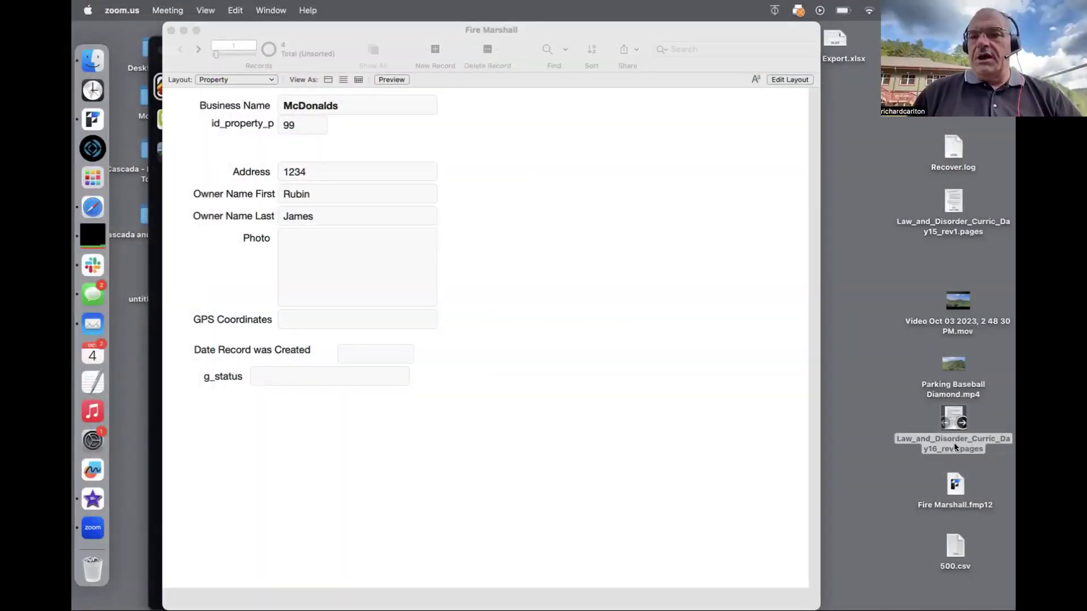
Step: Open Law_and_Disorder_Curric_Day16_rev1.pages, move its window right, and bring the Fire Marshall database forward
double_click(956, 446)
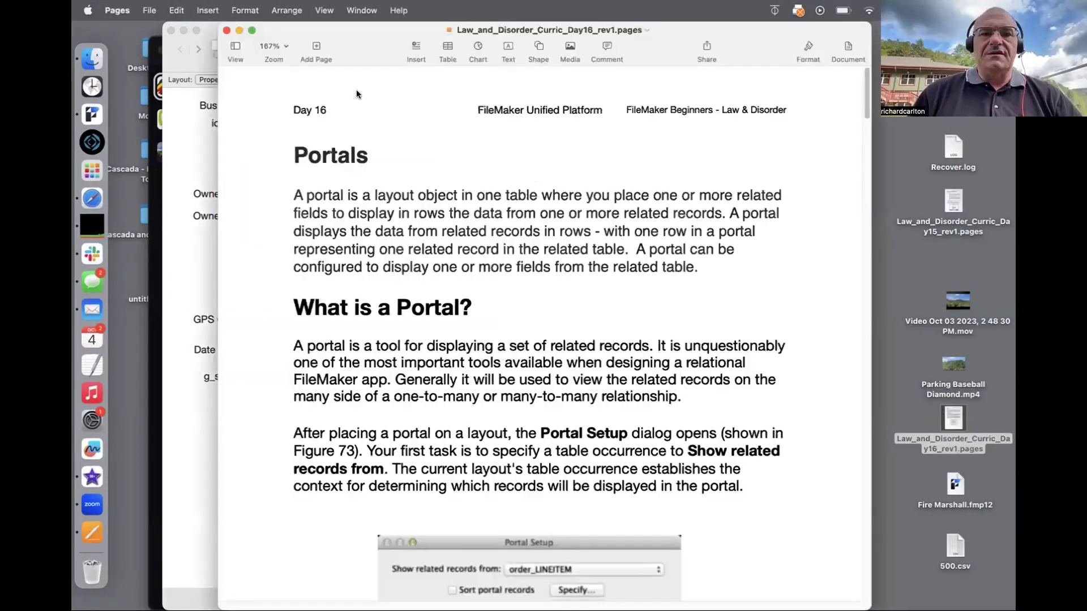
left_click(236, 46)
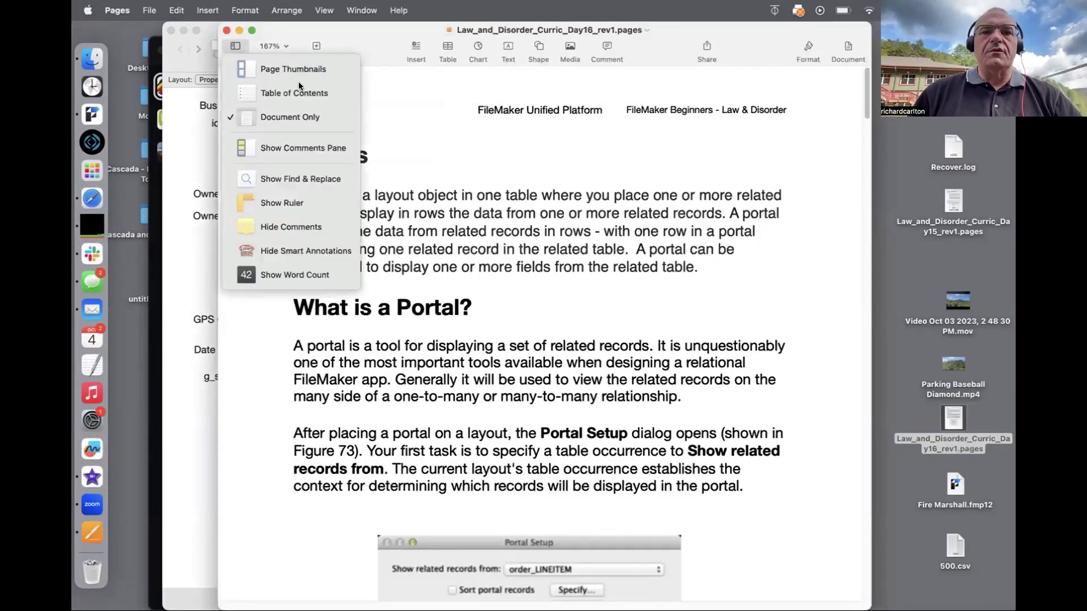
left_click(502, 140)
left_click_drag(827, 27, 966, 61)
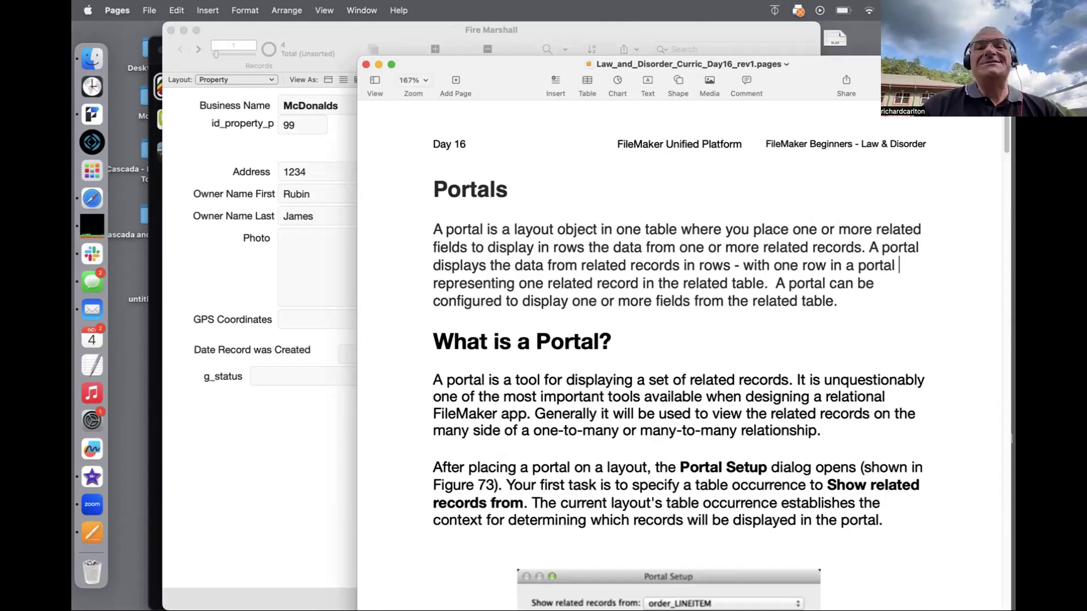
left_click(278, 446)
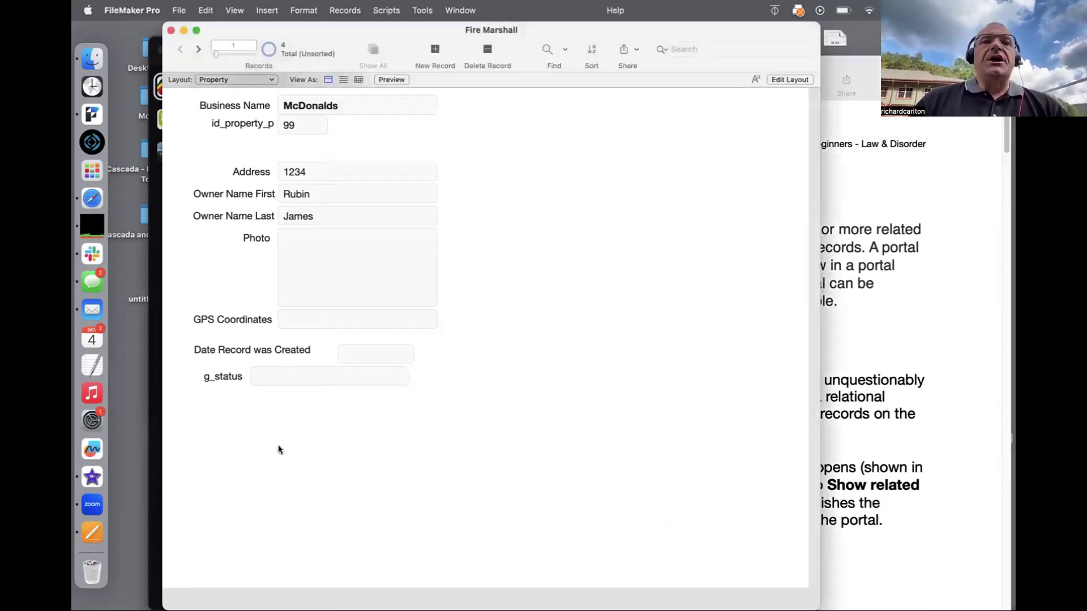
Step: Narrow the Fire Marshall window beside the lesson and switch it to the Inspectors layout
left_click_drag(304, 32, 252, 22)
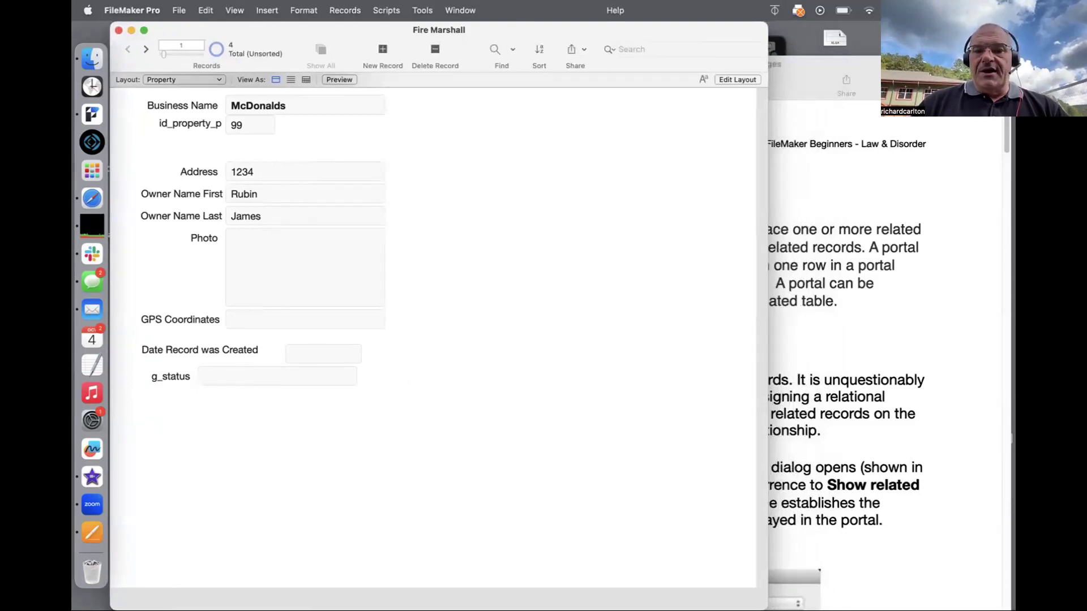
left_click_drag(767, 316, 412, 317)
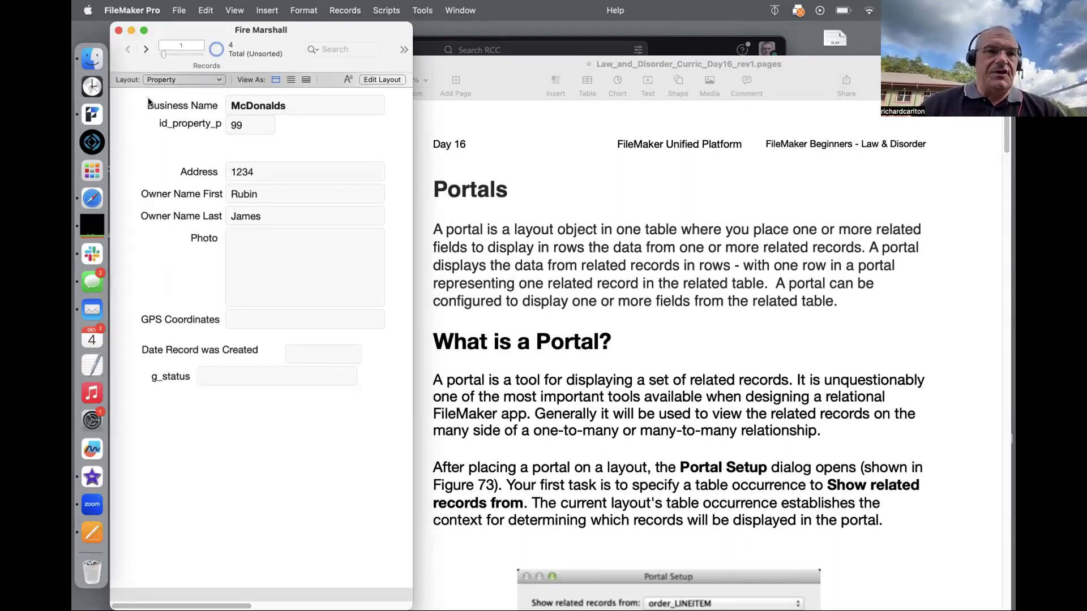
left_click(164, 81)
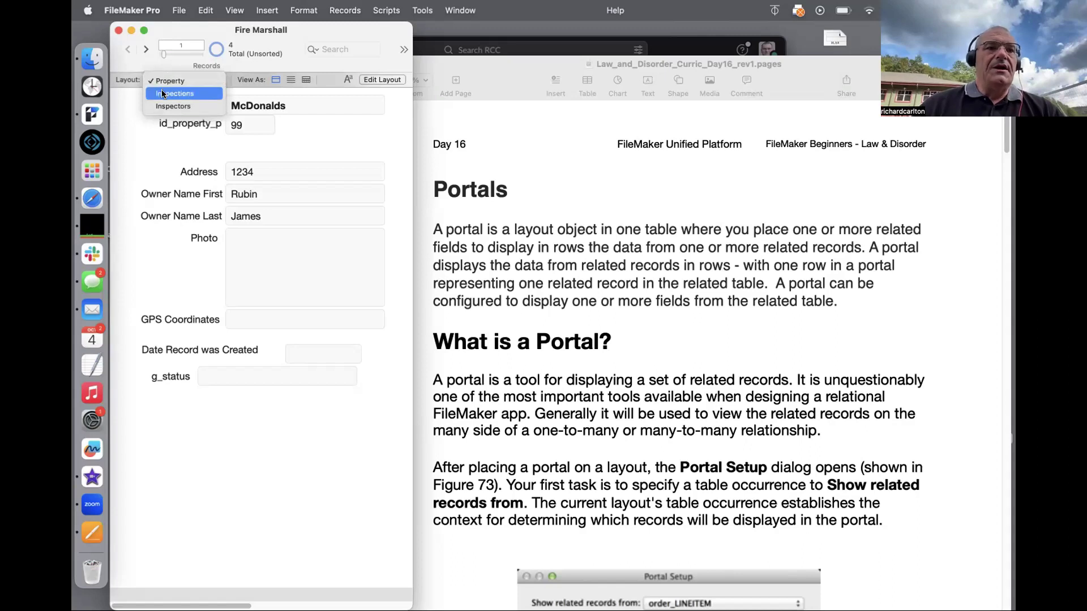
left_click(166, 107)
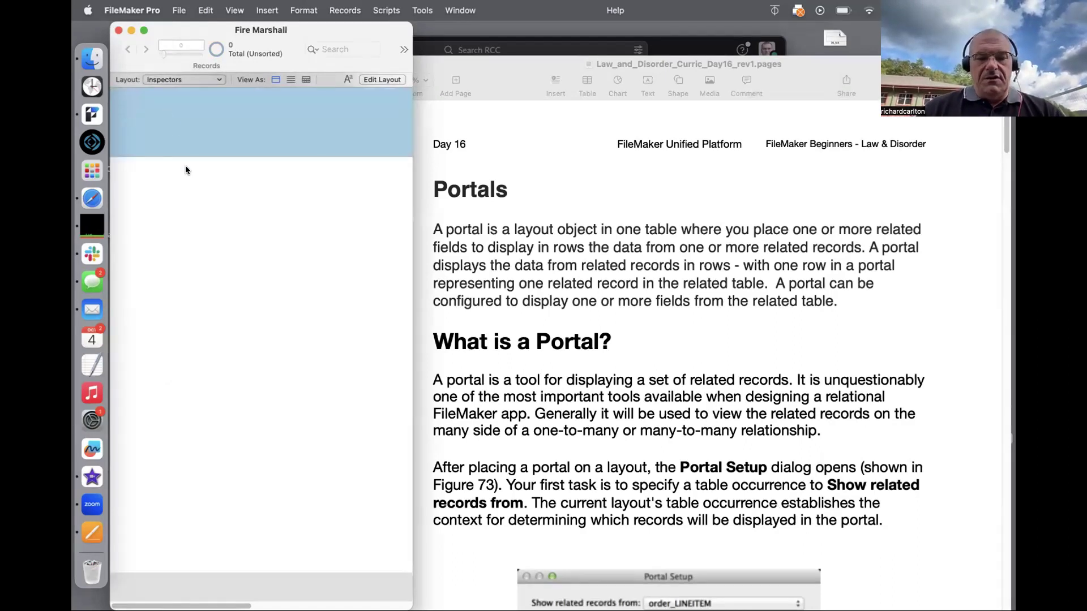
left_click(179, 10)
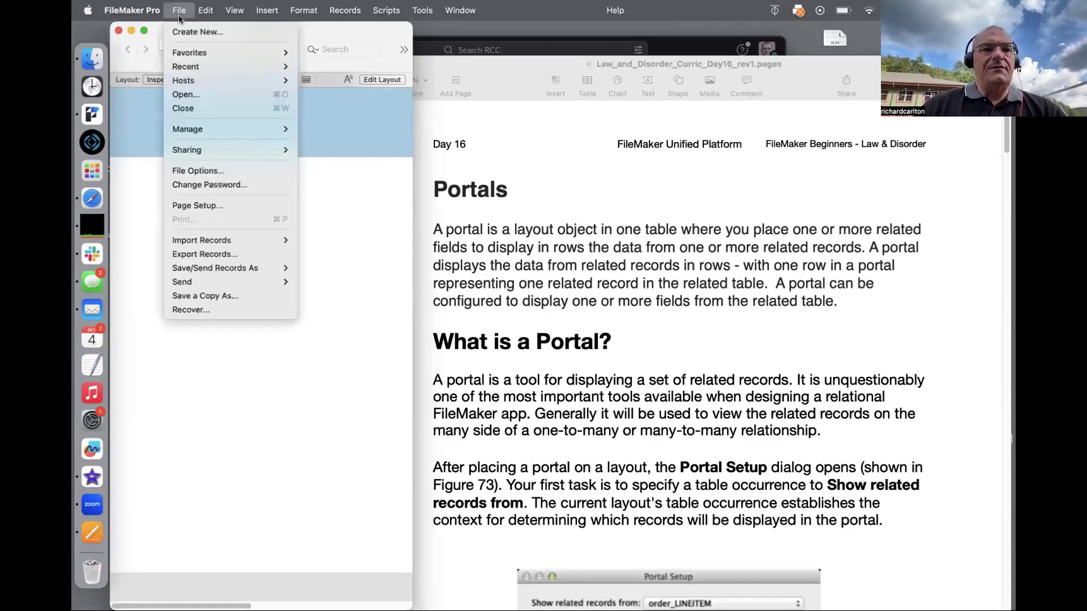
Step: In Manage Database, select and permanently delete all five default Inspectors fields
mouse_move(235, 127)
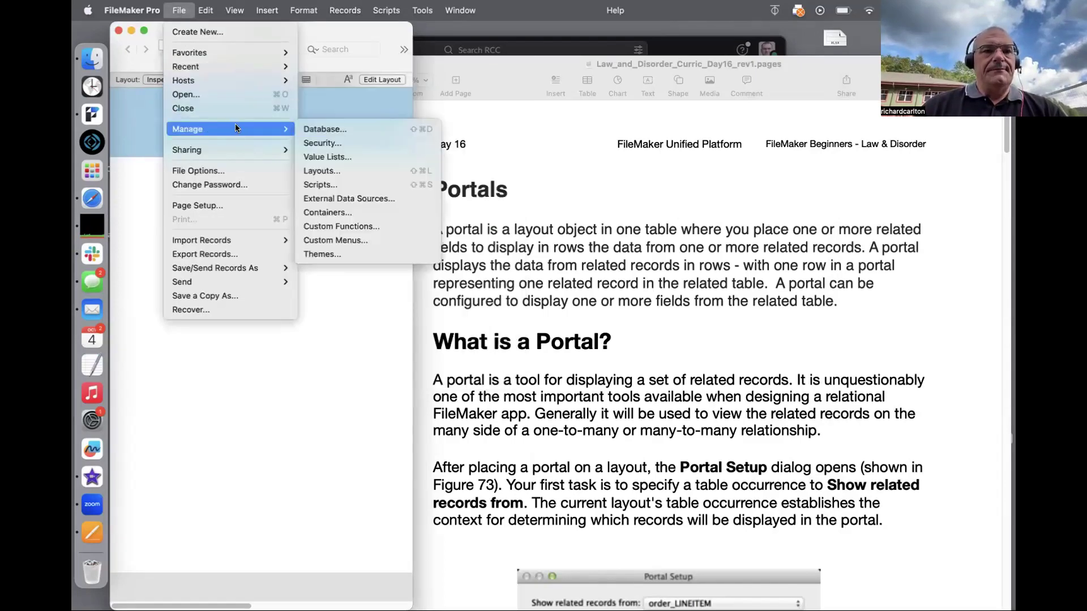
left_click(313, 132)
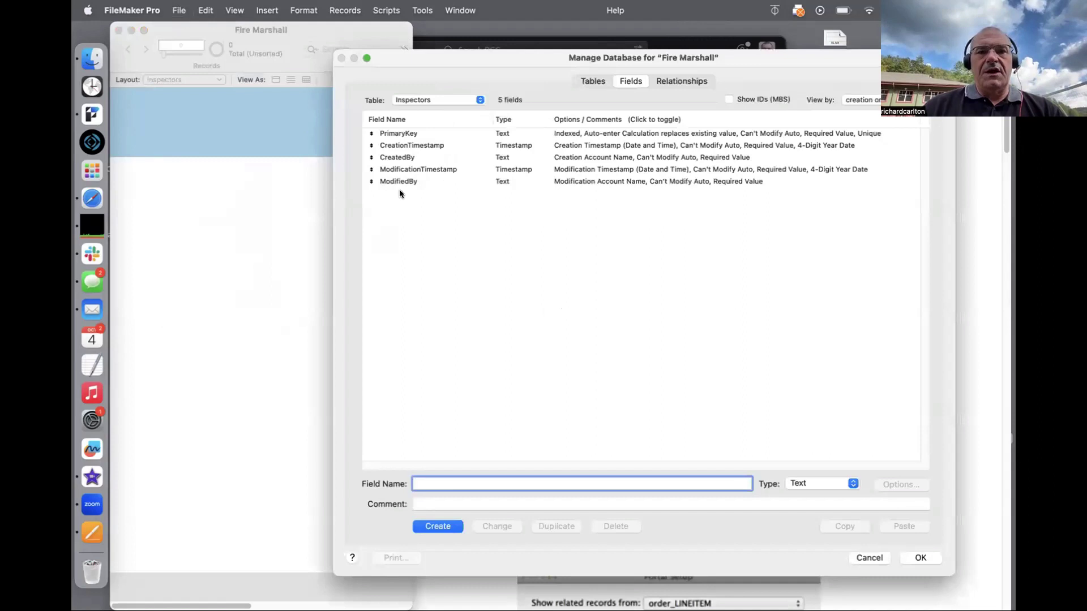
left_click(532, 172)
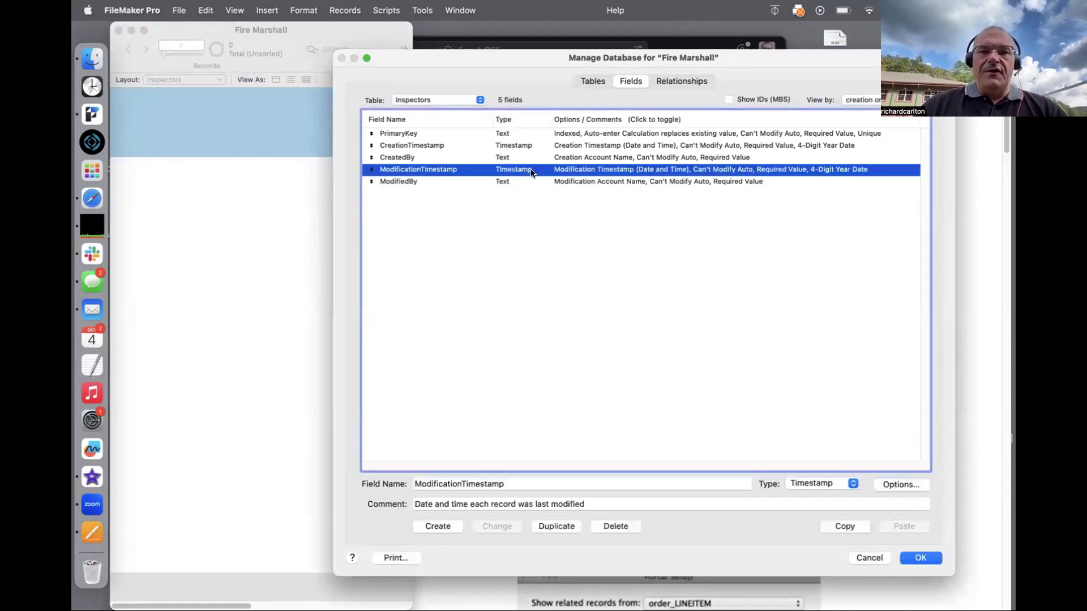
key("super+a")
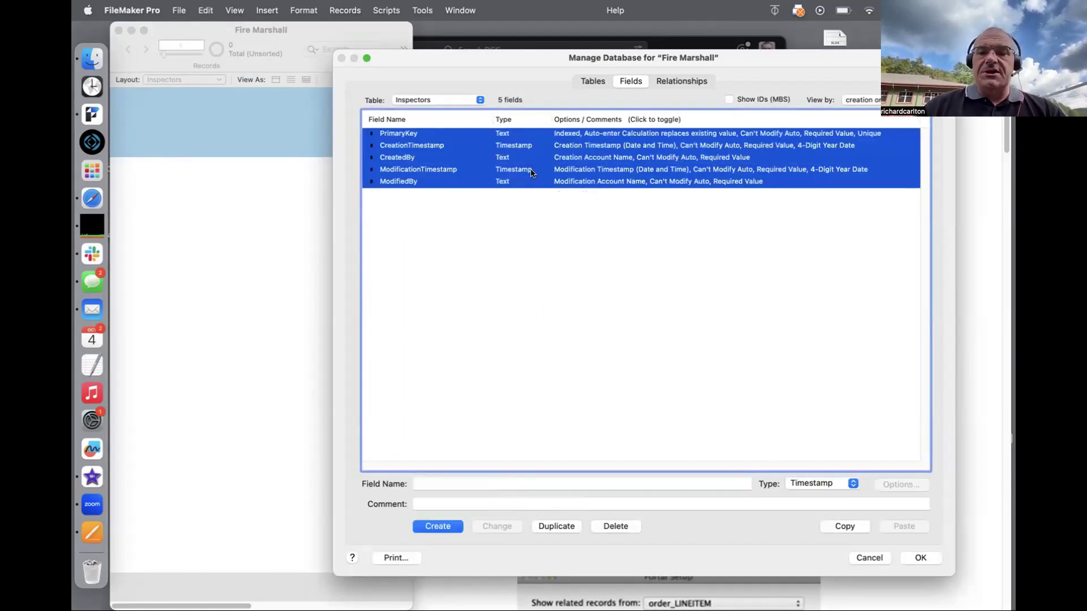
key("BackSpace")
left_click(412, 207)
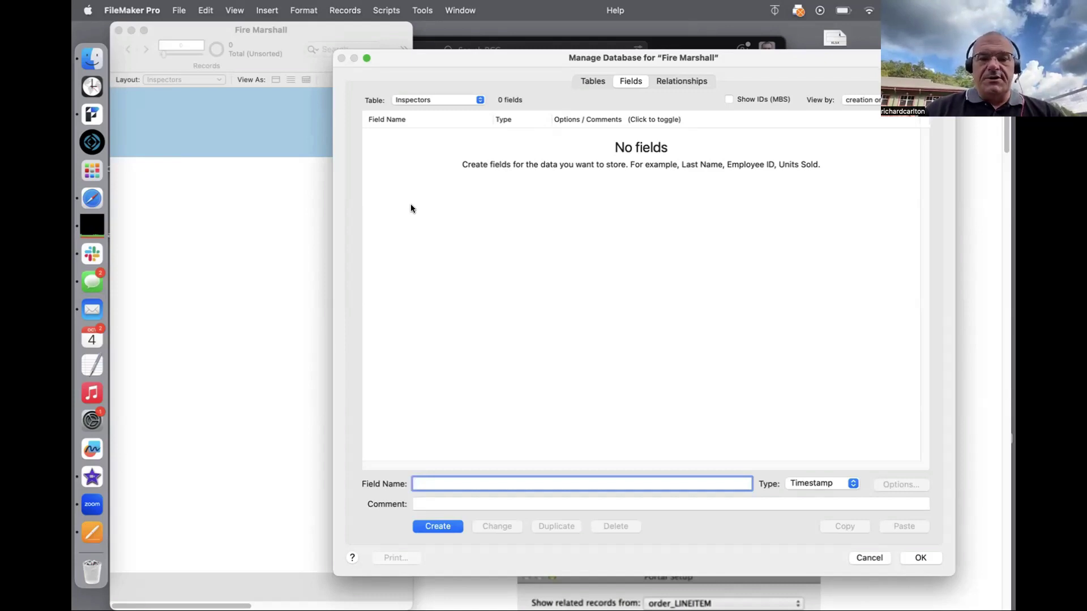
Step: Create four Inspectors fields, First Name, Last Name, Title and phone, left as Timestamp
type("First")
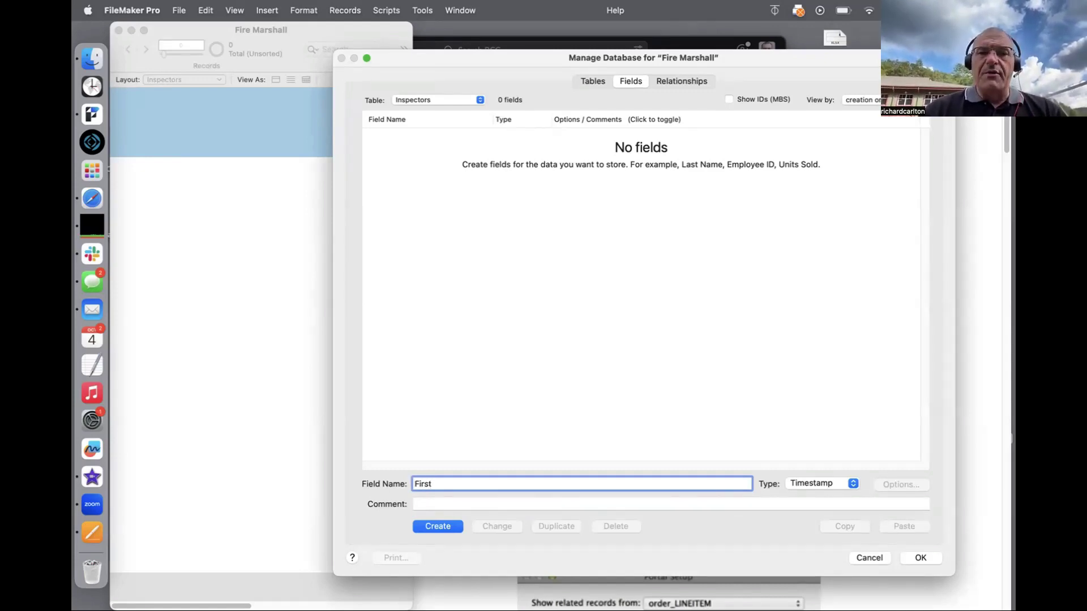
type("Name")
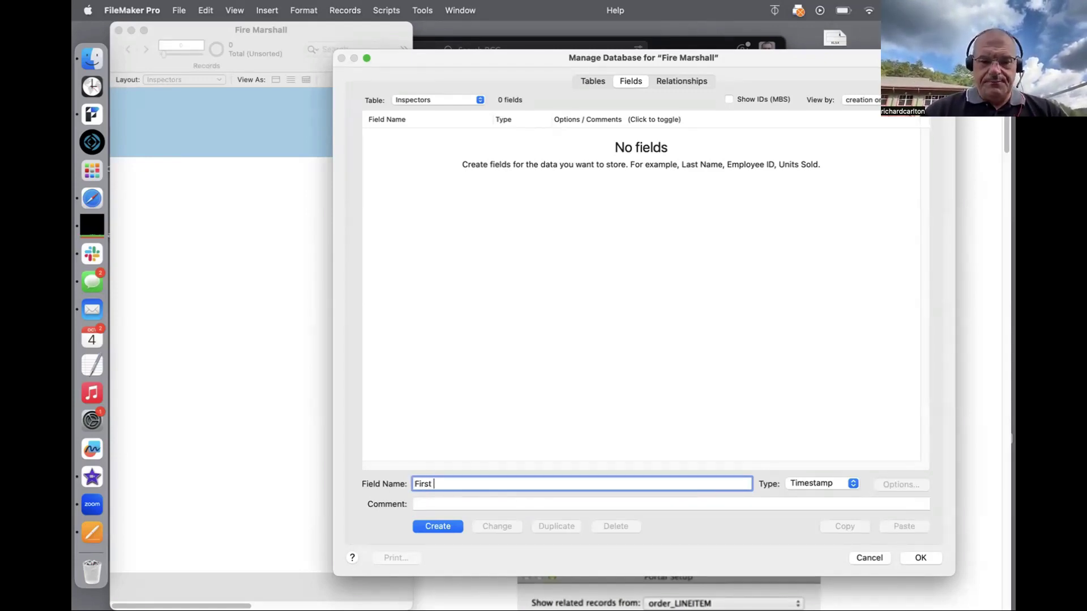
key("Return")
type("Last Name")
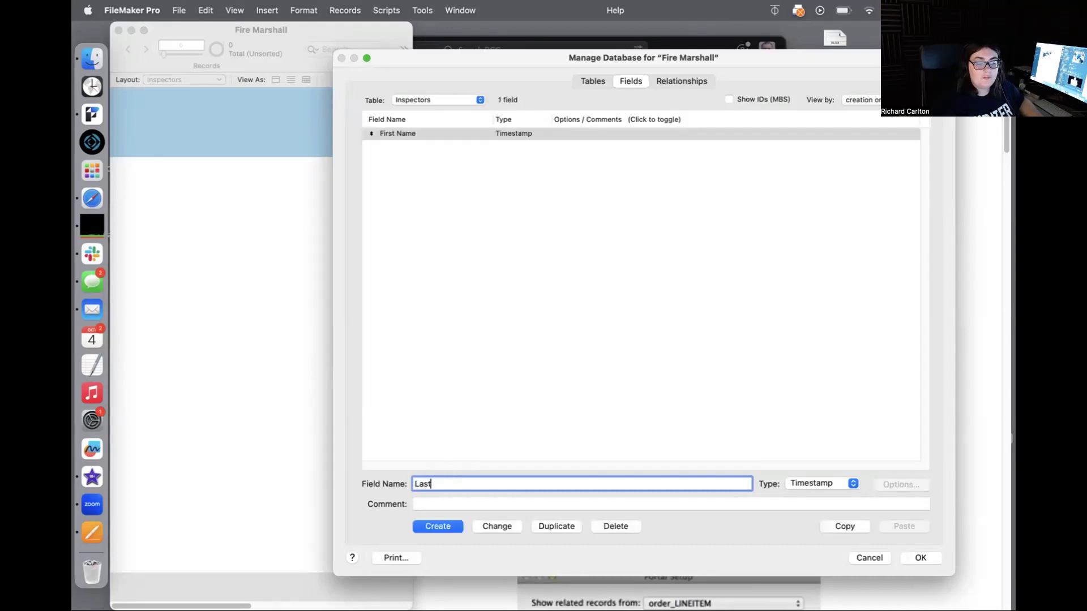
key("Return")
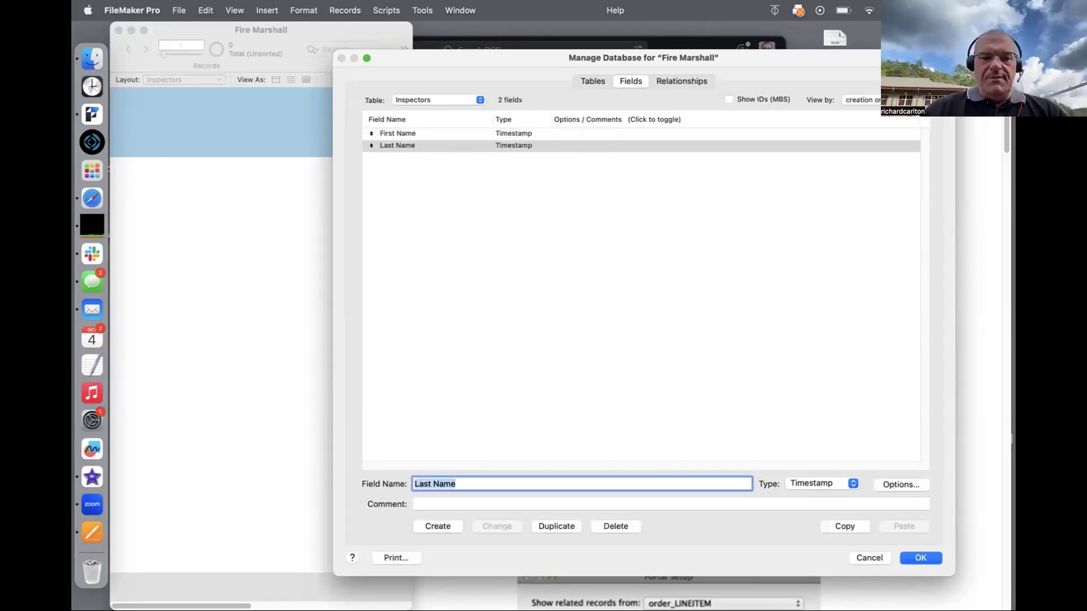
type("Title")
key("Return")
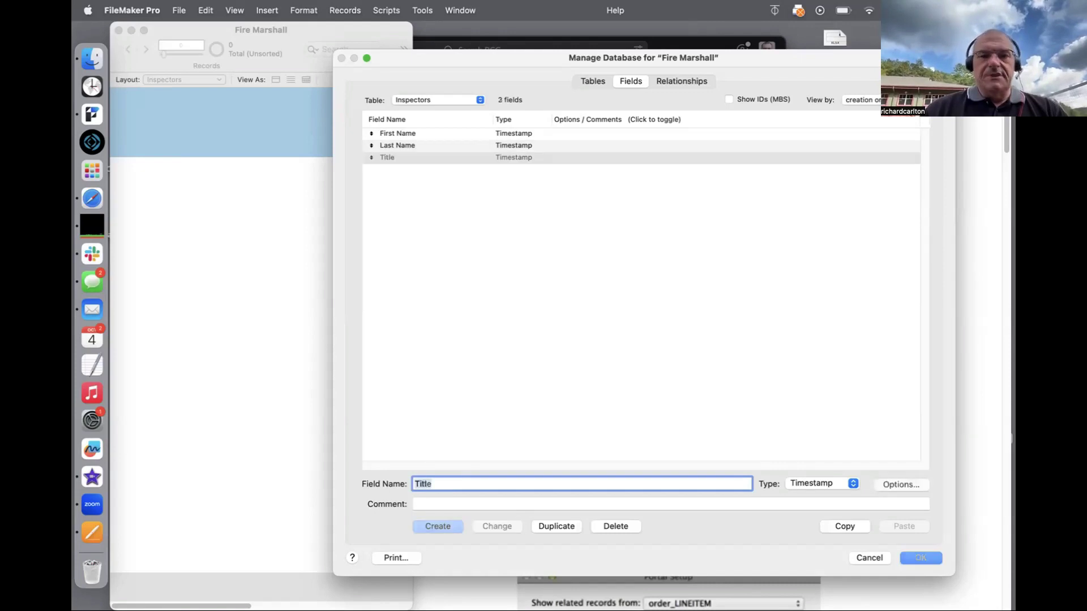
type("phone")
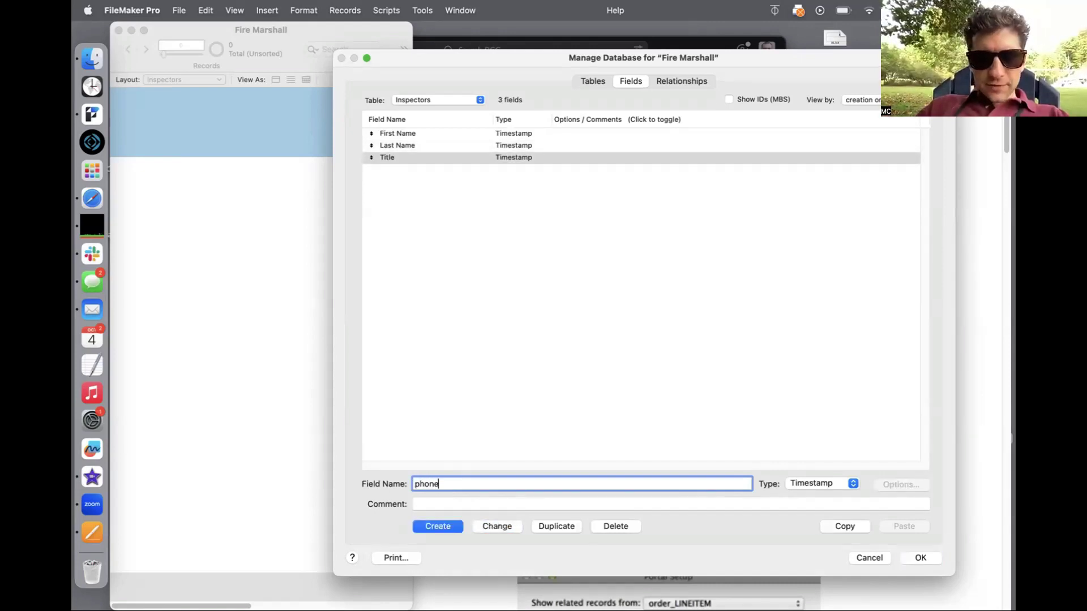
key("Return")
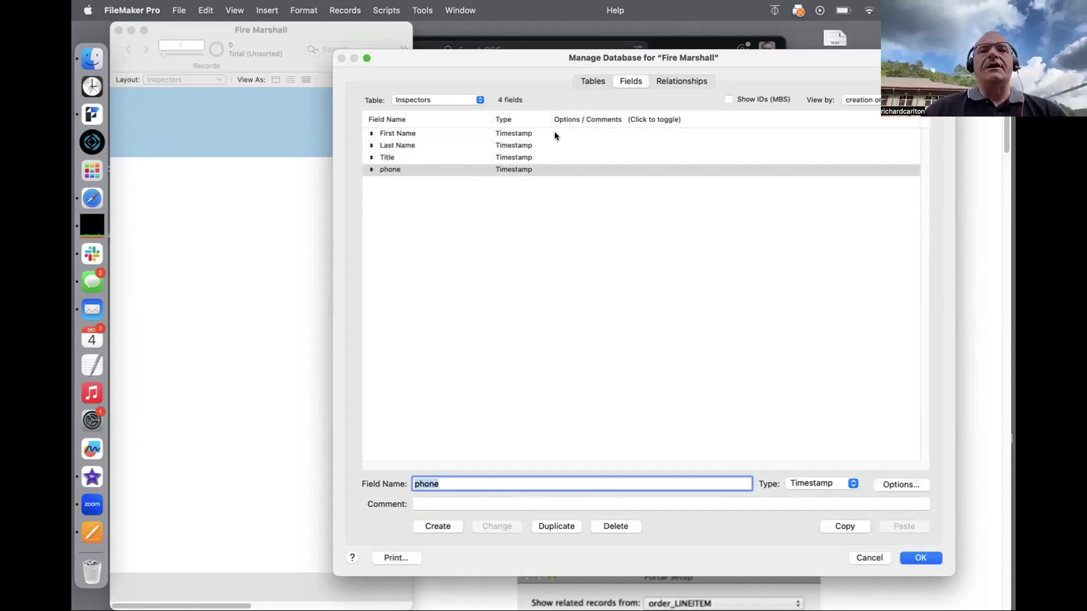
left_click(539, 136)
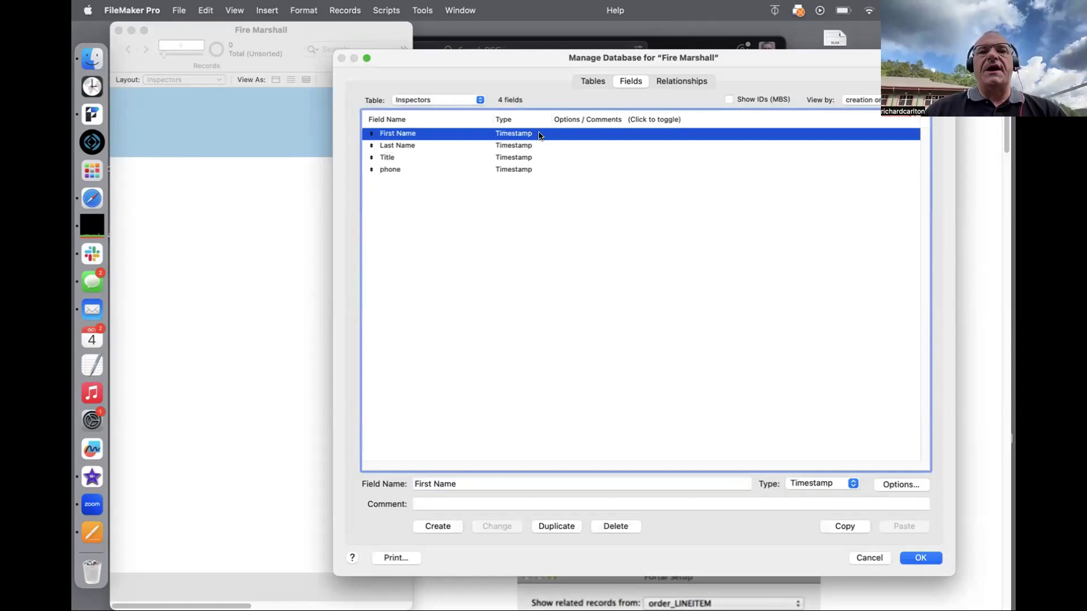
Step: Change the First Name and Last Name fields from Timestamp to Text
left_click(824, 482)
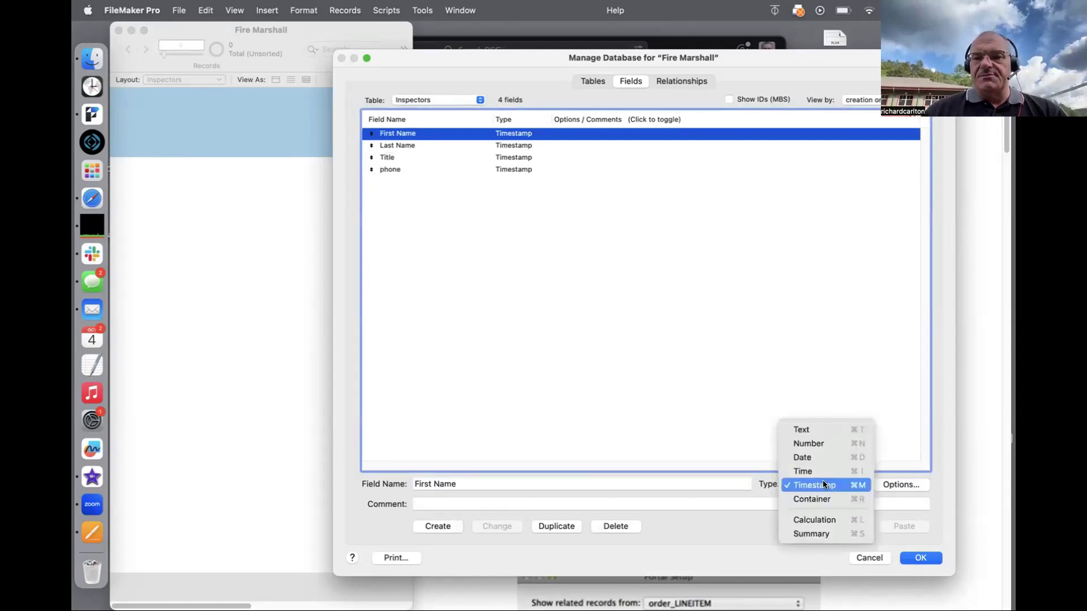
left_click(817, 429)
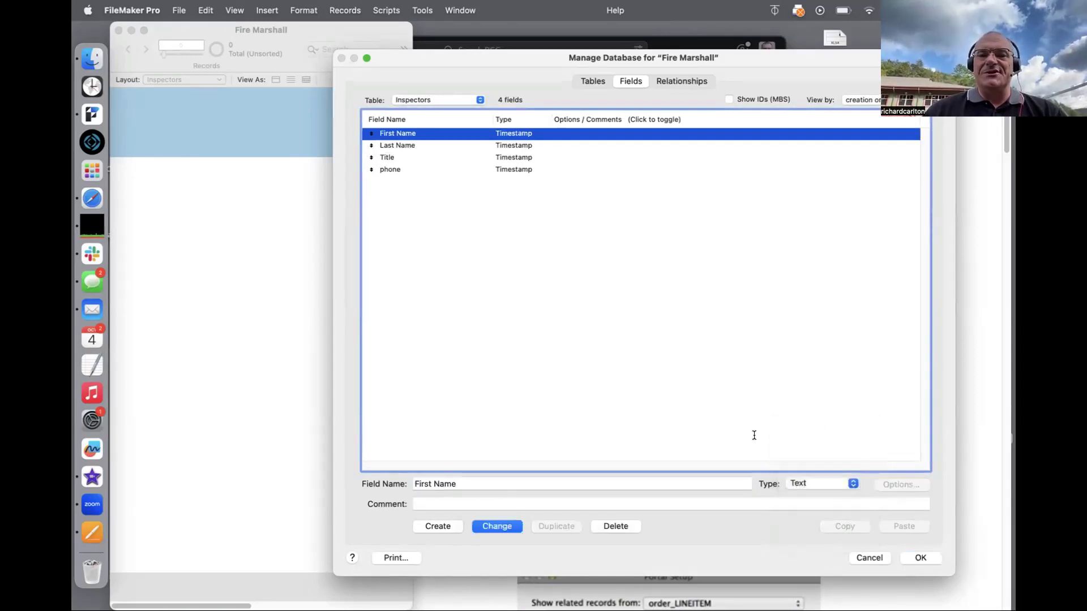
left_click(508, 525)
left_click(502, 146)
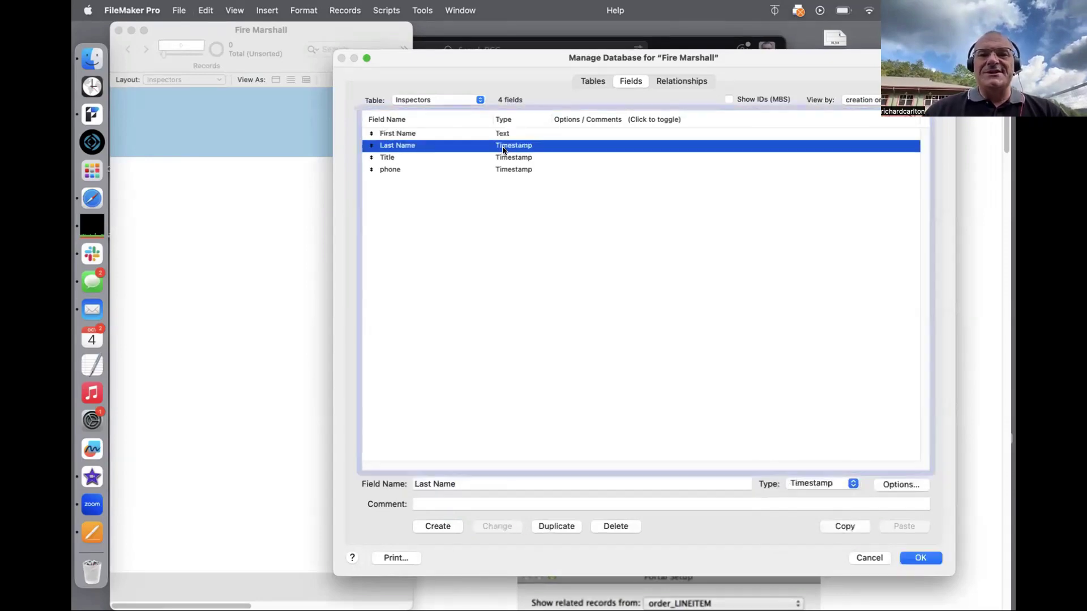
left_click(803, 484)
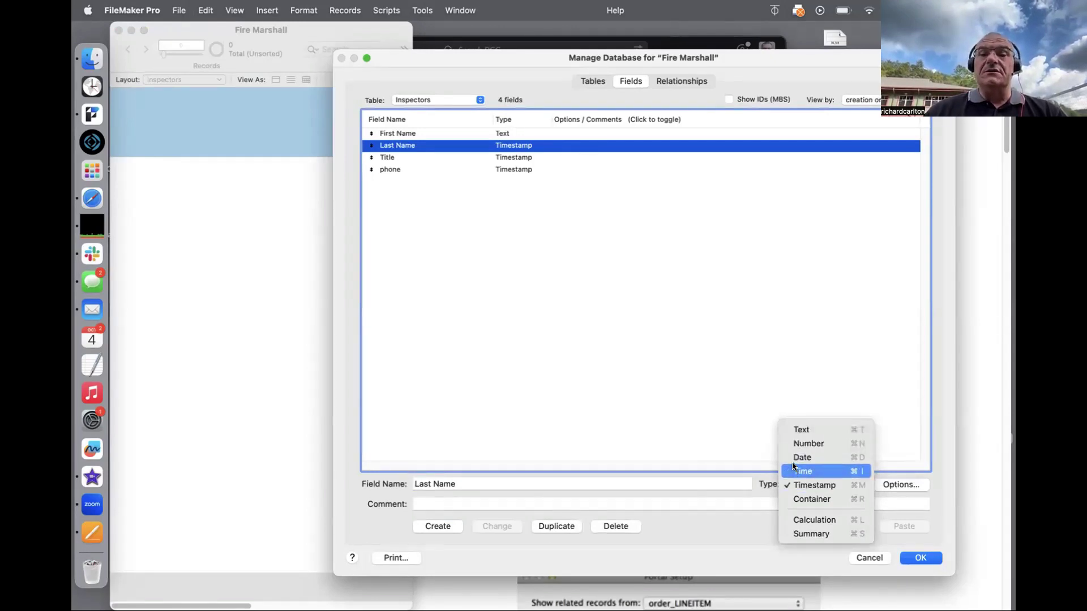
left_click(795, 431)
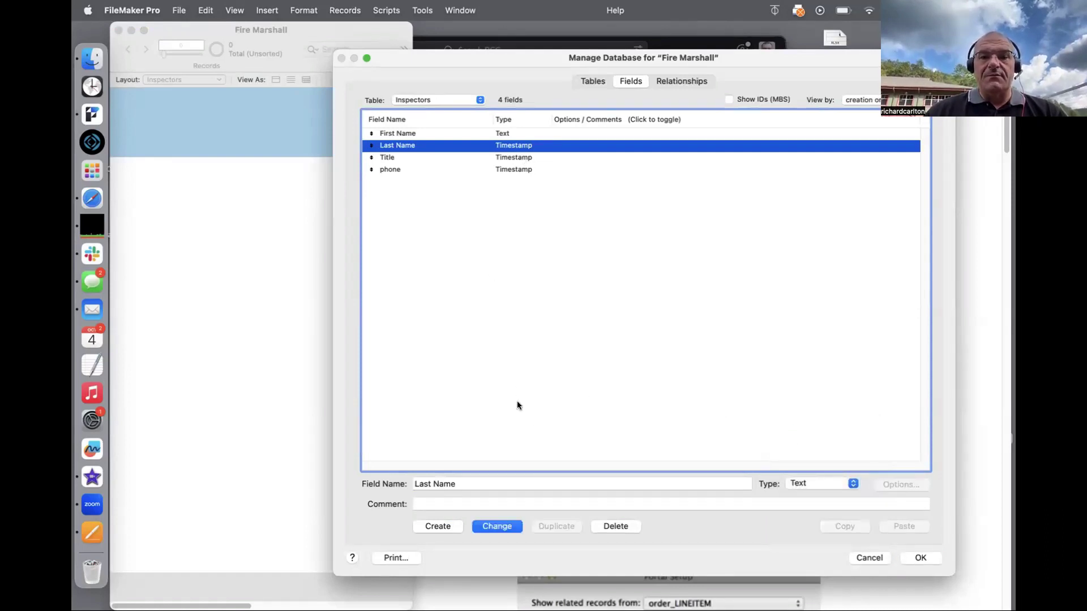
left_click(497, 527)
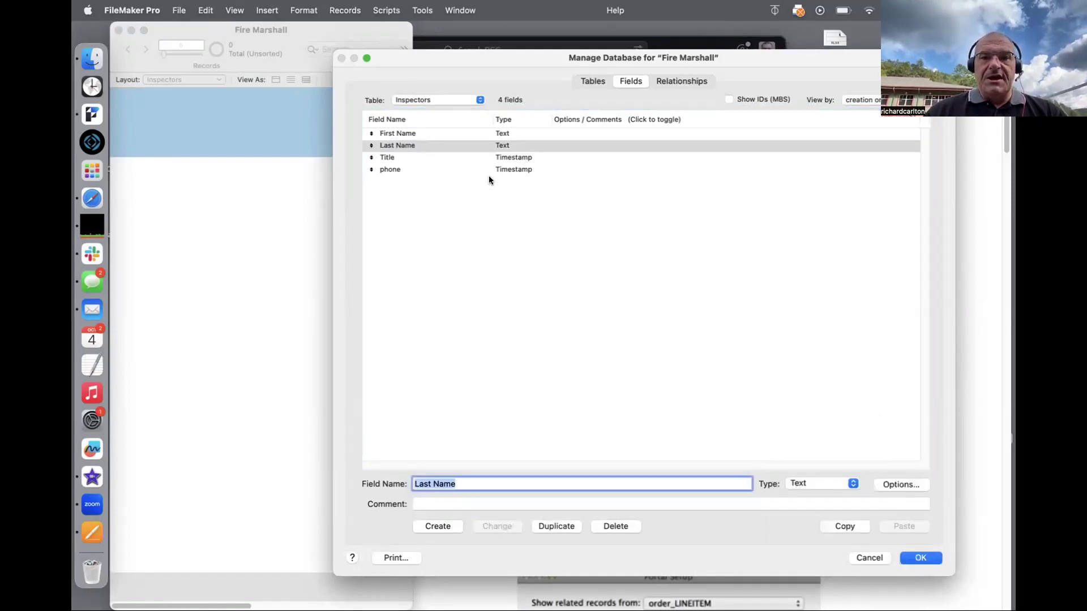
Step: Change the Title and phone fields to Text, then go to the tables list
left_click(494, 158)
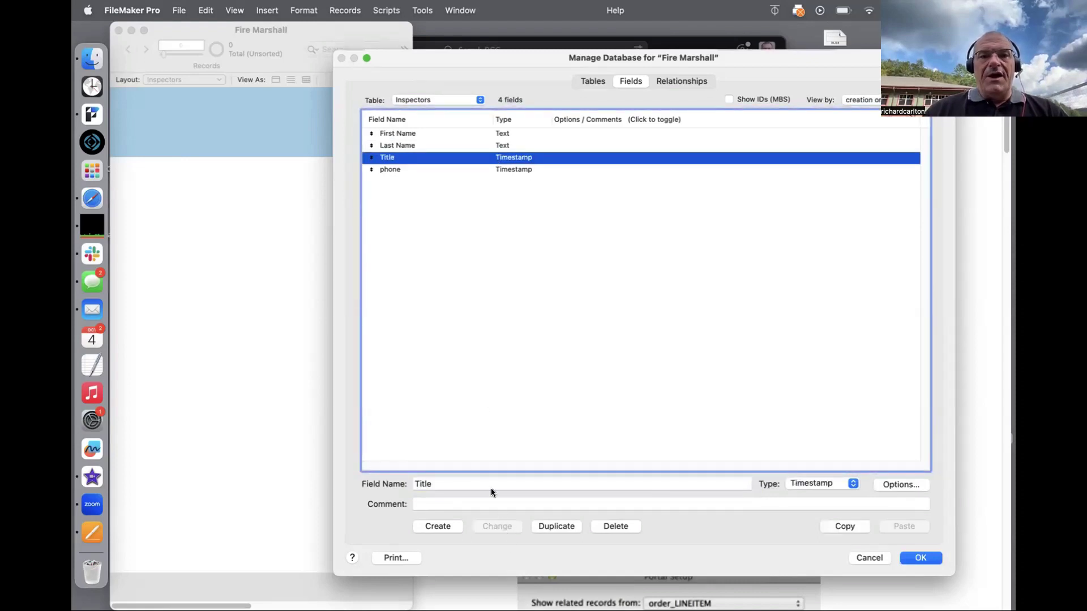
left_click(809, 484)
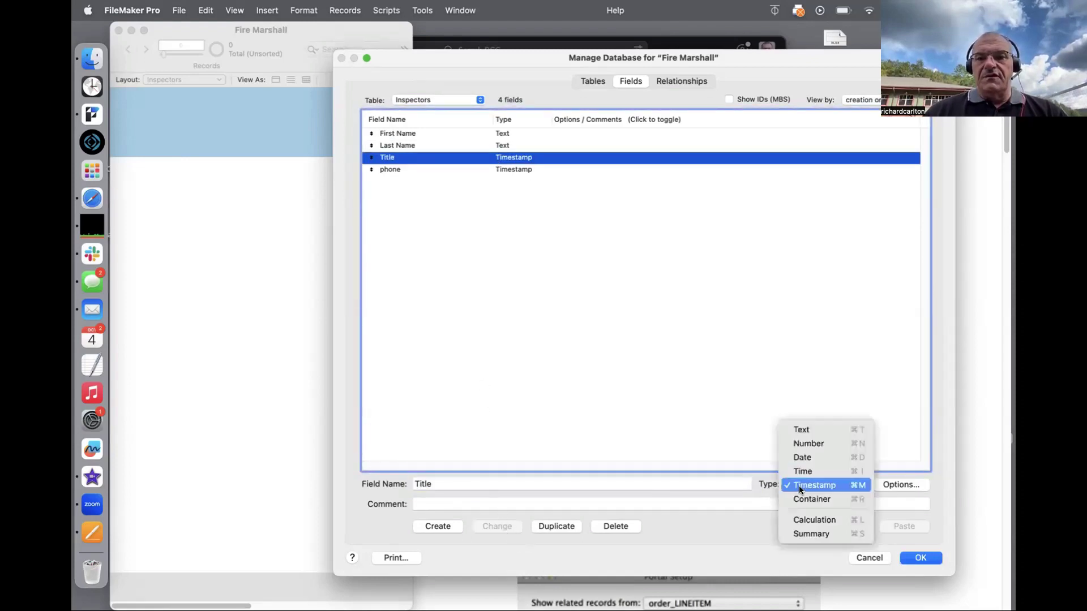
left_click(804, 419)
left_click(502, 524)
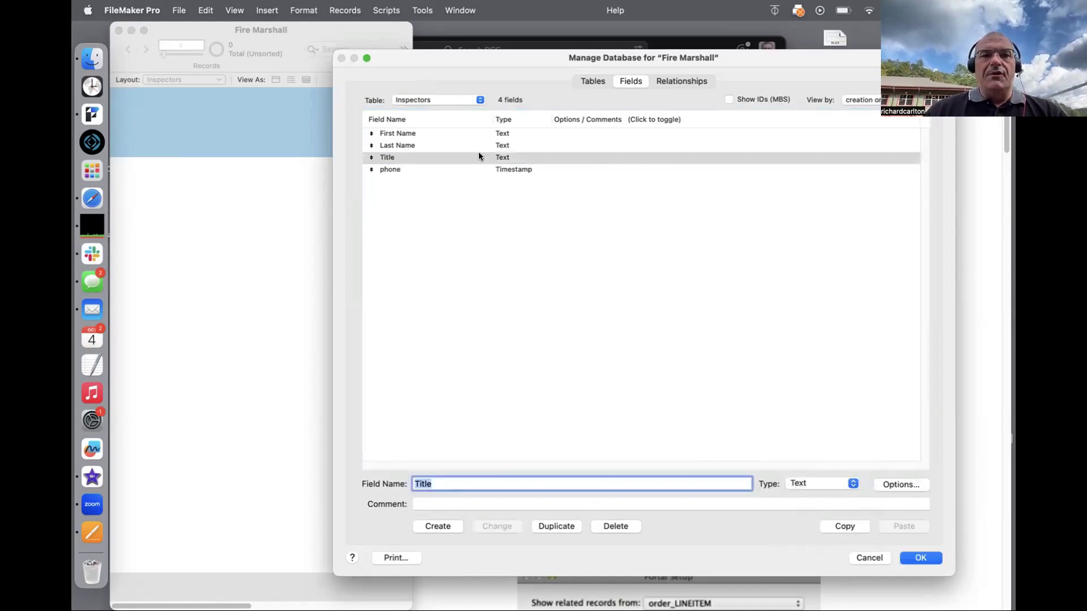
left_click(486, 170)
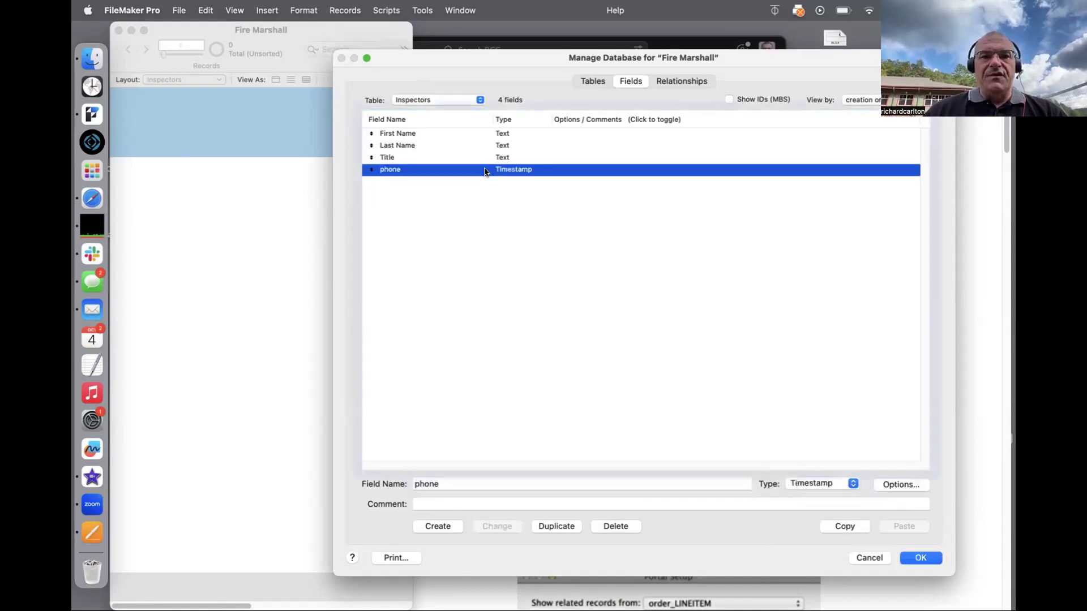
left_click(832, 482)
left_click(827, 428)
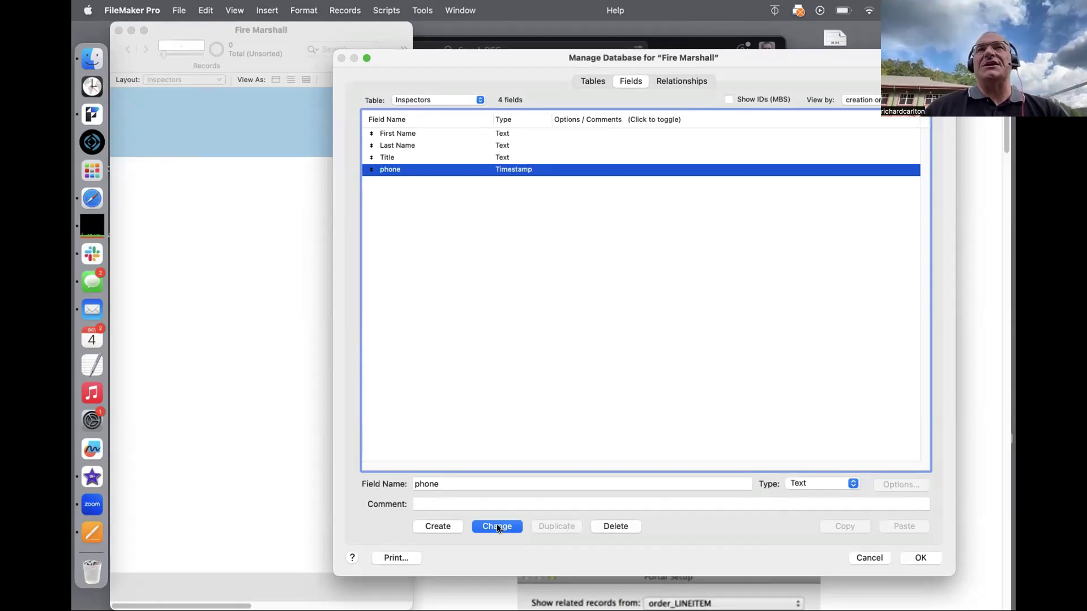
left_click(497, 526)
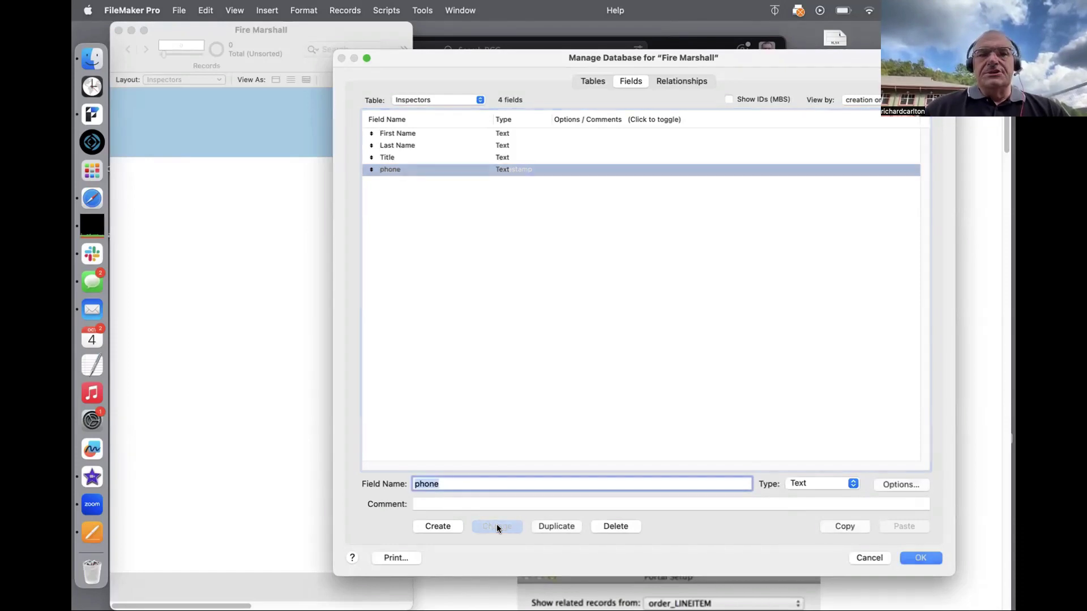
left_click(595, 80)
left_click(409, 146)
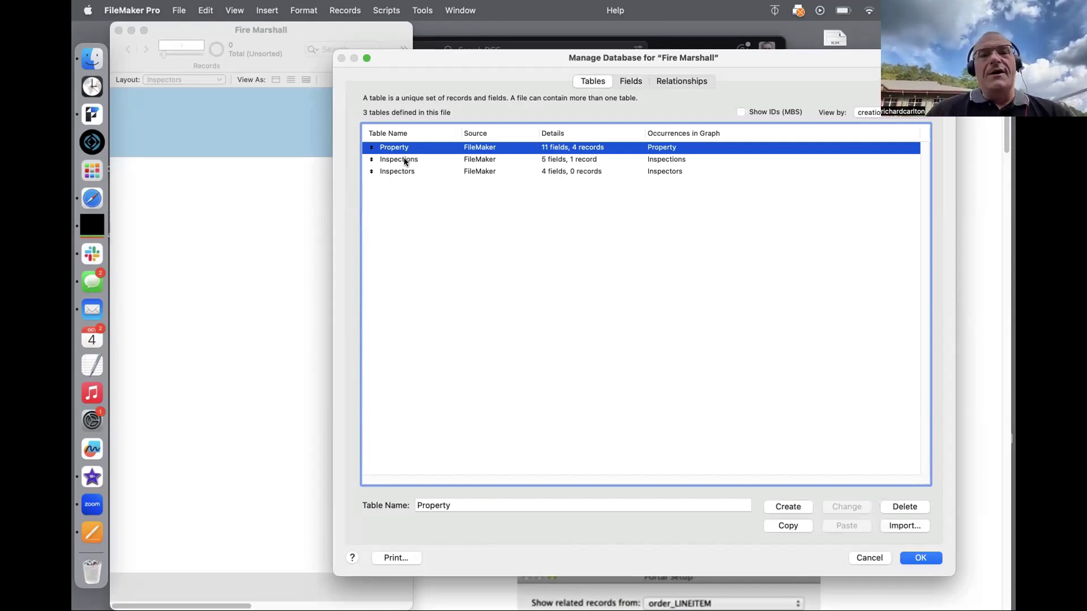
Step: Look over the Inspectors, Inspections and Property tables, then view the relationships graph
left_click(408, 171)
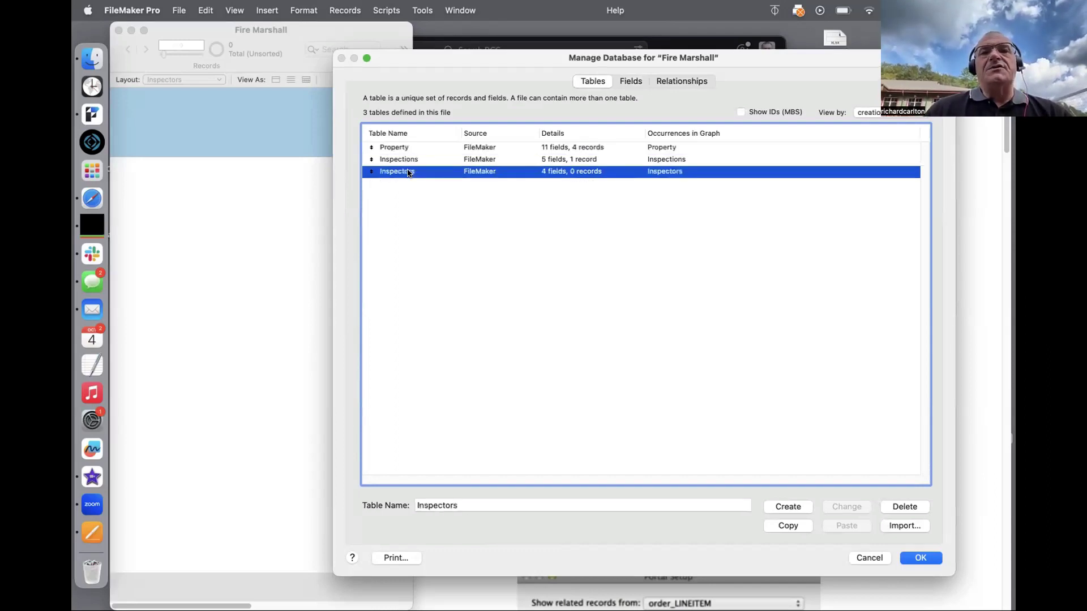
left_click(408, 160)
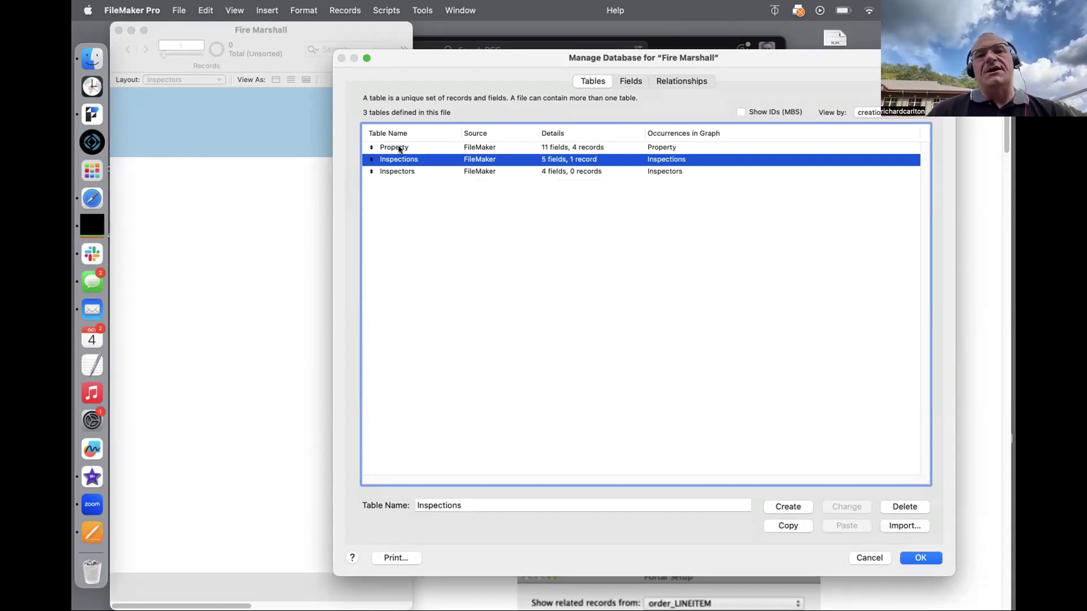
left_click(398, 147)
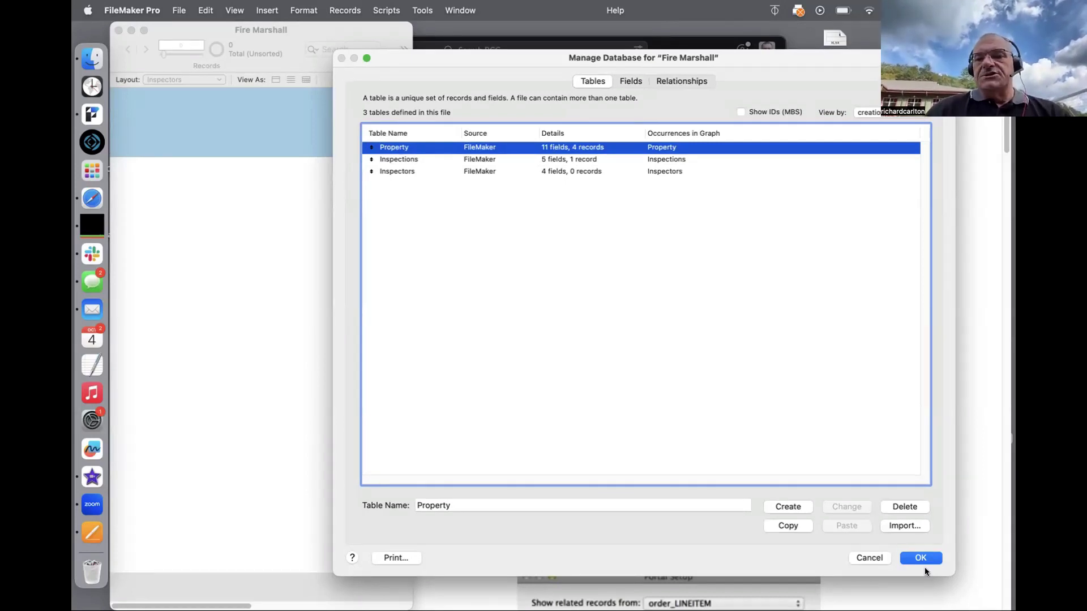
left_click(667, 86)
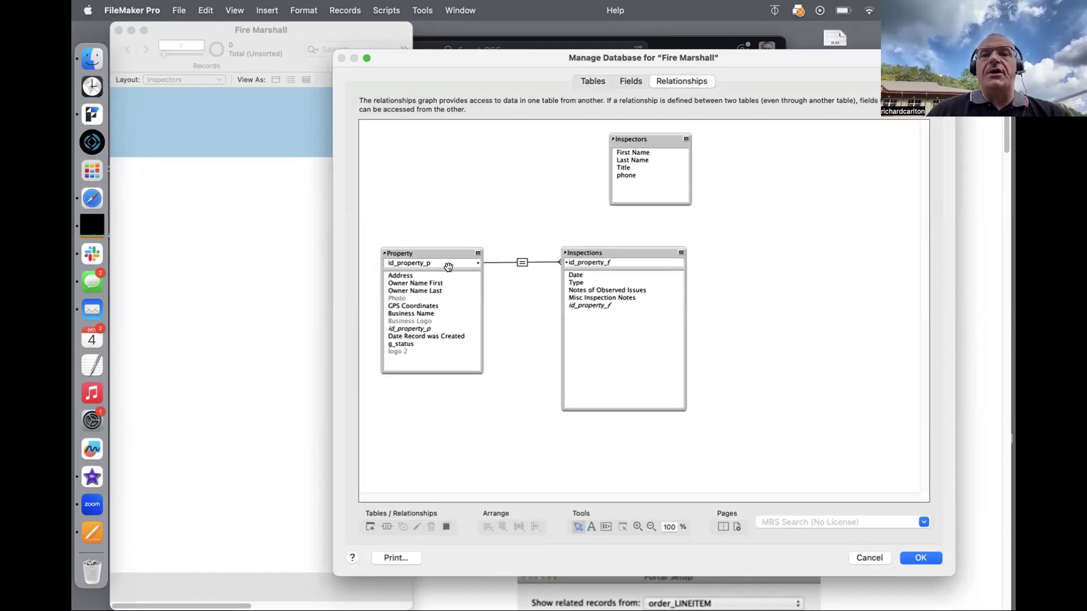
Step: Place the Inspectors occurrence above Inspections in the graph, then return to field definitions
left_click_drag(632, 141, 585, 139)
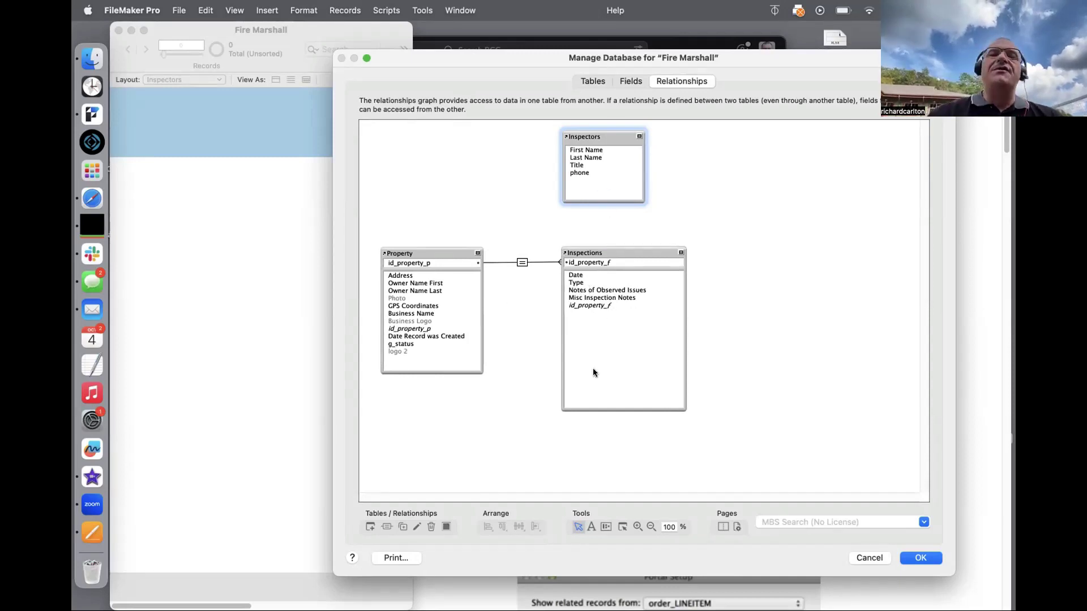
left_click(632, 80)
Step: Create a Text field named id_inspection_p in the Inspections table
left_click(451, 104)
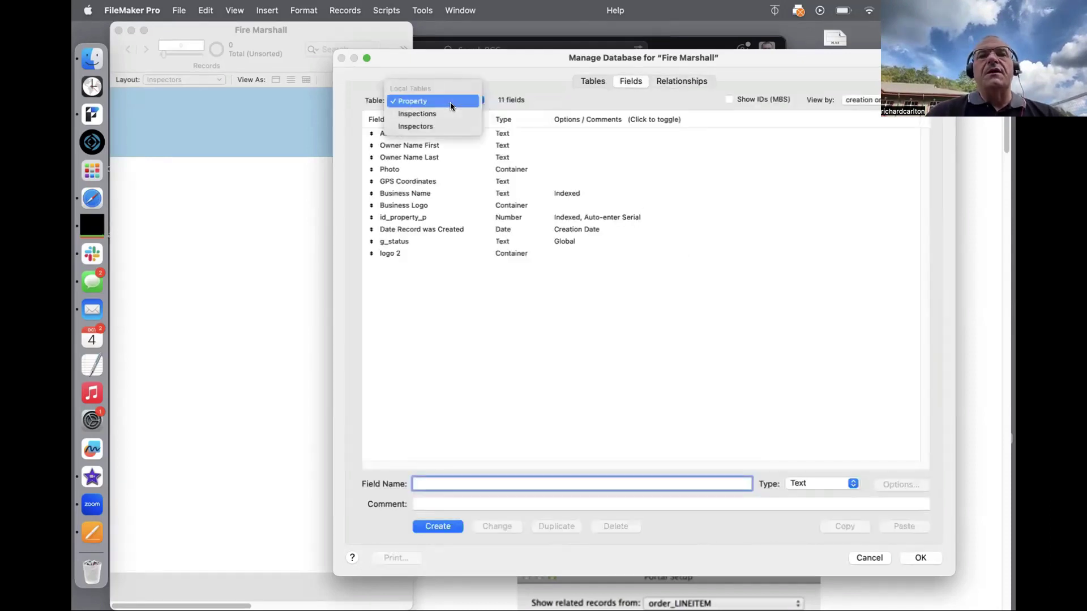
left_click(446, 113)
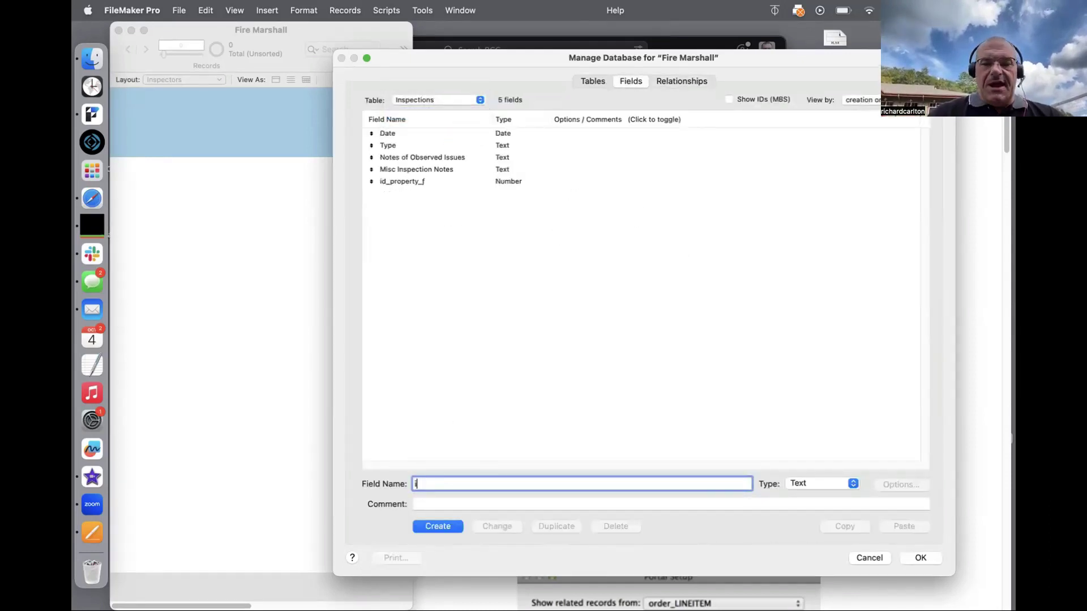
type("if")
key("BackSpace")
key("BackSpace")
type("id")
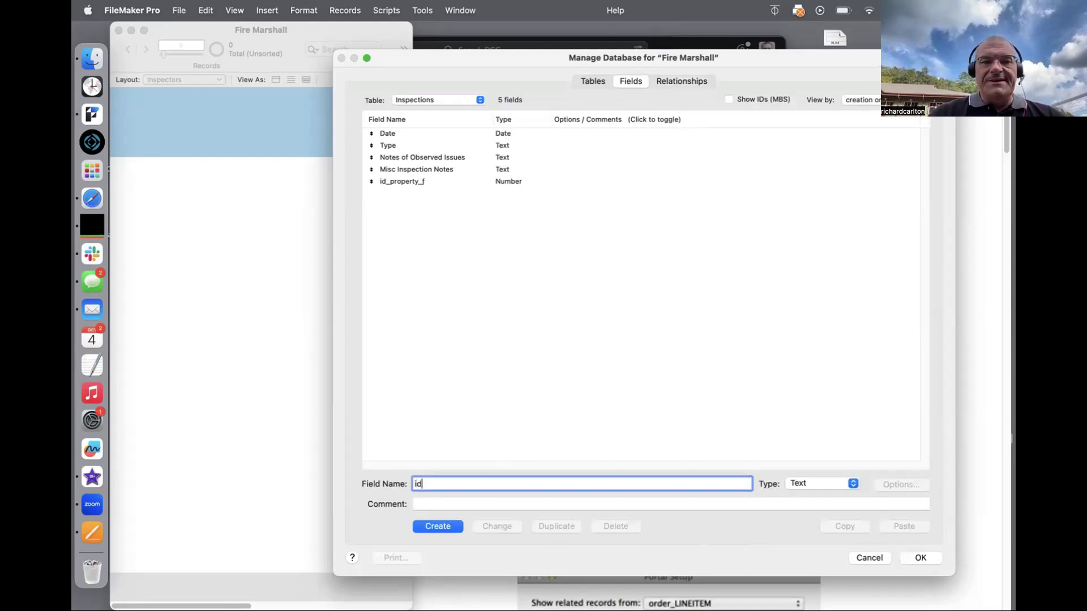
type("_inspection")
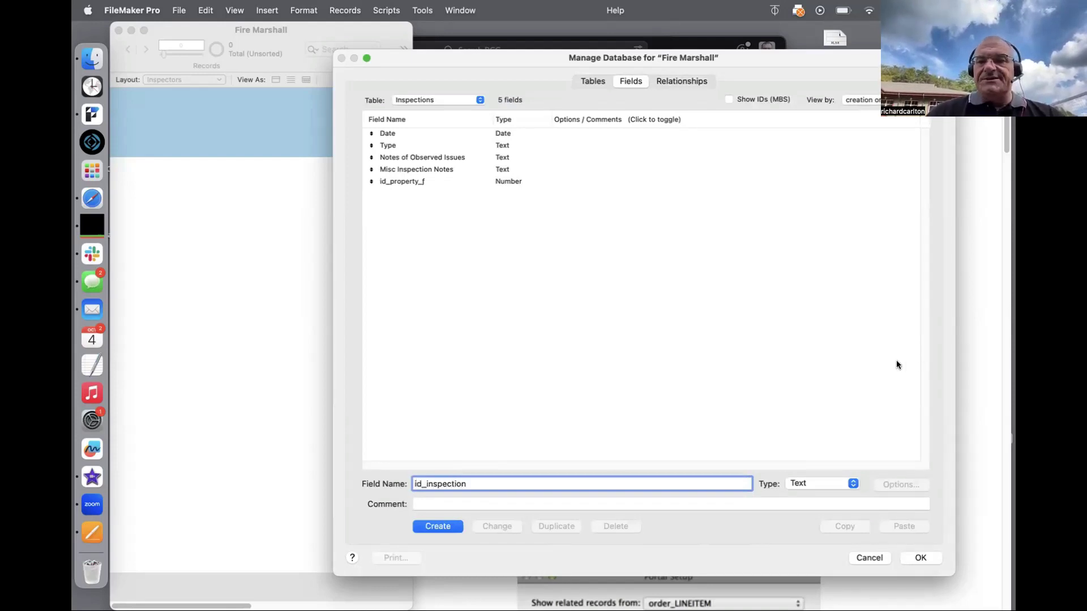
left_click(453, 526)
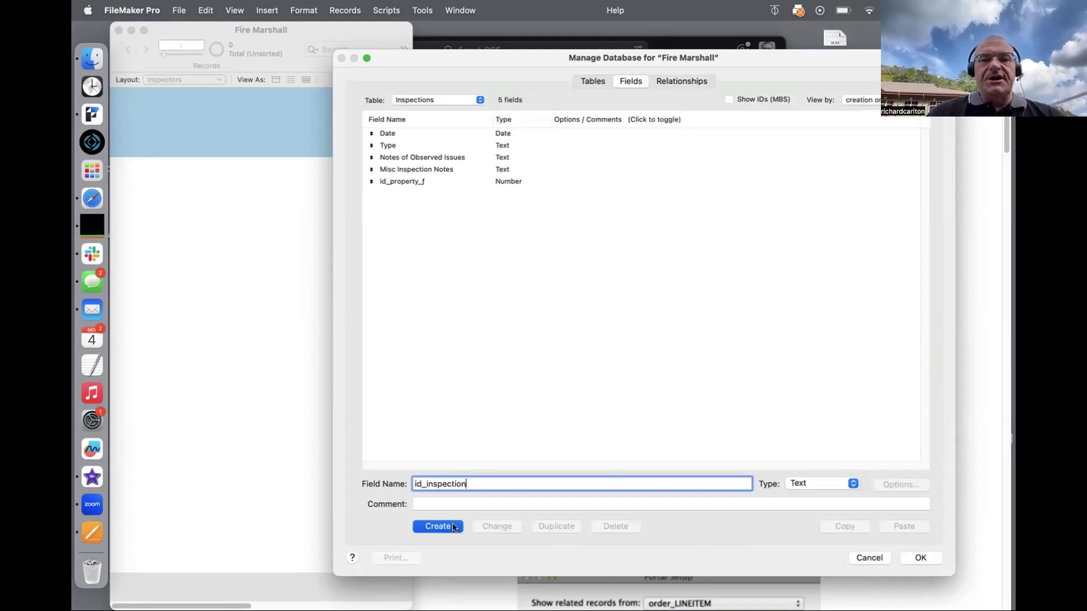
type("_")
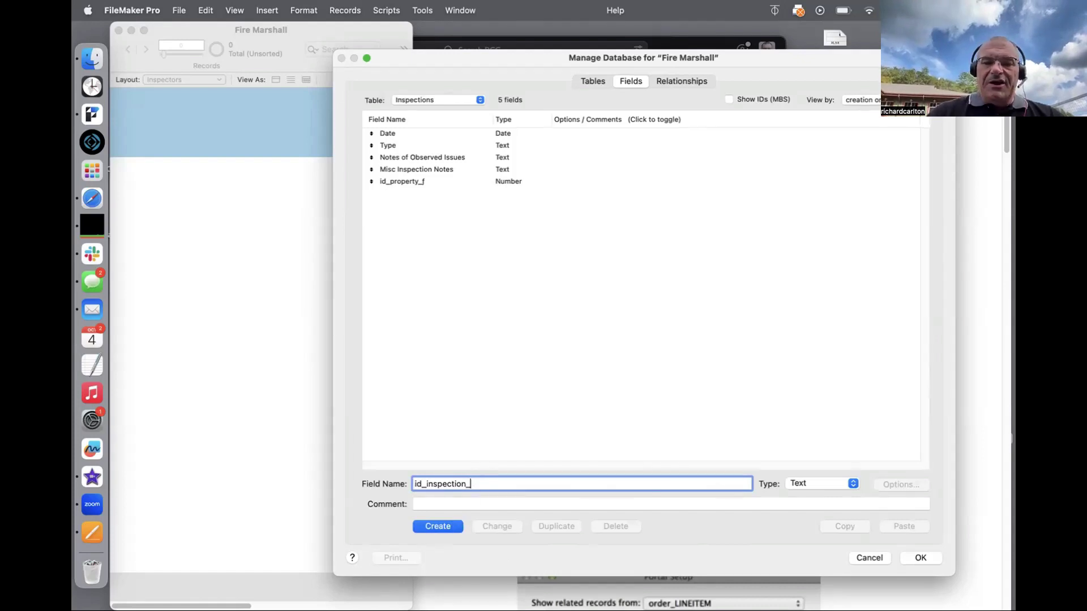
type("p")
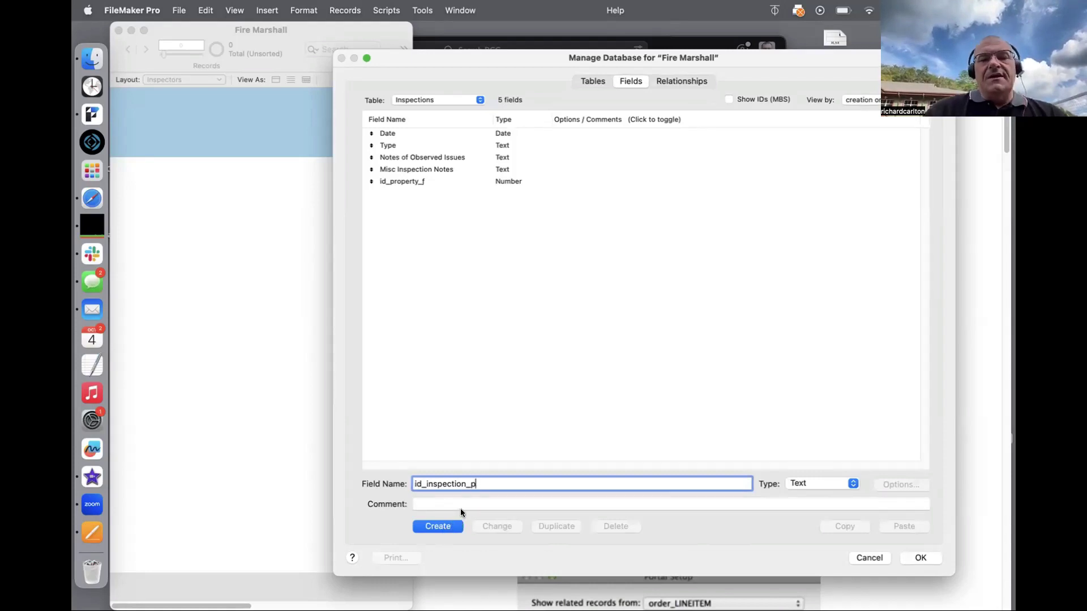
key("super+a")
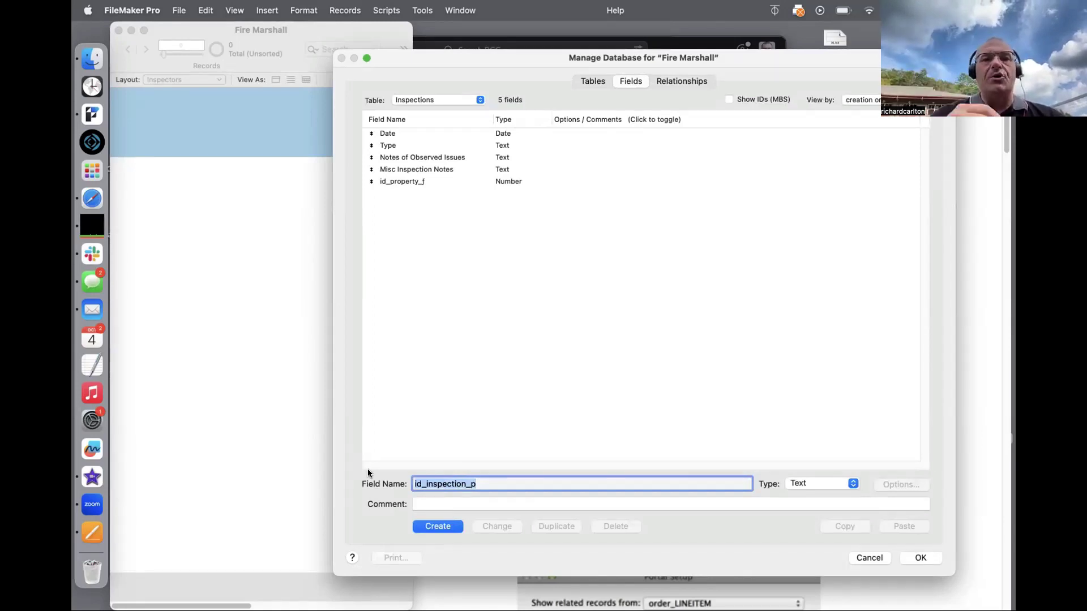
left_click(429, 526)
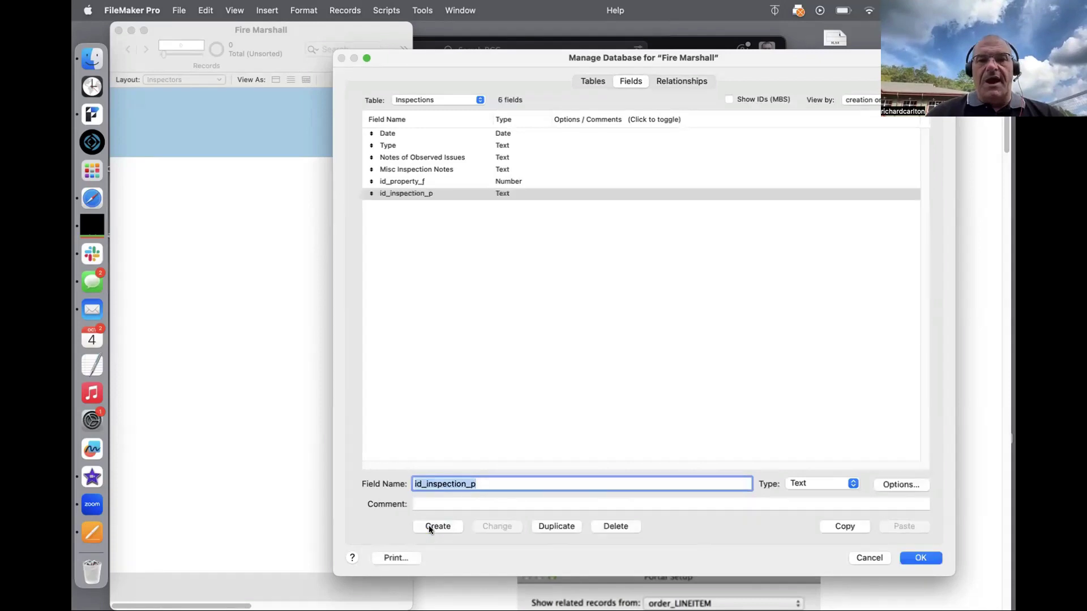
Step: Give id_inspection_p an auto-entered serial number with next value INSP1000
left_click(900, 485)
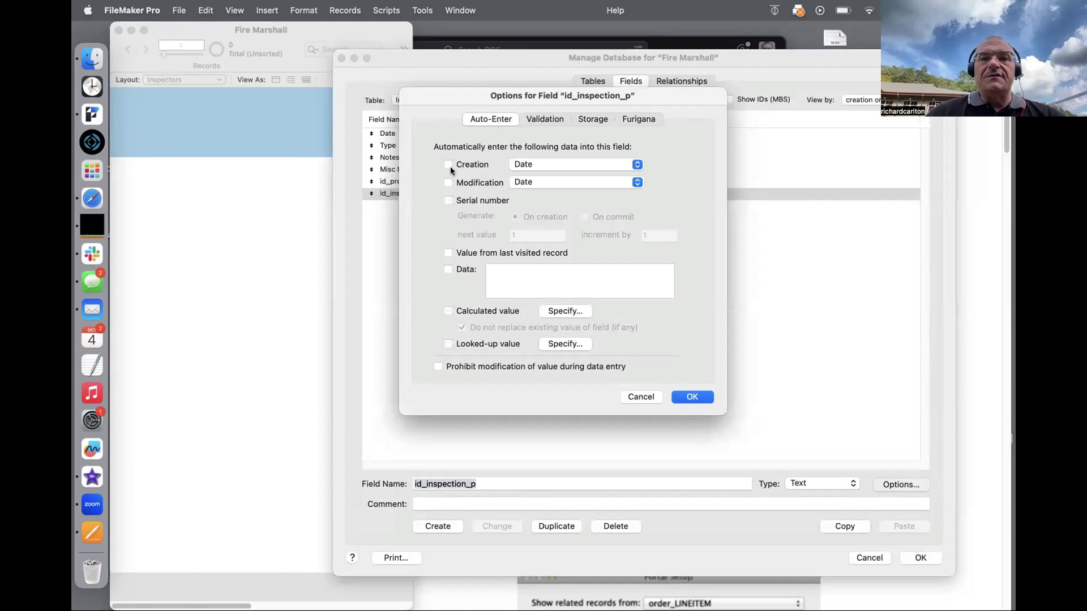
left_click(446, 197)
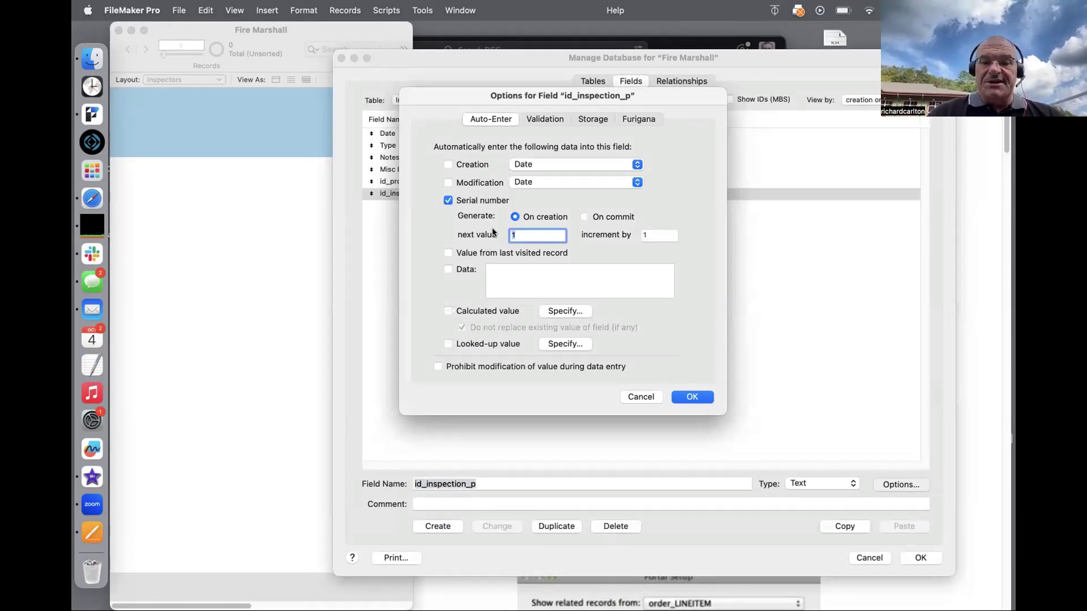
type("IP")
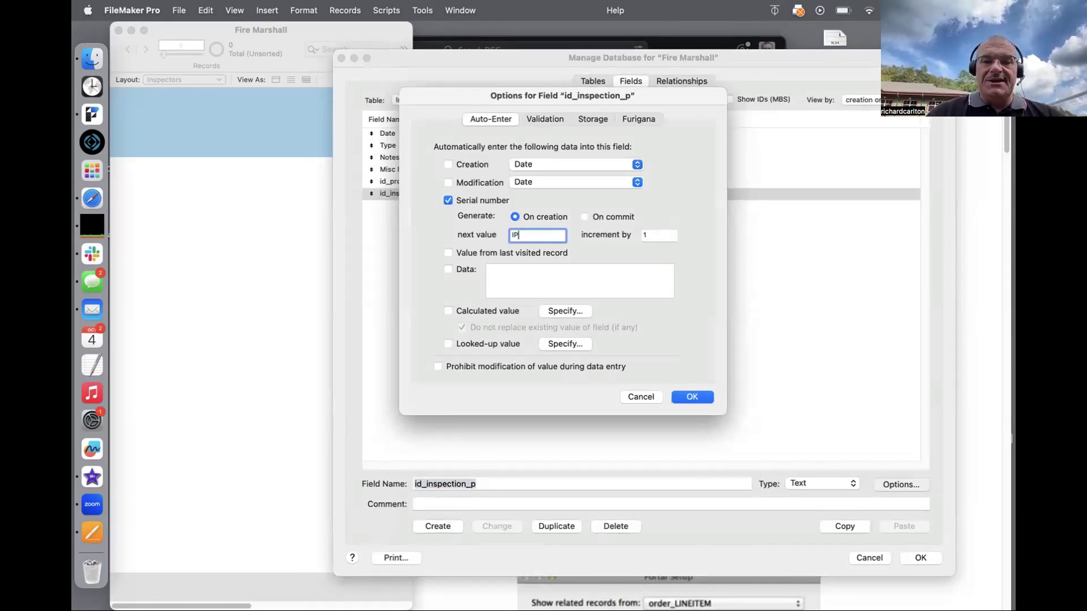
key("BackSpace")
type("NSP")
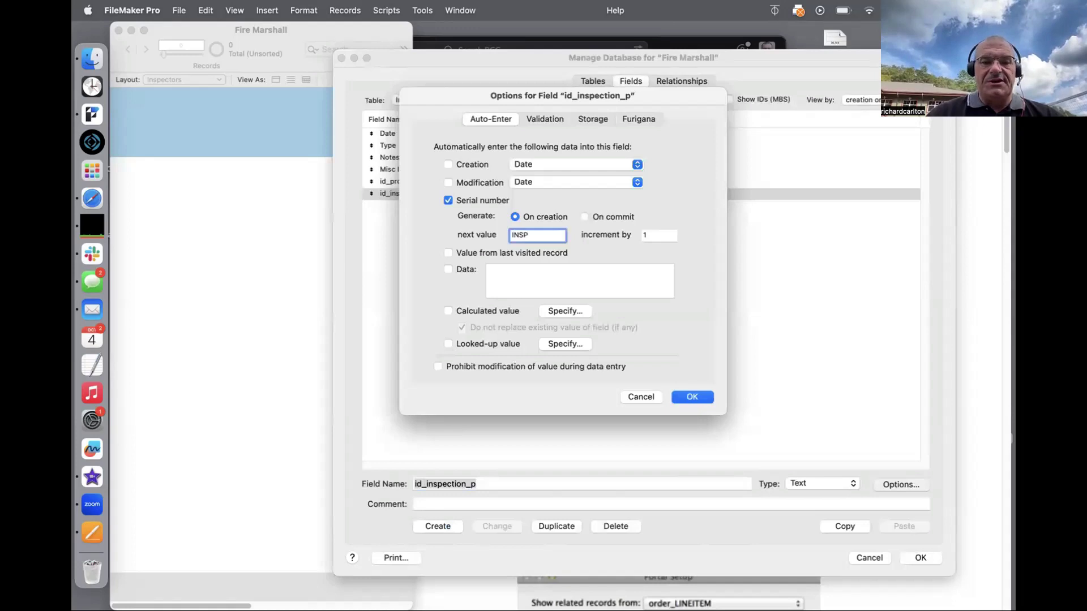
type("1000")
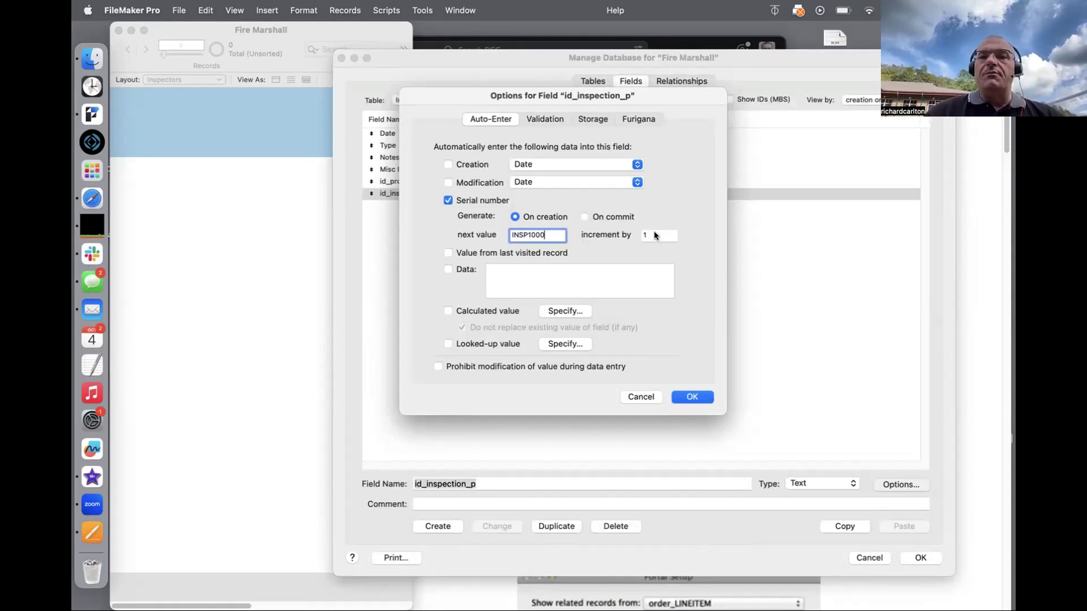
left_click(682, 397)
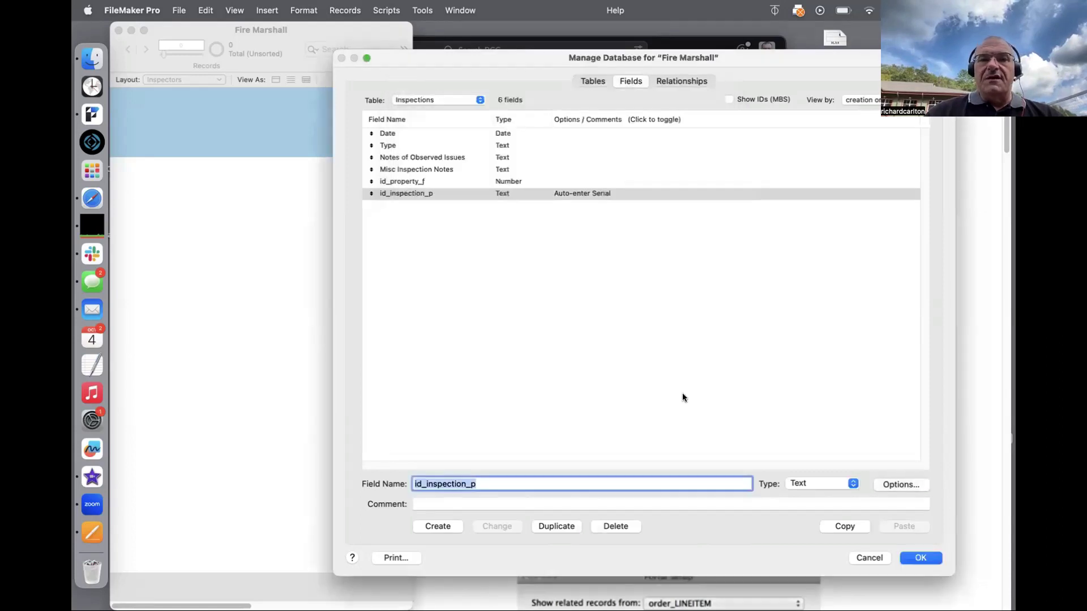
Step: Check the relationships graph, open and cancel the Inspectors occurrence settings, then return to tables
left_click(669, 80)
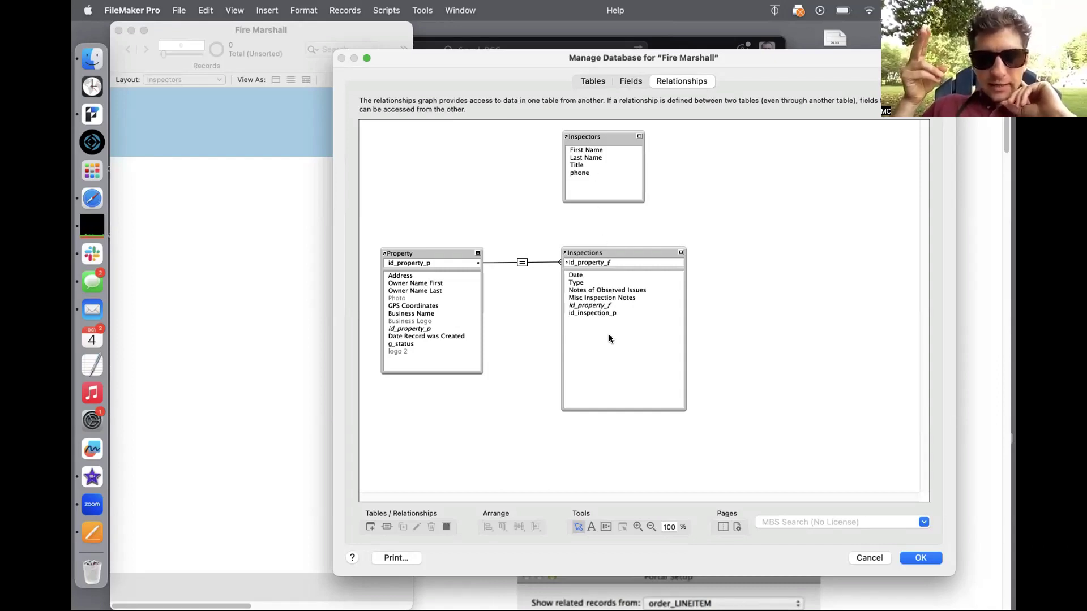
left_click(611, 187)
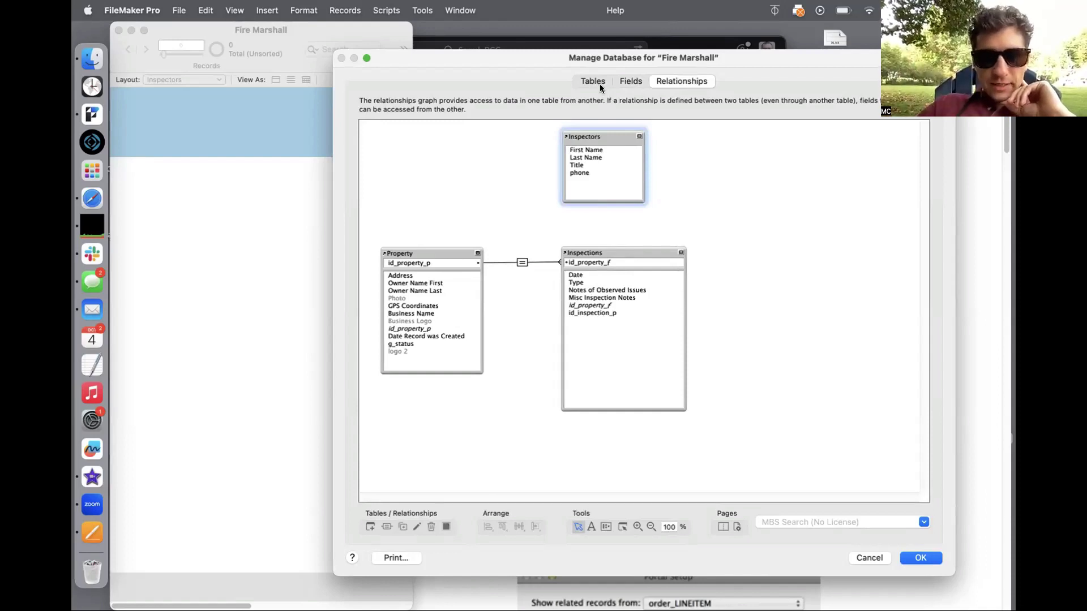
double_click(590, 137)
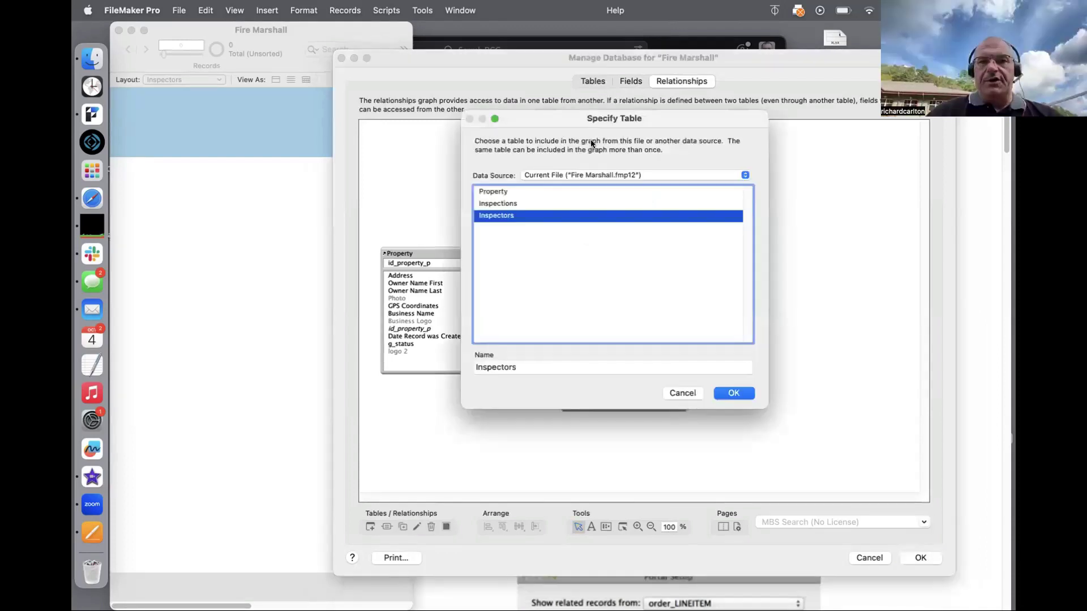
key("Escape")
left_click(590, 81)
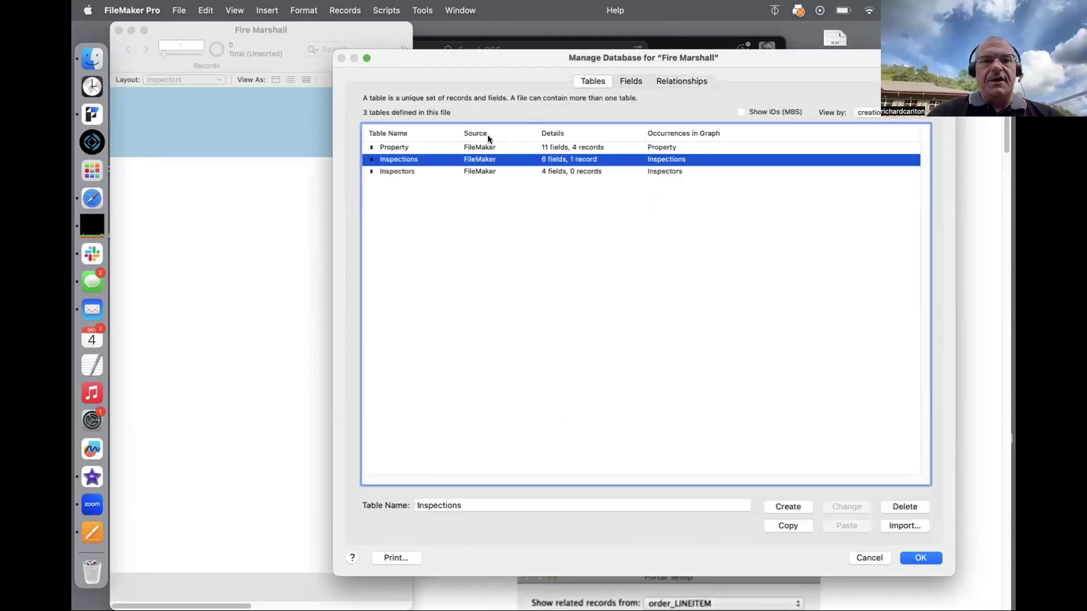
Step: Create a new id_inspector_p field in the Inspectors table
left_click(468, 147)
double_click(446, 171)
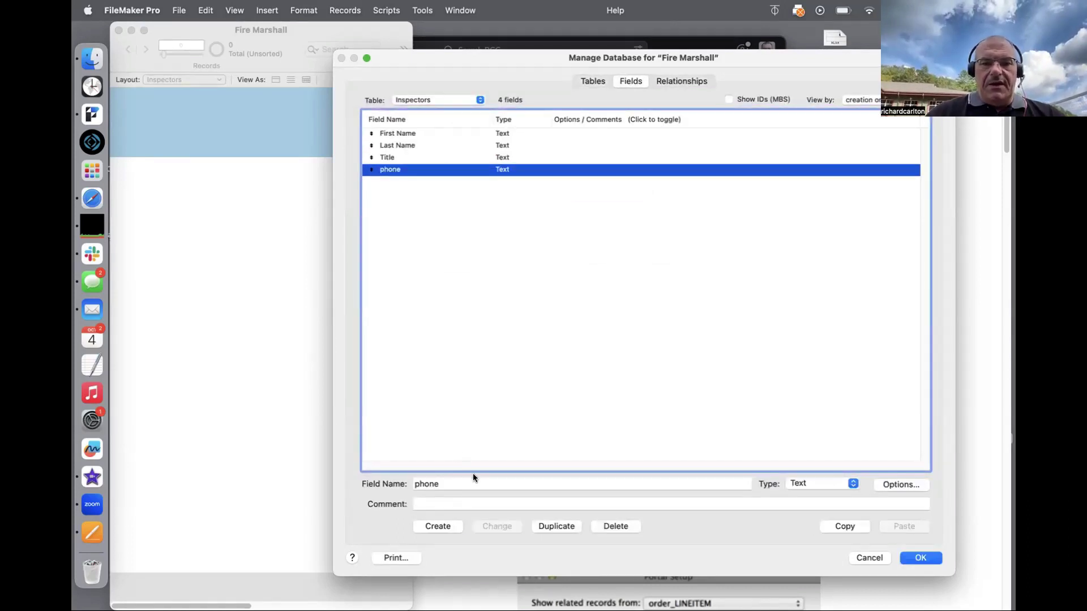
left_click(461, 389)
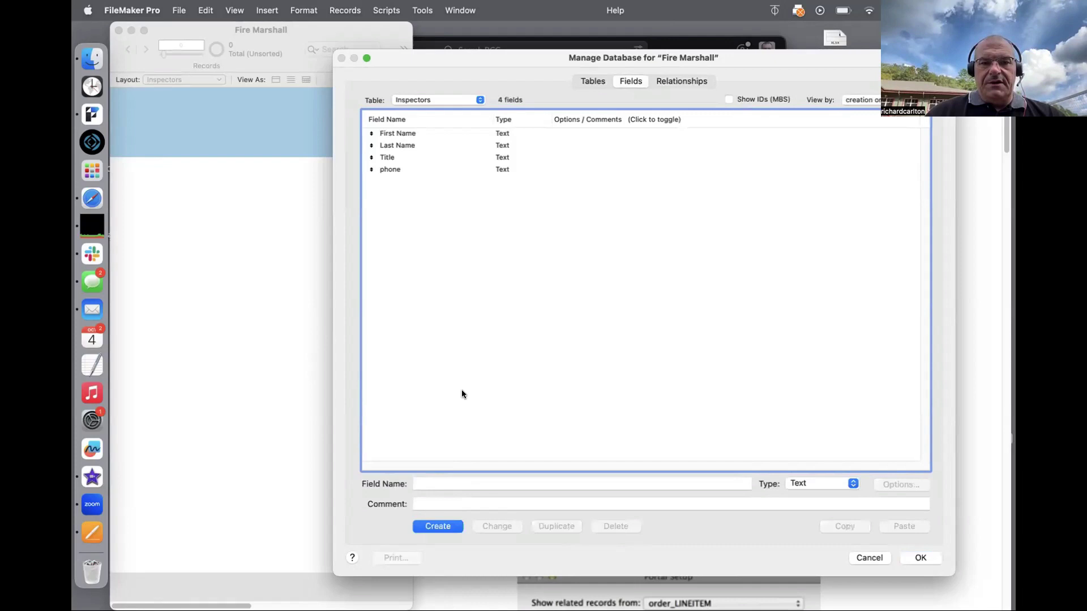
left_click(439, 484)
type("id_in")
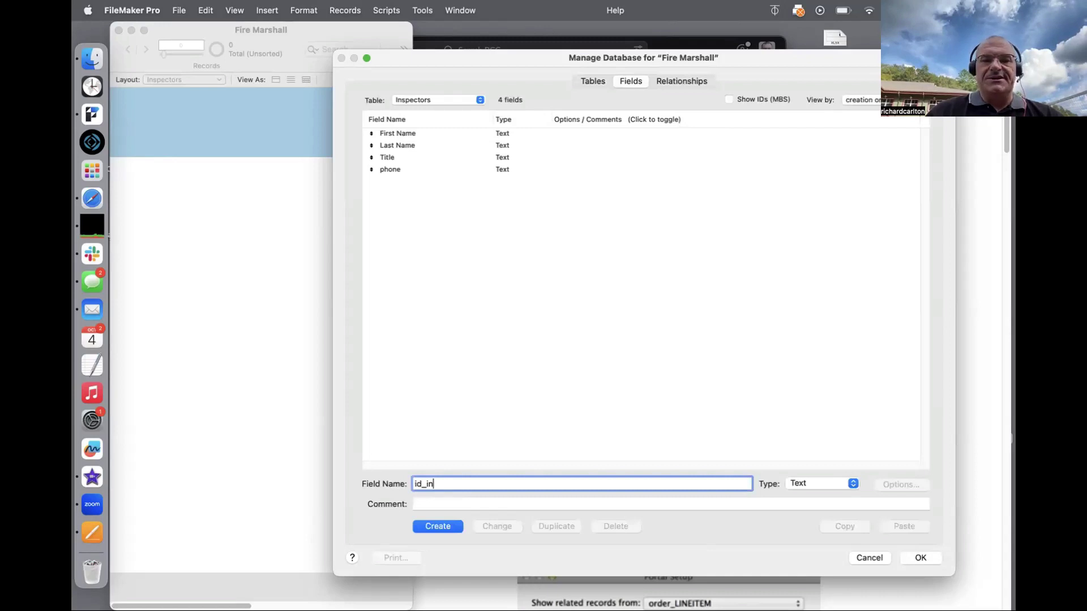
type("spector")
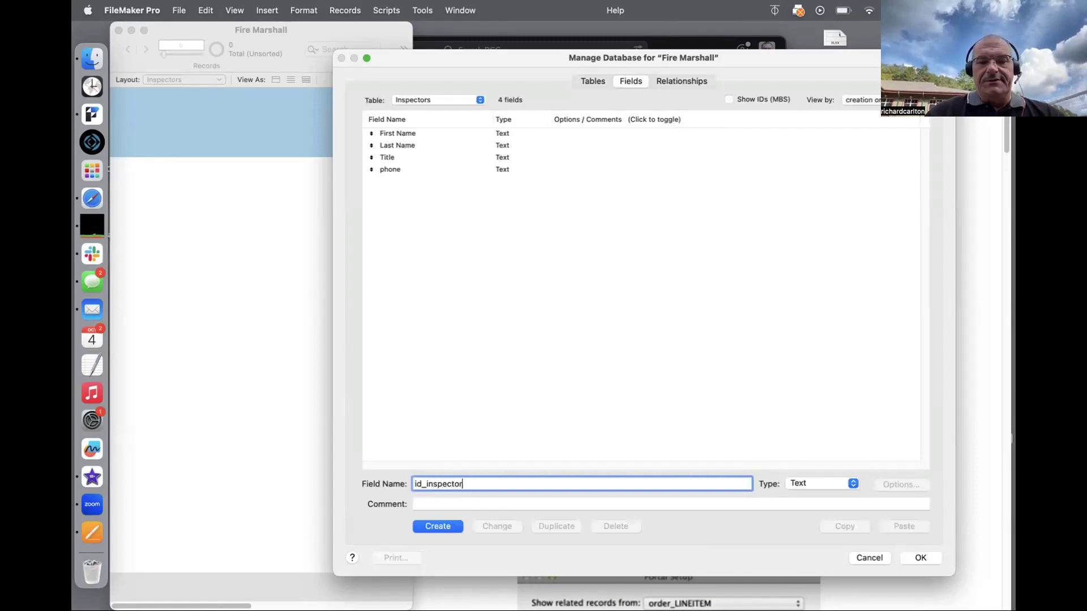
type("_p")
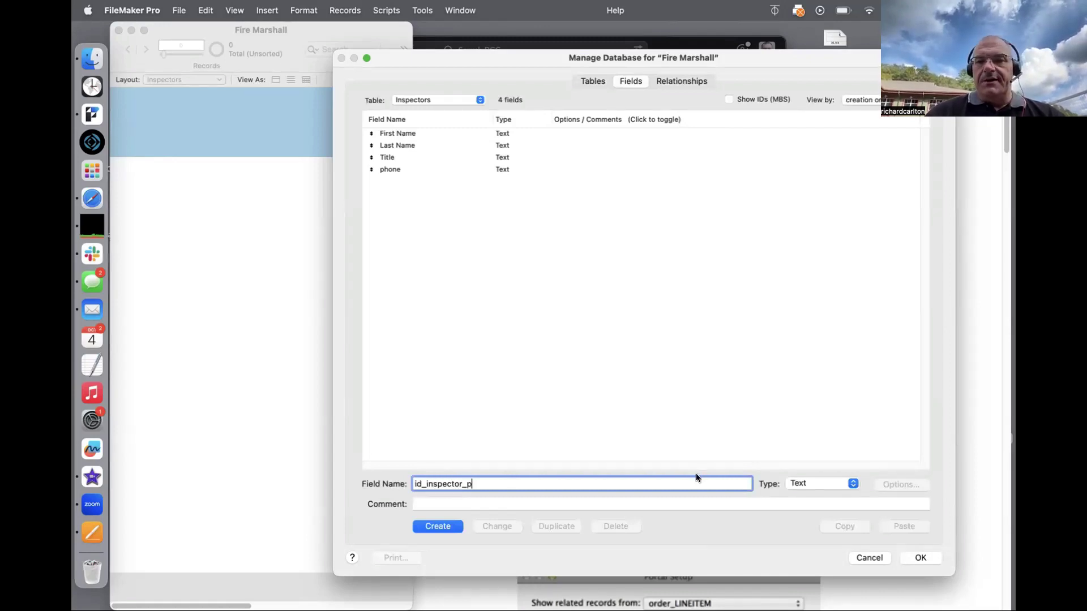
left_click(443, 524)
Step: Make id_inspector_p auto-enter serial numbers starting at STAFF1000
left_click(894, 483)
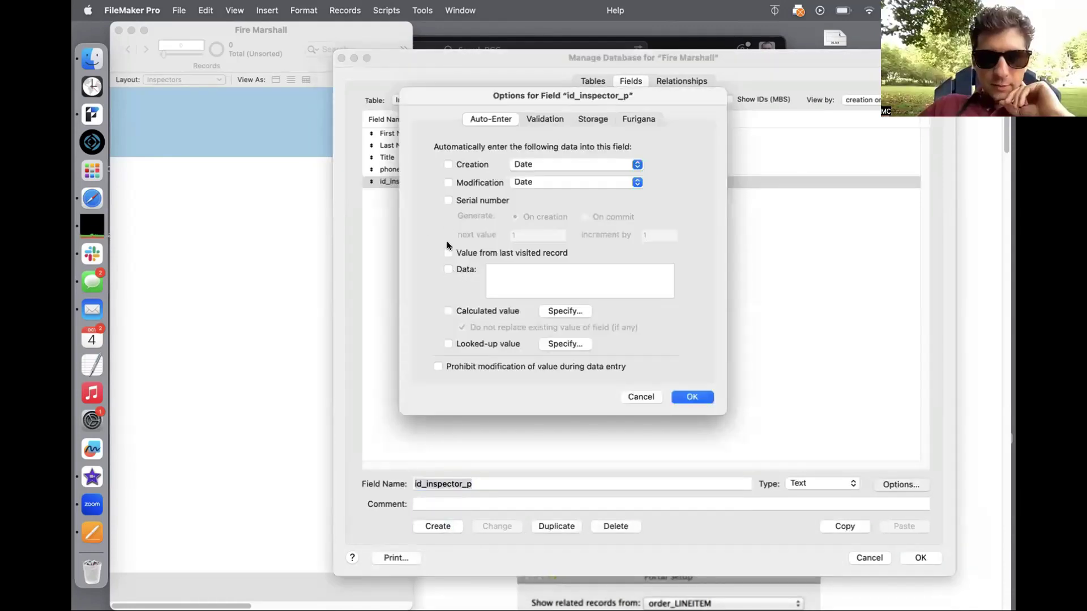
left_click(447, 200)
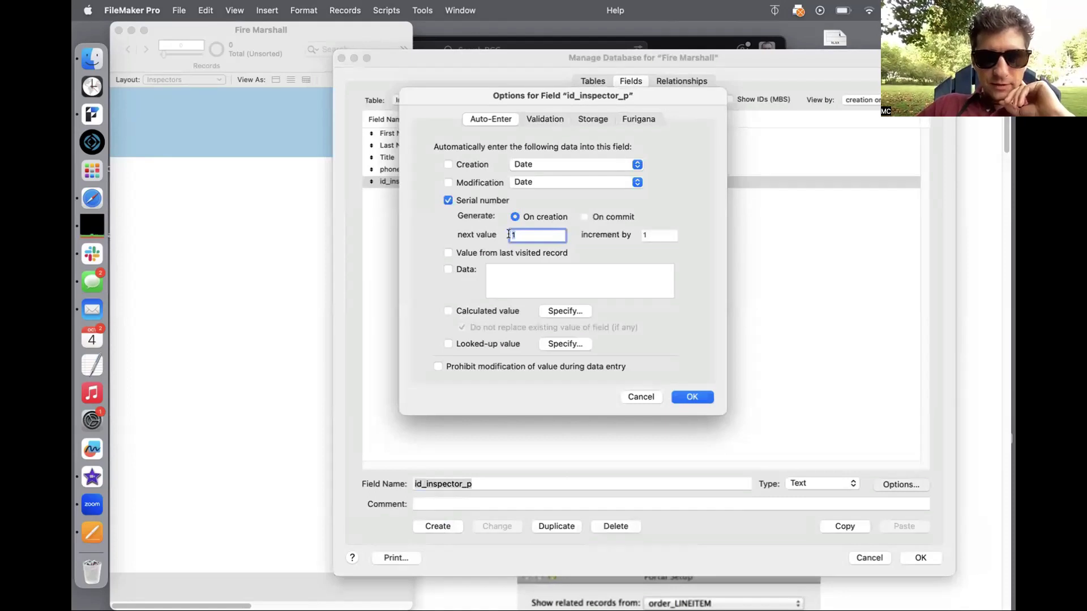
type("PER")
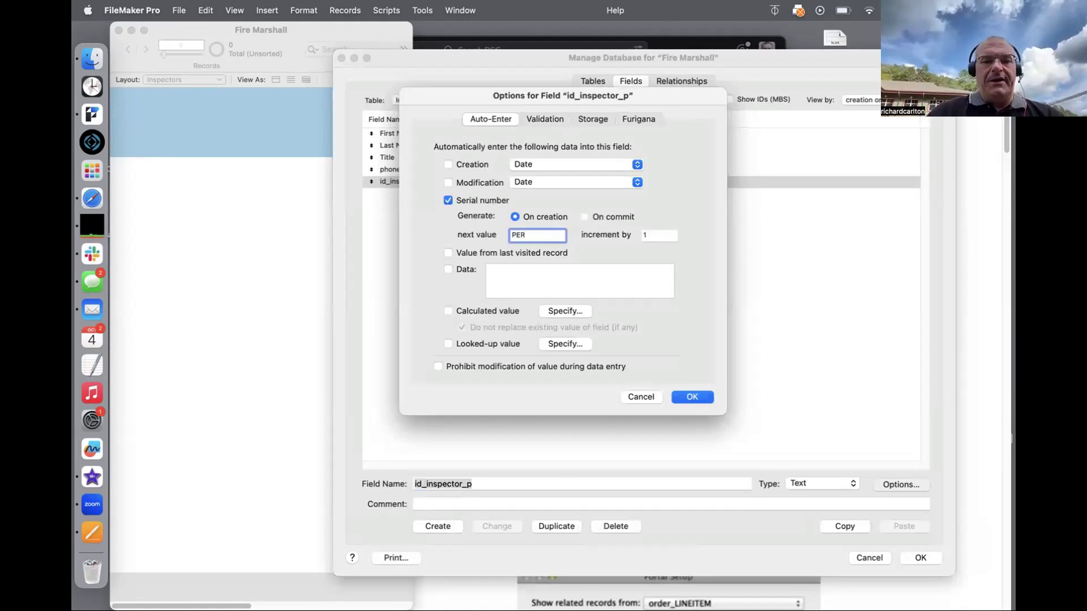
key("BackSpace")
key("BackSpace")
key("BackSpace")
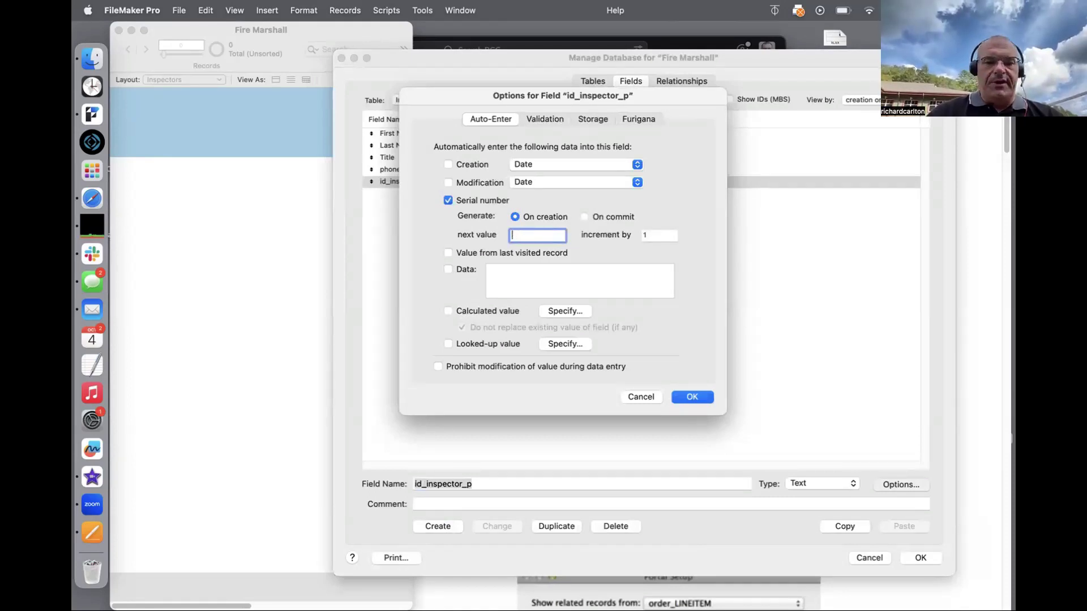
type("STAFF1000")
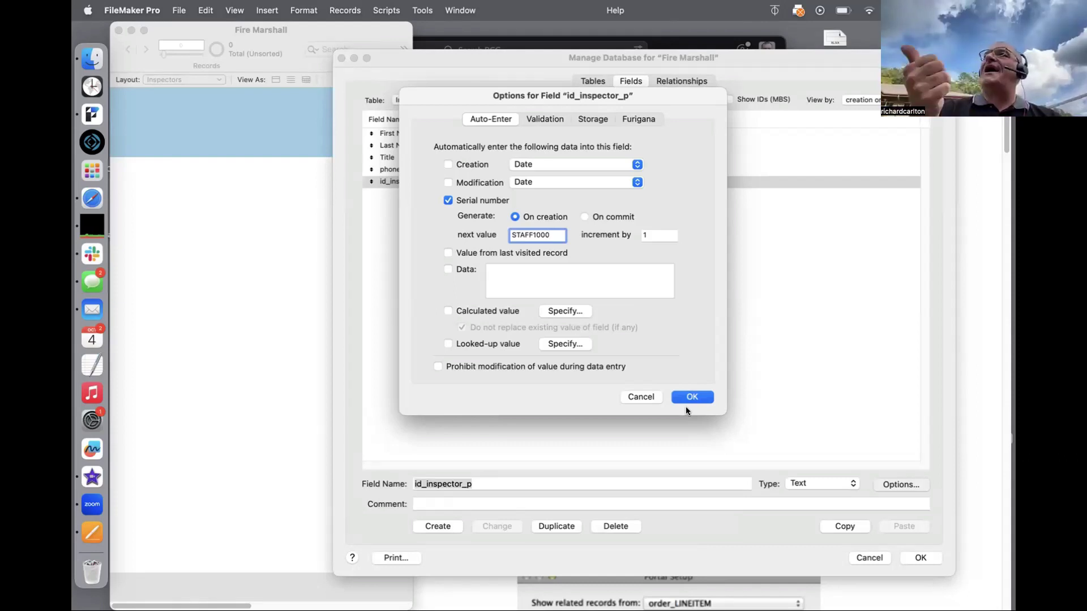
left_click(684, 397)
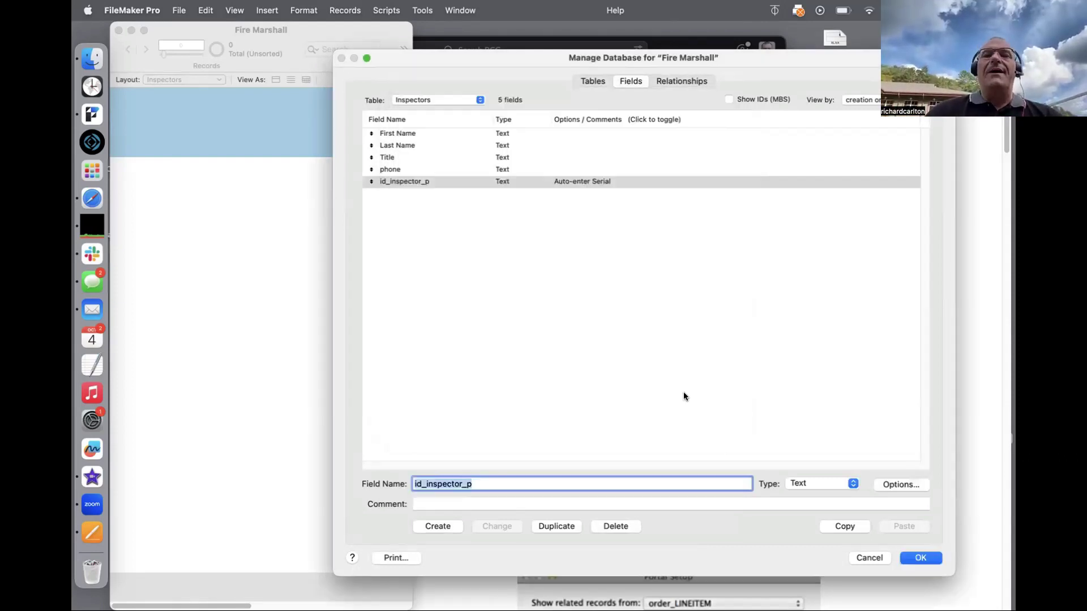
Step: Inspect the Inspectors table occurrence in the relationships graph, then return to the tables list
left_click(674, 81)
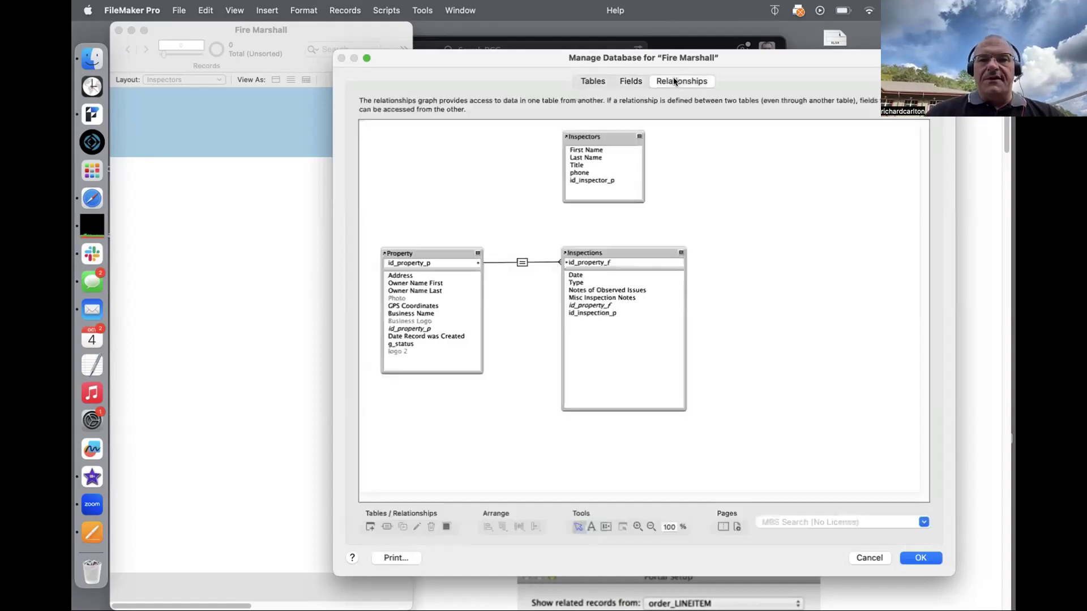
left_click(597, 181)
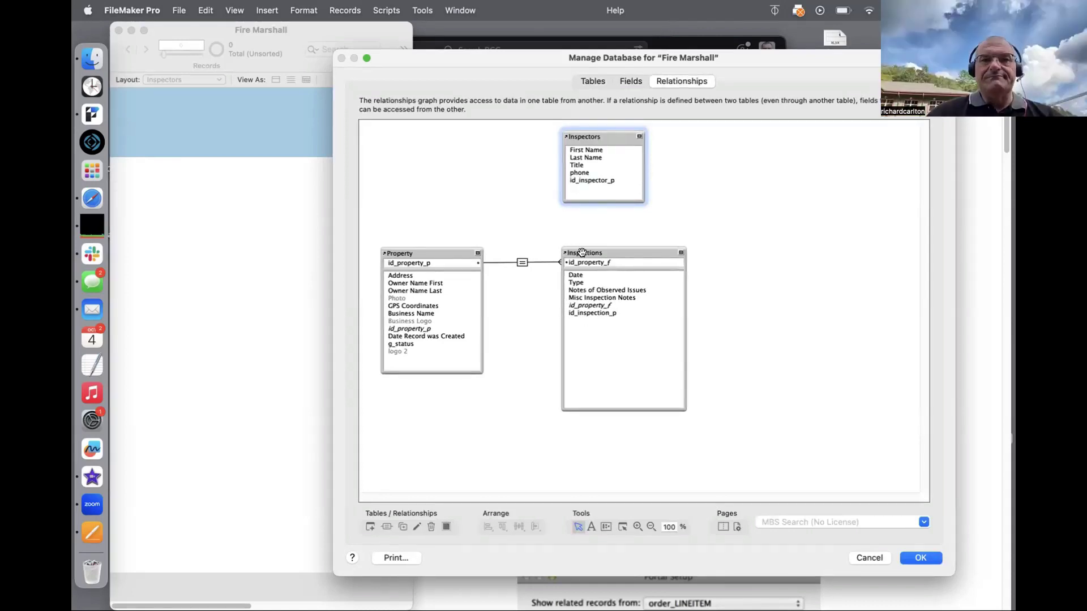
left_click(591, 80)
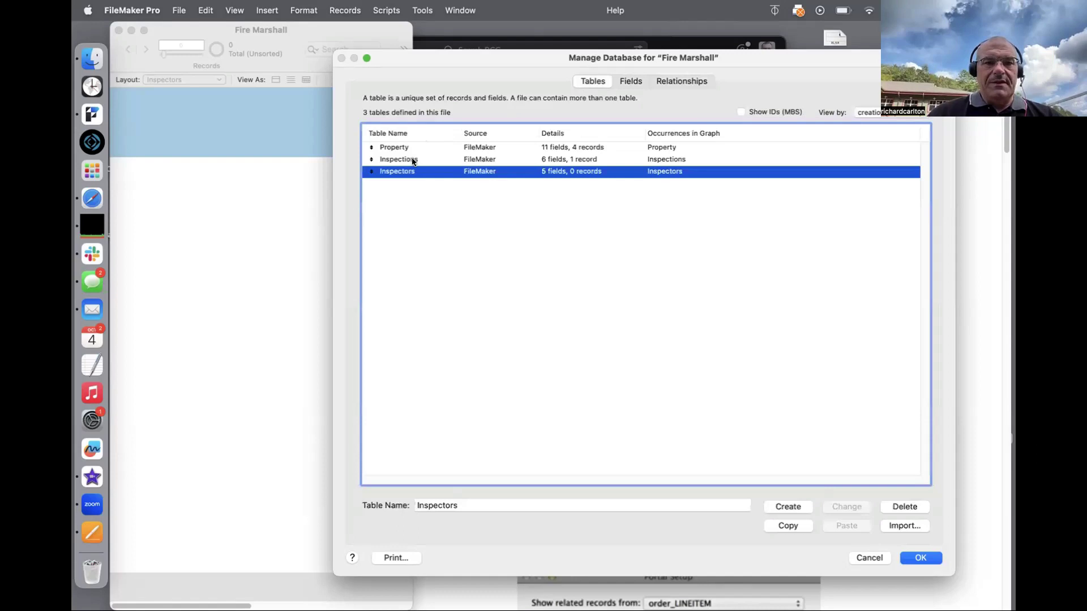
Step: Add a new text field id_inspector_f to the Inspections table
double_click(412, 161)
left_click(412, 158)
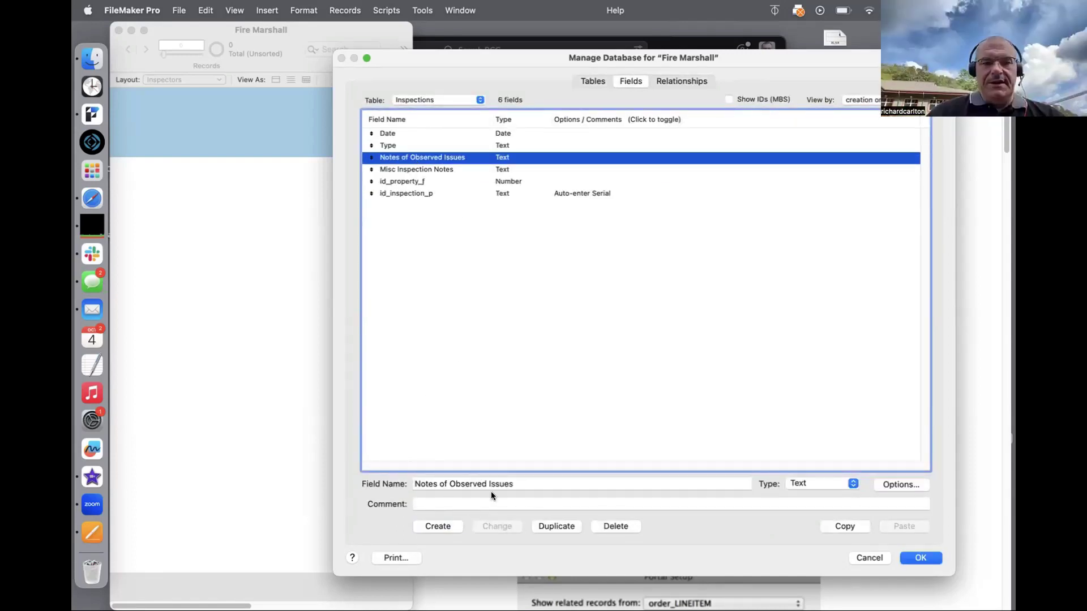
left_click(516, 484)
left_click_drag(513, 484, 425, 466)
key("BackSpace")
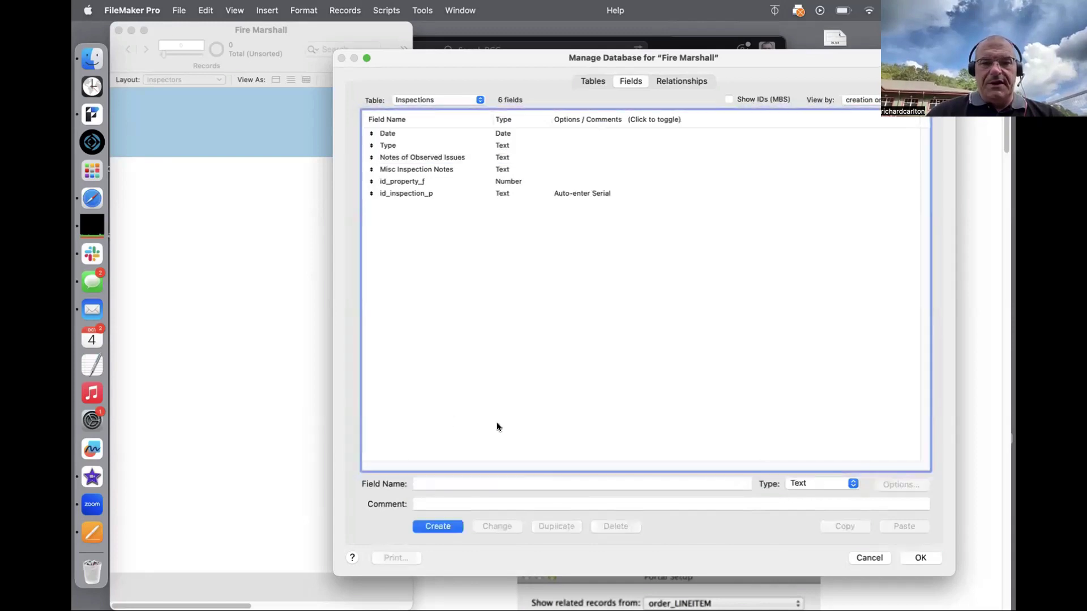
left_click(473, 485)
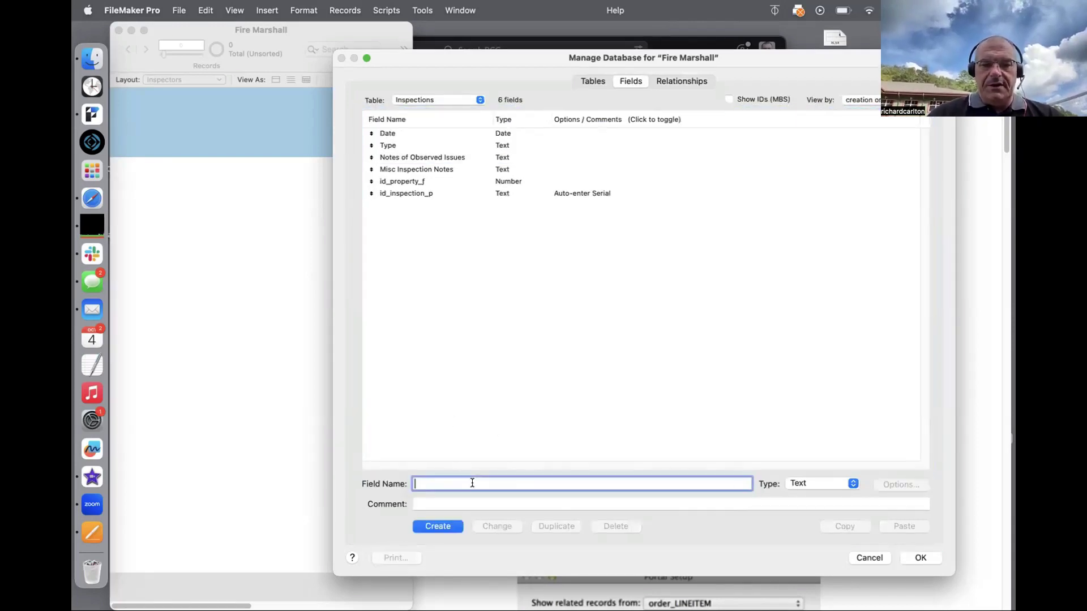
type("id_in")
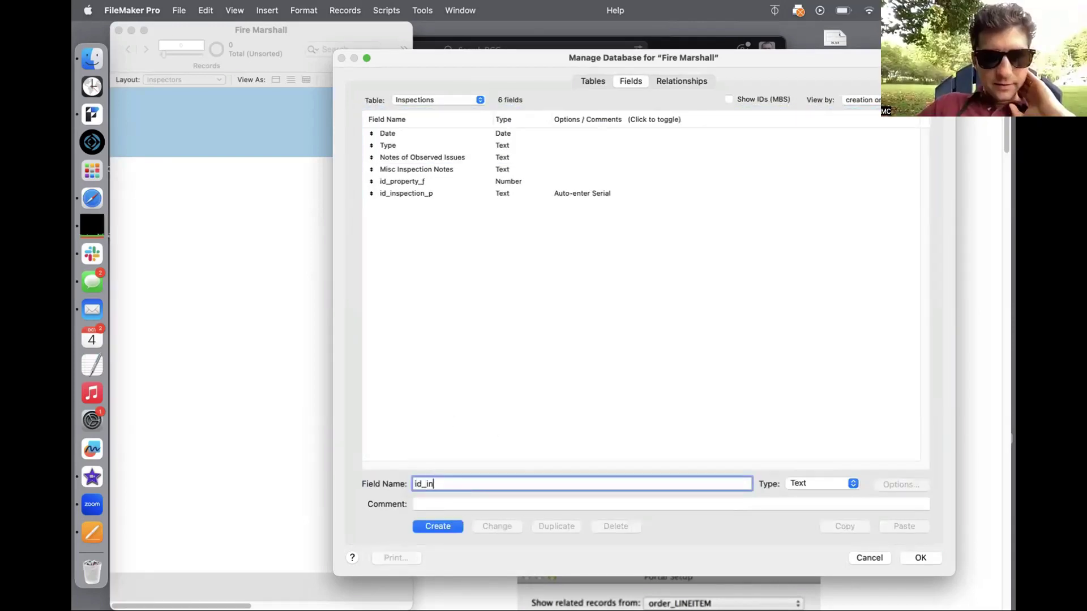
type("spec")
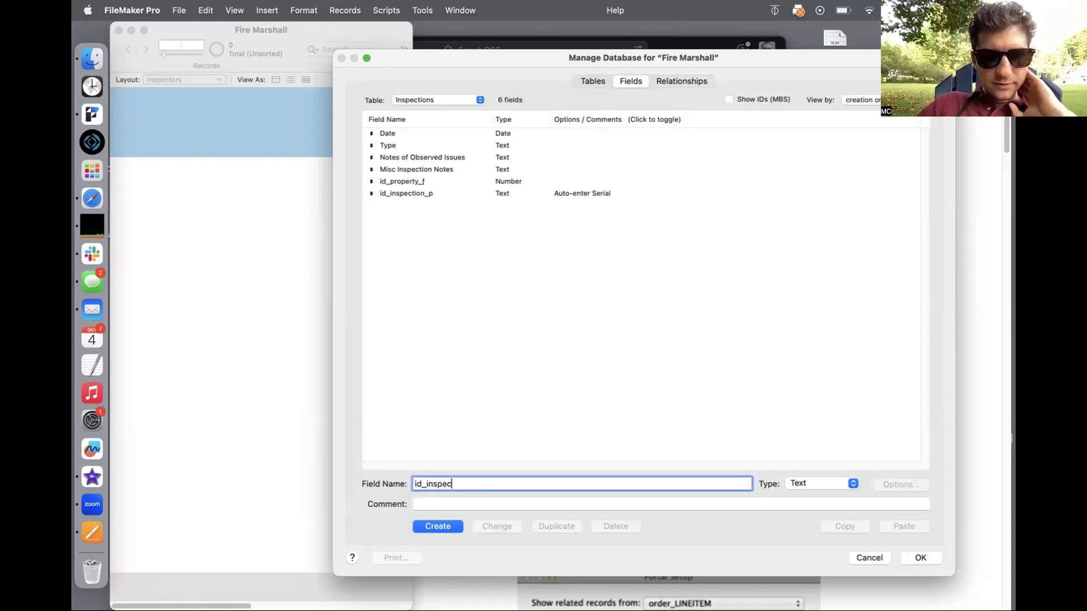
type("tor")
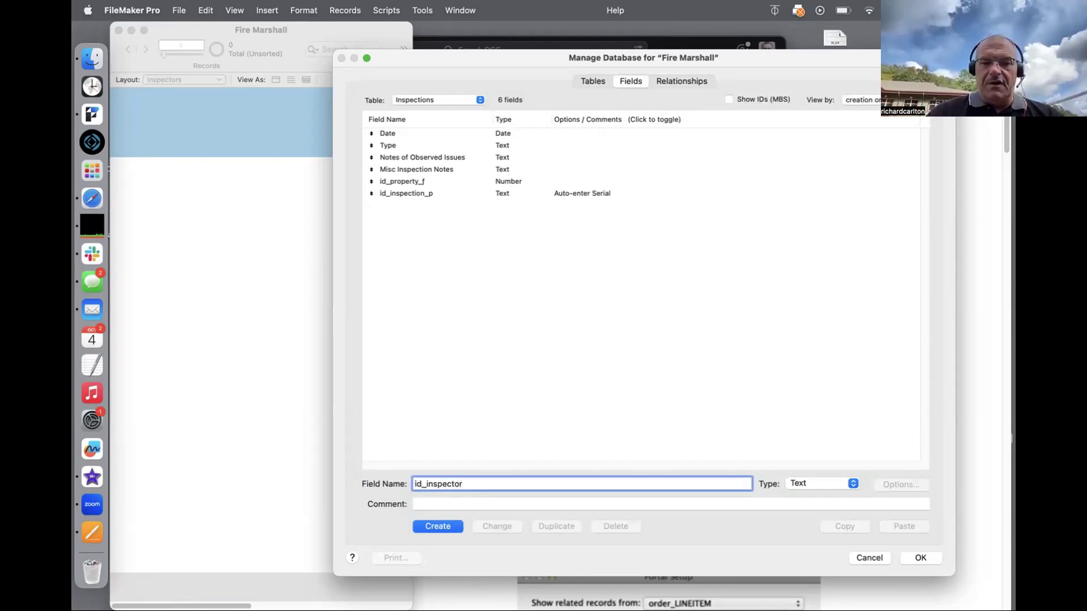
type("_")
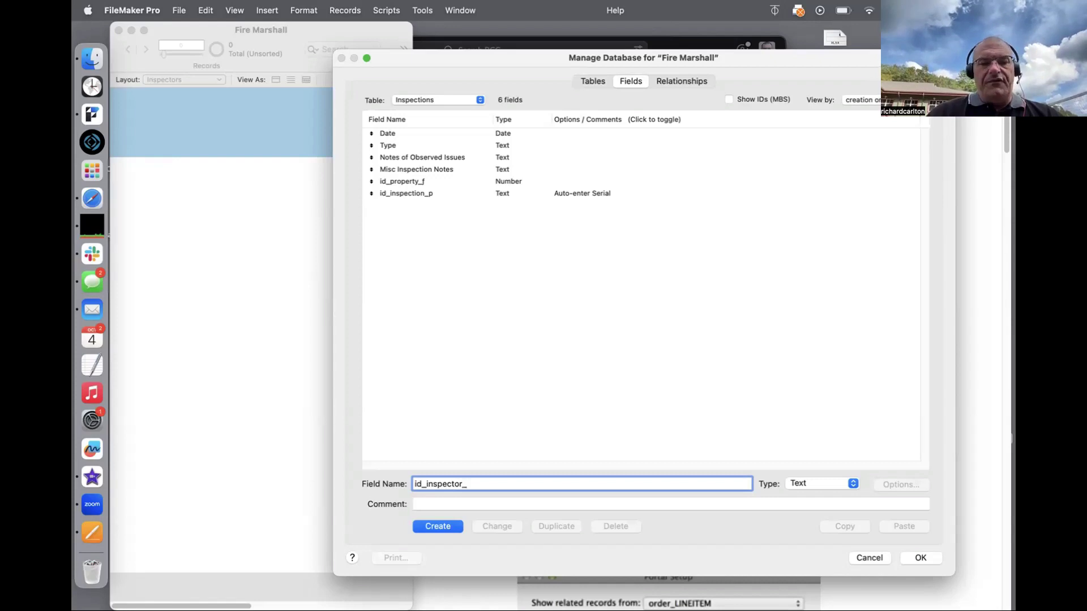
type("f")
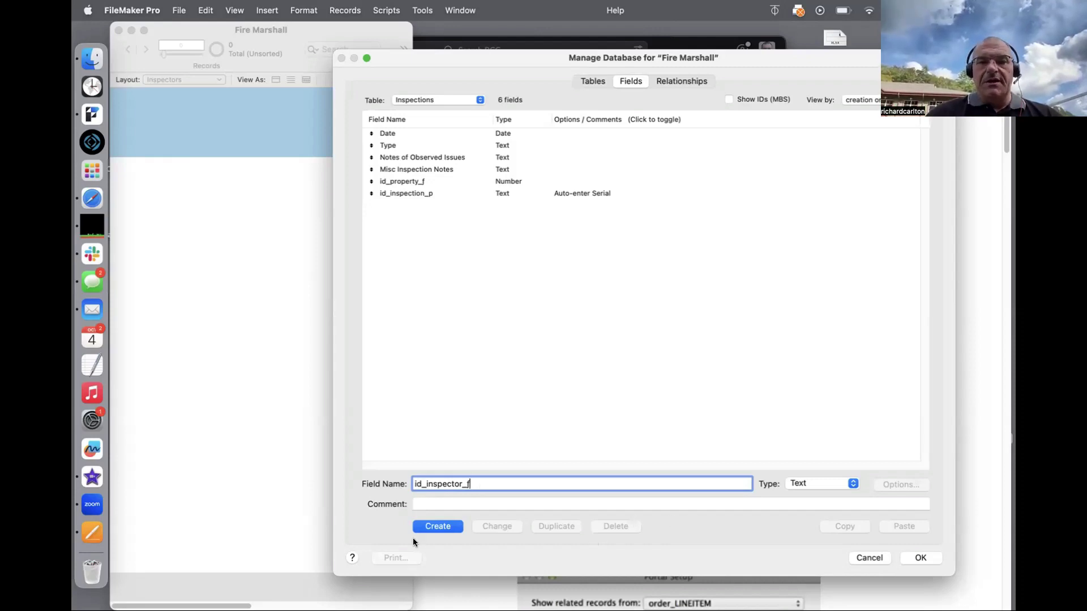
left_click(440, 526)
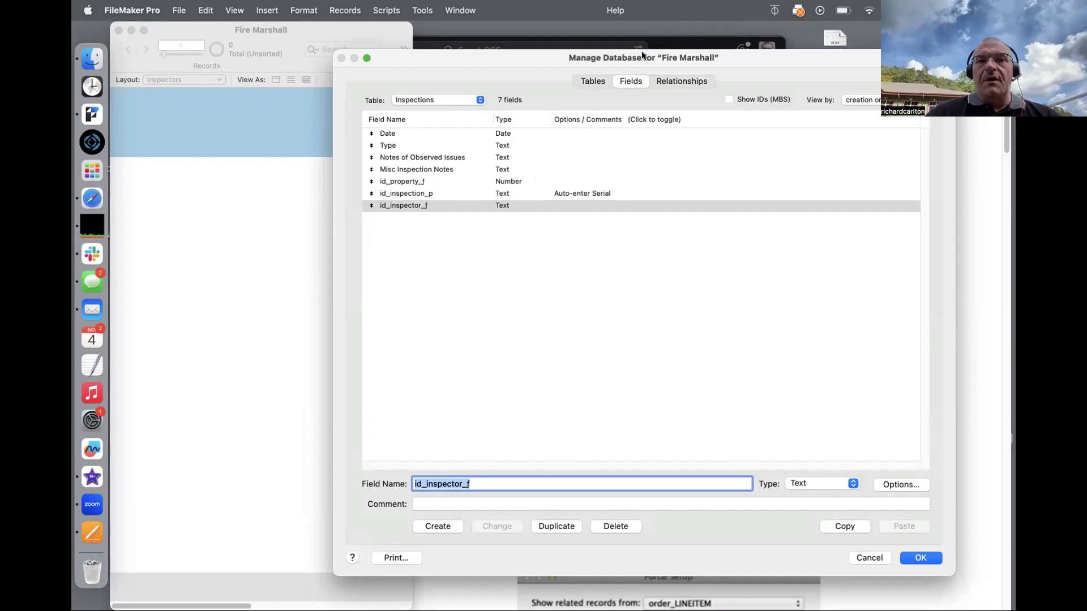
Step: Change the id_property_f field's type from Number to Text
left_click(677, 81)
left_click(633, 81)
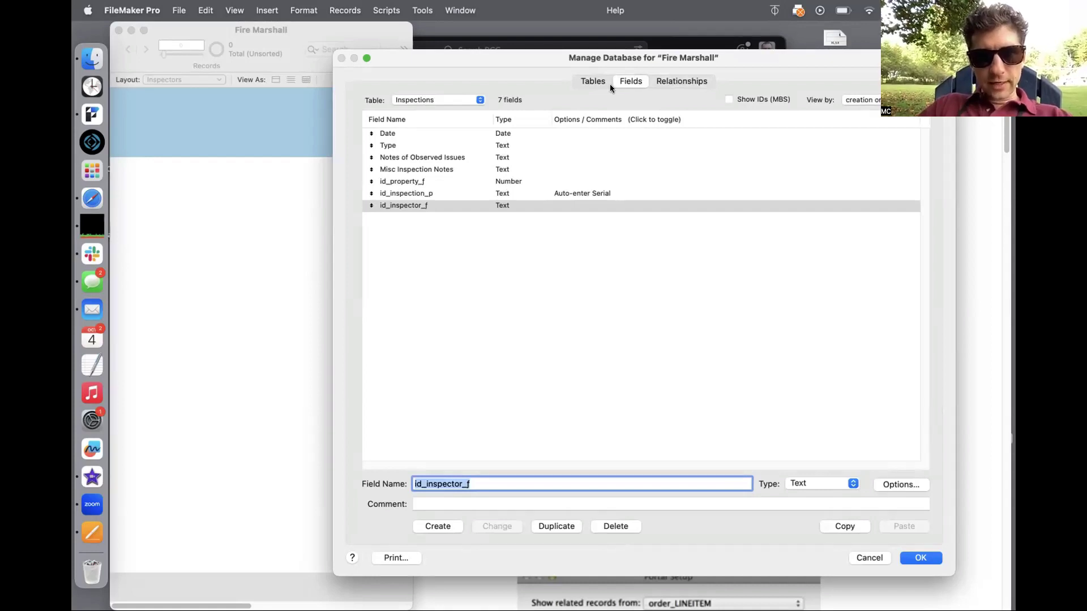
left_click(524, 171)
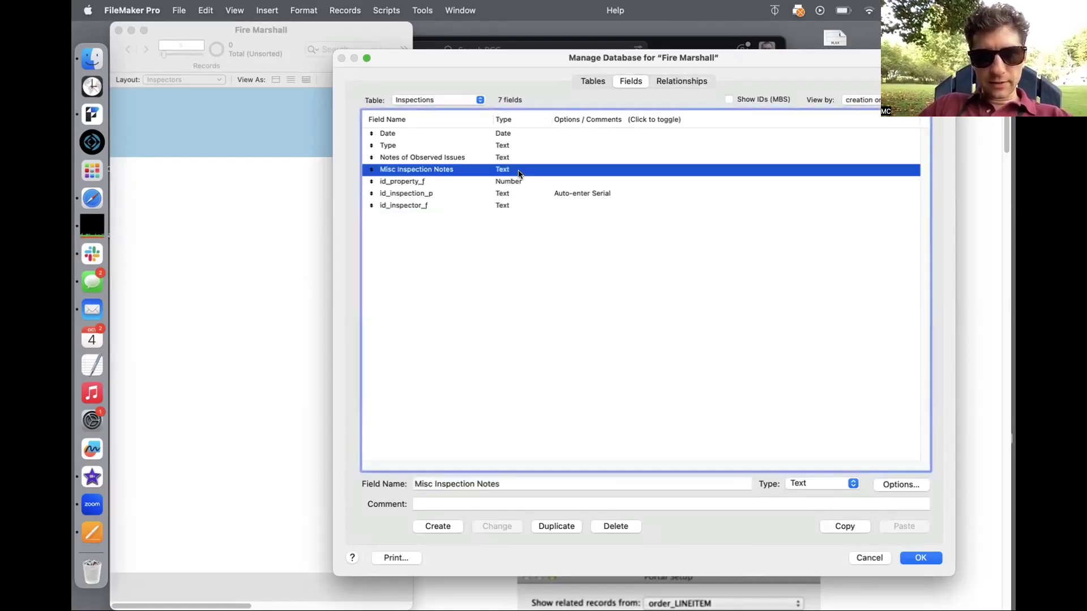
left_click(510, 182)
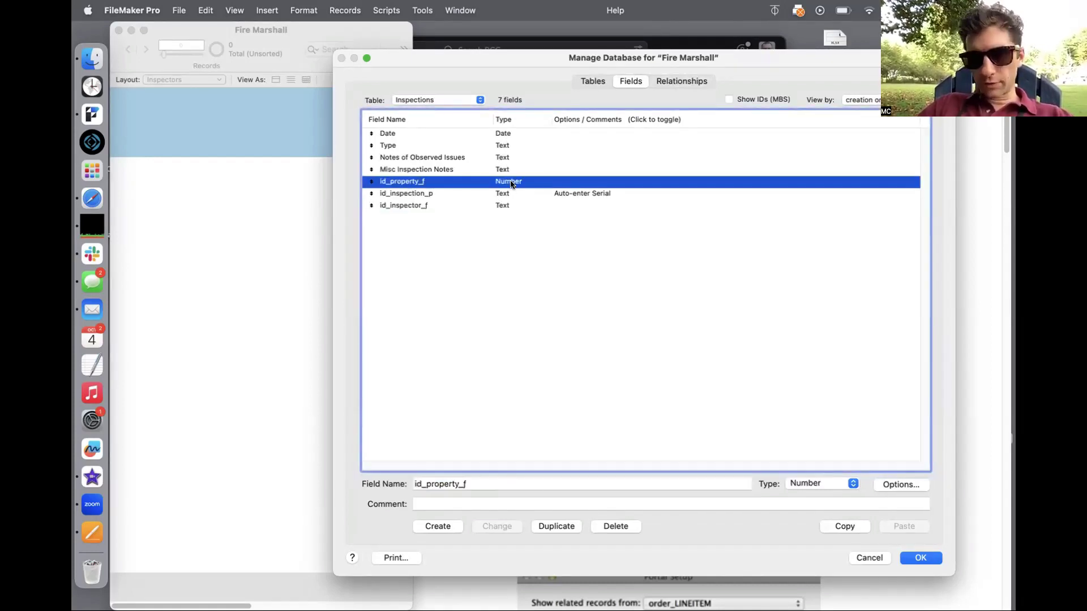
left_click(821, 484)
left_click(813, 469)
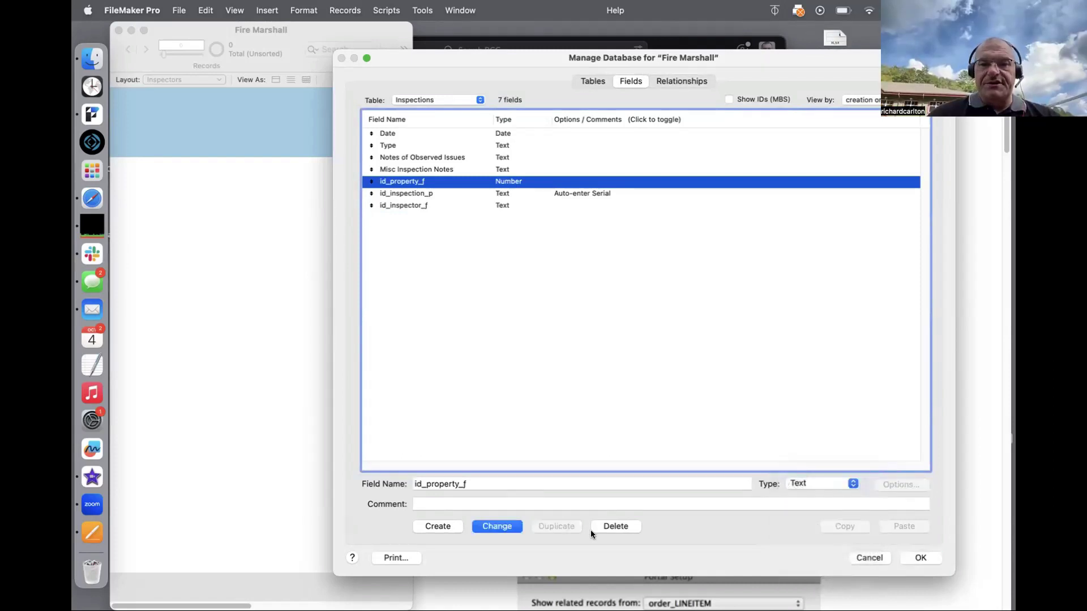
left_click(497, 525)
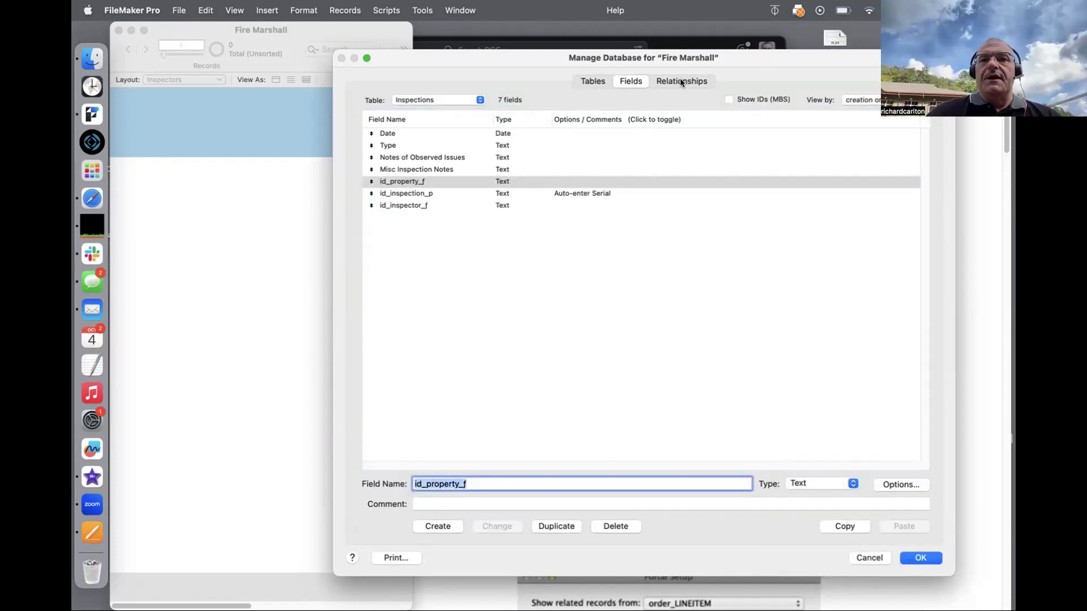
Step: Relate Inspectors' id_inspector_p to Inspections' id_inspector_f, reposition Inspectors, and save the relationships
left_click(679, 86)
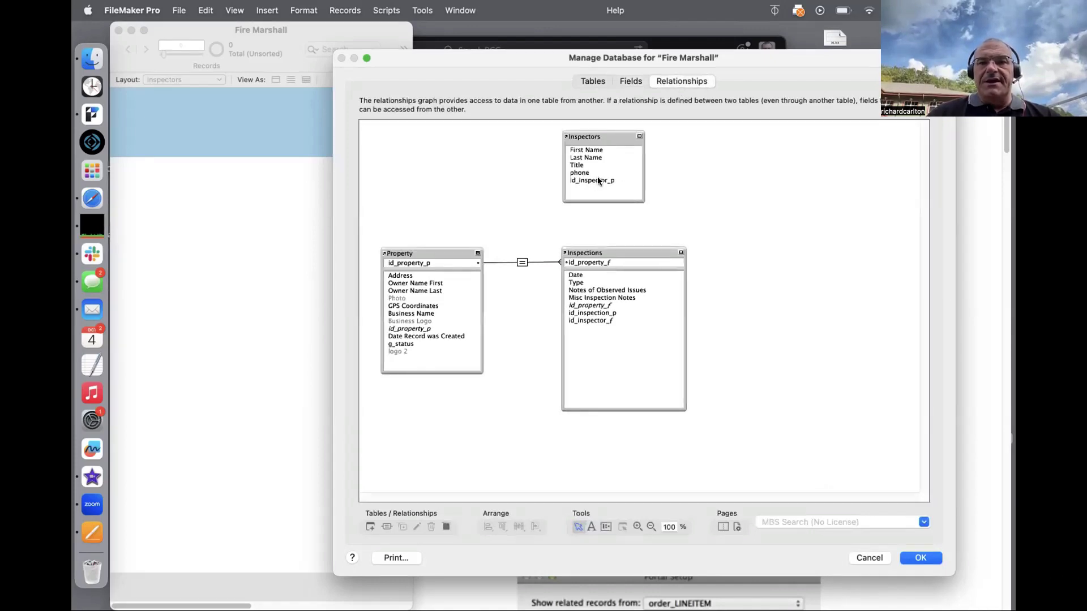
left_click_drag(599, 181, 573, 321)
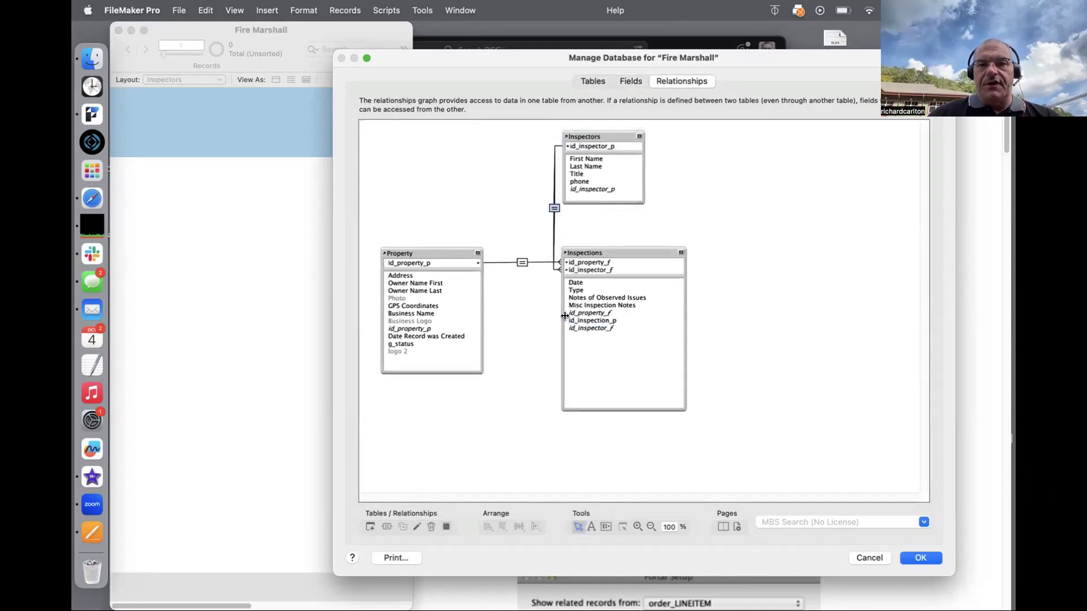
left_click_drag(617, 132, 812, 254)
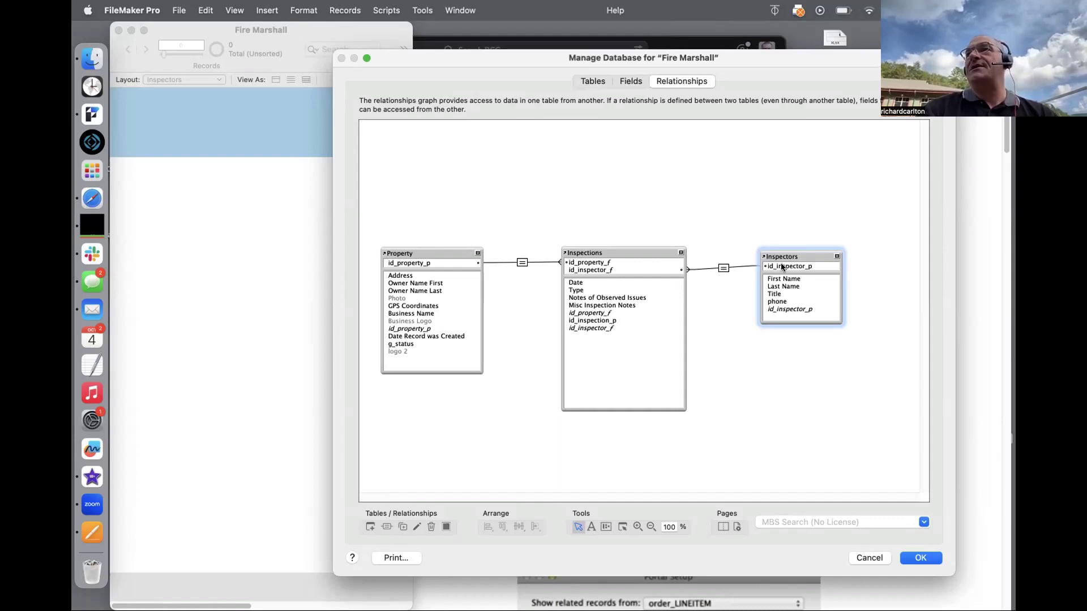
left_click(907, 558)
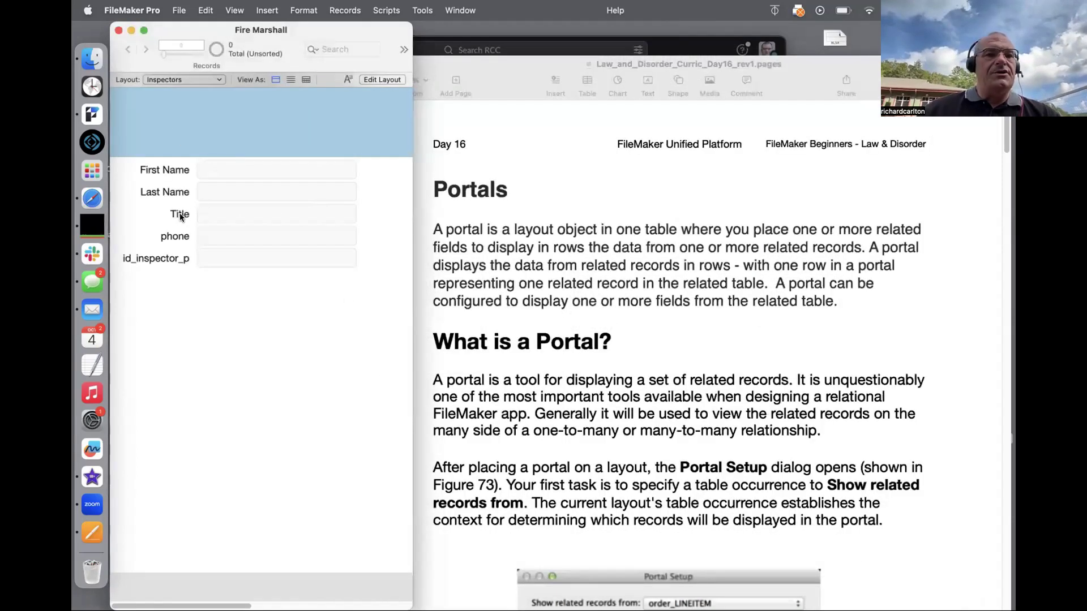
Step: Create an inspector record with the inspector's first and last name and title 'Questionable Person'
key("super+n")
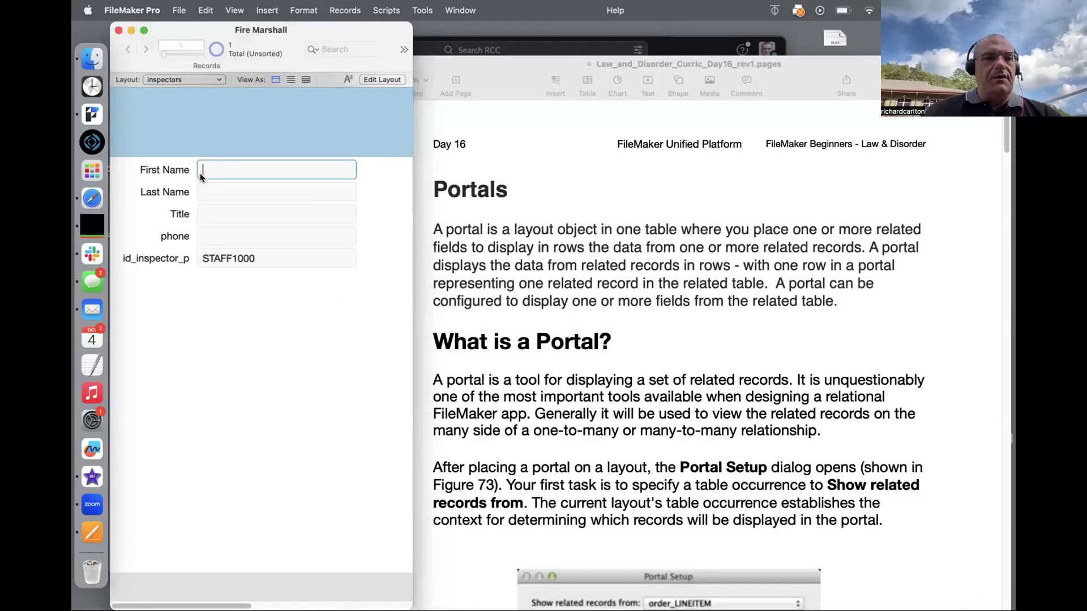
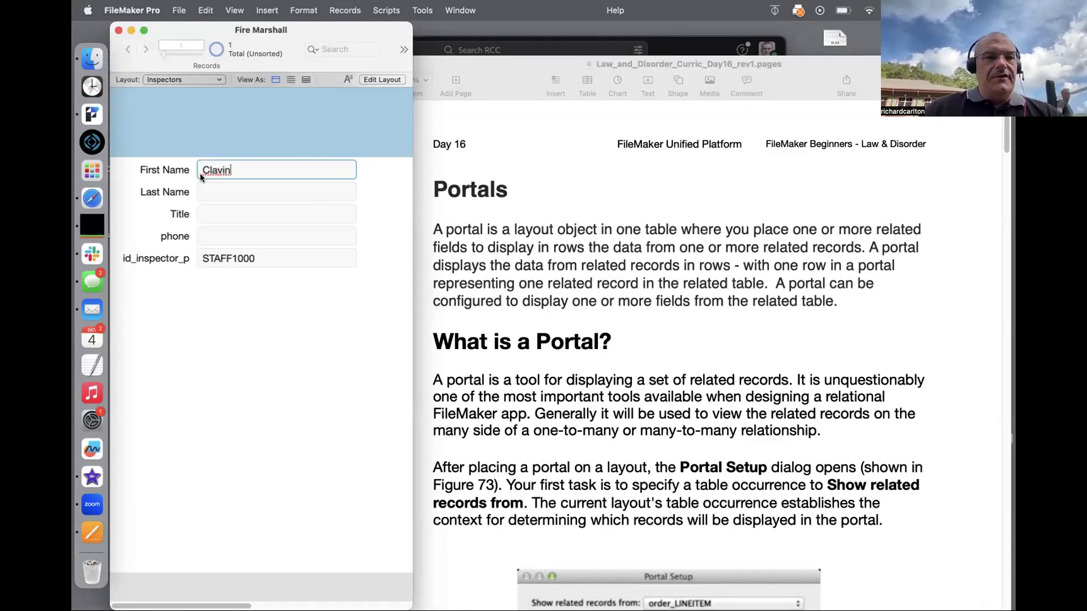
key("Tab")
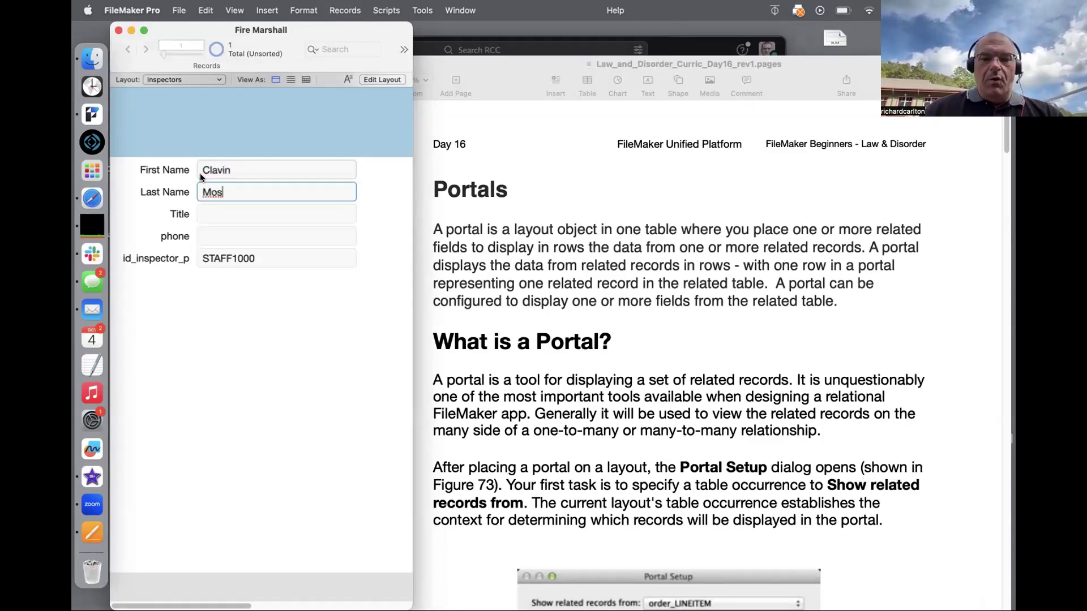
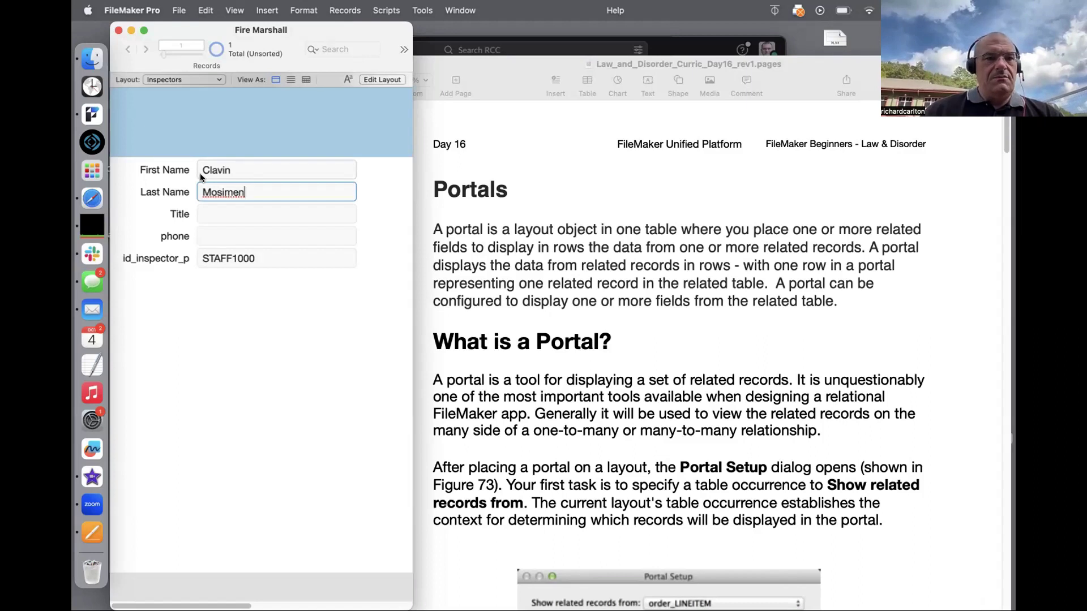
left_click(233, 284)
left_click(222, 214)
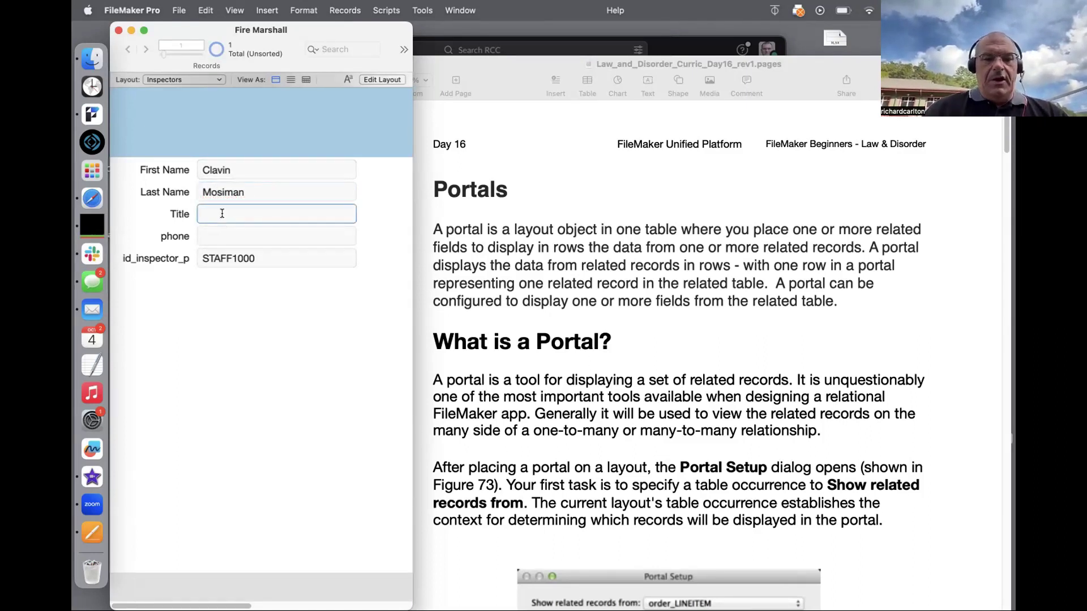
type("Questional")
key("BackSpace")
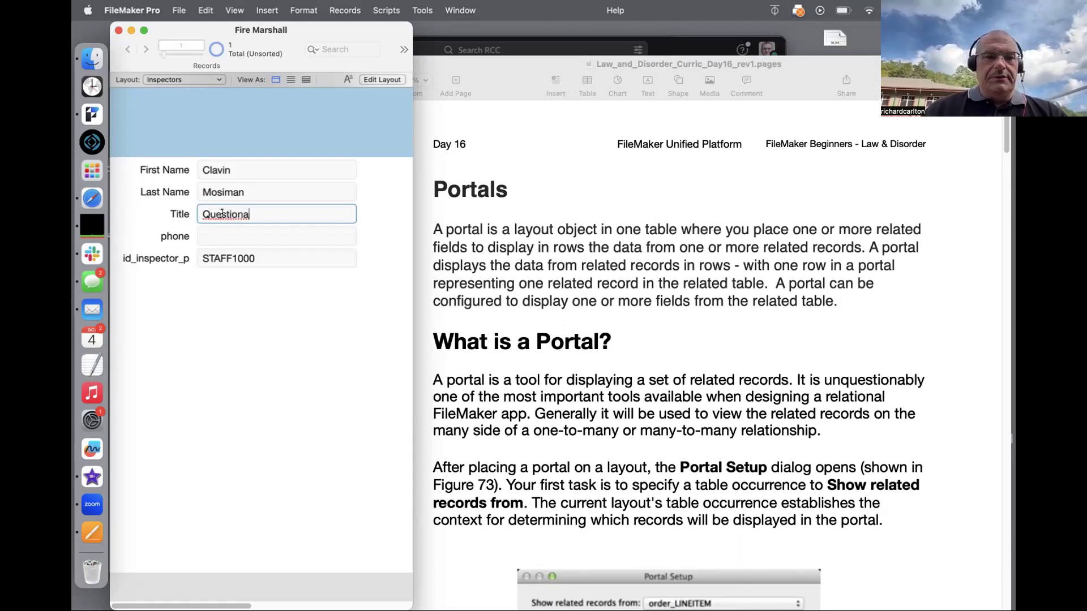
type("ble Per")
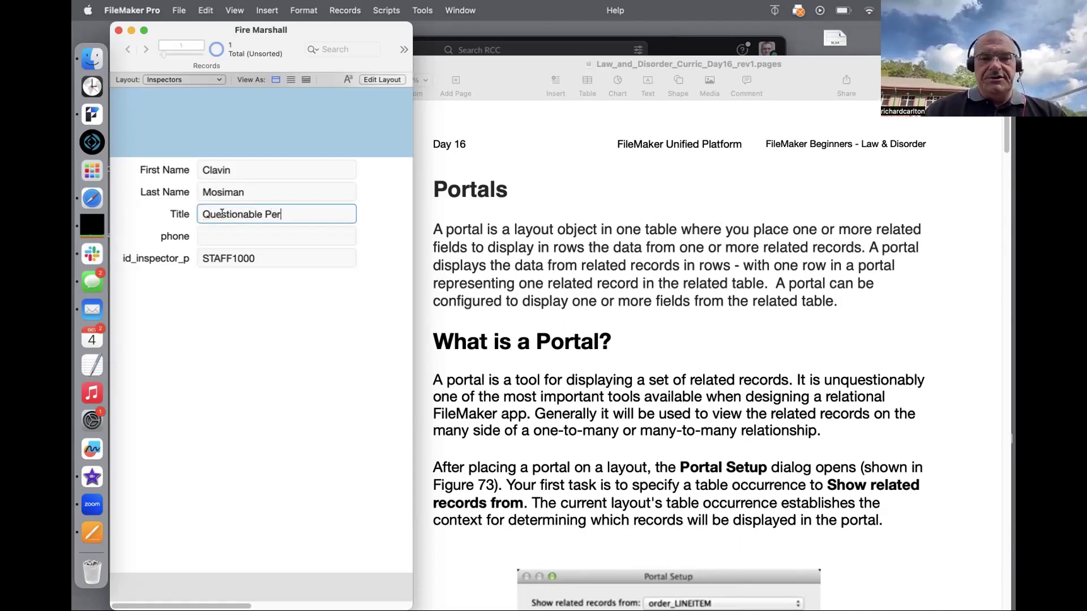
type("son")
left_click(269, 310)
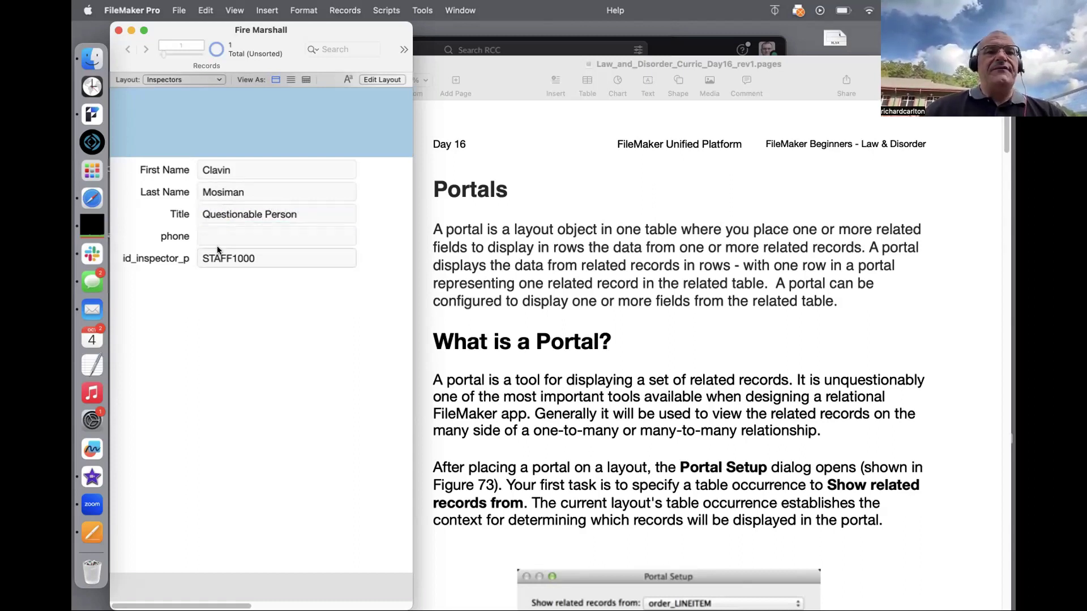
Step: Open a second Fire Marshall window beside the original, showing the Inspections layout
double_click(501, 75)
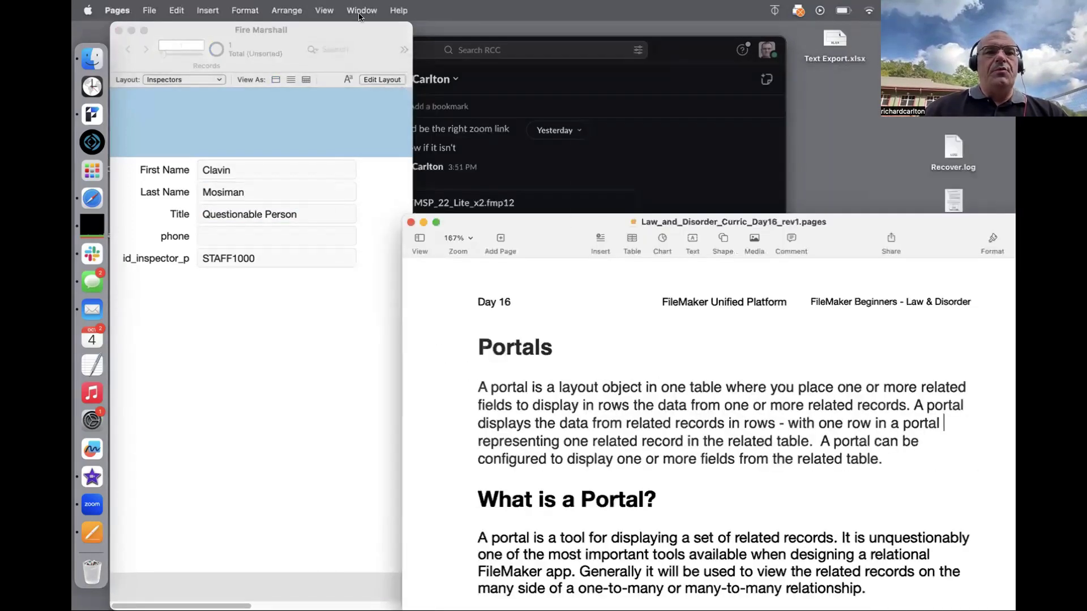
left_click(360, 11)
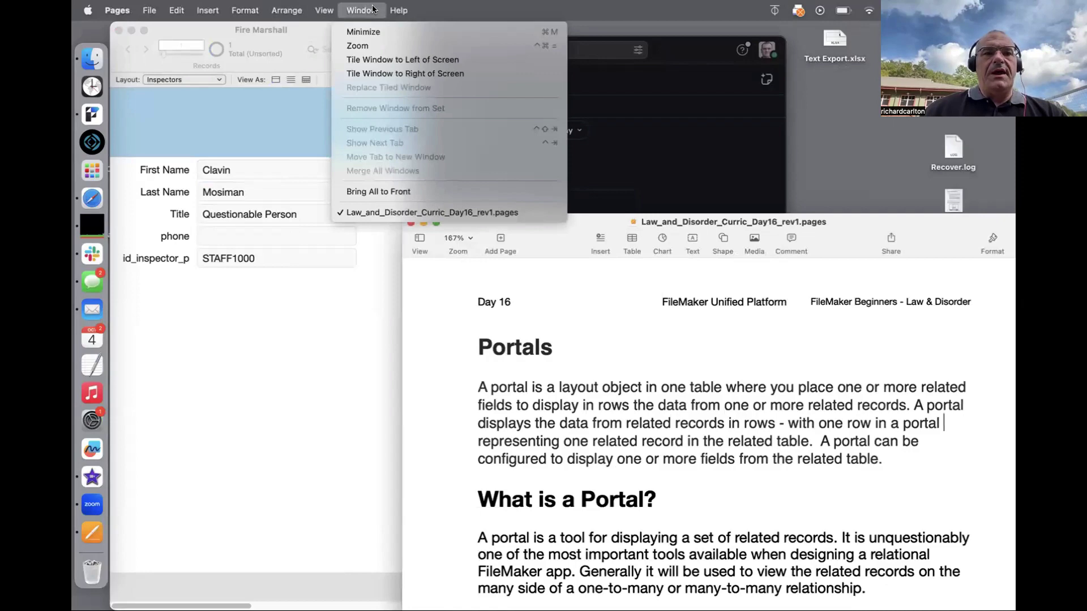
left_click(314, 348)
left_click(387, 10)
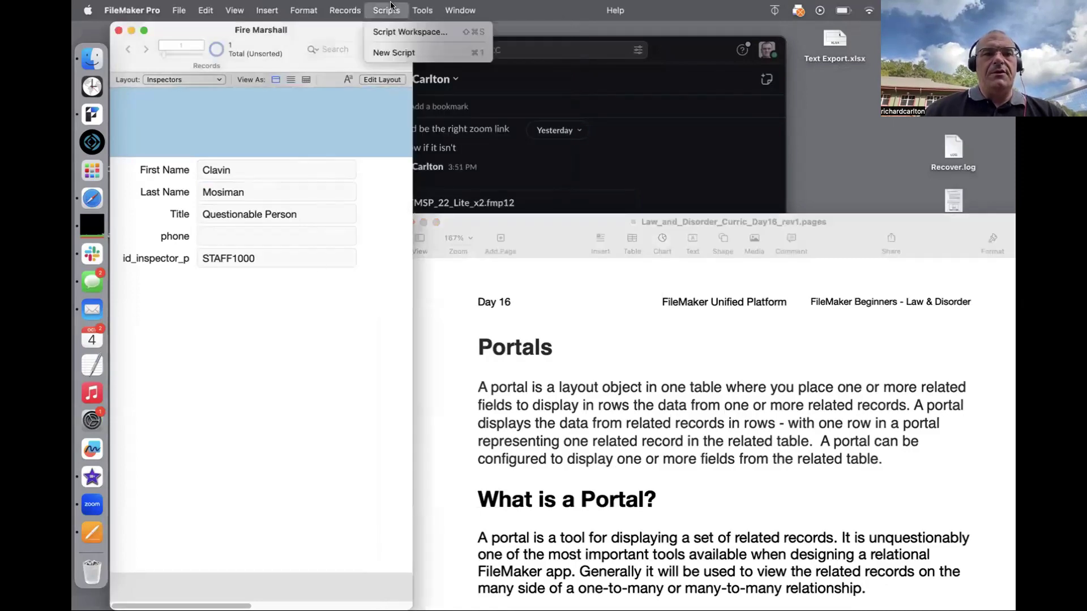
mouse_move(448, 9)
left_click(449, 31)
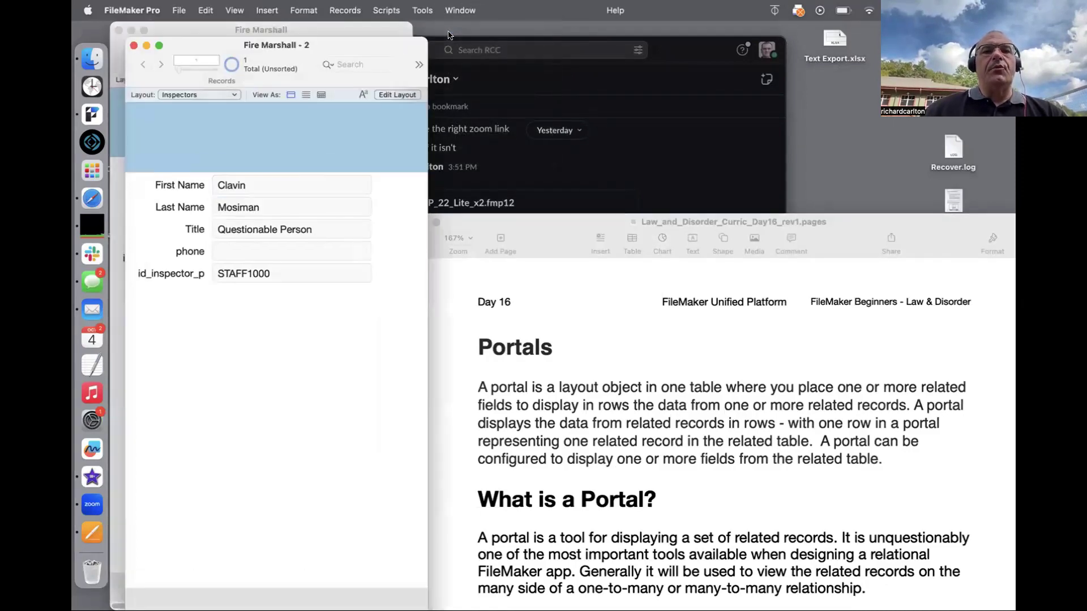
left_click_drag(356, 38, 618, 23)
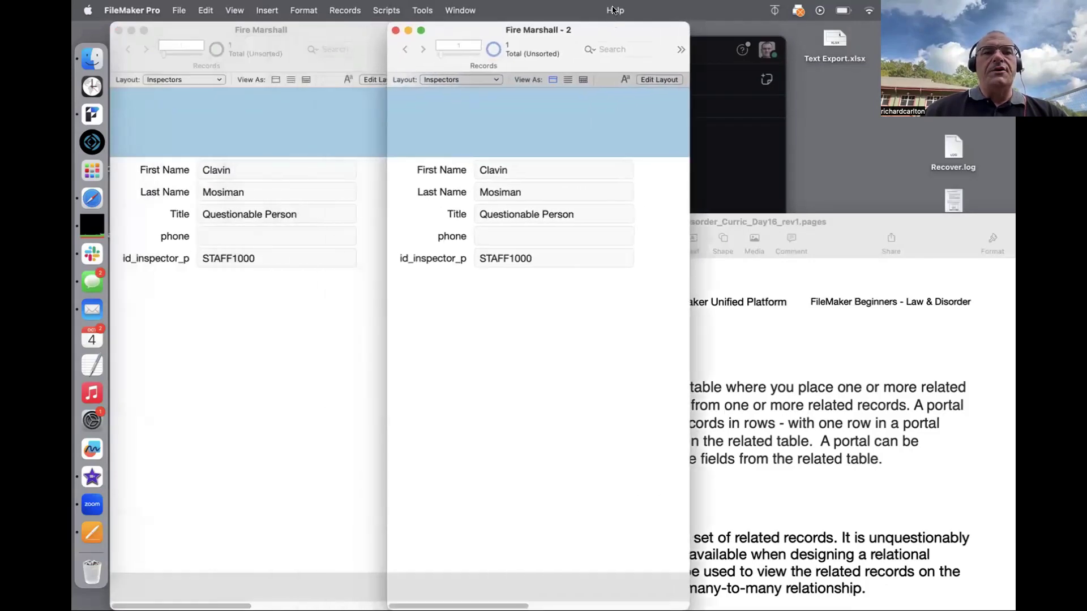
left_click(443, 77)
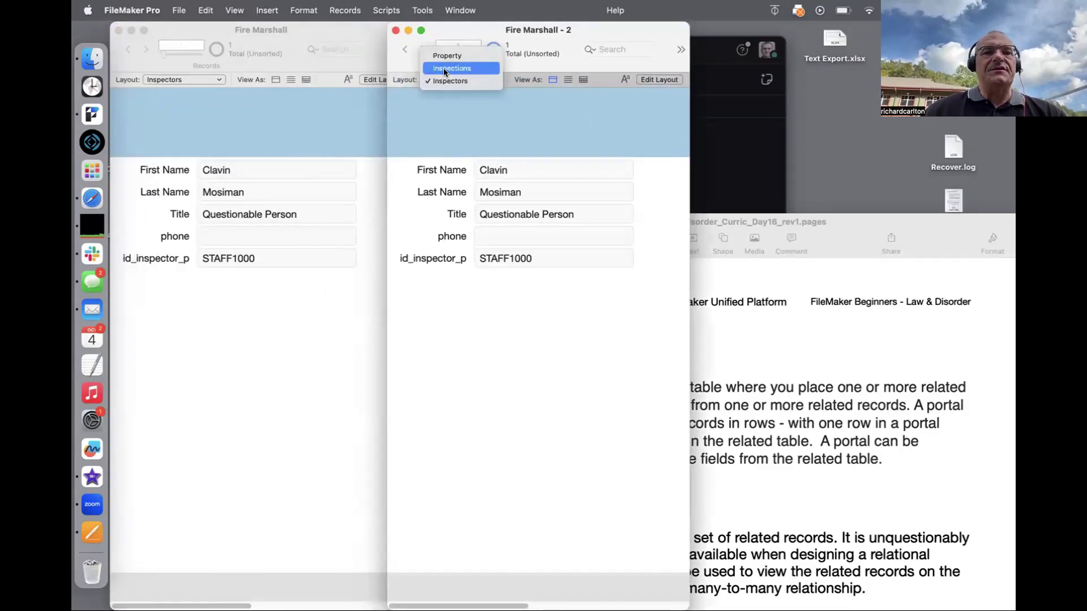
left_click(443, 68)
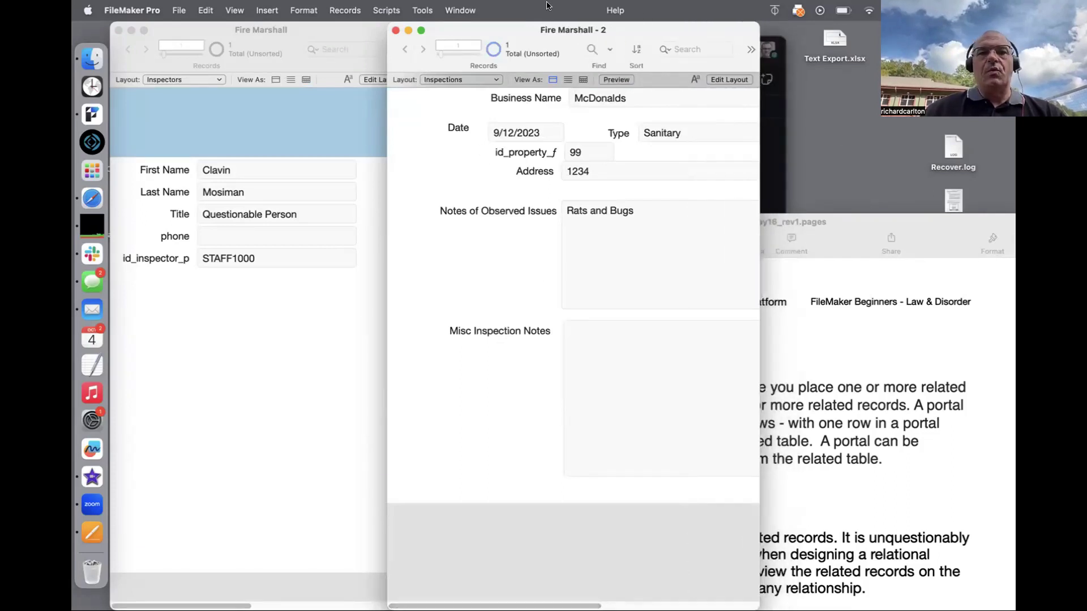
Step: Open a third window on the Property layout and arrange all three side by side
left_click(453, 7)
left_click(457, 31)
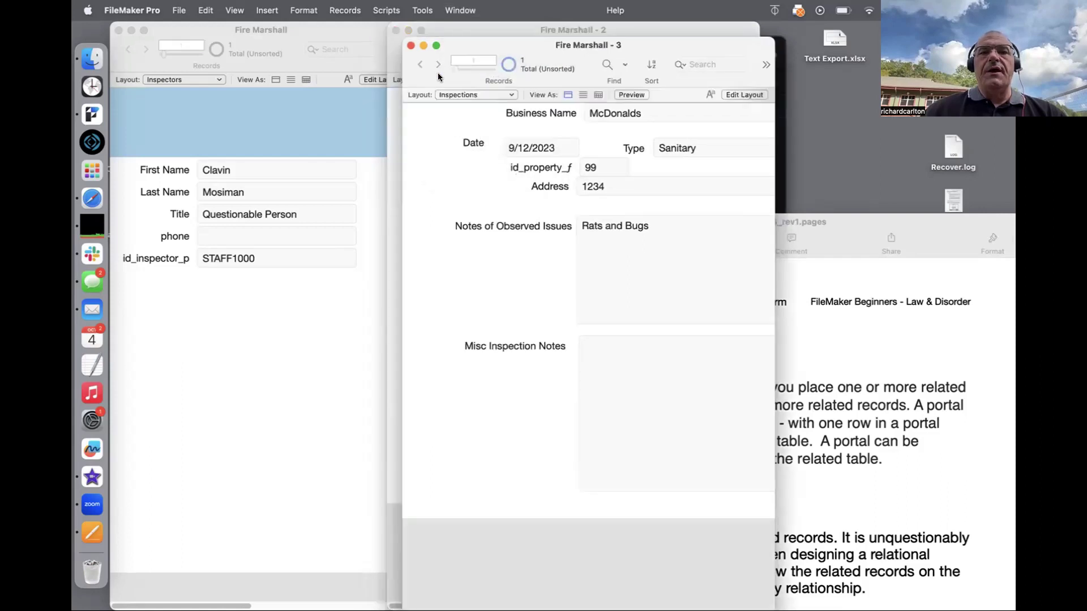
left_click(460, 95)
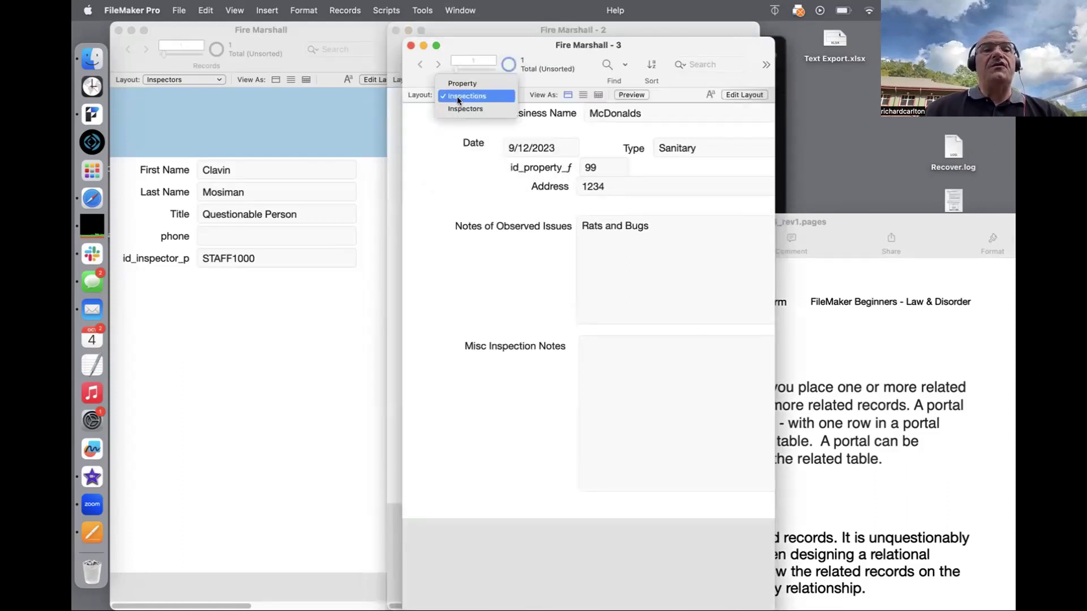
left_click(459, 83)
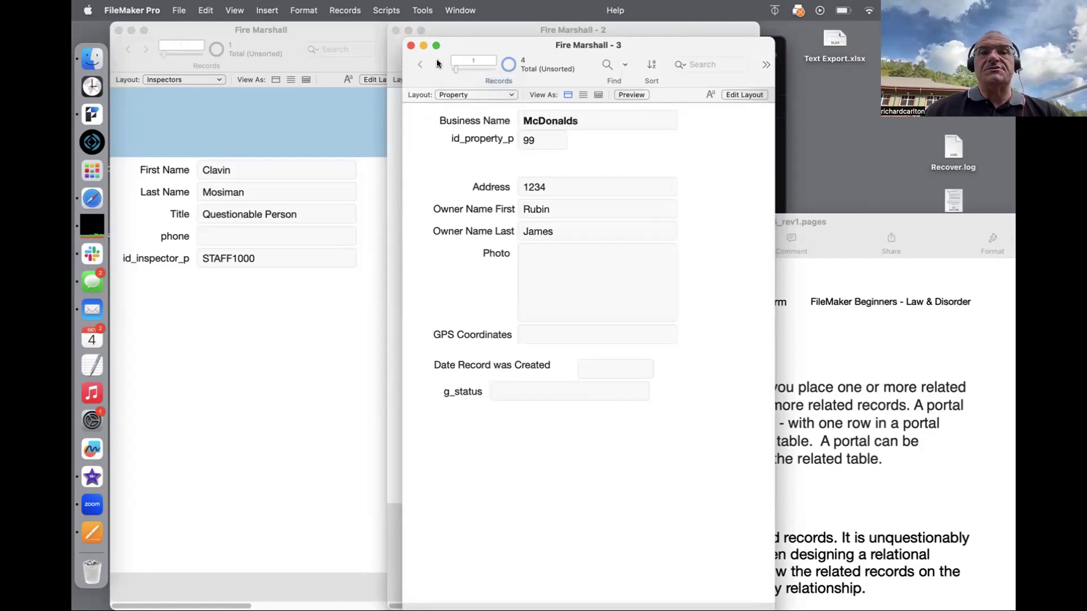
left_click_drag(499, 36, 847, 21)
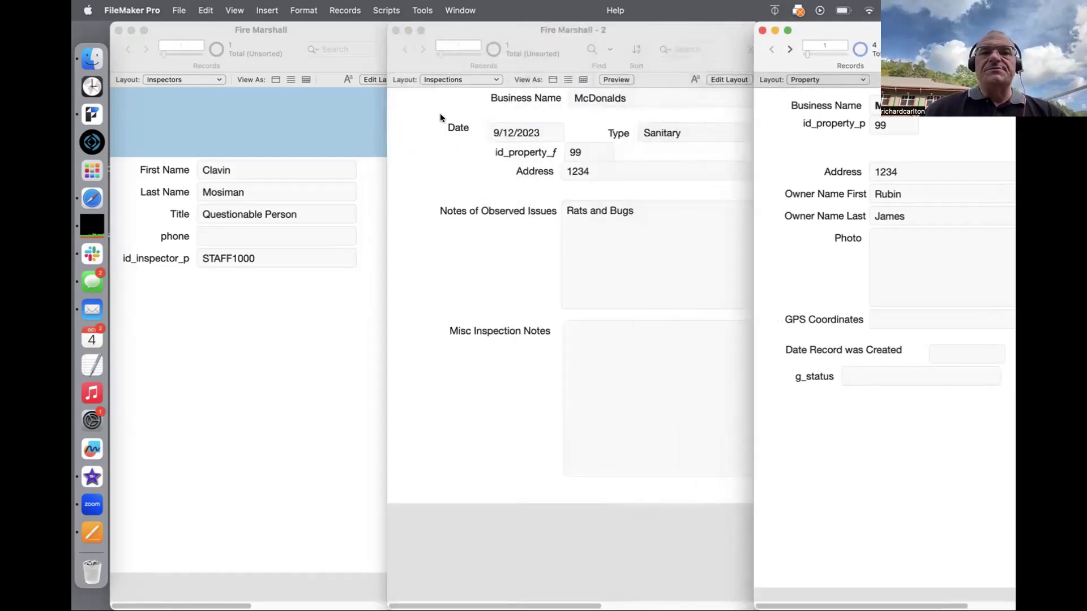
left_click(541, 35)
left_click_drag(541, 35, 501, 26)
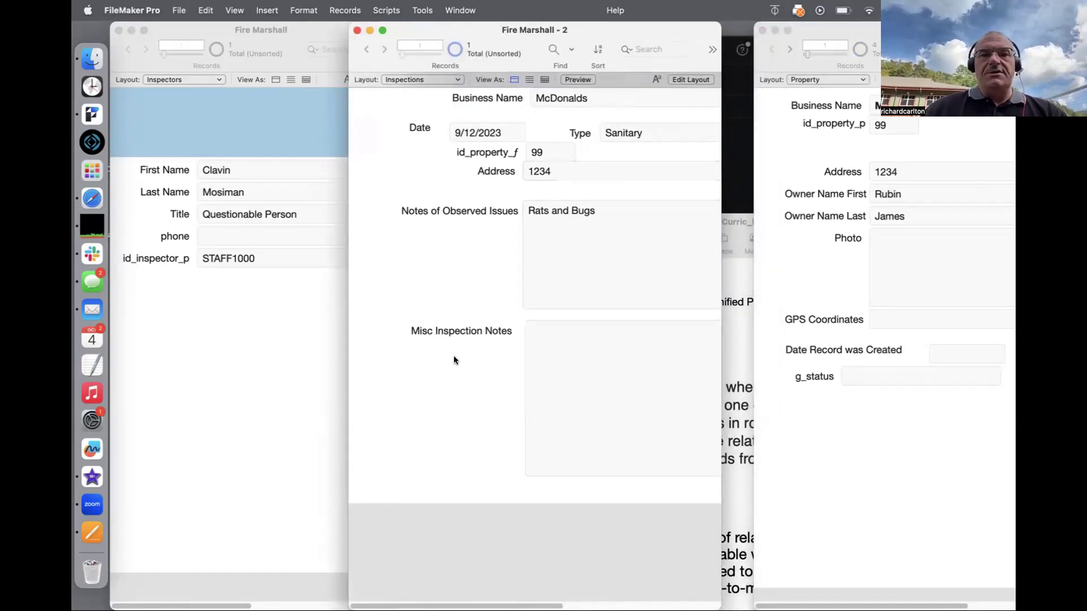
Step: In Layout mode, shorten and lower both notes boxes with their labels, and duplicate ::Address below
key("super+l")
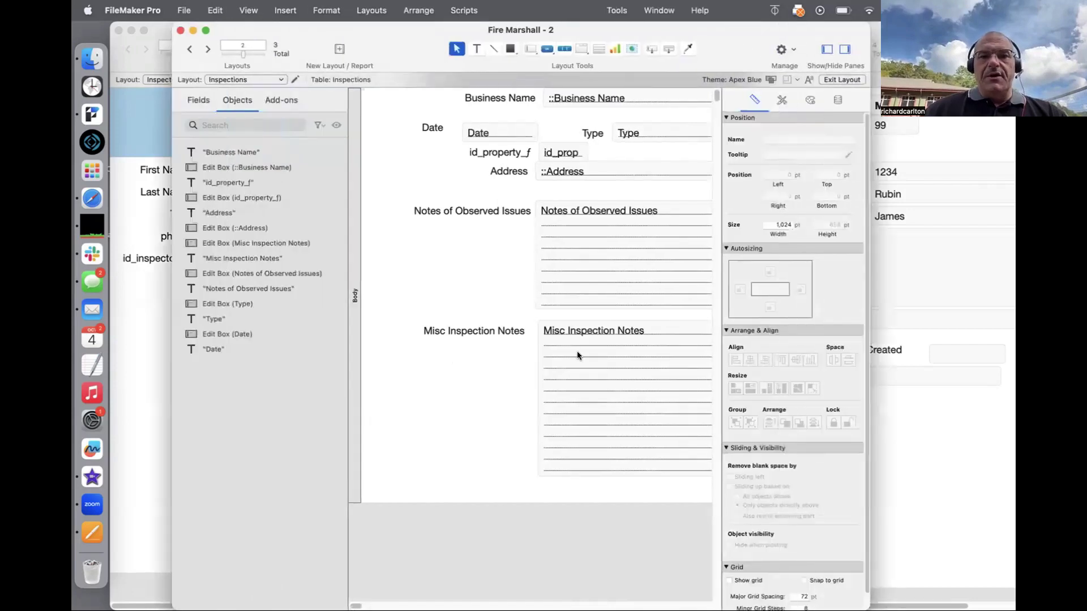
left_click(578, 366)
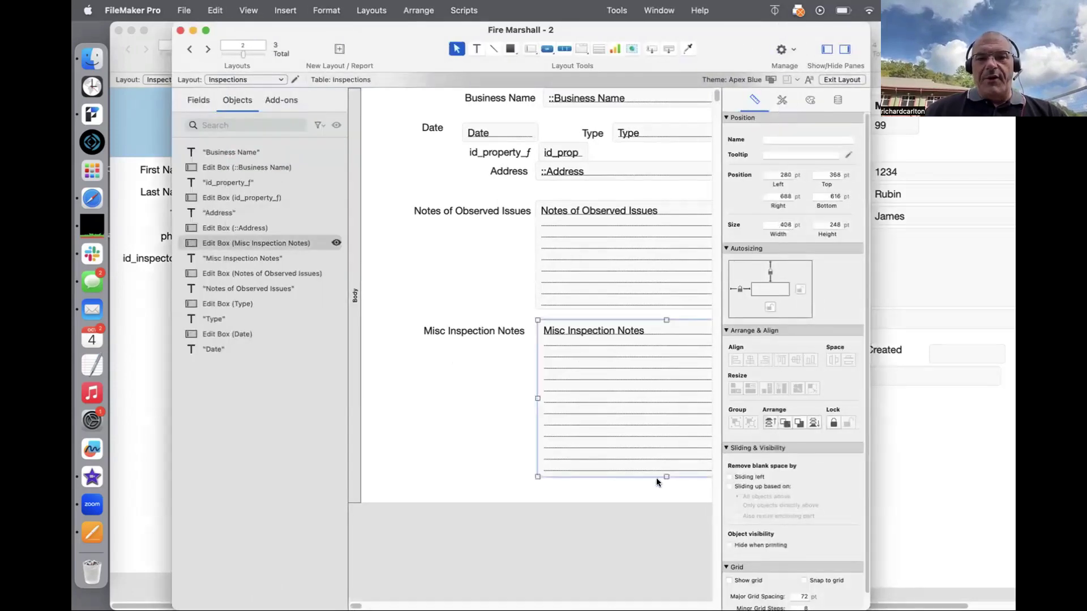
left_click_drag(665, 477, 666, 418)
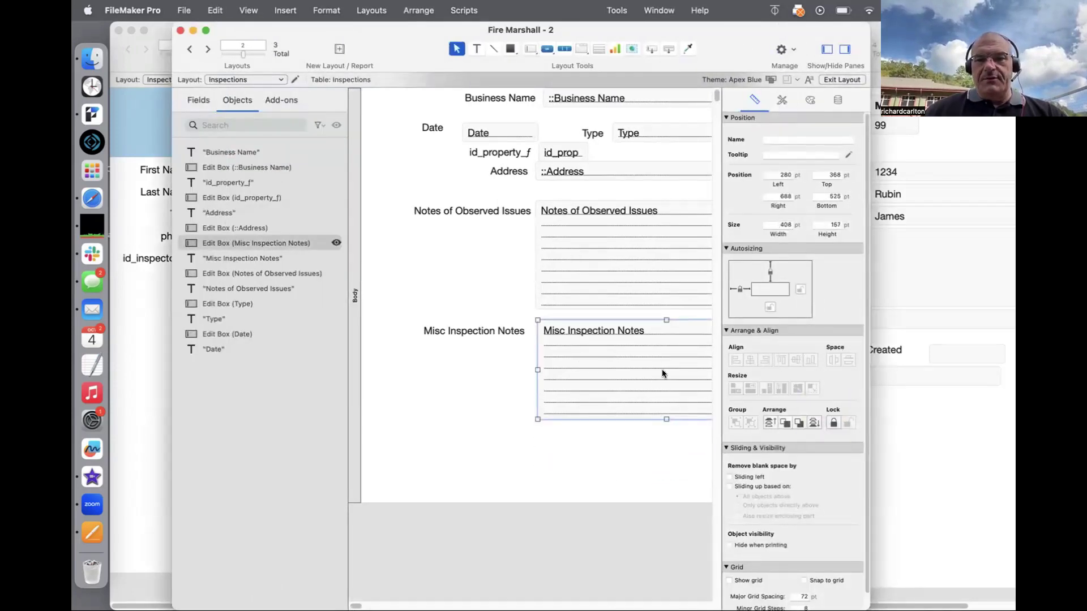
left_click(667, 264)
left_click_drag(660, 306, 661, 279)
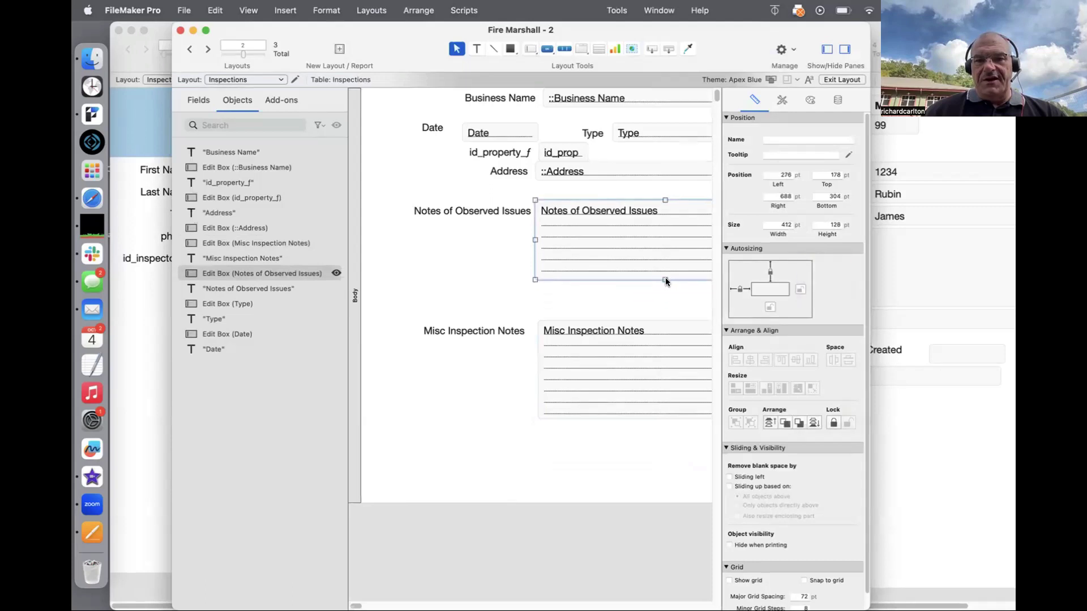
left_click(523, 210, "shift")
left_click_drag(523, 211, 562, 251)
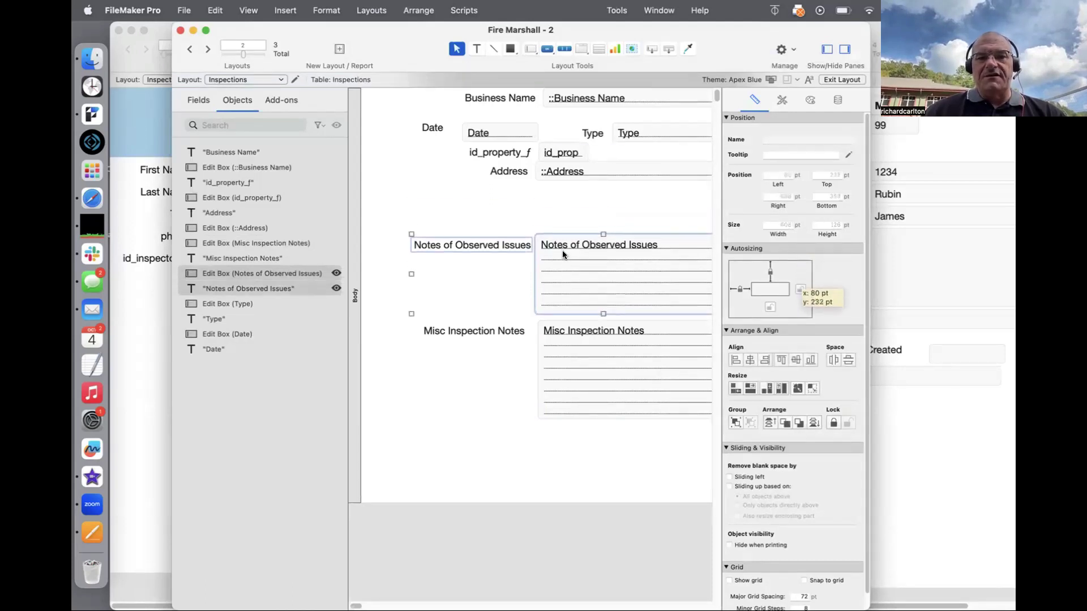
left_click_drag(554, 177, 554, 200)
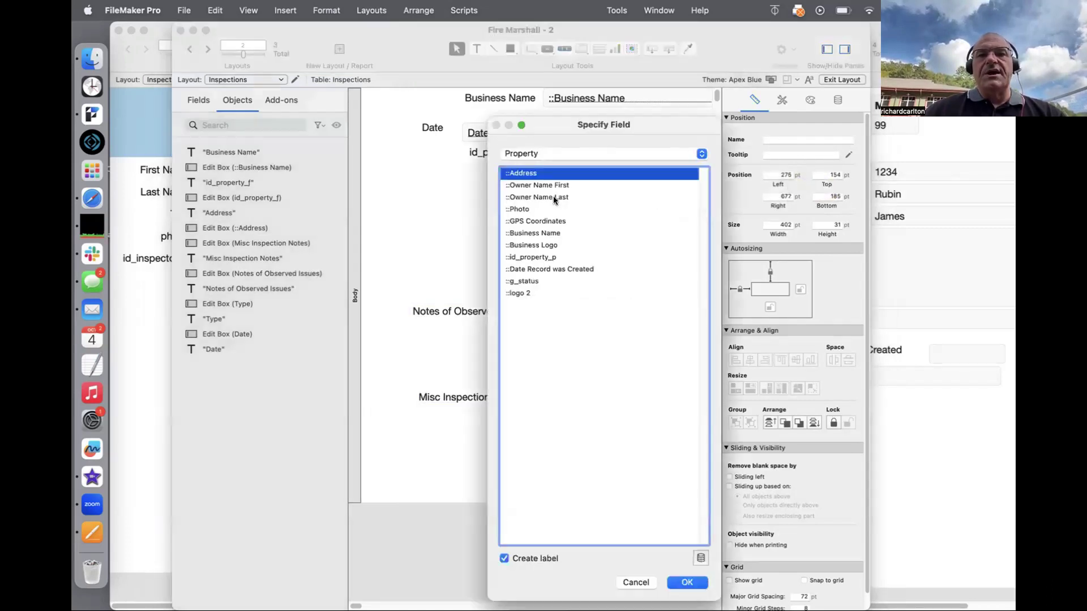
Step: Set the duplicated field to display Inspections' id_inspection_p
left_click(546, 153)
left_click(546, 107)
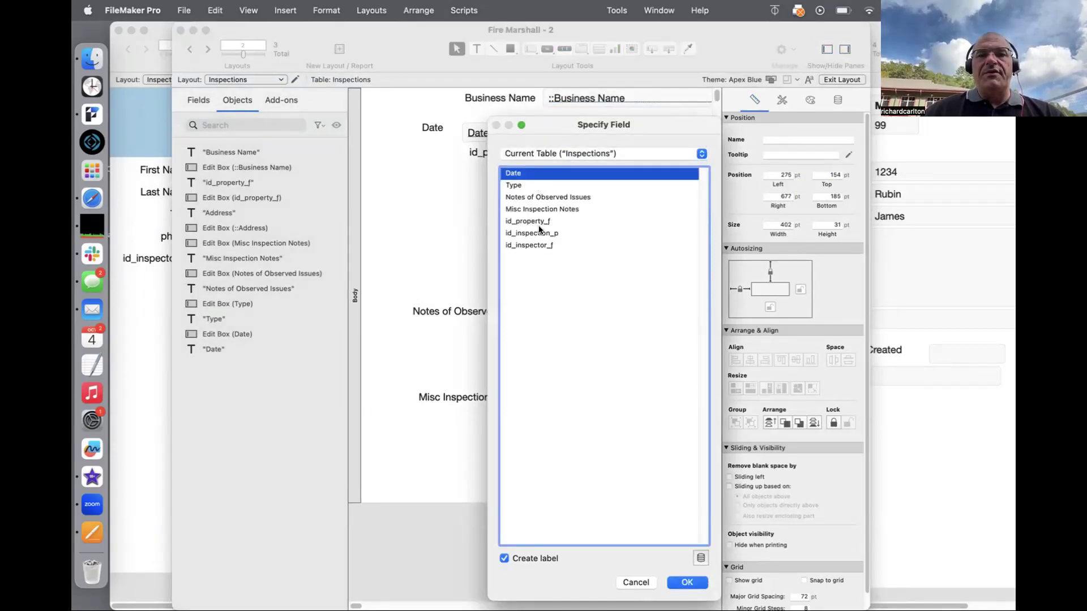
left_click_drag(557, 122, 724, 93)
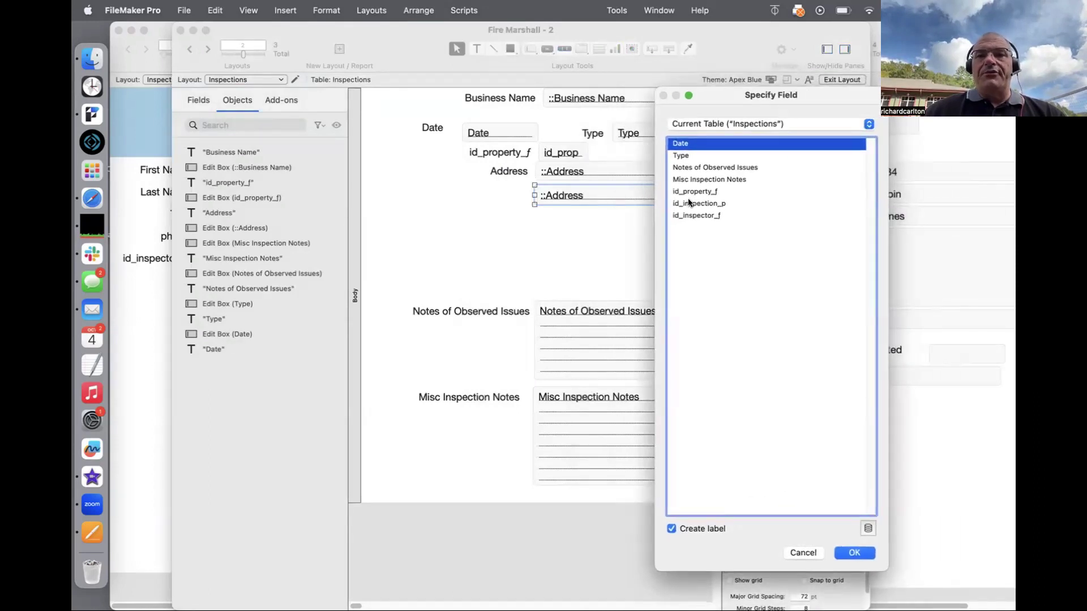
double_click(689, 202)
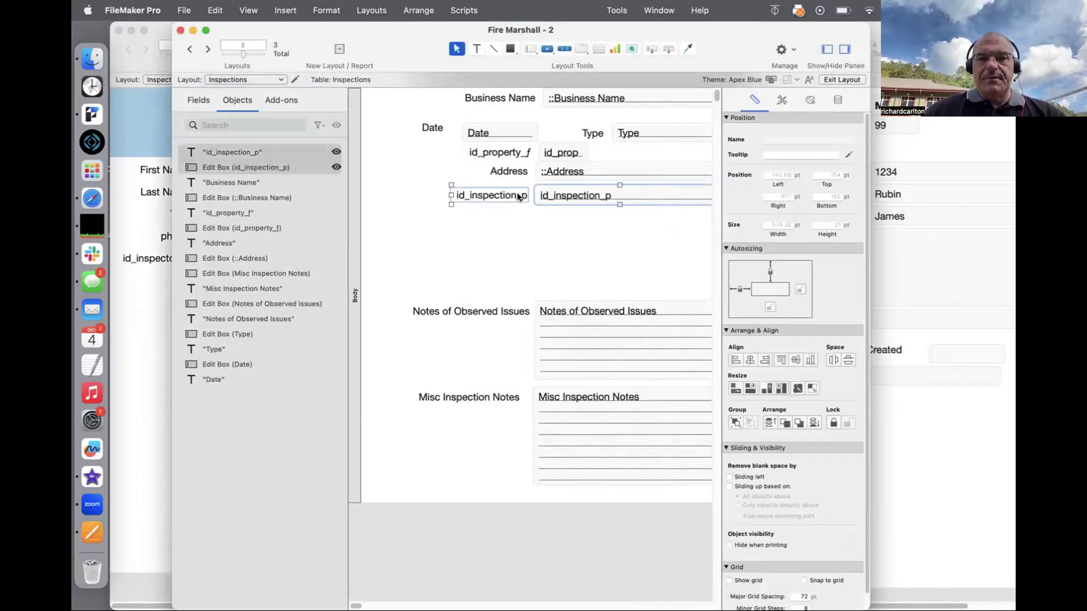
Step: Shift Date, Type and Address lower and move id_inspection_p up under Business Name
left_click(560, 198, "shift")
left_click_drag(410, 117, 650, 238)
left_click(609, 256)
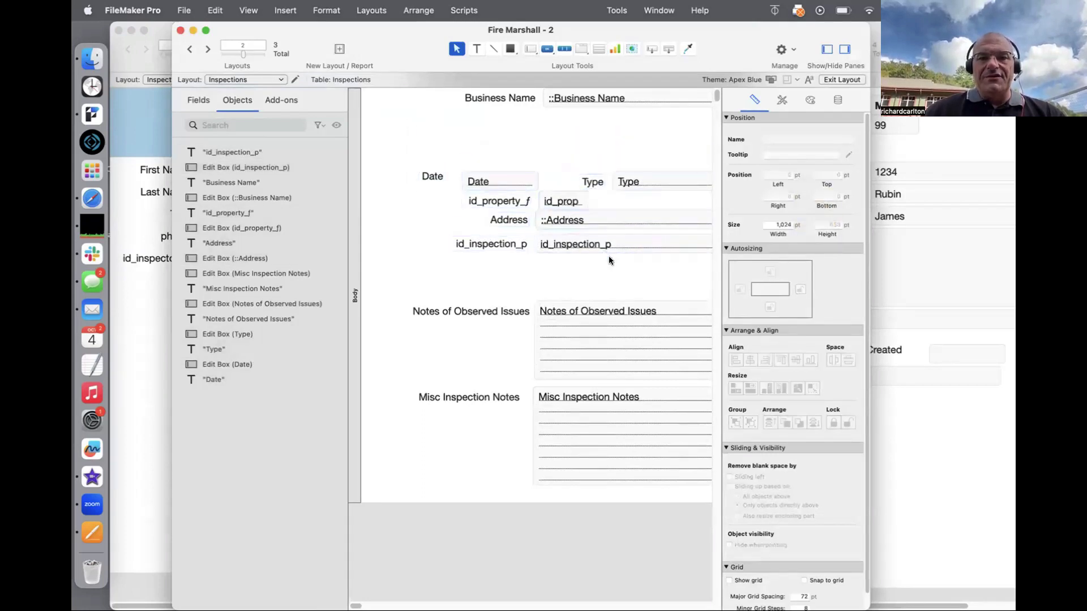
left_click(517, 244)
left_click(571, 244, "shift")
left_click_drag(571, 245, 583, 120)
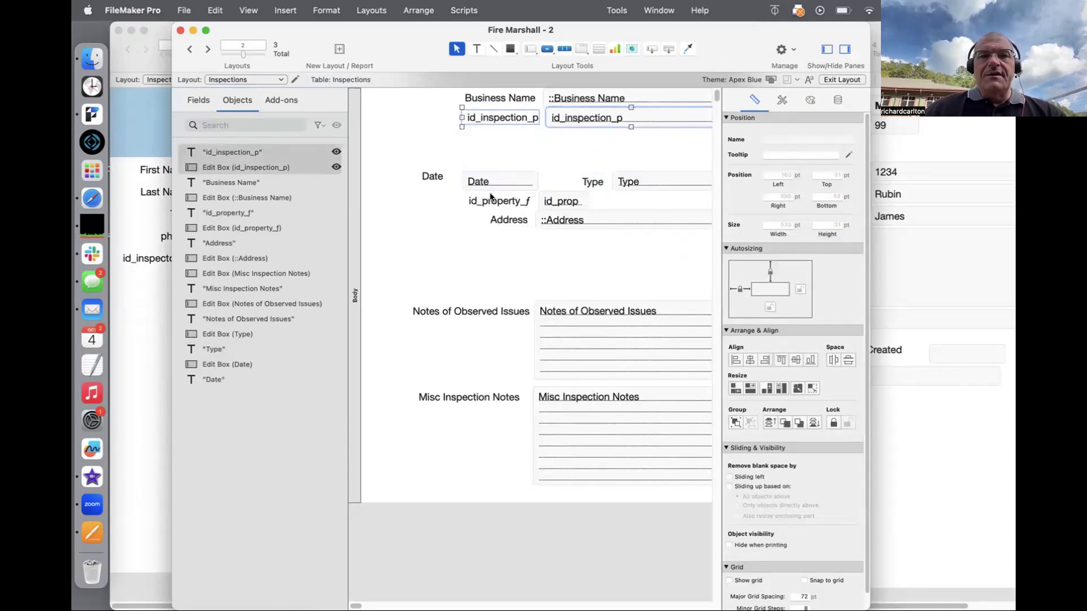
Step: Move id_property_f under id_inspection_p, resize it, and duplicate its label and field below
left_click(492, 199)
left_click(548, 201, "shift")
left_click_drag(548, 201, 554, 138)
left_click(609, 139)
left_click(583, 139)
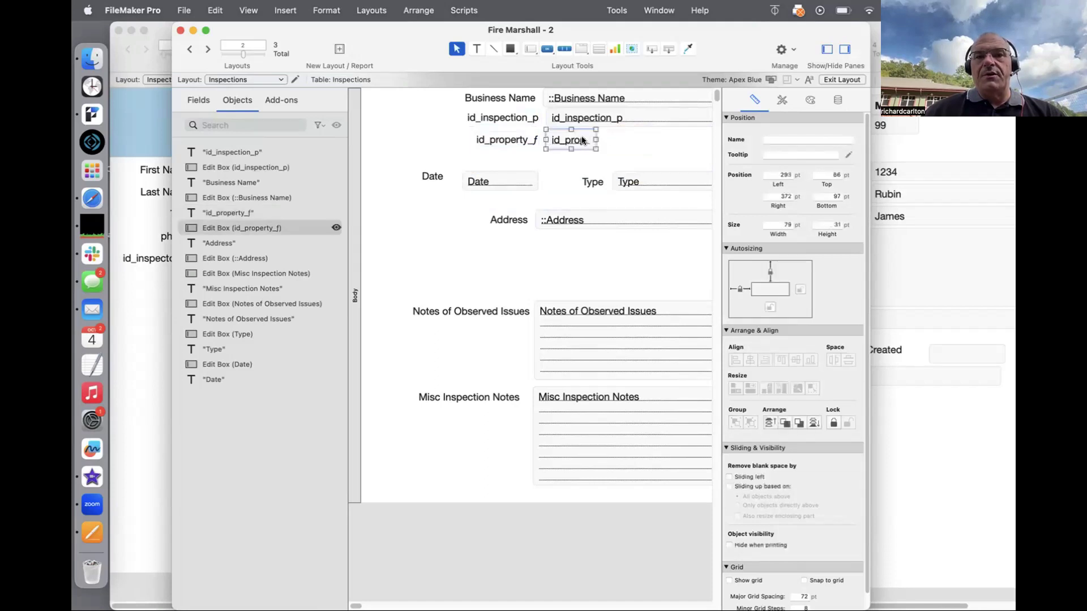
left_click_drag(594, 139, 650, 139)
left_click_drag(654, 170, 654, 183)
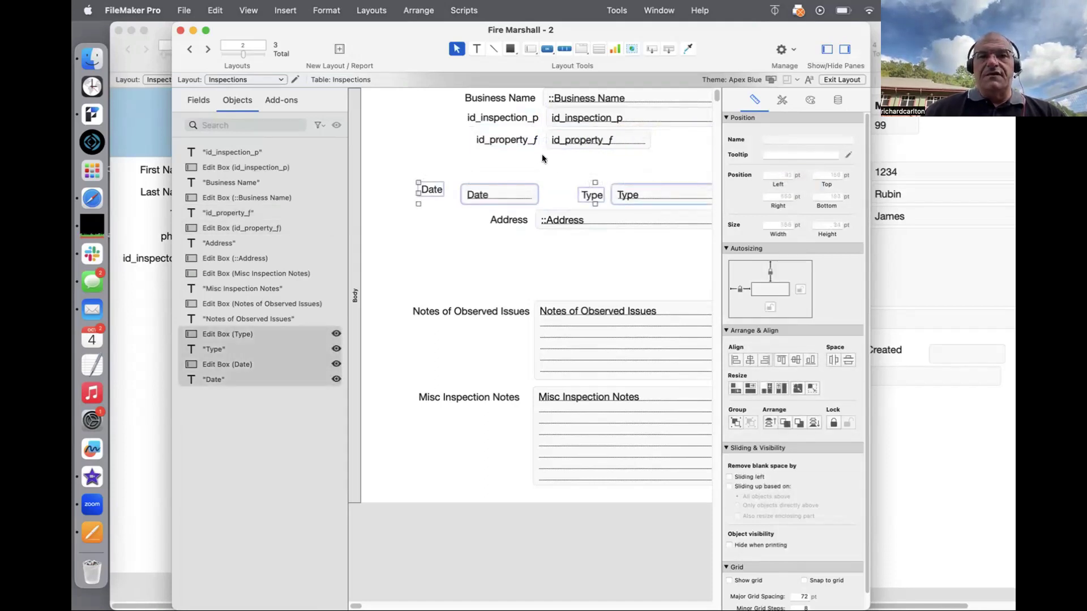
left_click(527, 140)
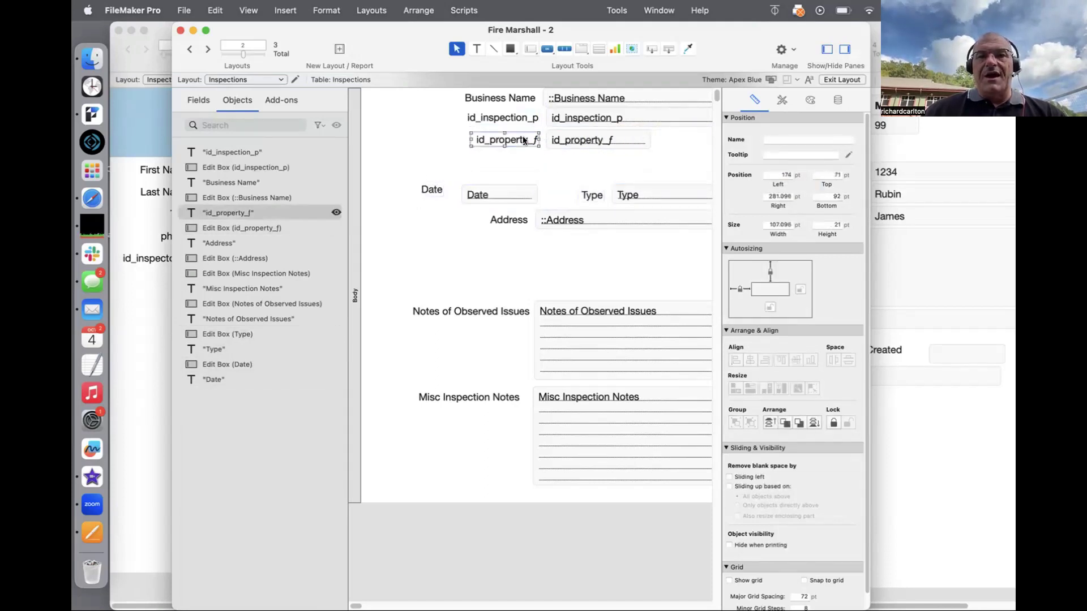
left_click(572, 146, "shift")
left_click_drag(572, 145, 569, 169)
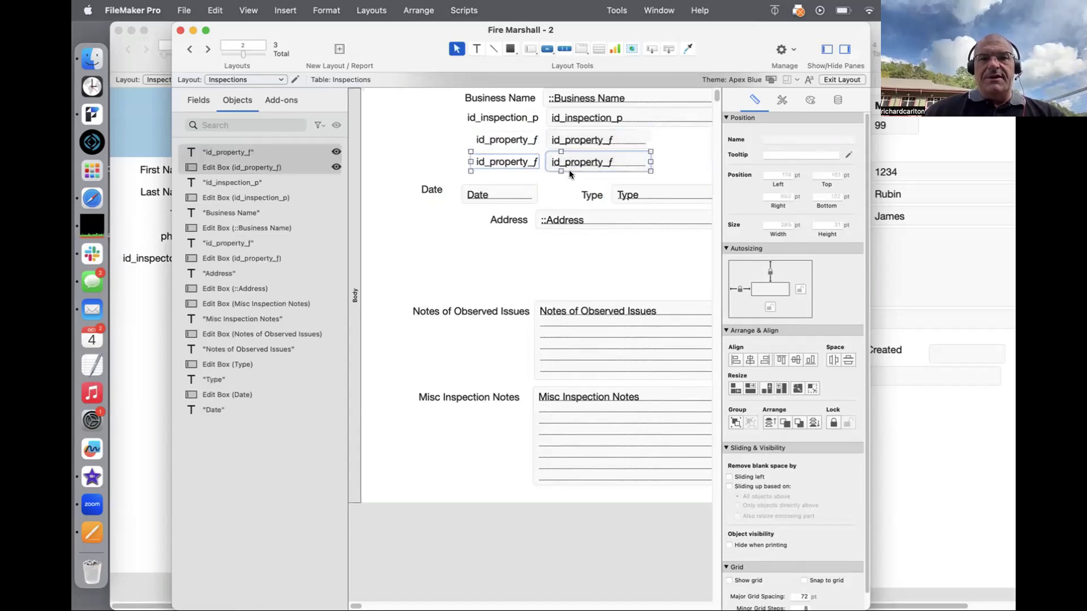
left_click(521, 173)
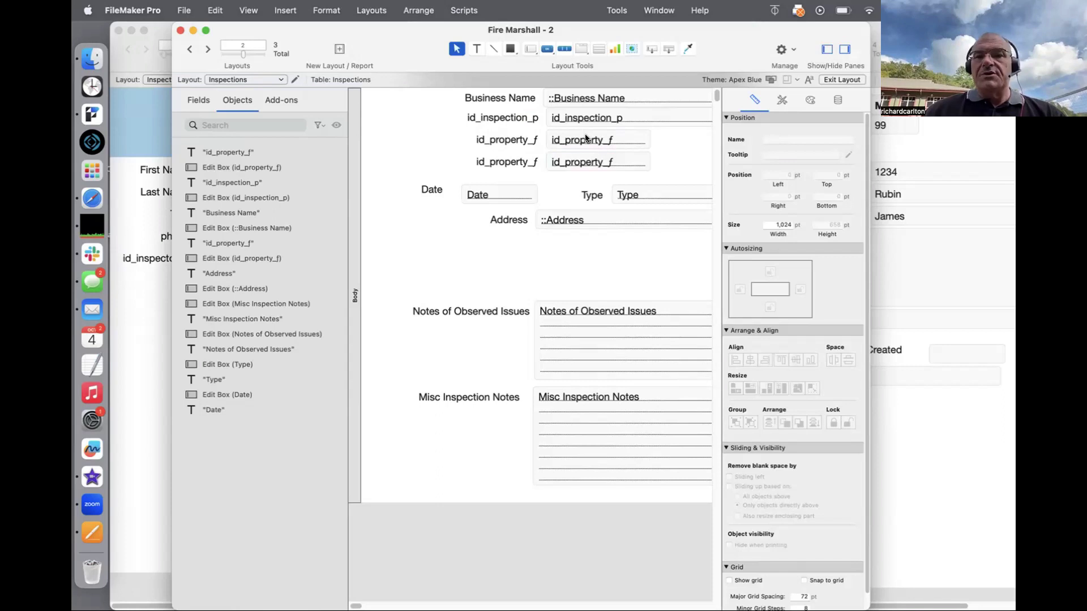
Step: Rename the duplicate label to id_Inspector_f and make its field show id_inspector_f
double_click(497, 162)
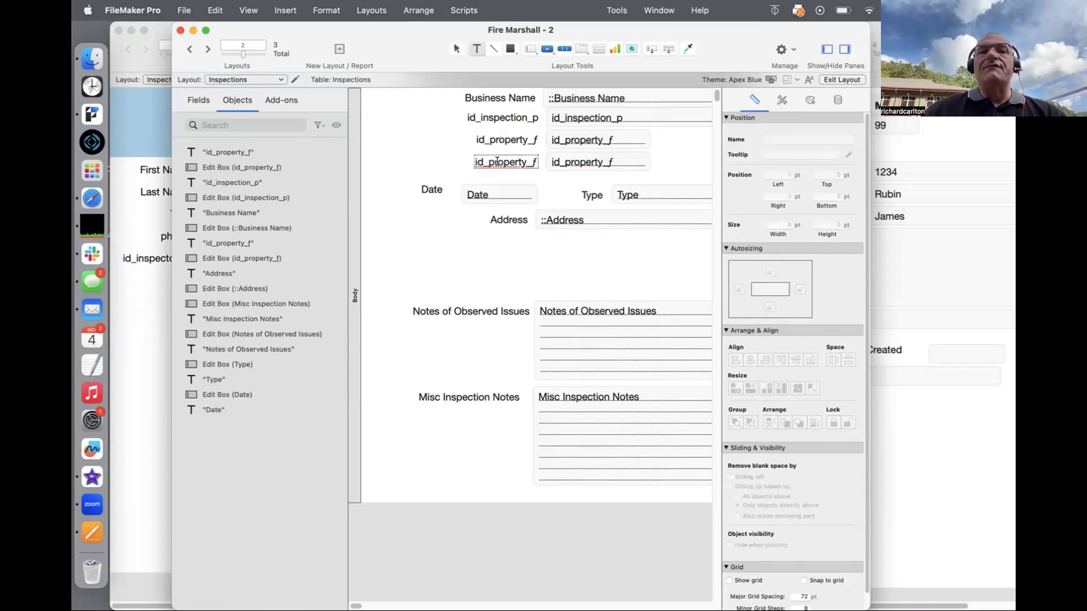
double_click(497, 162)
type("Sta")
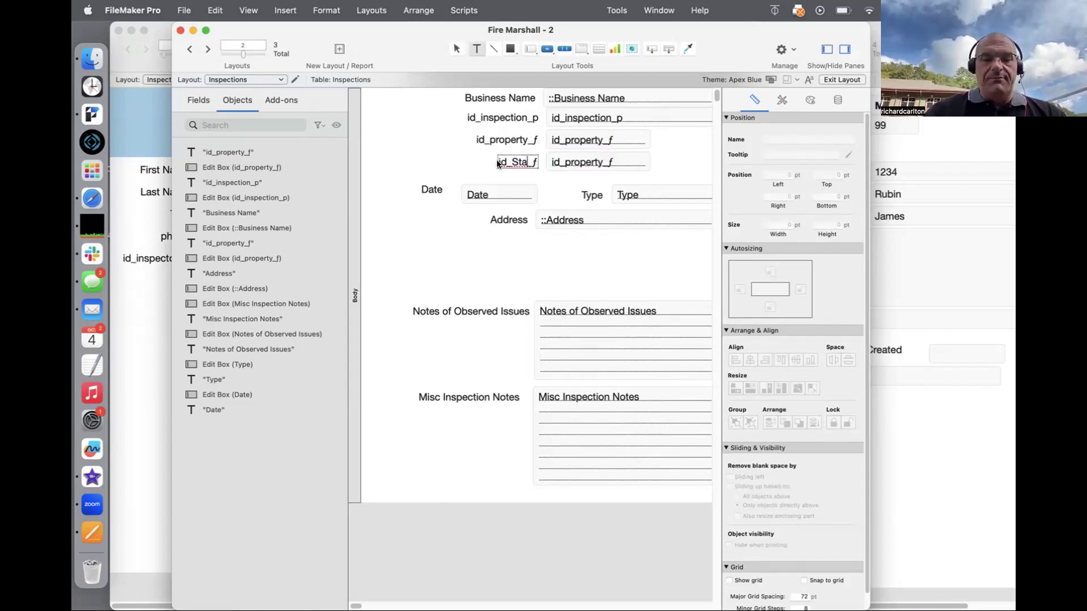
key("BackSpace")
key("BackSpace")
key("BackSpace")
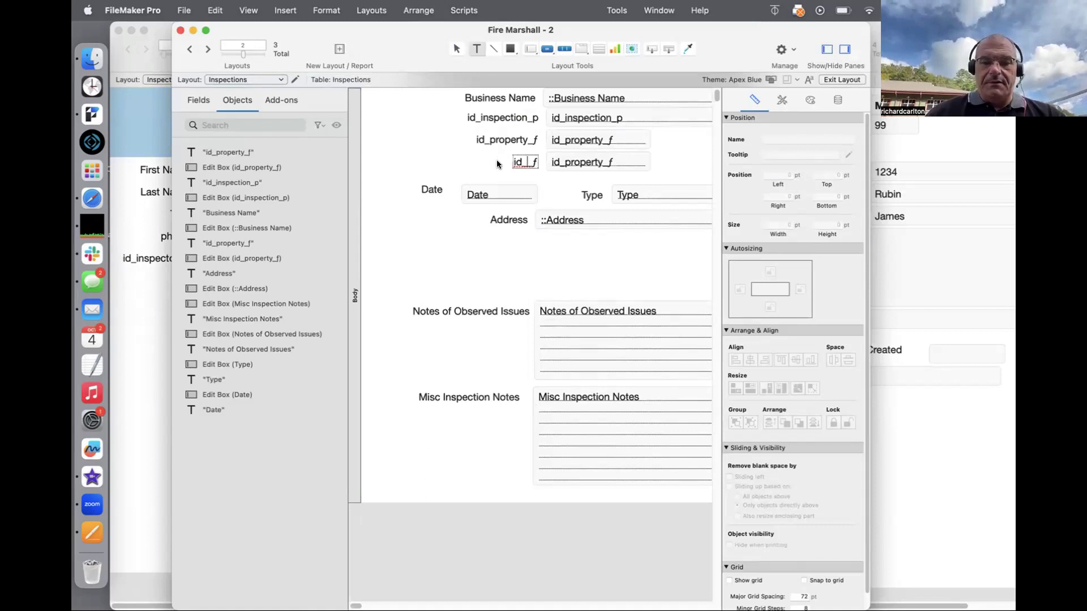
type("Inspector")
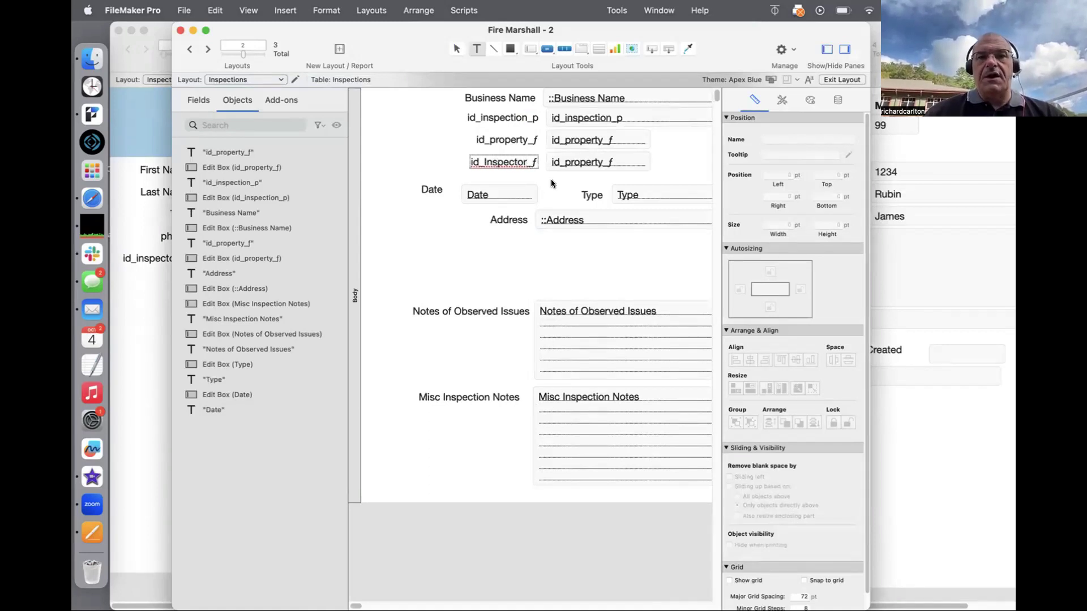
left_click(552, 179)
double_click(572, 163)
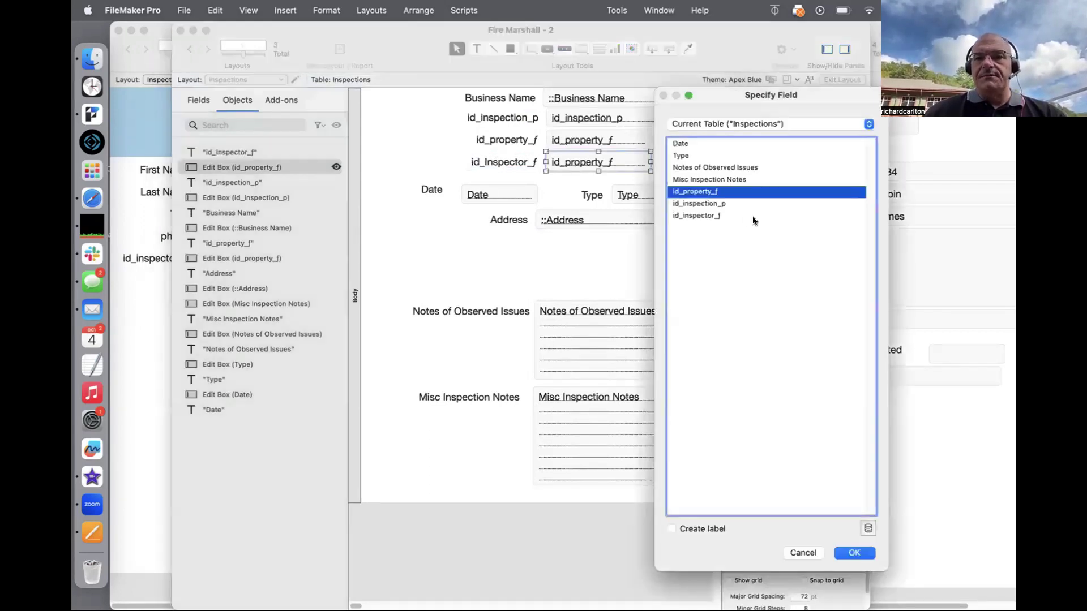
double_click(716, 216)
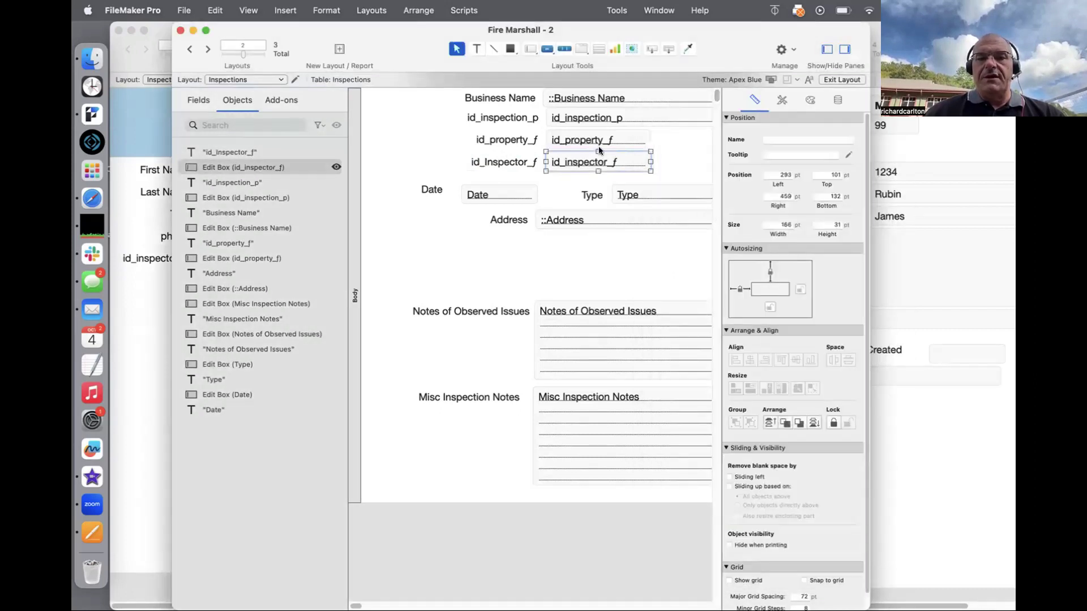
Step: In Browse mode, enter inspector ID STAFF1000 for the McDonalds inspection, then return to Layout mode
key("super+b")
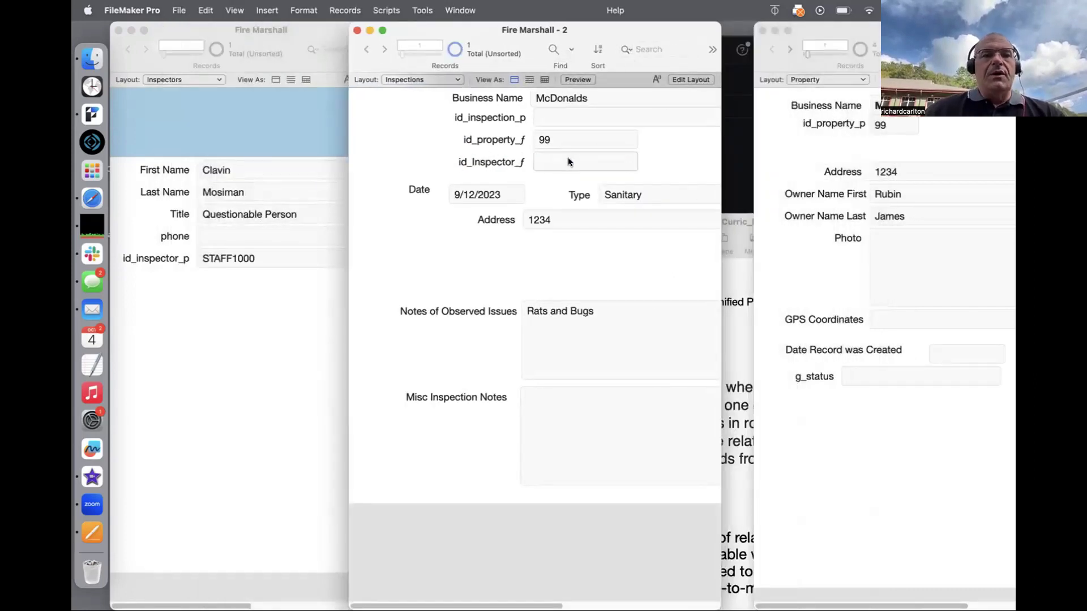
left_click(568, 159)
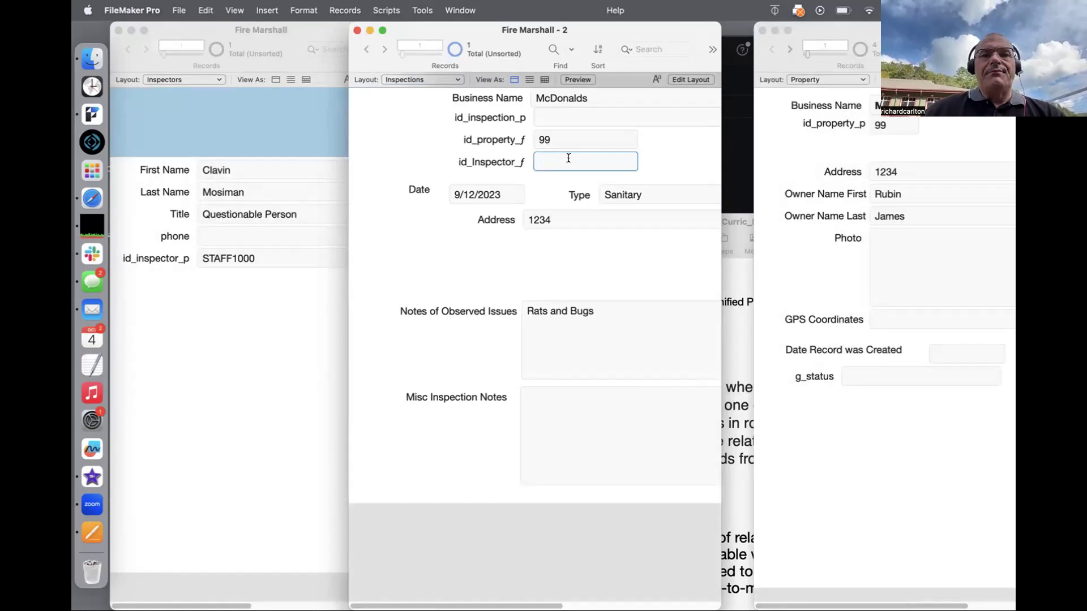
type("STAFF1")
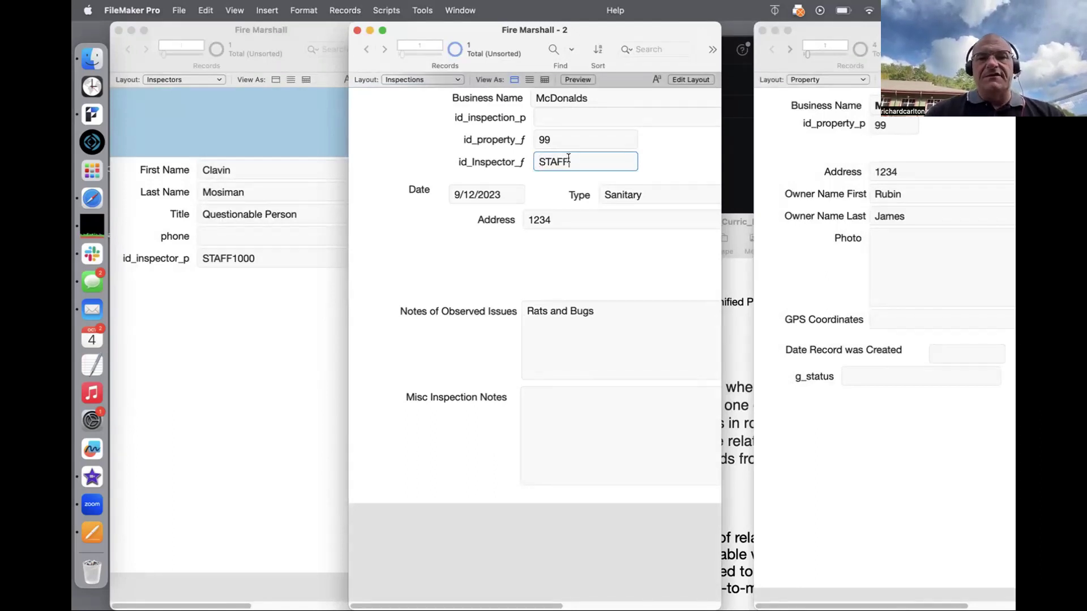
type("0")
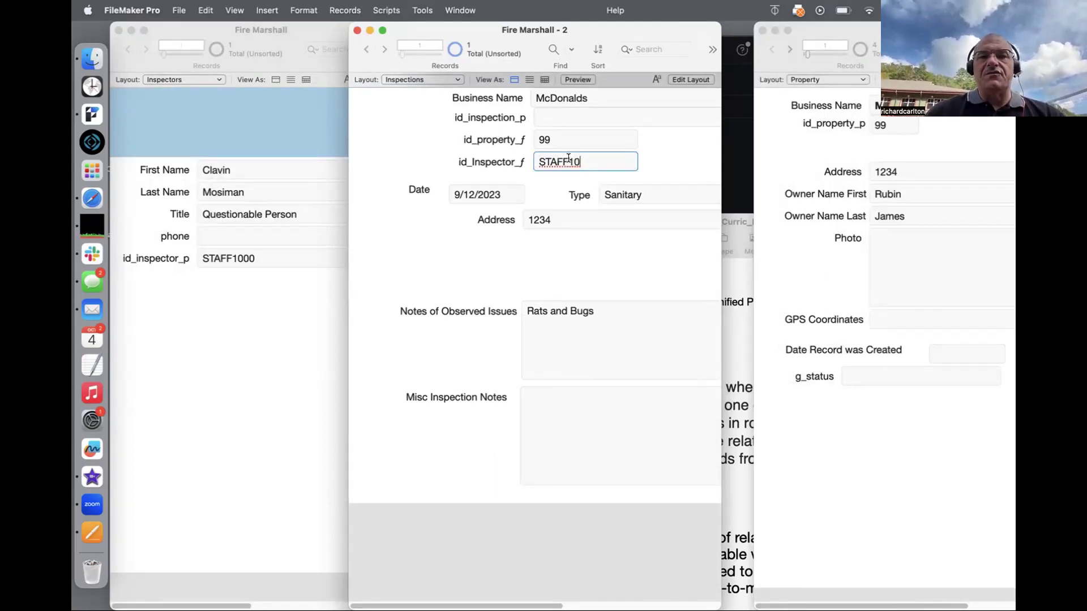
type("00")
left_click(704, 162)
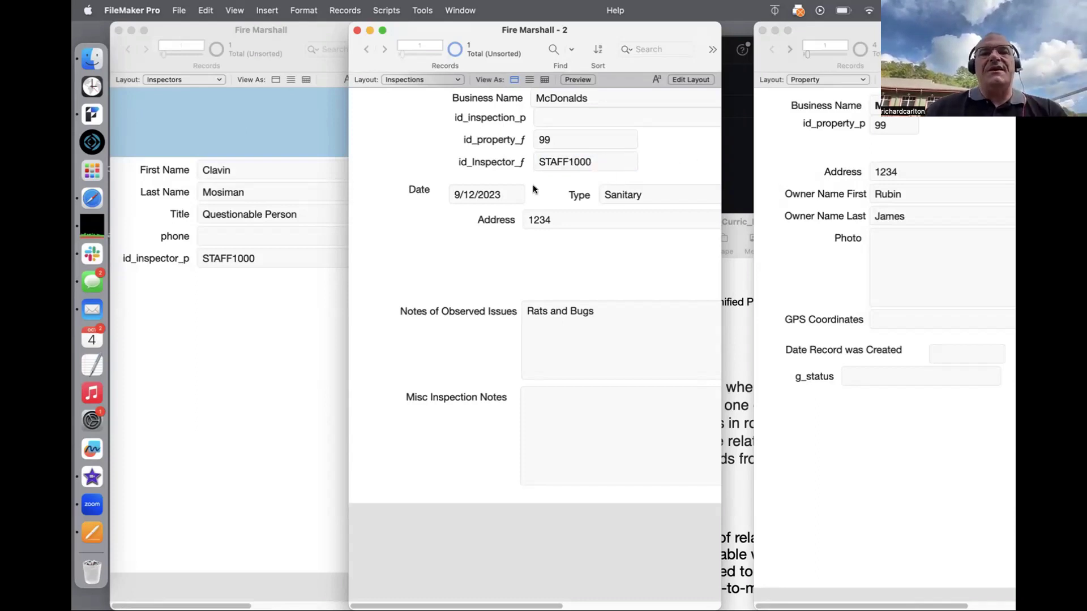
key("super+l")
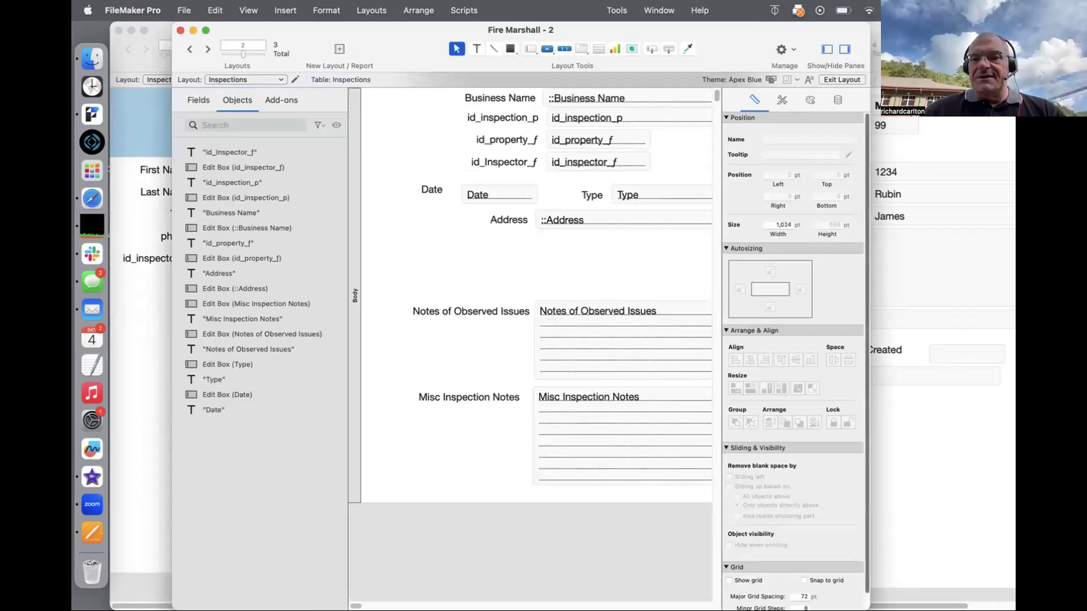
Step: Place a label-less Inspectors::First Name field right of id_Inspector_f
left_click_drag(869, 609, 998, 592)
left_click(623, 163)
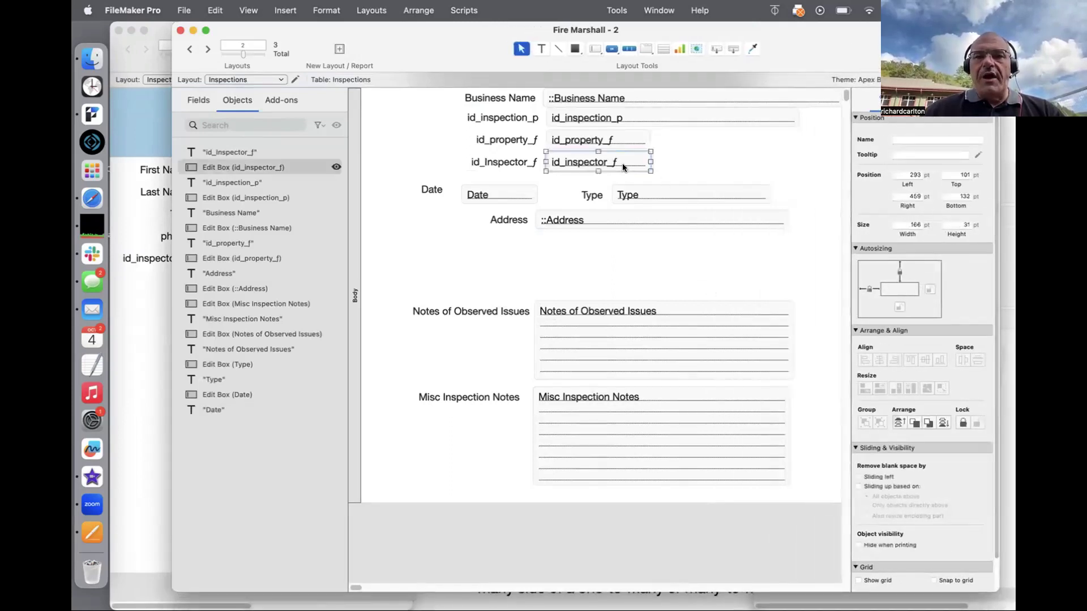
left_click_drag(623, 163, 727, 166)
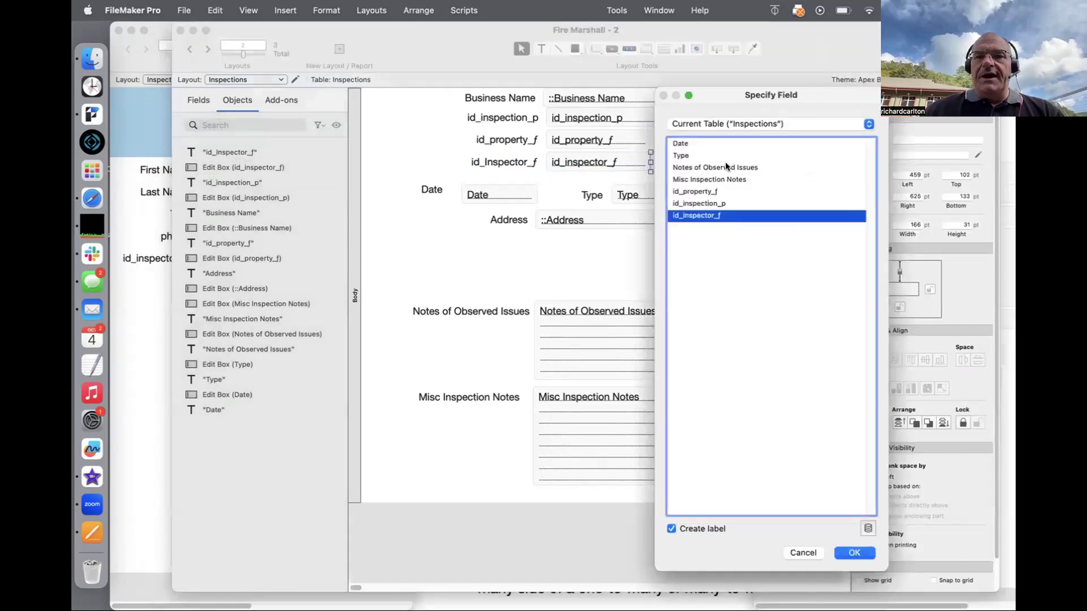
left_click(712, 123)
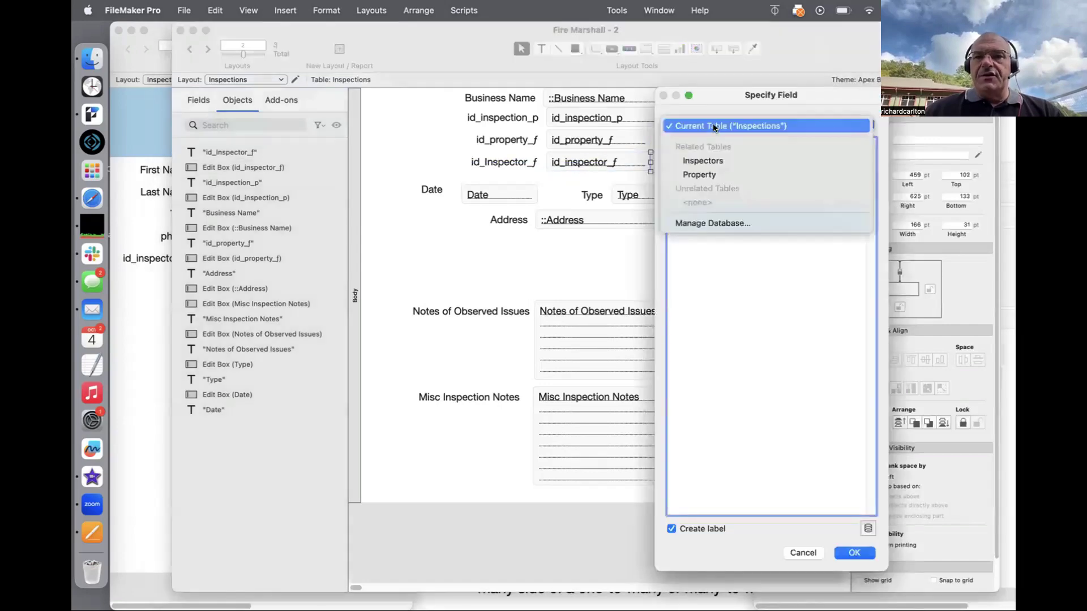
left_click(705, 161)
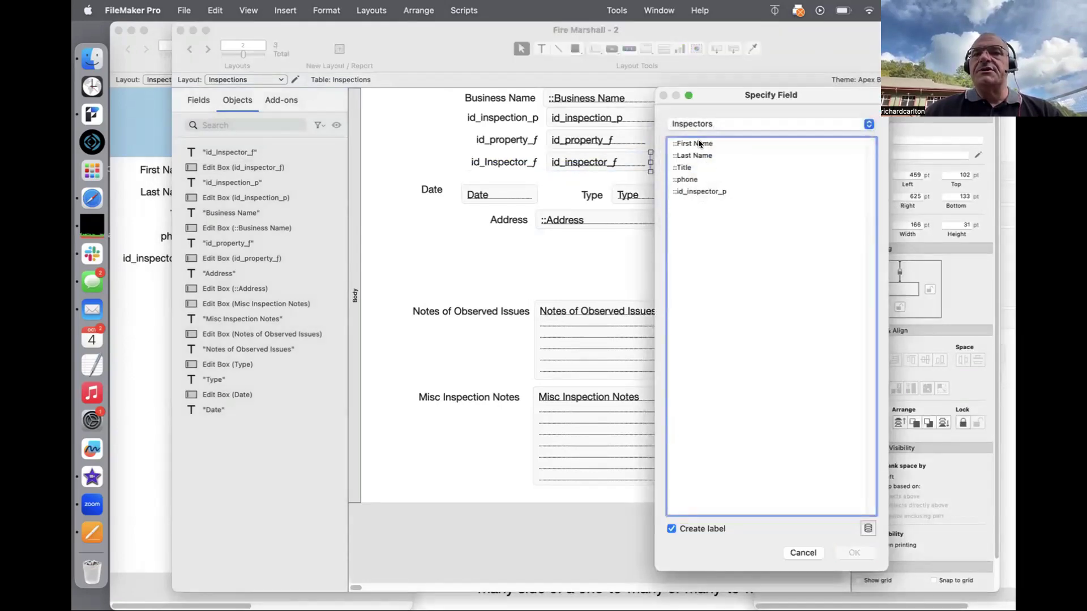
double_click(700, 143)
left_click_drag(752, 161, 706, 161)
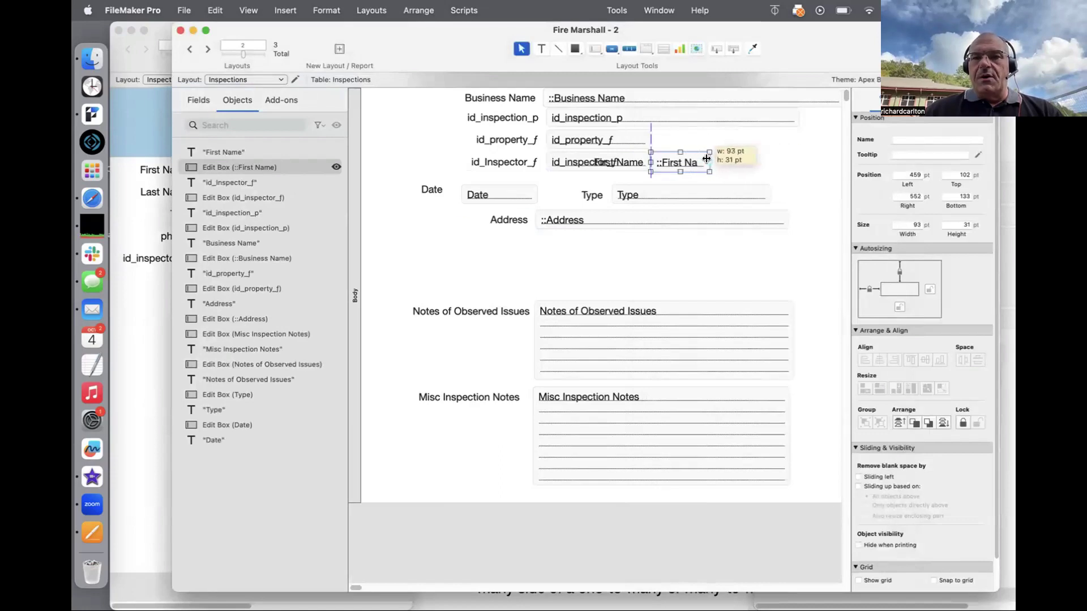
left_click(618, 164)
key("Delete")
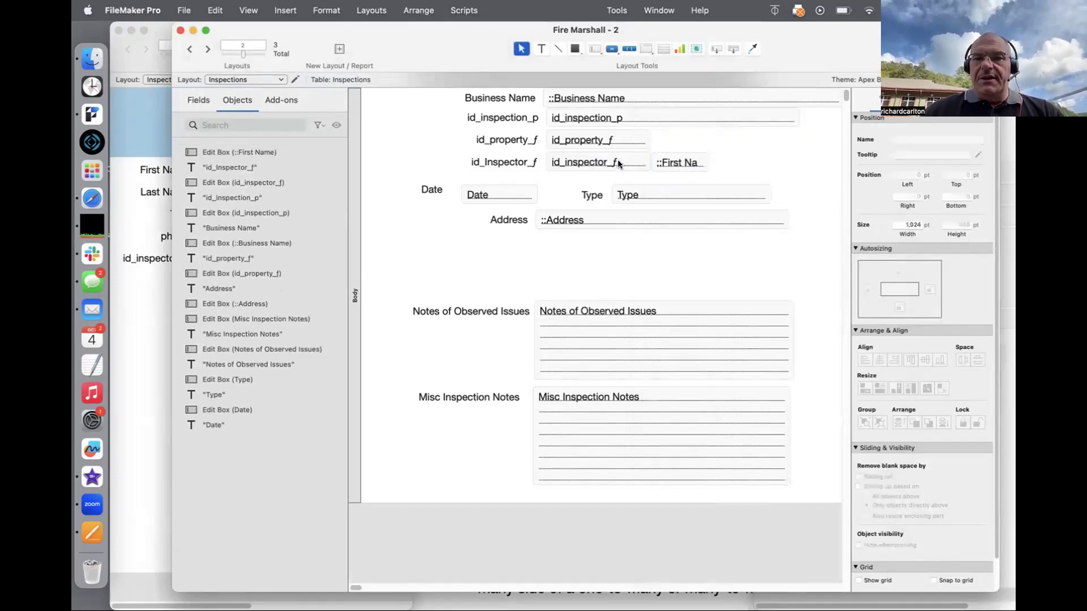
Step: Add a label-less Inspectors::Last Name field beside First Name, nudge it into place, and browse
left_click_drag(671, 161, 745, 161)
double_click(717, 156)
key("Delete")
left_click(691, 176)
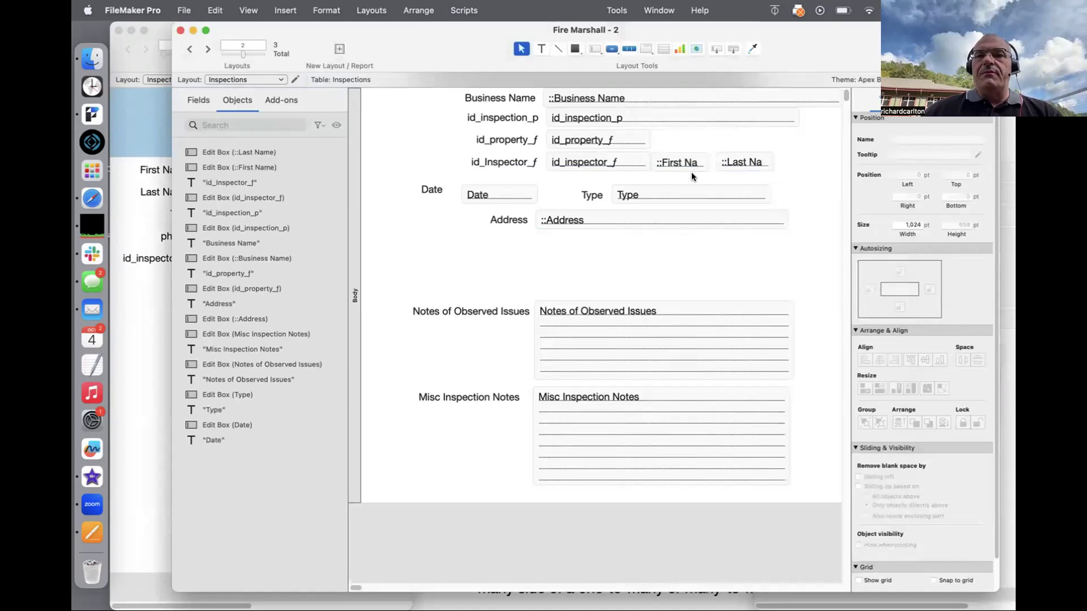
left_click(736, 161)
key("Left")
key("Left")
key("Left")
key("Left")
key("Left")
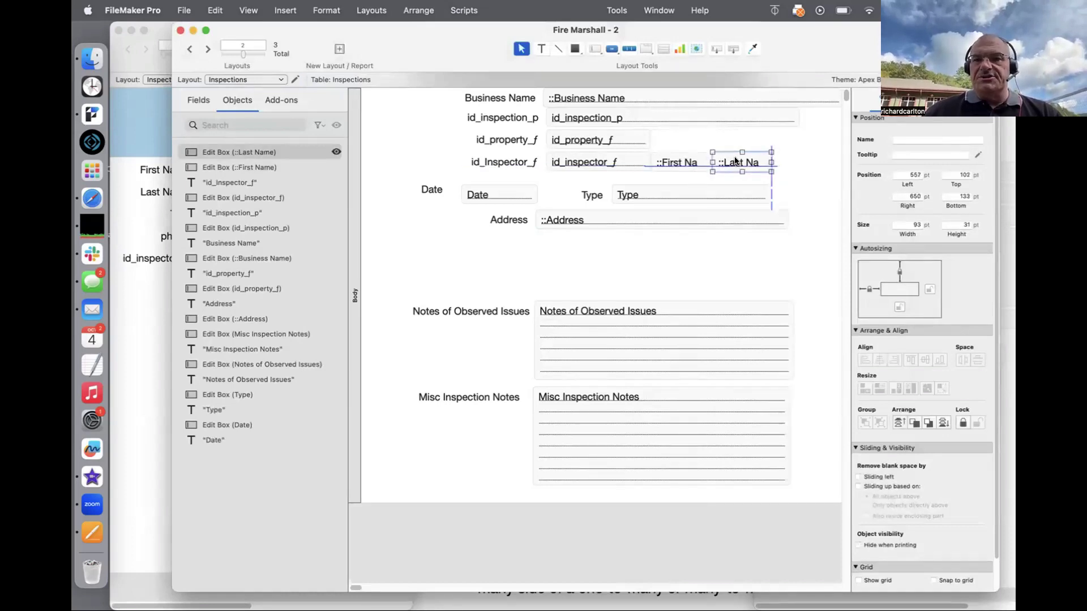
key("Left")
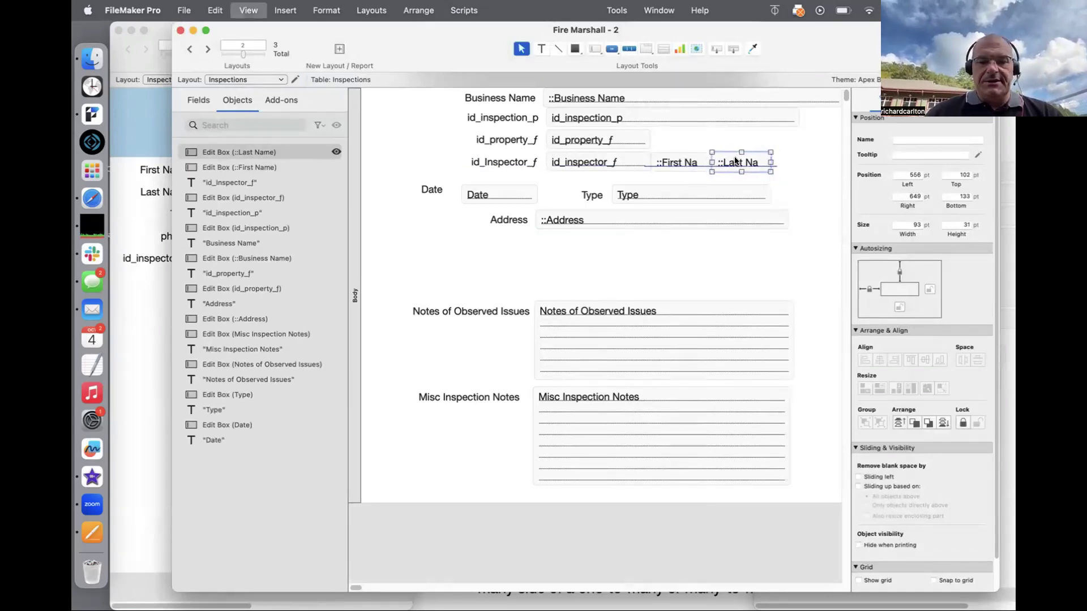
key("super+b")
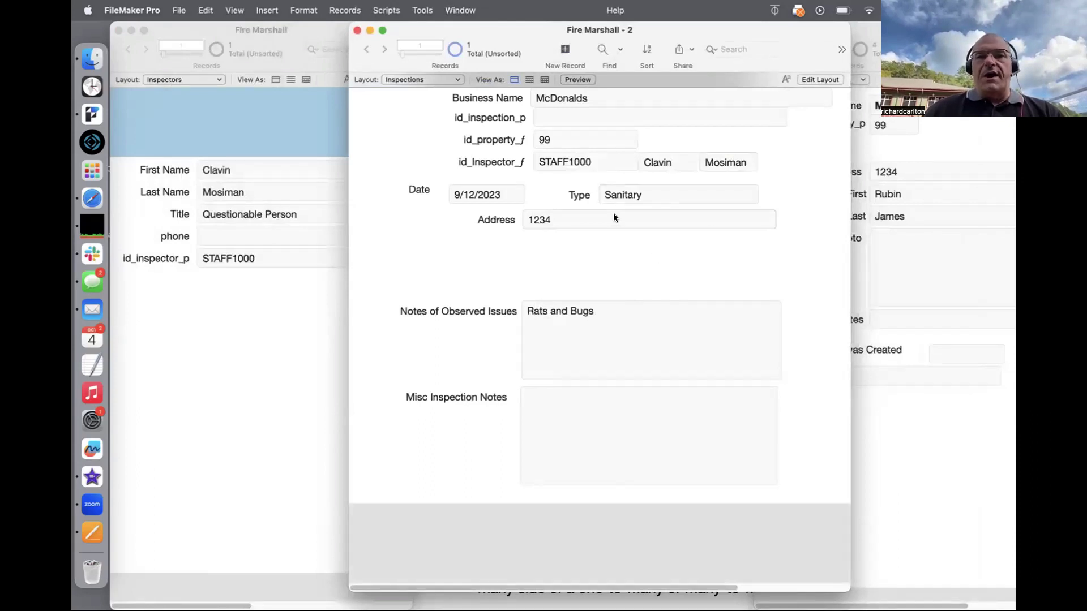
Step: Create a new inspection record and set its property id to 100, showing TacoBell
key("super+n")
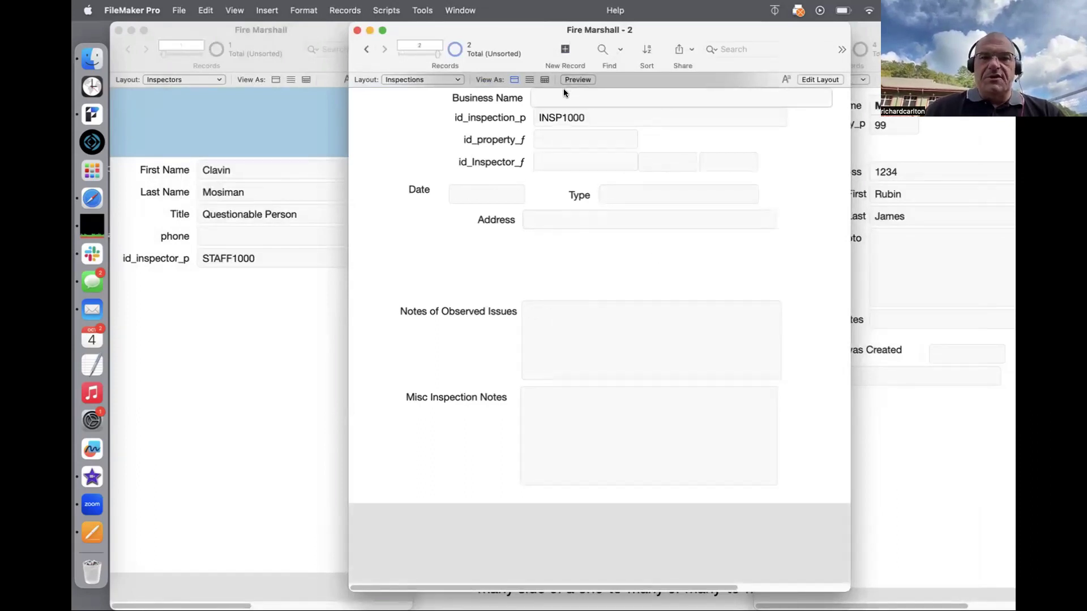
key("a")
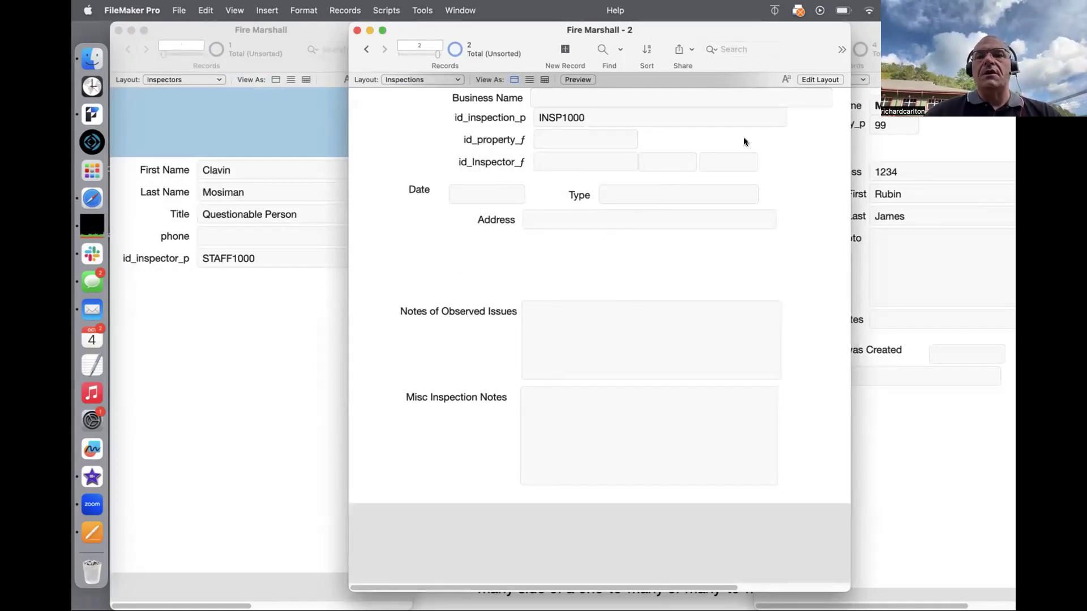
left_click(919, 151)
left_click(789, 49)
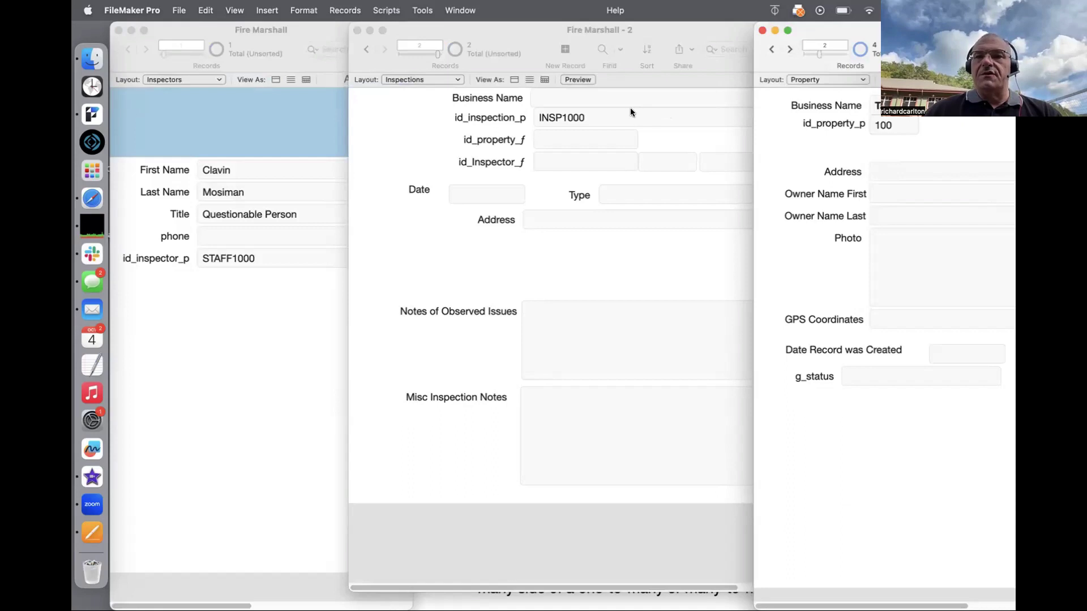
left_click(583, 136)
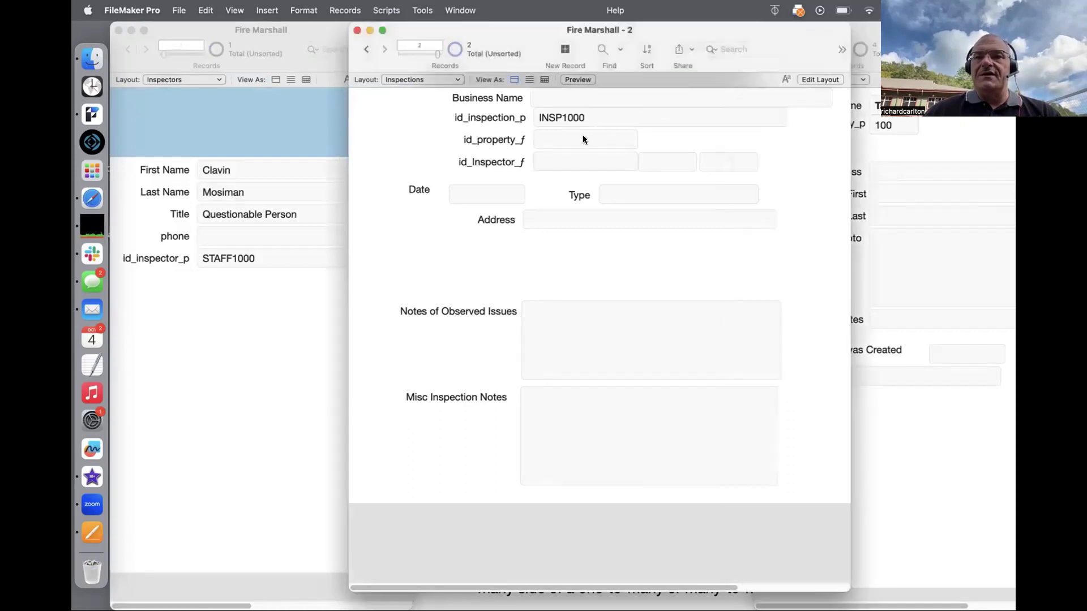
type("100")
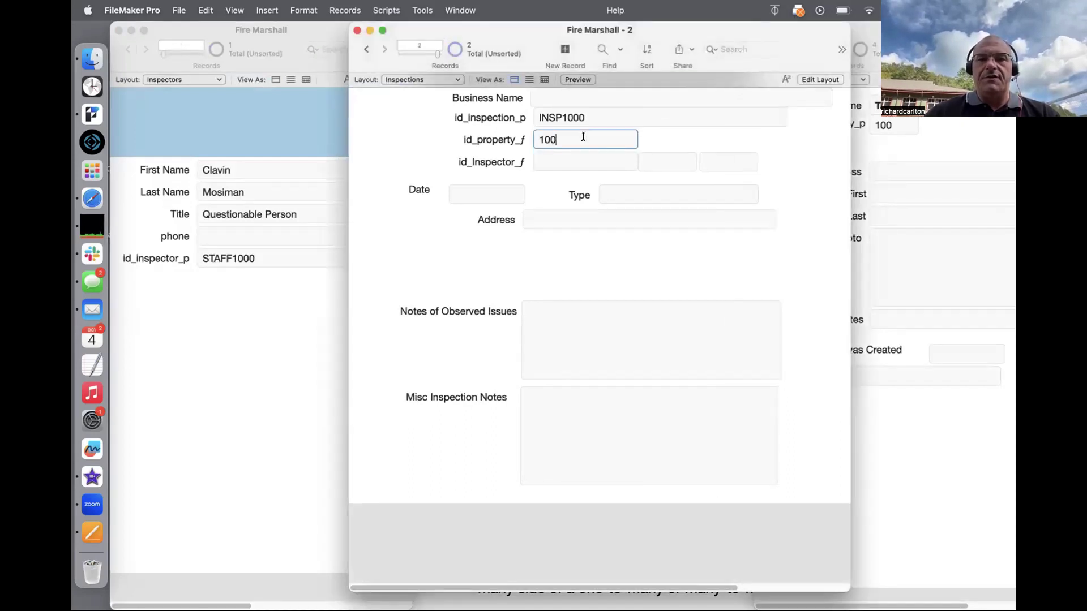
left_click(426, 129)
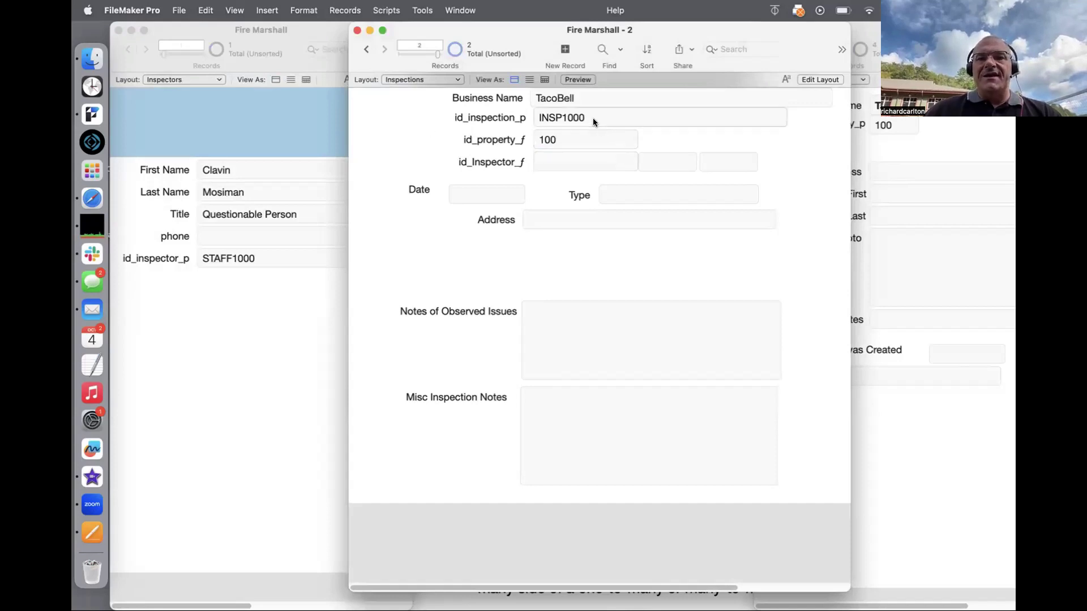
Step: Move the Business Name field beside id_property_f on the inspection layout
key("super+l")
left_click_drag(589, 98, 687, 136)
key("super+b")
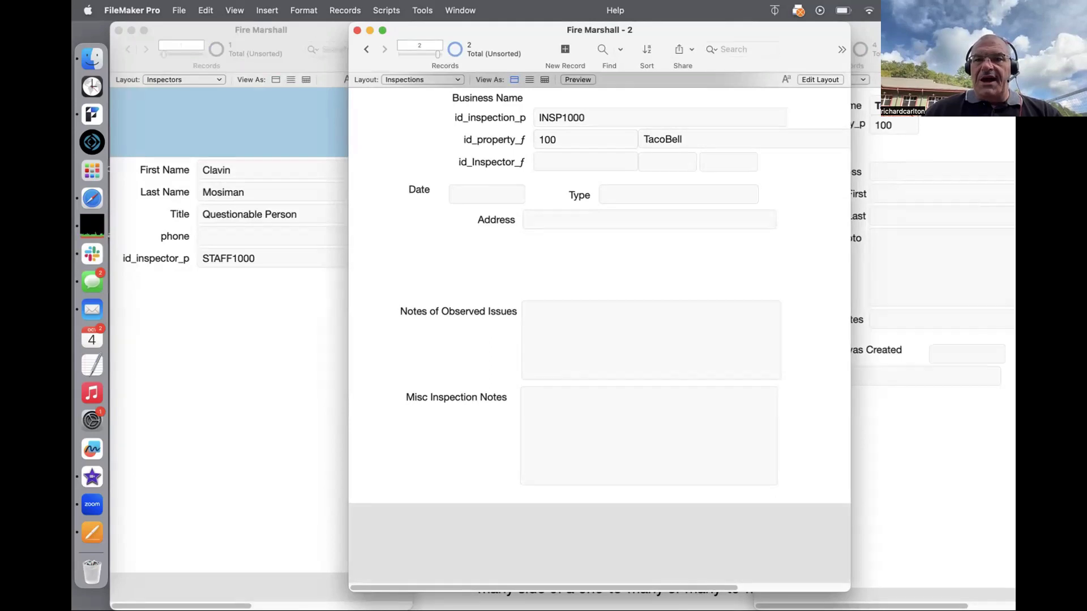
Step: Change the related business name from TacoBell to TacoBelll
left_click(716, 139)
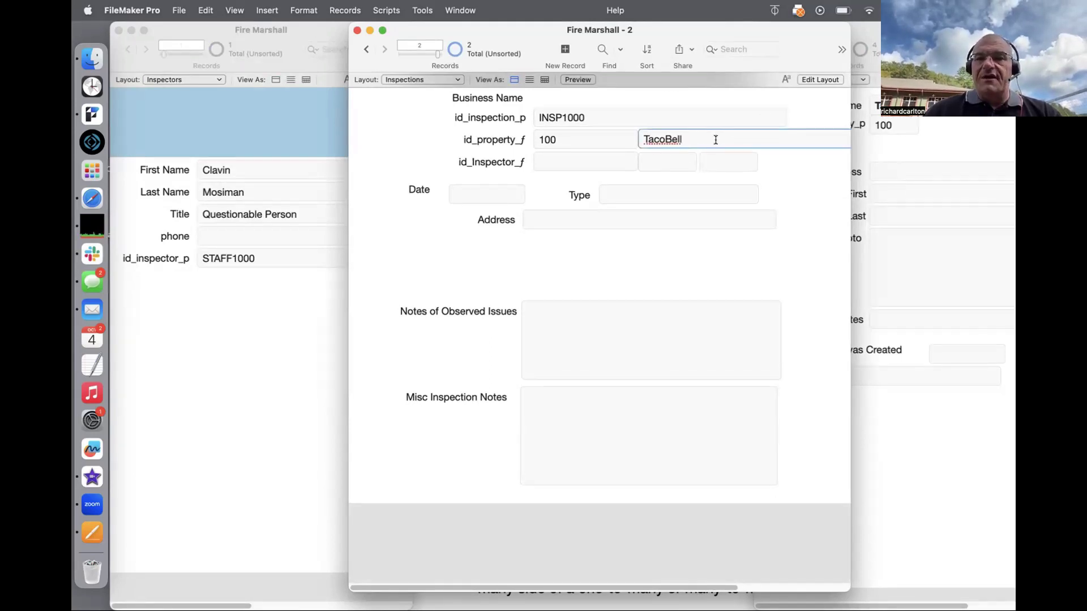
type("ll")
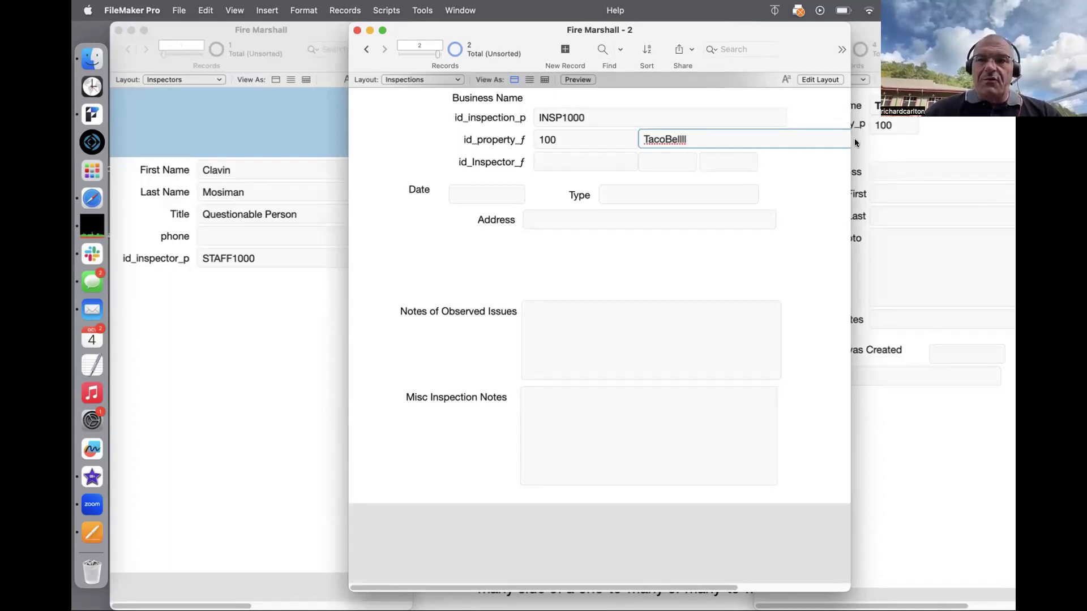
left_click(817, 173)
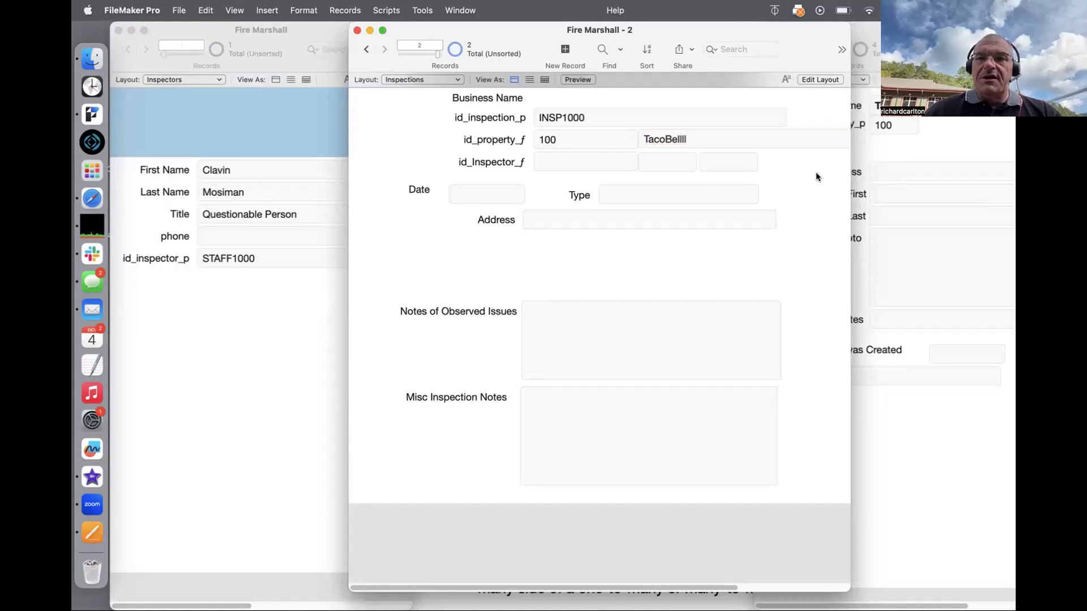
Step: Link inspector Staff1000 to the inspection, then create the next record, INSP1001
left_click(570, 162)
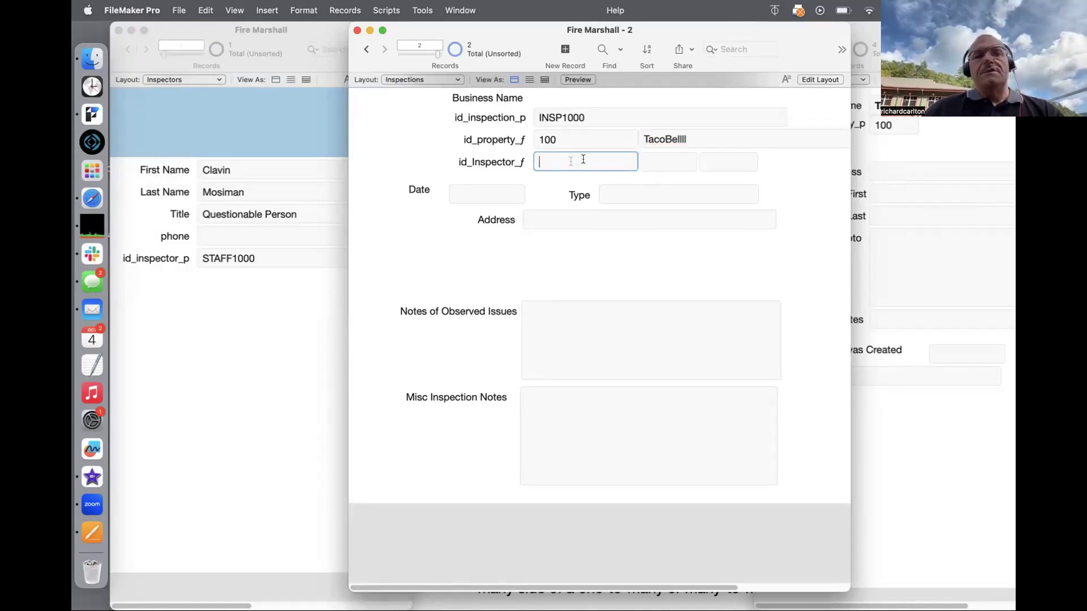
type("Staff1")
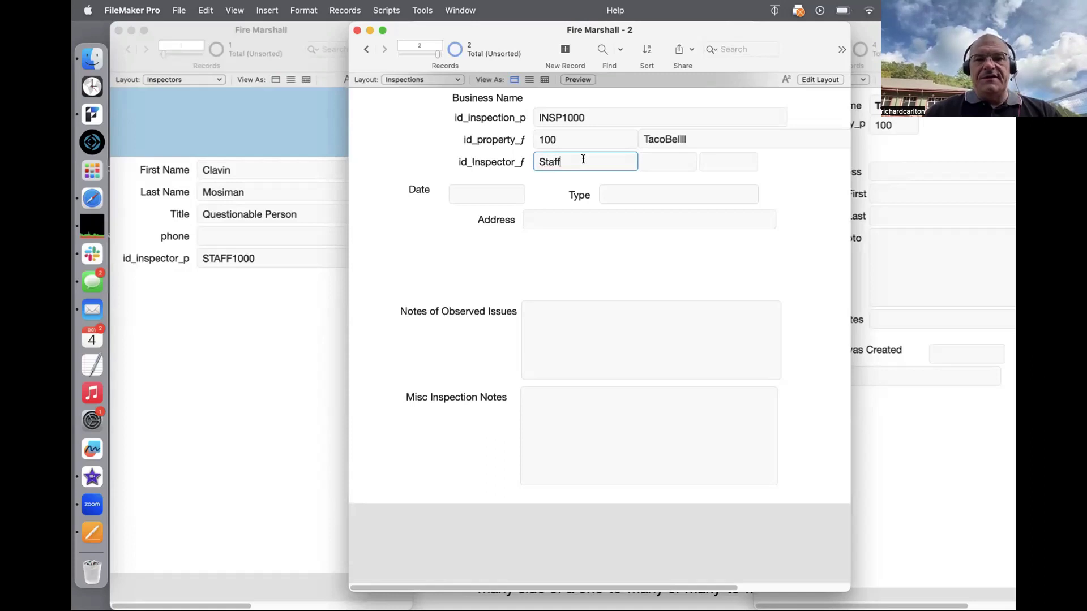
type("000")
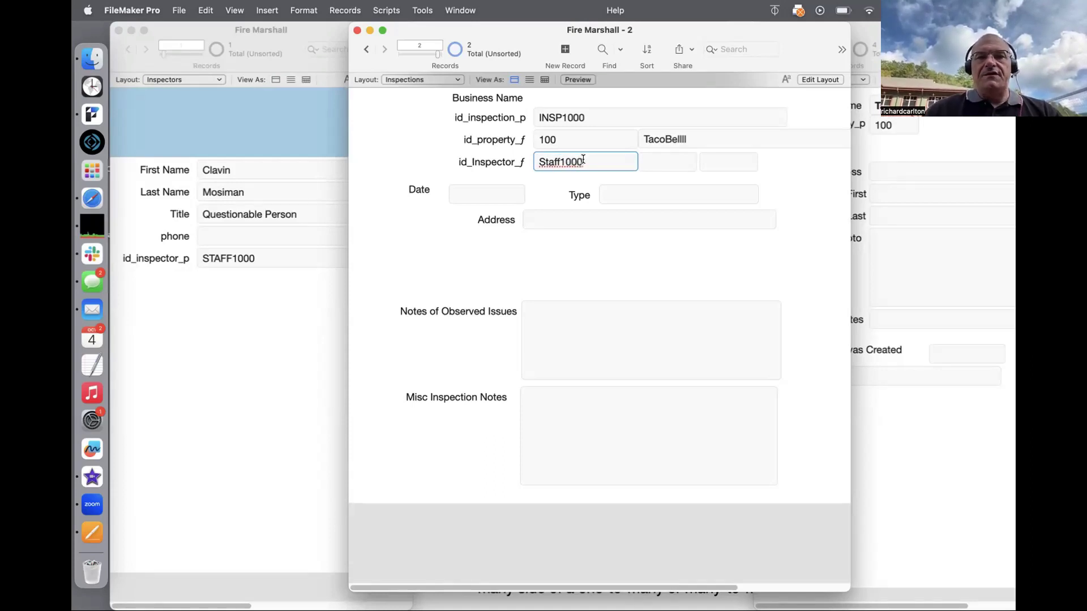
left_click(549, 174)
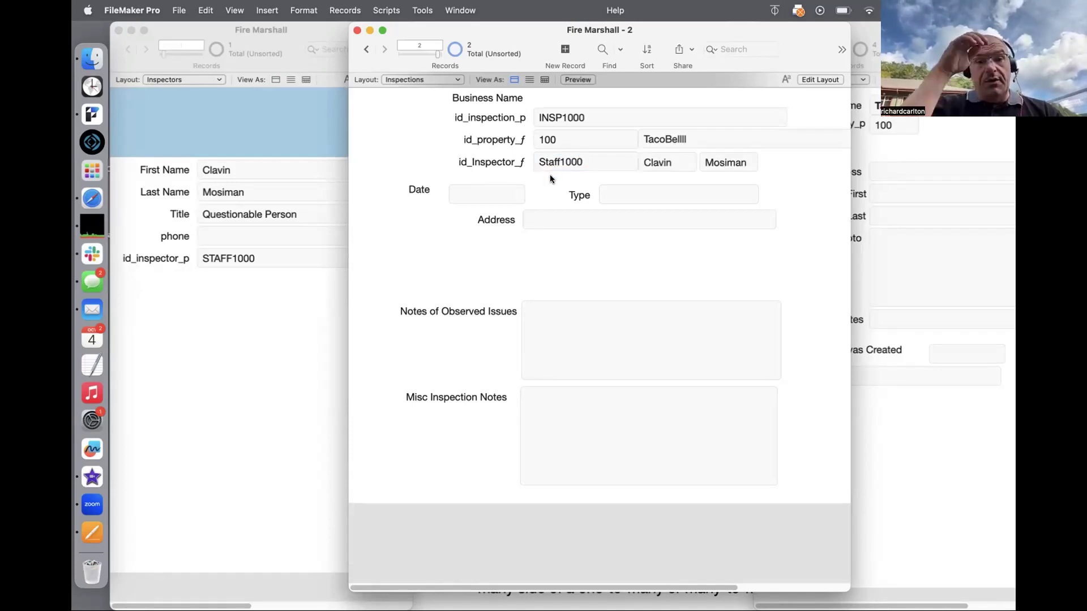
key("super+n")
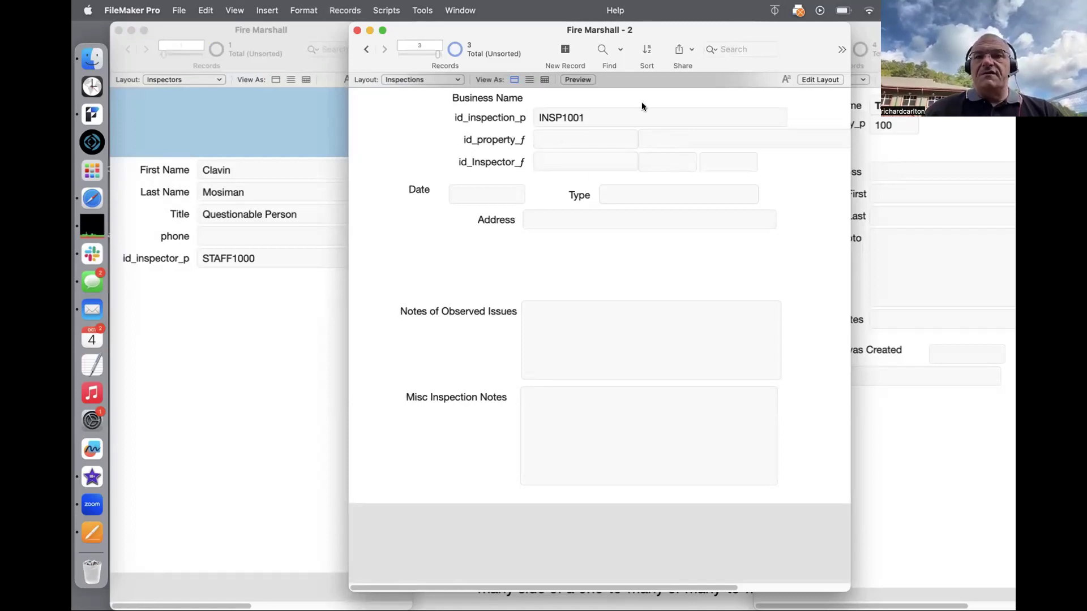
Step: Create inspector STAFF1001 with the inspector's first and last name and title 'Good person'
left_click(265, 163)
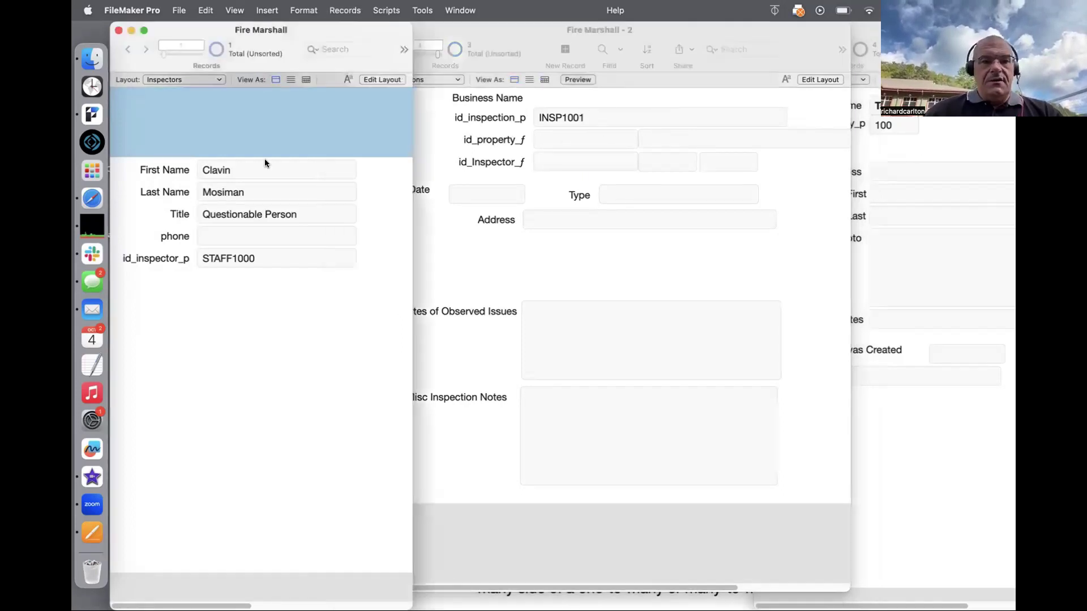
key("super+n")
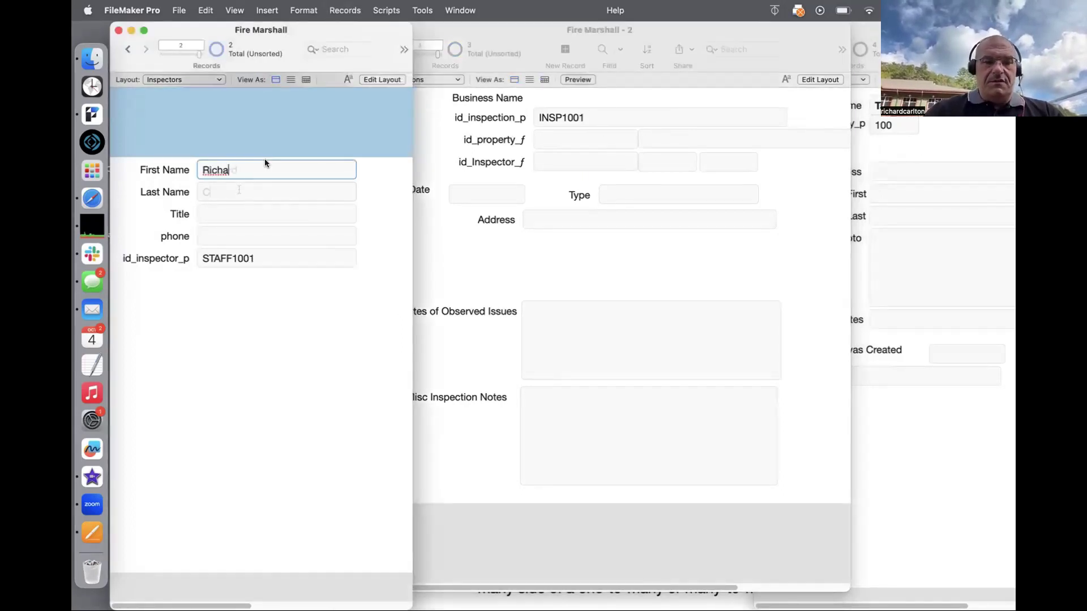
key("Tab")
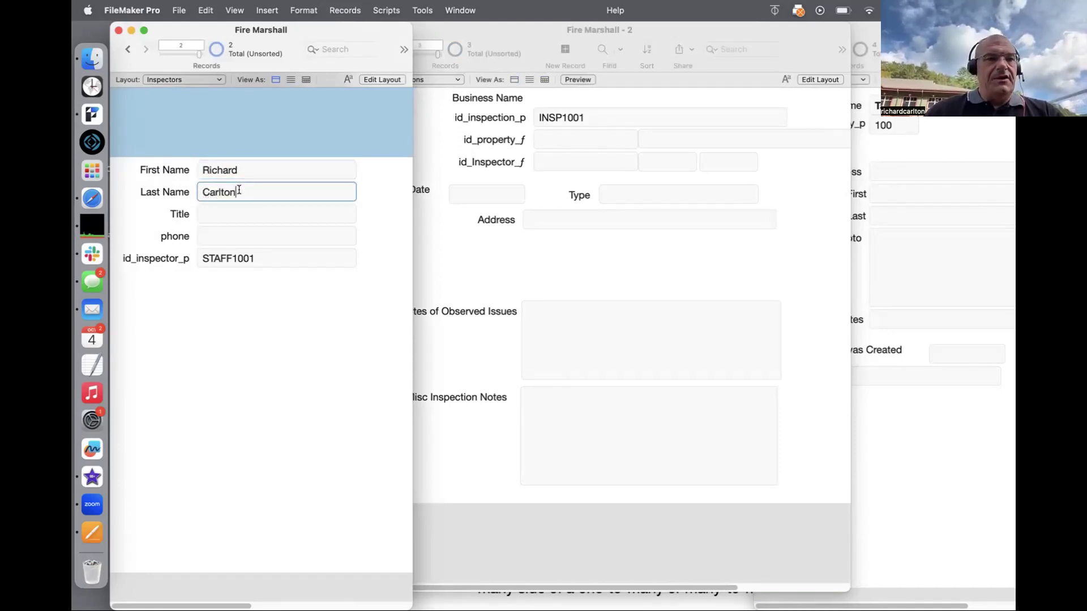
left_click(217, 213)
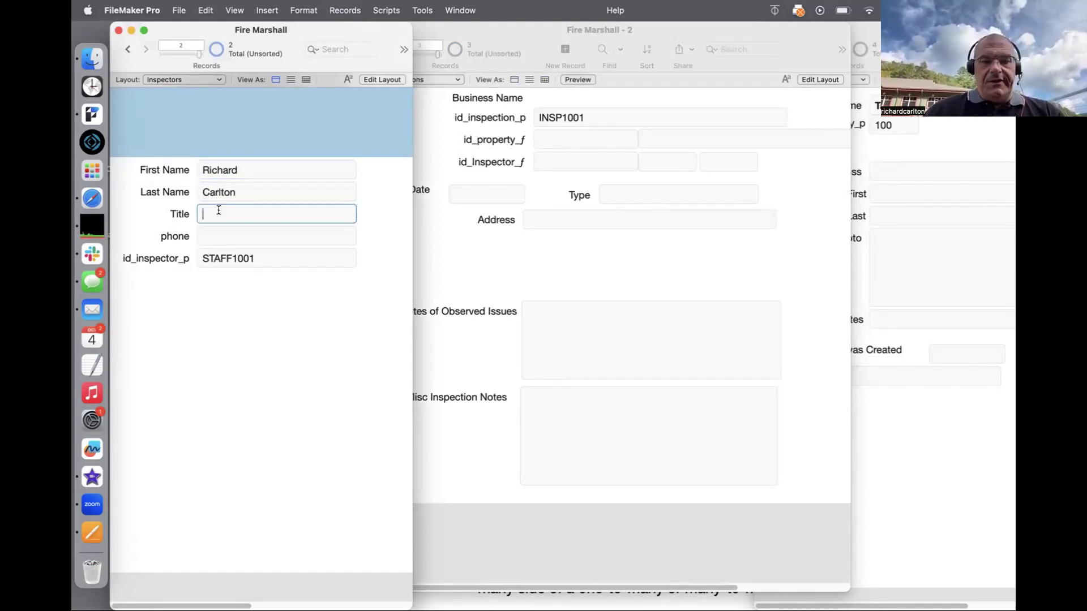
type("Good person")
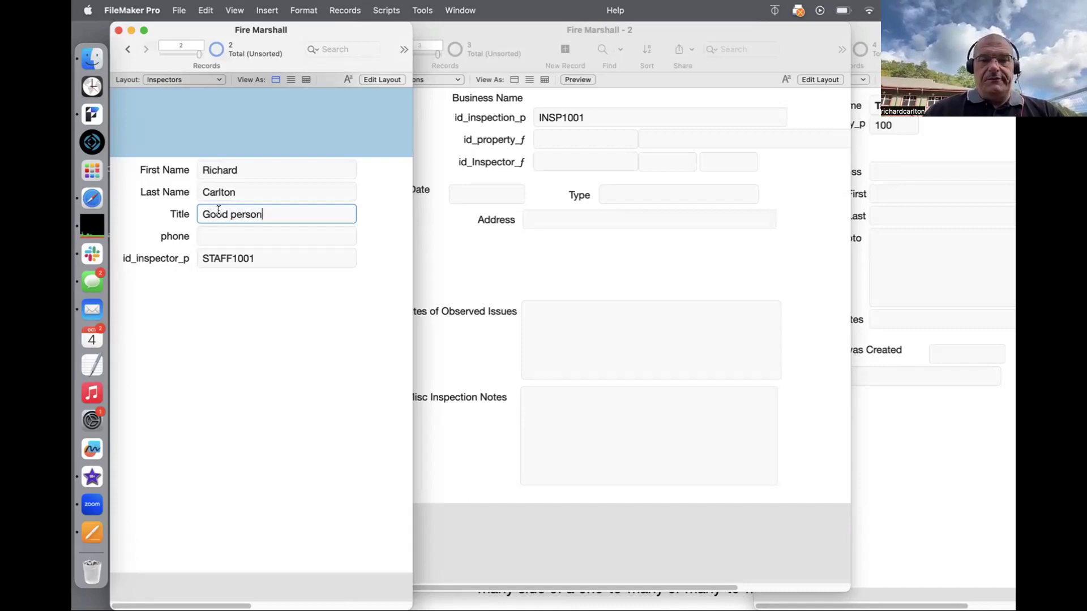
left_click(226, 259)
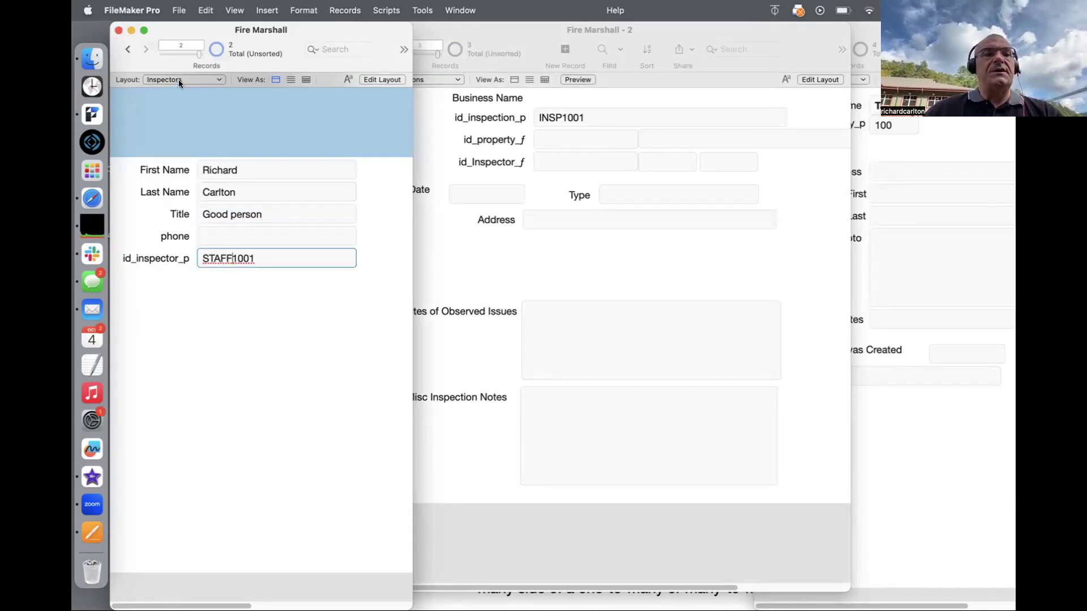
left_click(128, 50)
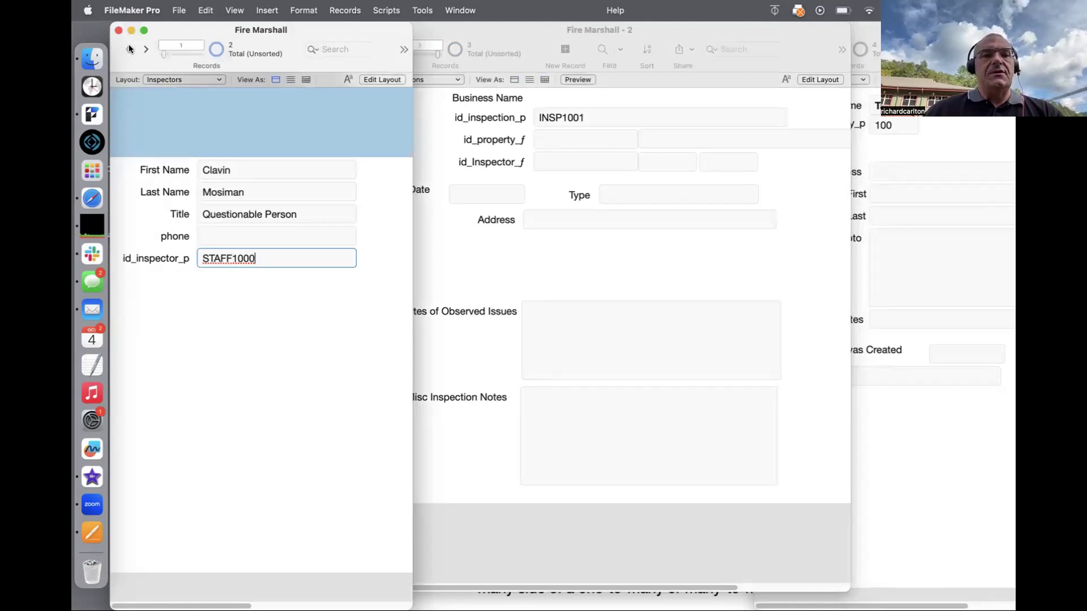
left_click(236, 299)
left_click(558, 253)
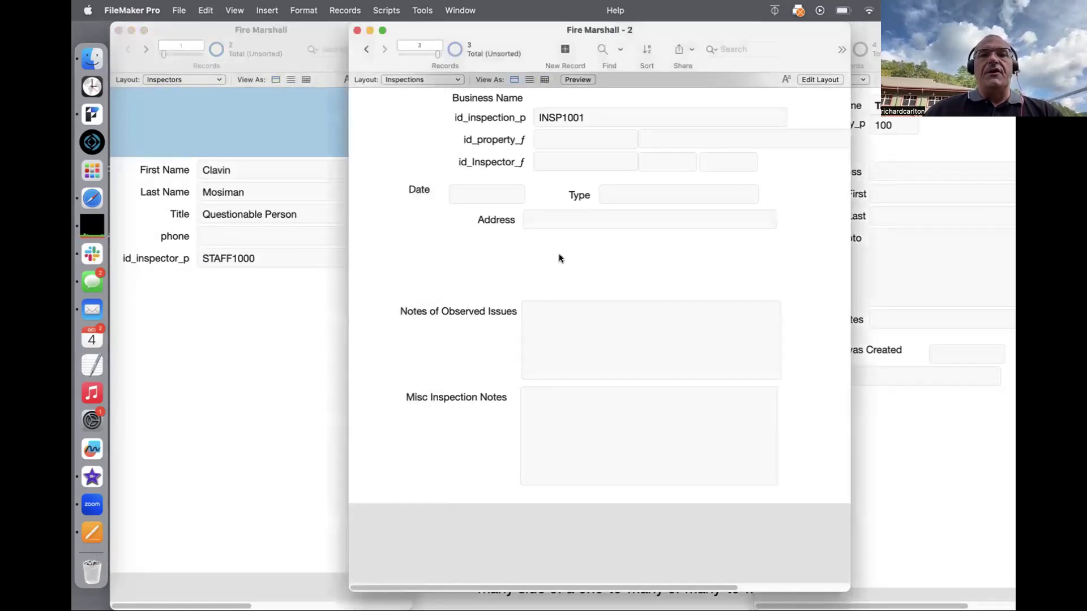
Step: Set inspection INSP1001's property id to 101, showing AT&T Phone Mobile
left_click(925, 141)
left_click(786, 48)
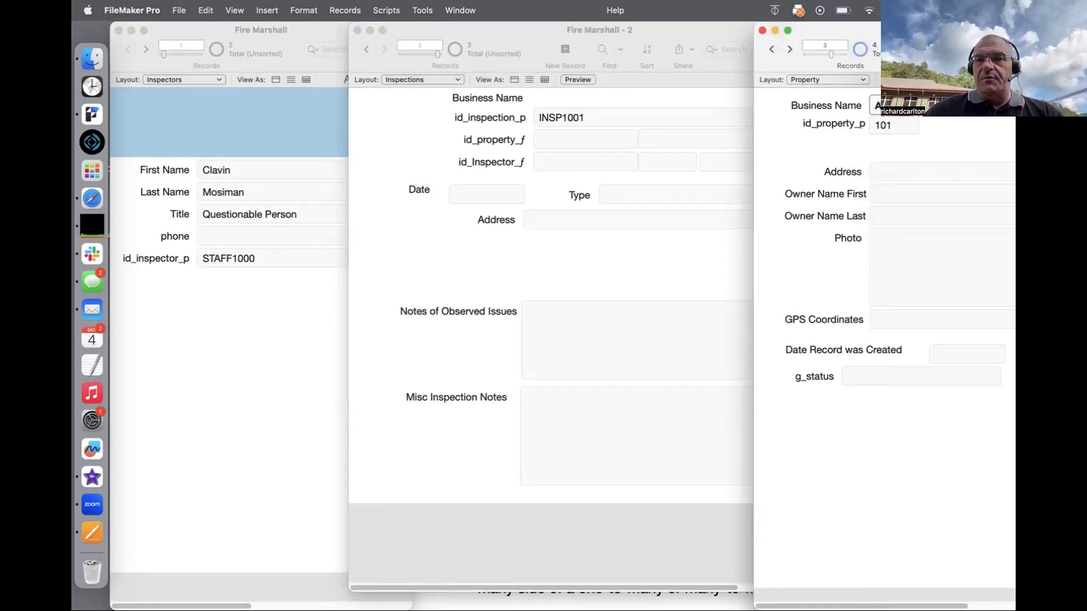
left_click(558, 138)
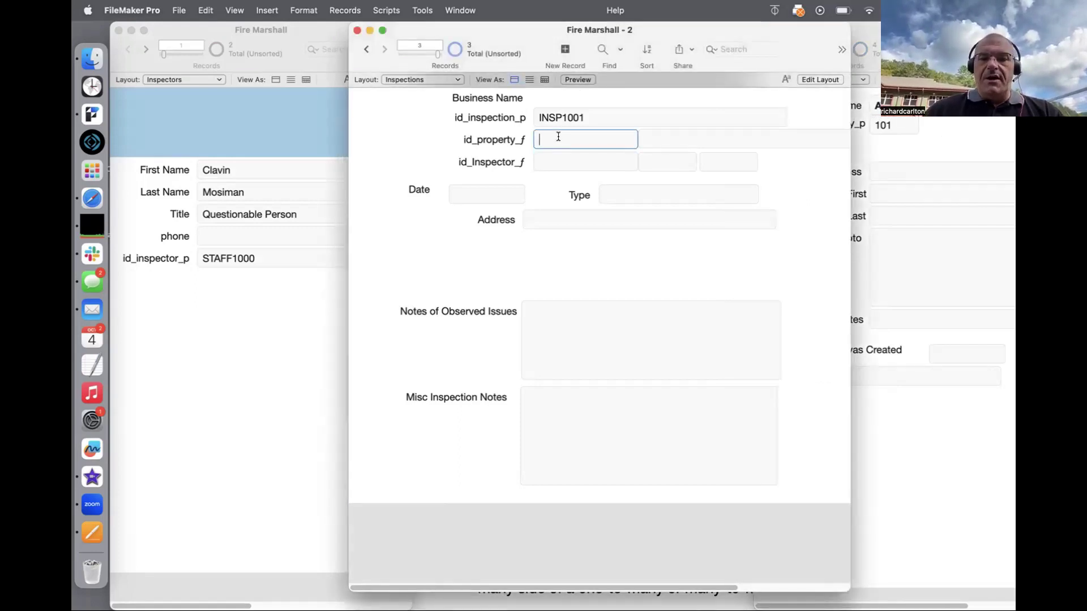
type("101")
left_click(426, 124)
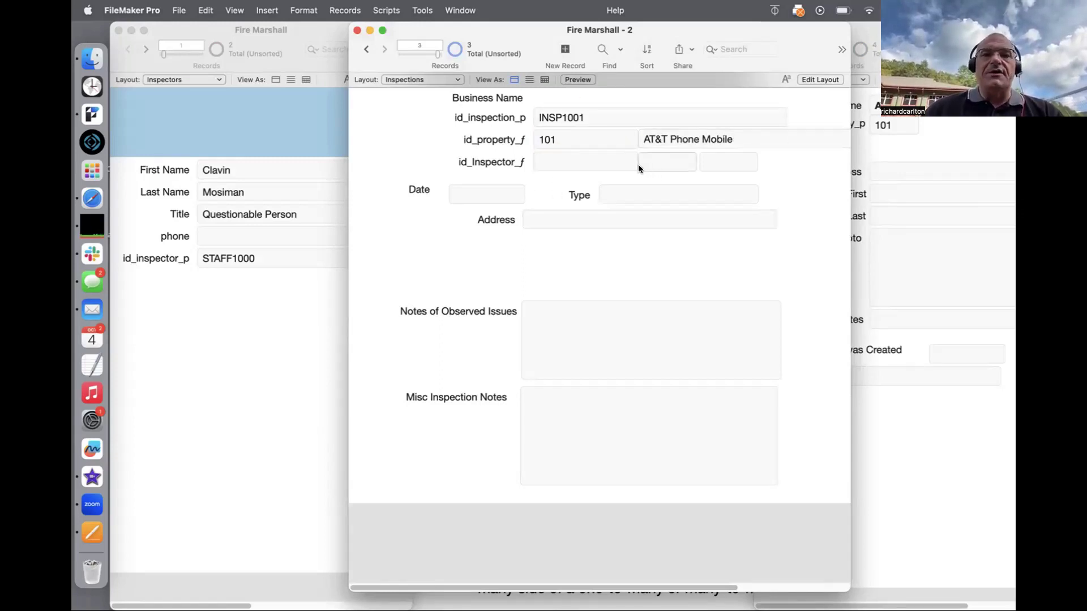
Step: Link inspector Staff1001 to the inspection, then open the relationships graph
left_click(598, 159)
type("S")
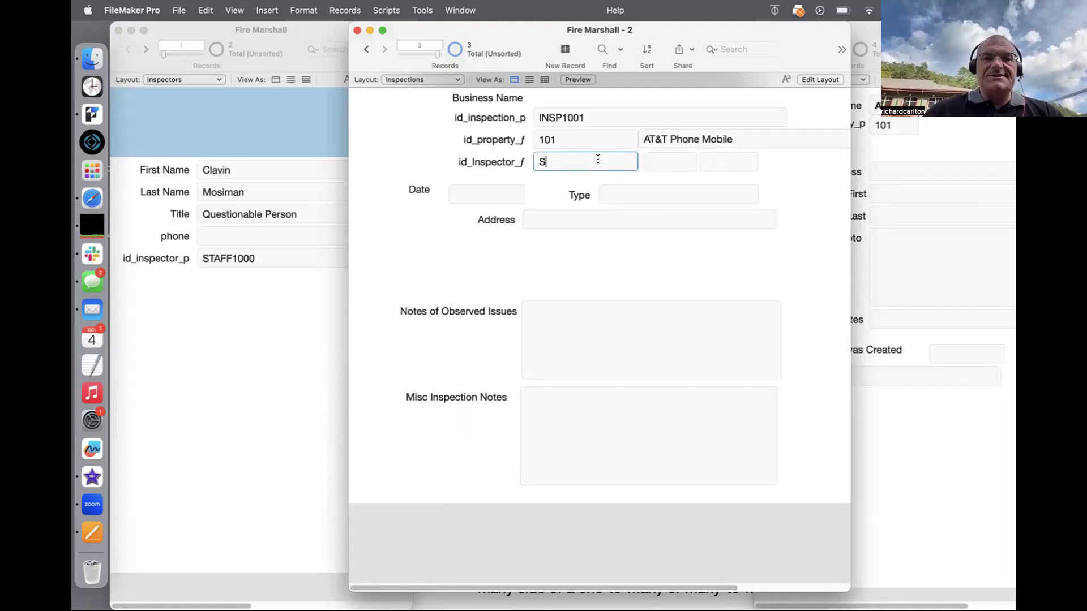
type("taff1001")
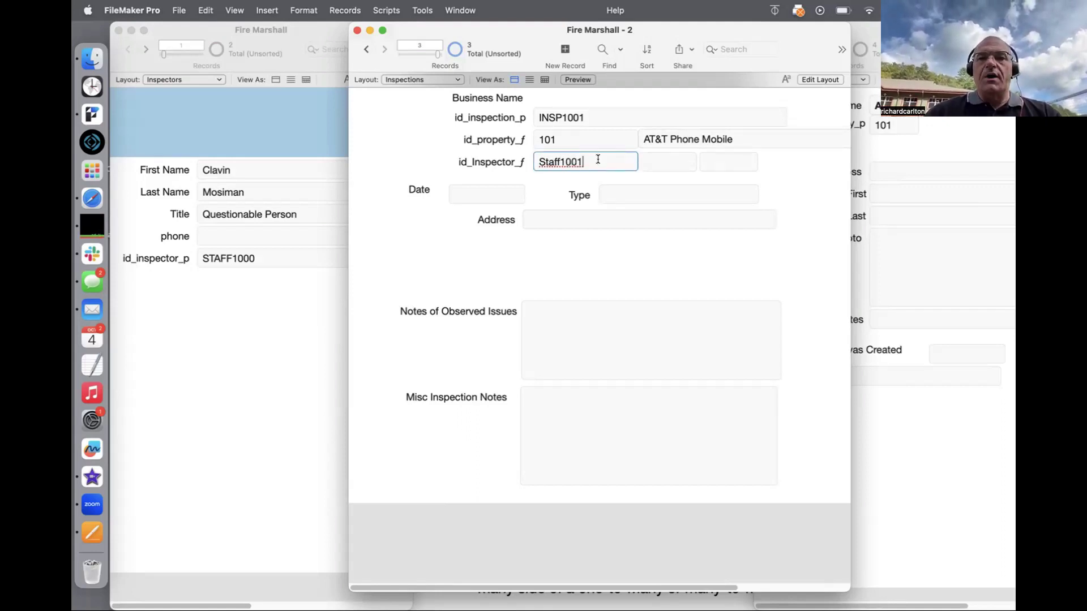
left_click(407, 161)
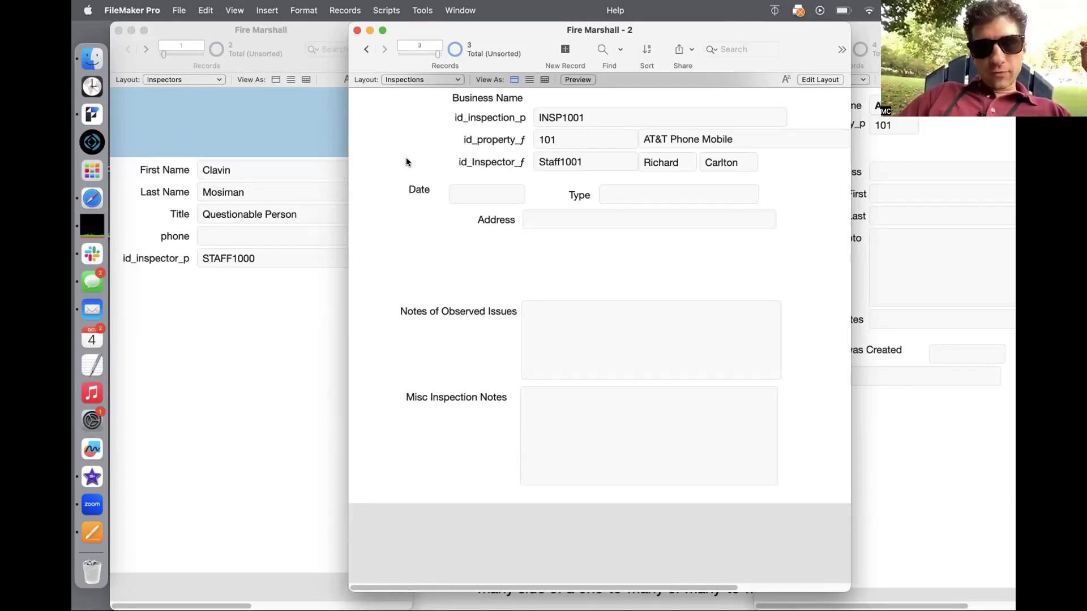
left_click(257, 306)
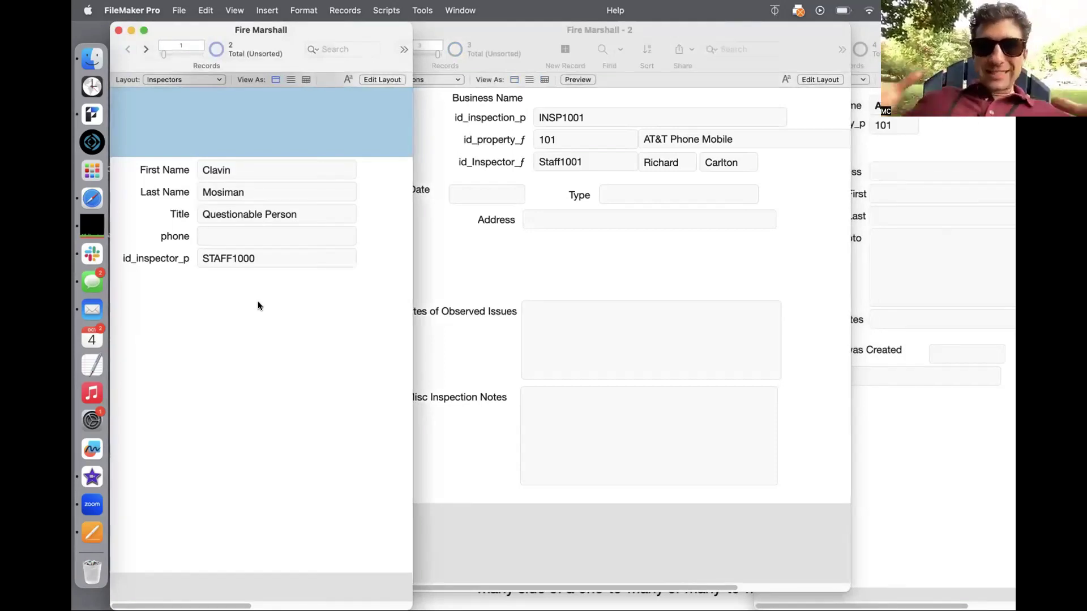
key("super+shift+d")
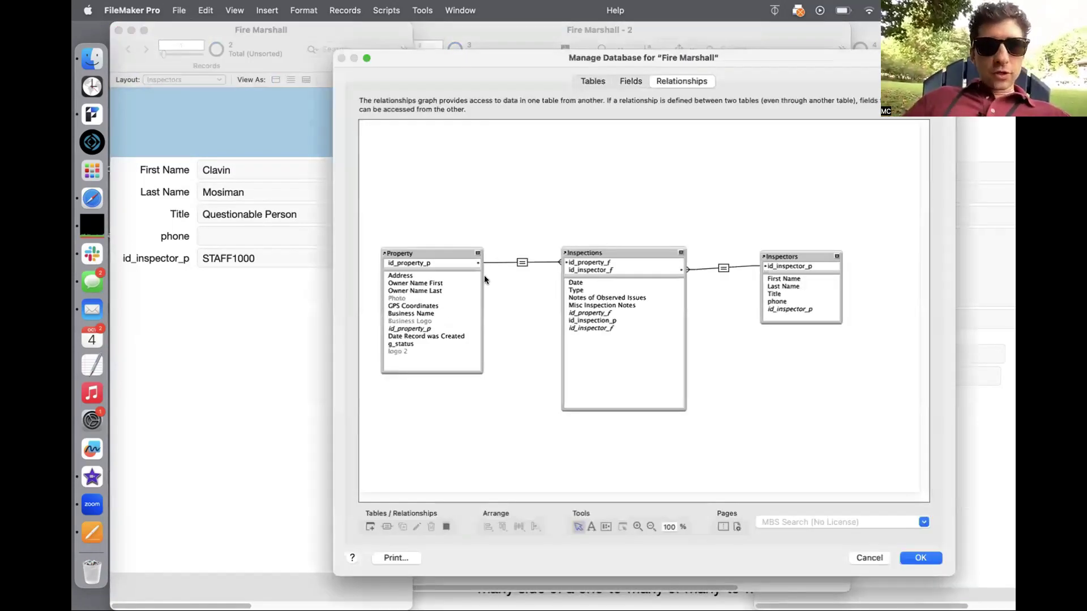
Step: Discard the relationship graph changes and put the Inspectors layout into Layout mode
left_click_drag(792, 249, 804, 254)
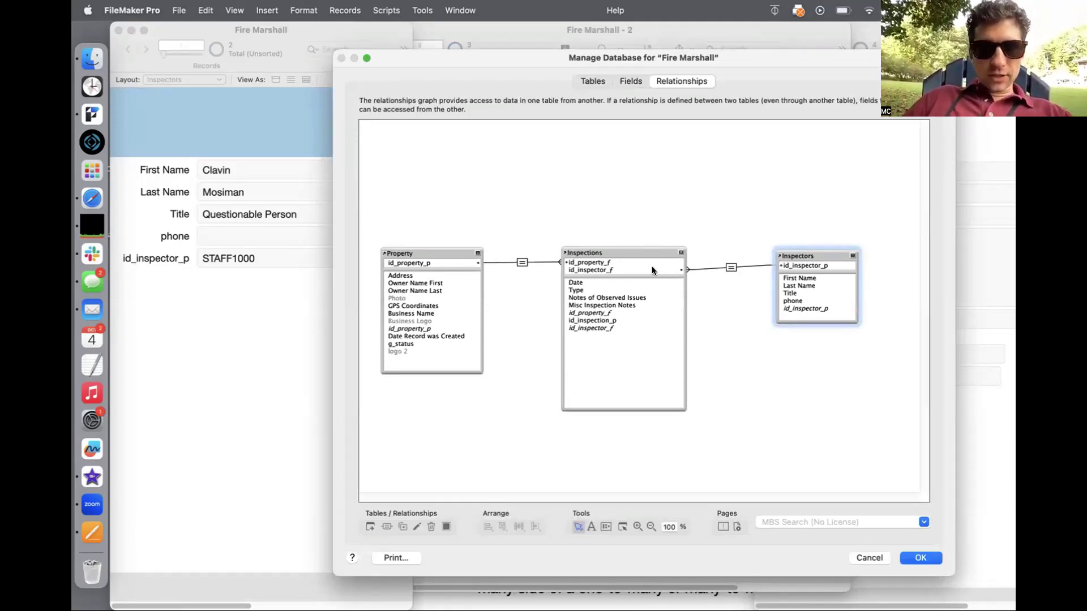
key("Escape")
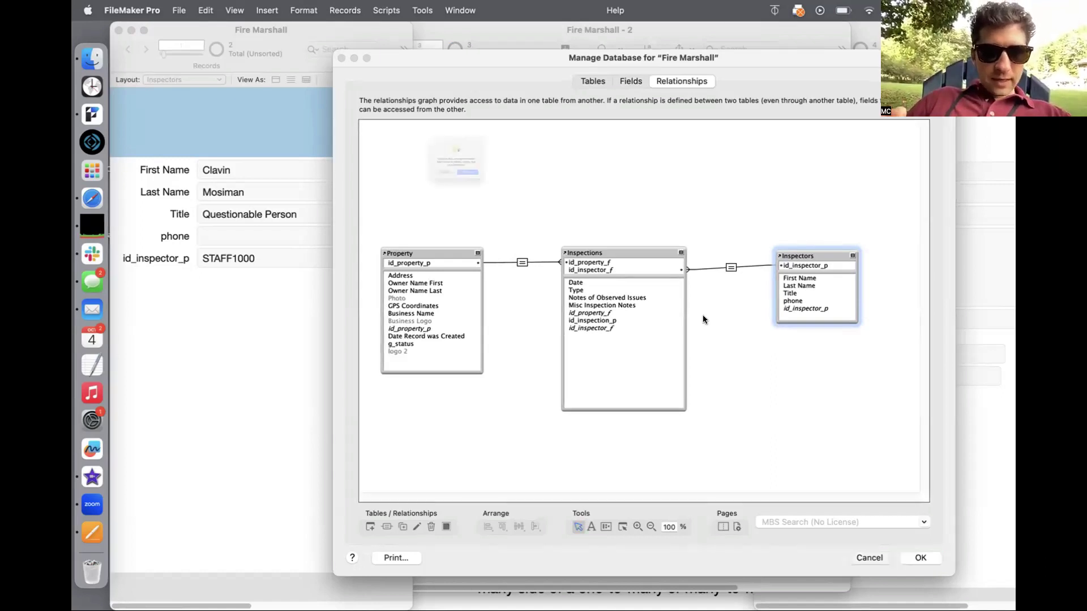
left_click(479, 211)
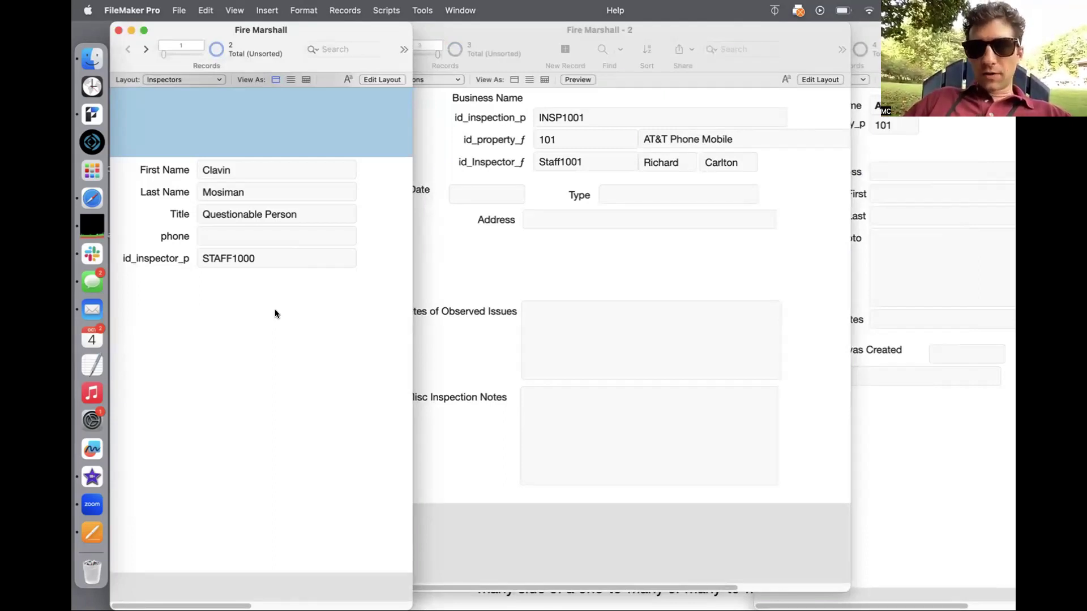
key("super+l")
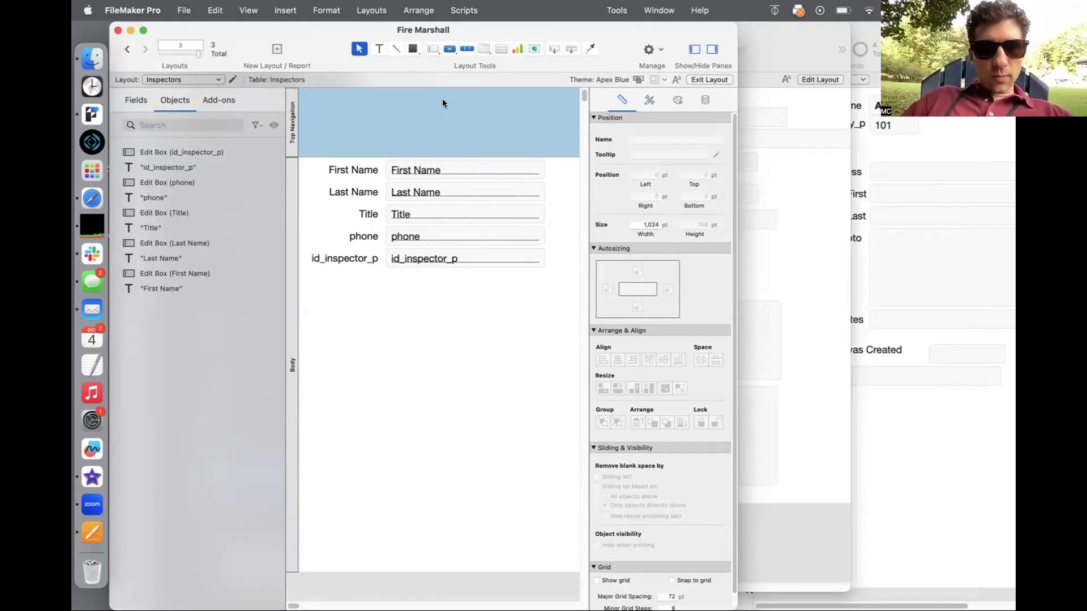
Step: Draw a portal under the inspector fields that shows Inspections records
left_click(501, 45)
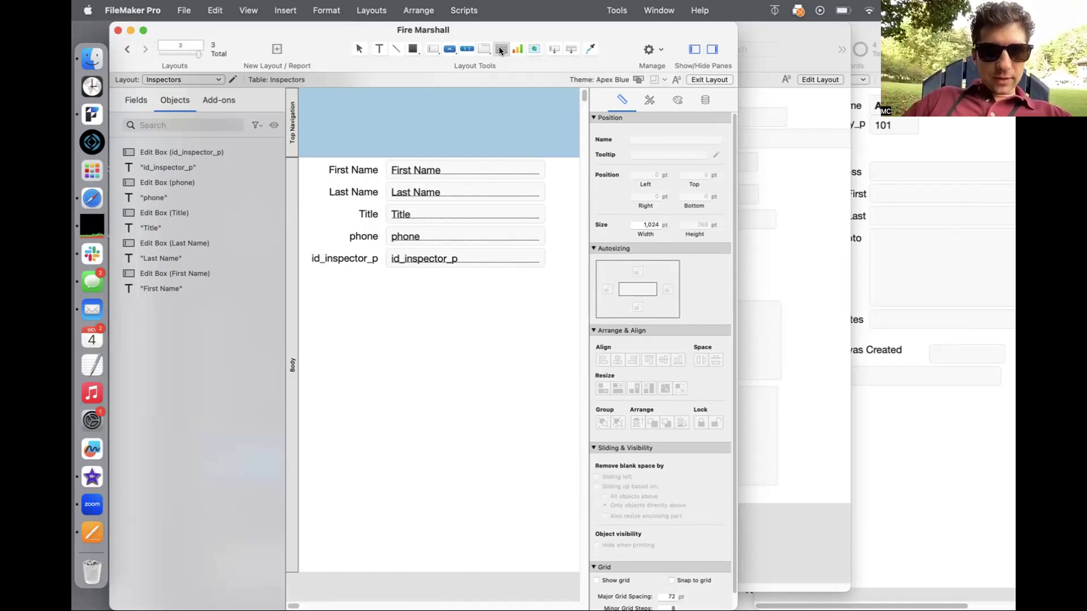
mouse_move(332, 298)
left_mouse_down()
mouse_move(525, 448)
mouse_move(558, 498)
left_mouse_up()
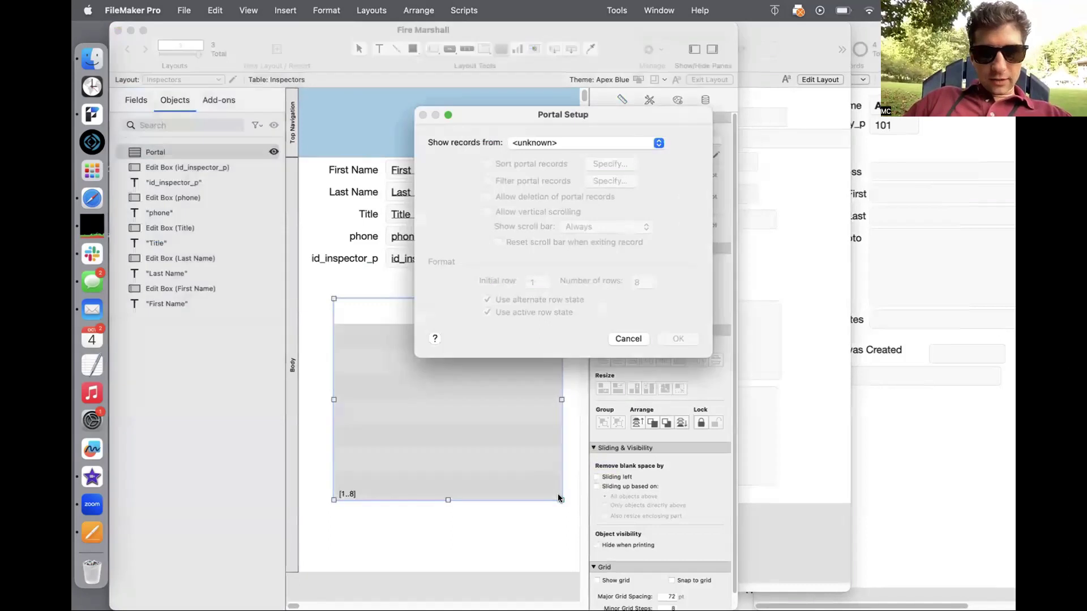
left_click(547, 144)
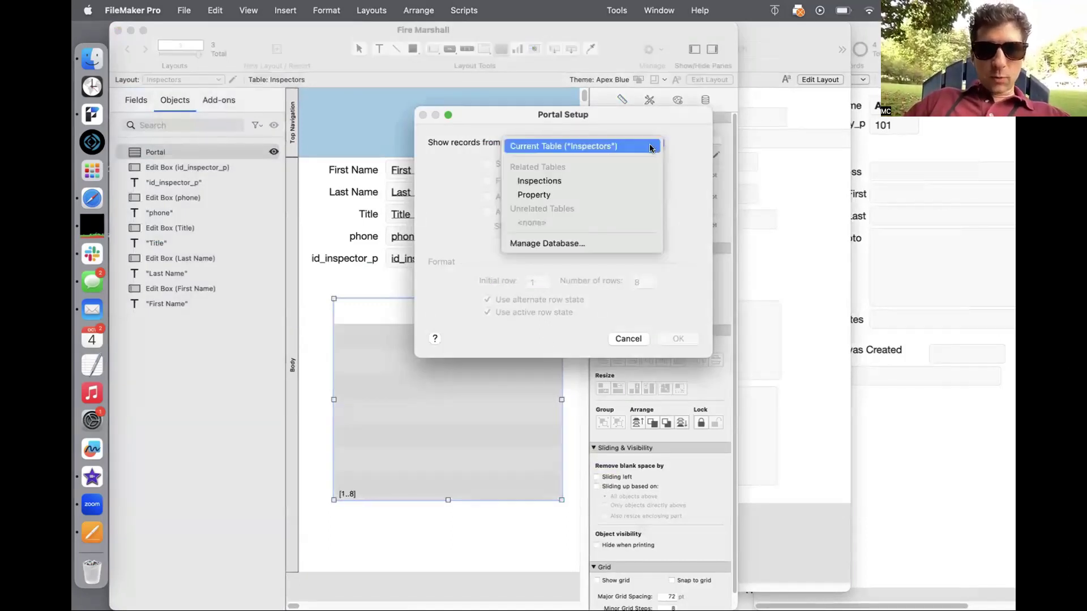
left_click(640, 180)
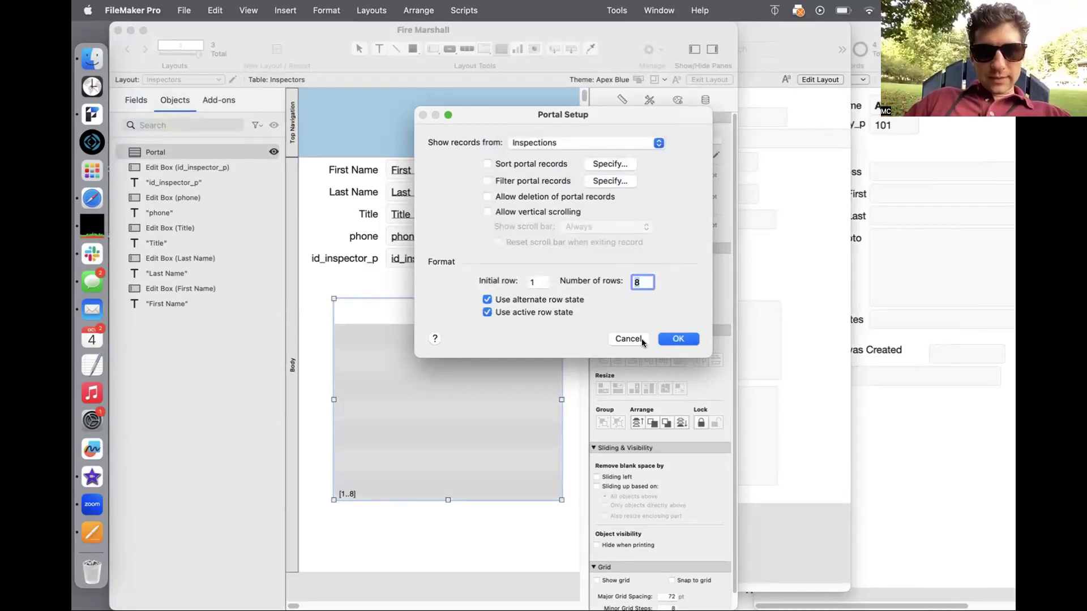
left_click(675, 339)
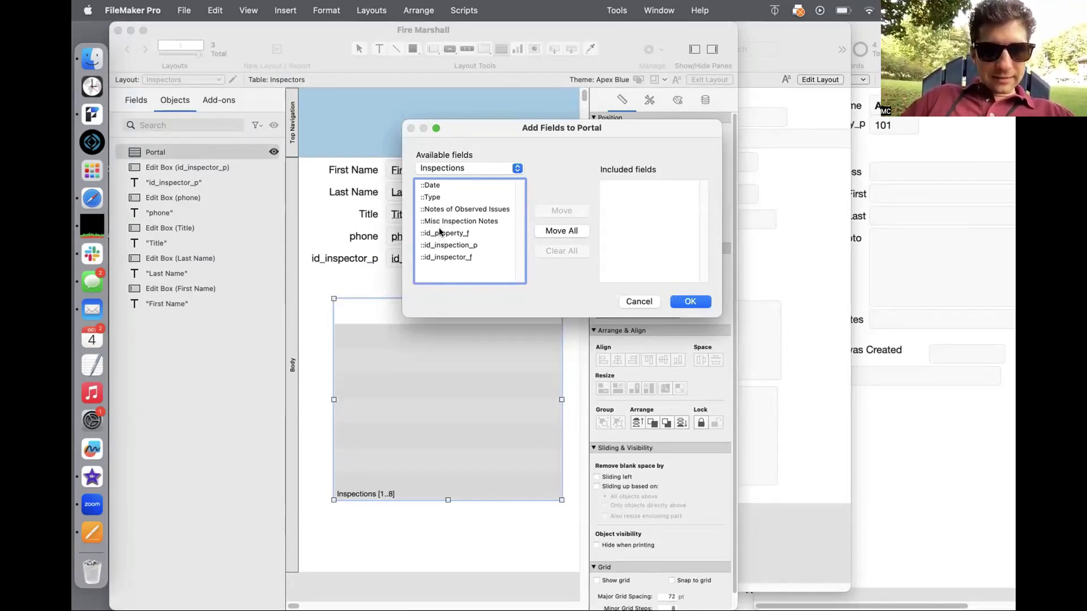
Step: Add Inspections Date and Type plus Property Business Name to the portal, then browse records
left_click(432, 187)
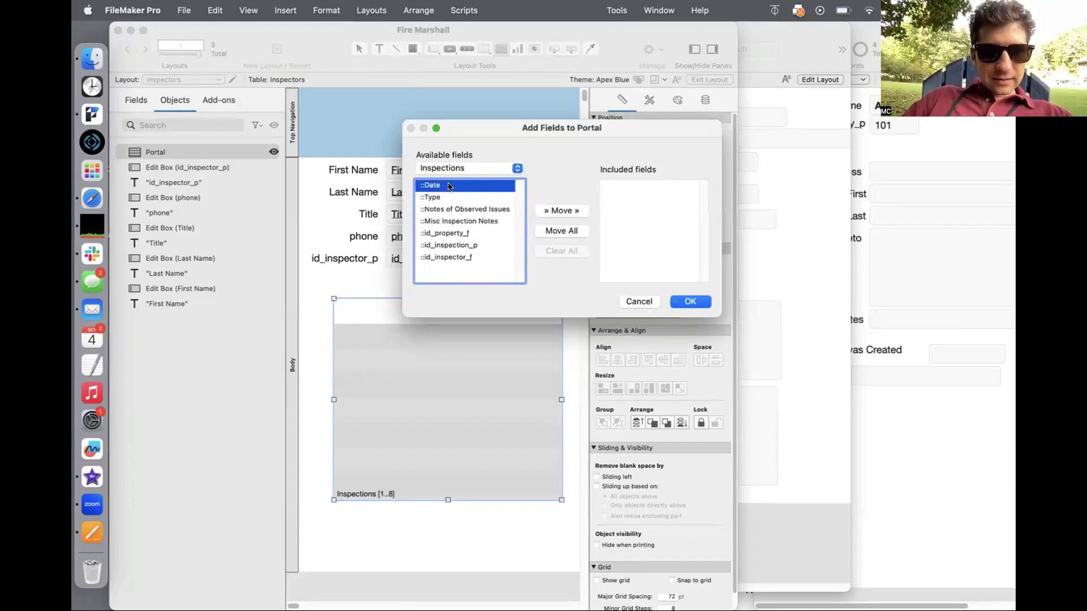
left_click(547, 210)
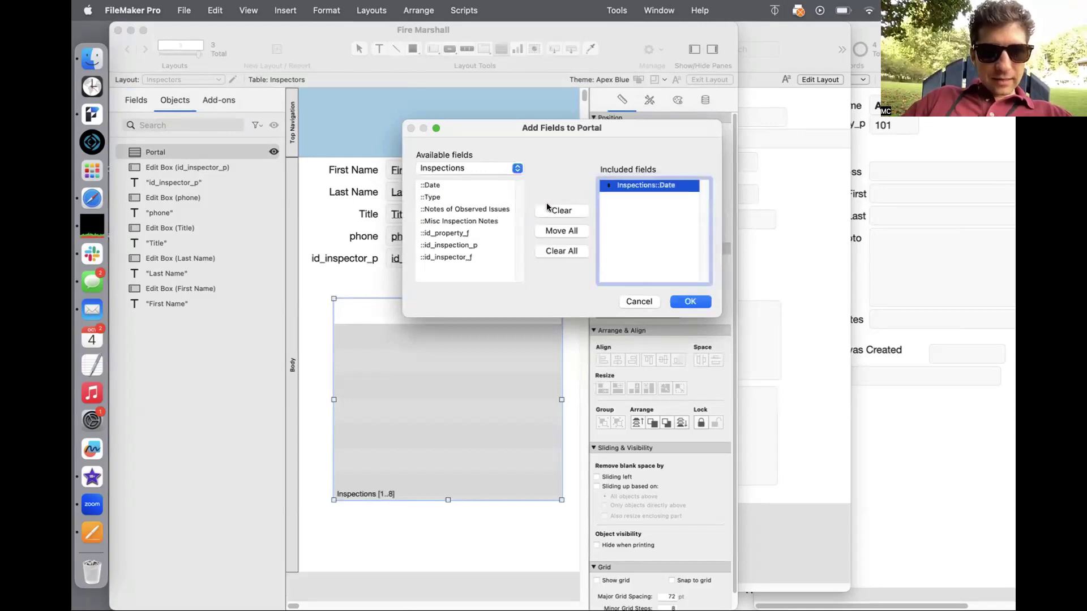
left_click(445, 195)
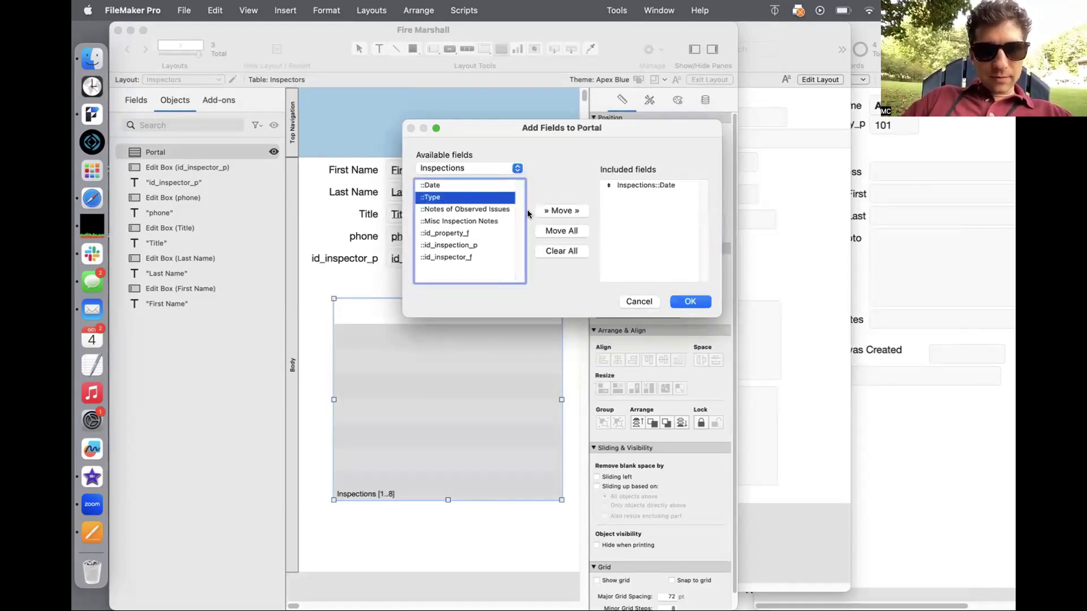
left_click(552, 210)
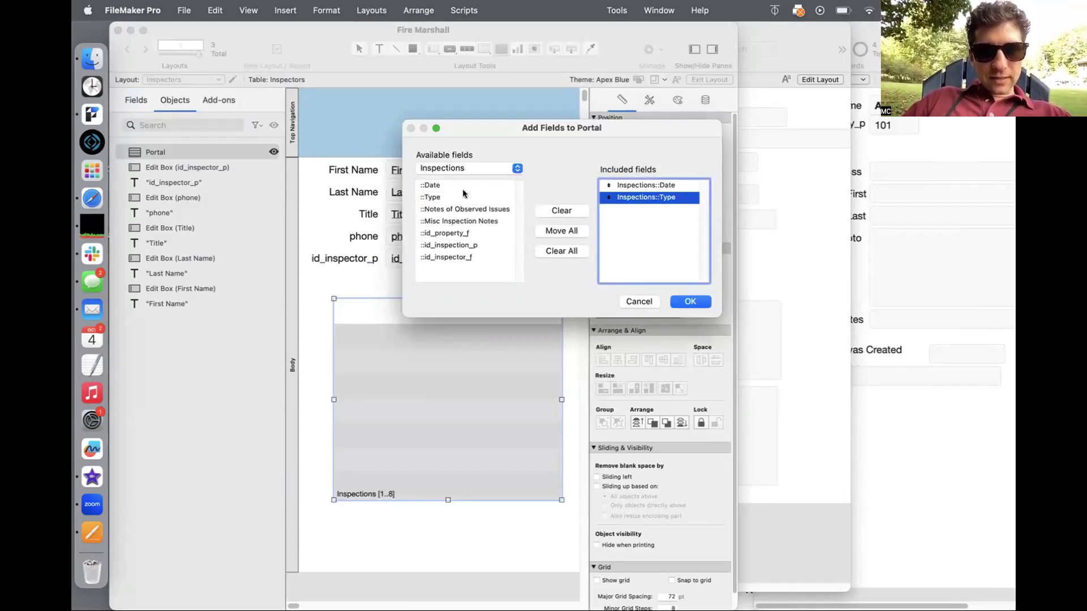
left_click(461, 168)
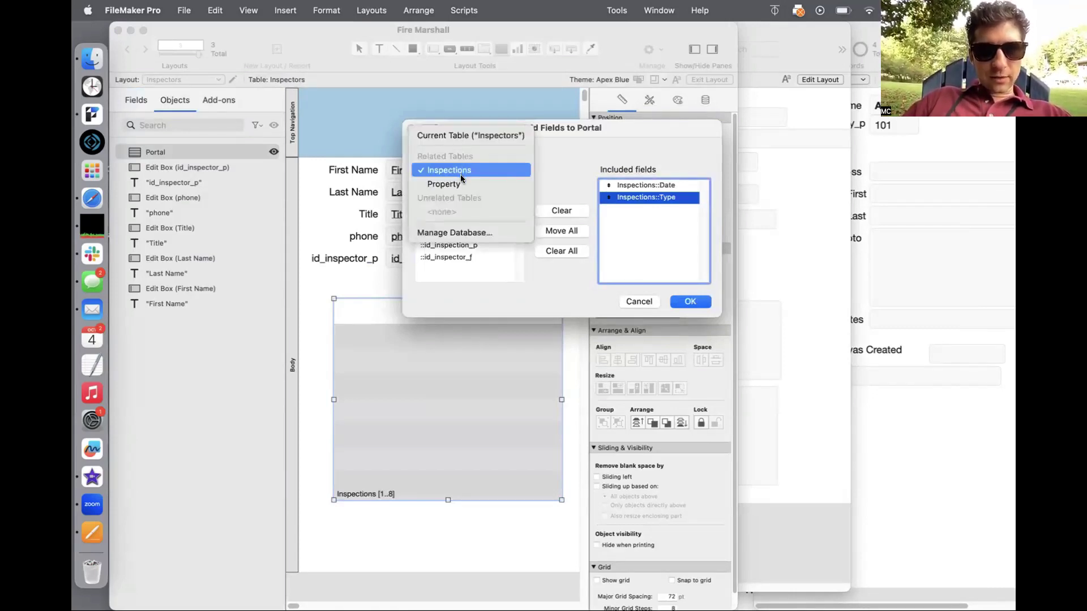
left_click(461, 184)
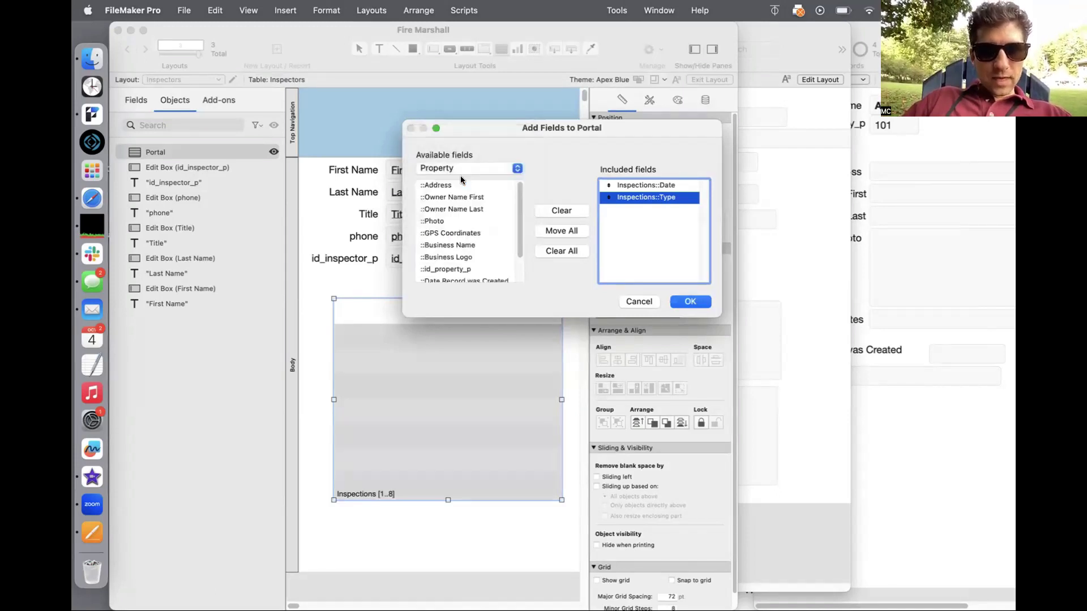
scroll(457, 209, "down", 2)
left_click(457, 215)
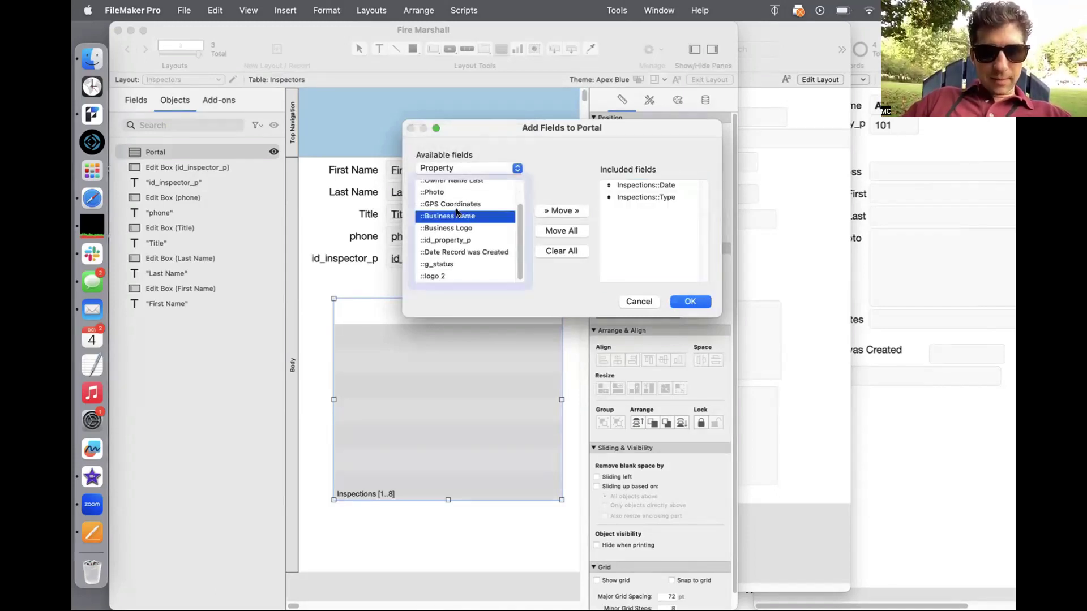
left_click(559, 212)
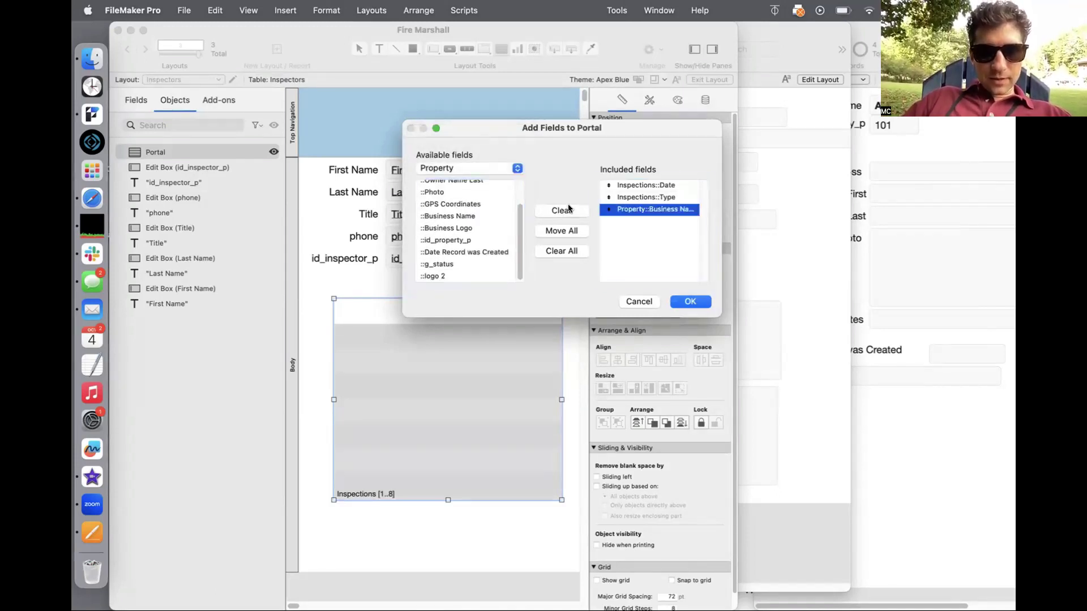
left_click(690, 304)
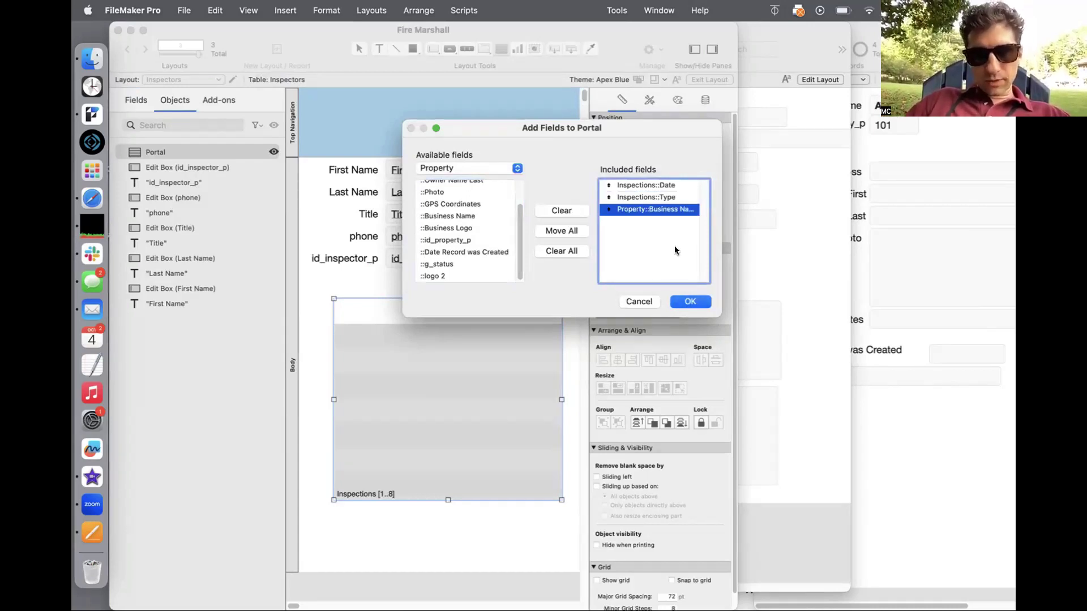
mouse_move(608, 209)
left_mouse_down()
mouse_move(607, 187)
mouse_move(608, 210)
left_mouse_up()
left_click(695, 301)
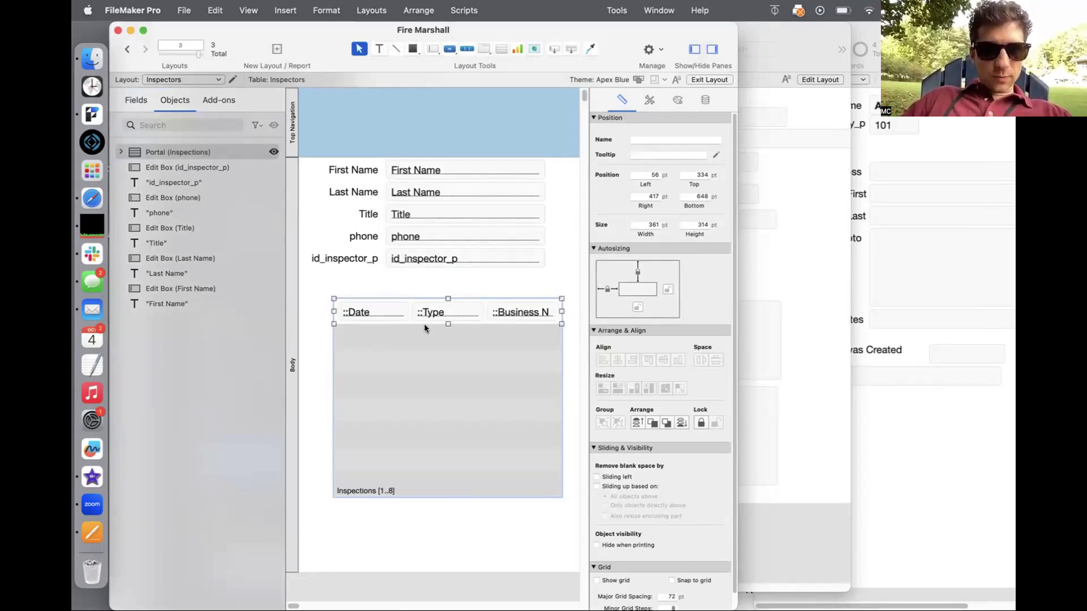
key("super+b")
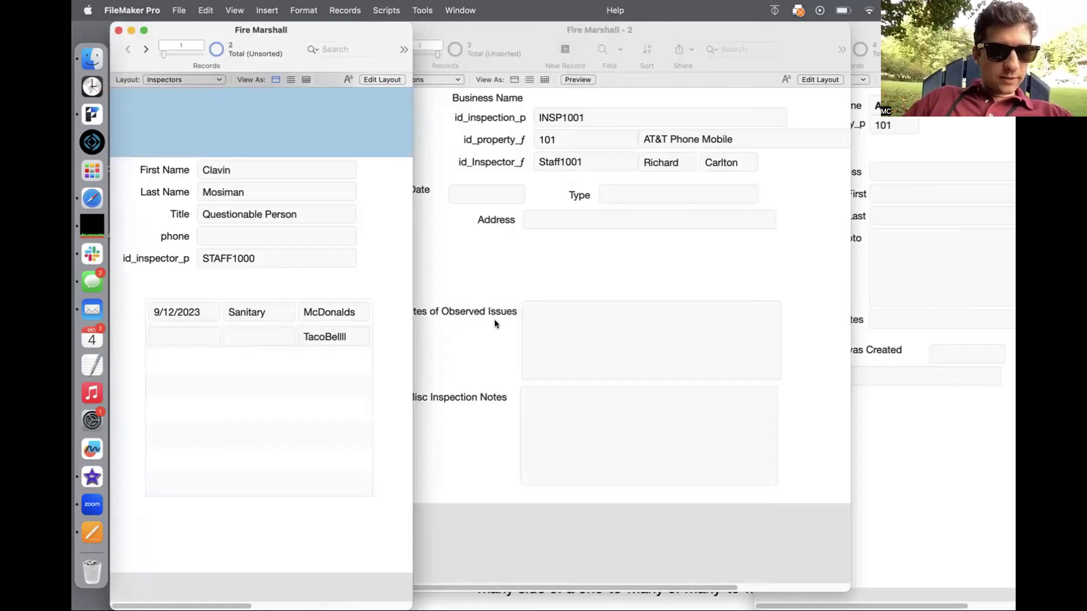
Step: Give inspection INSP1000 today's date, 10/4/2023, and the type 'Fire Inspection'
left_click(538, 279)
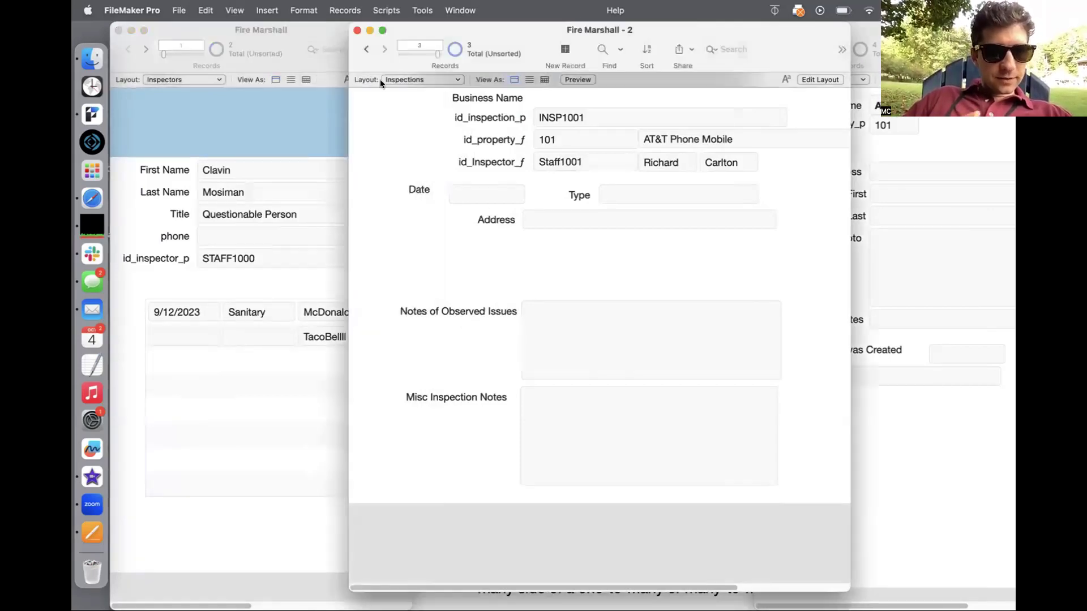
left_click(365, 47)
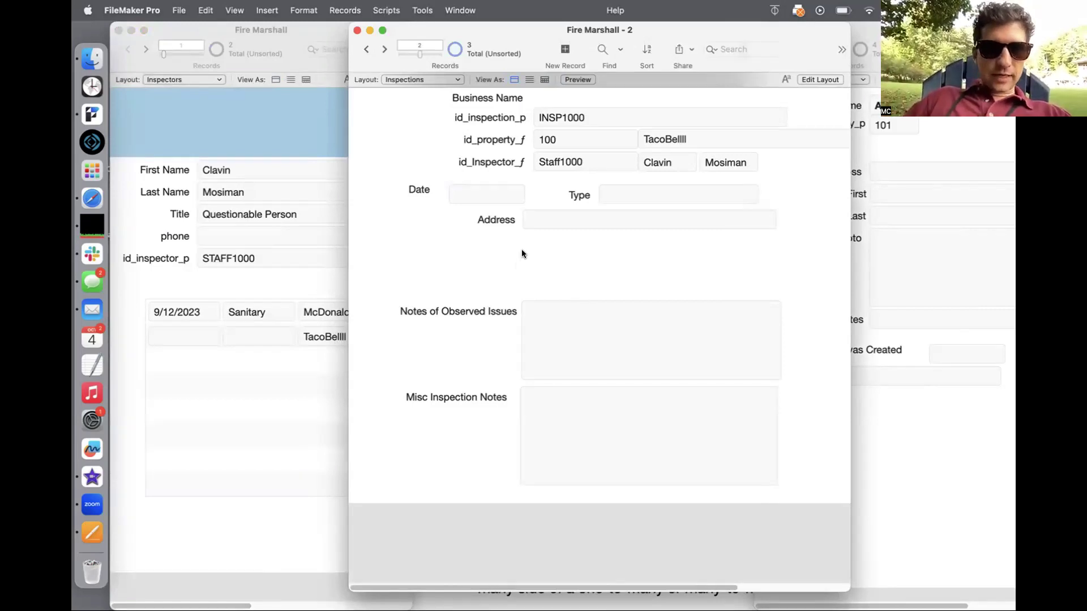
left_click(480, 189)
key("super+minus")
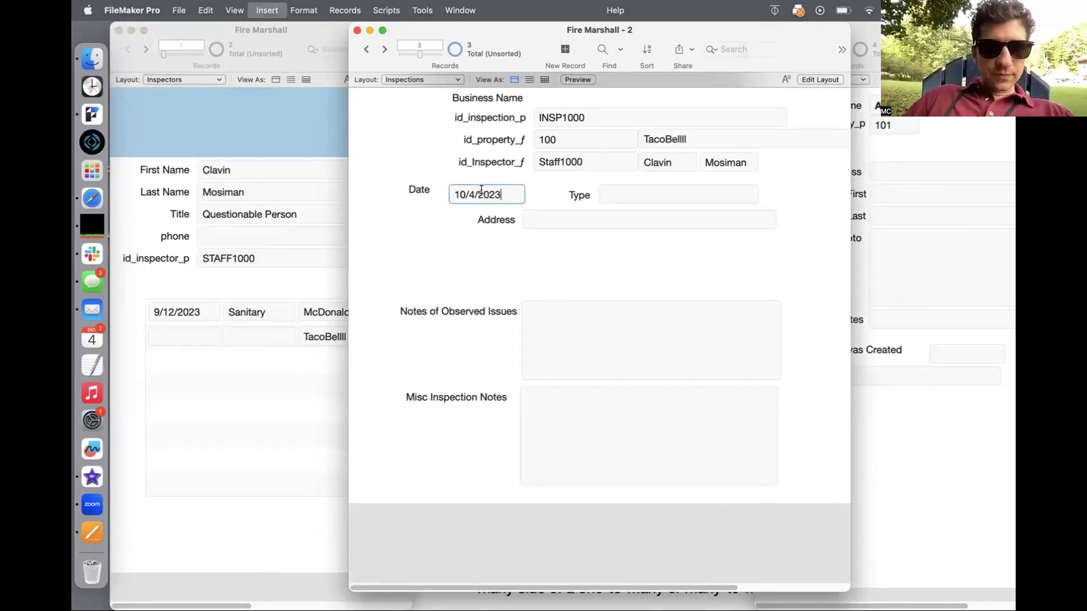
left_click(451, 243)
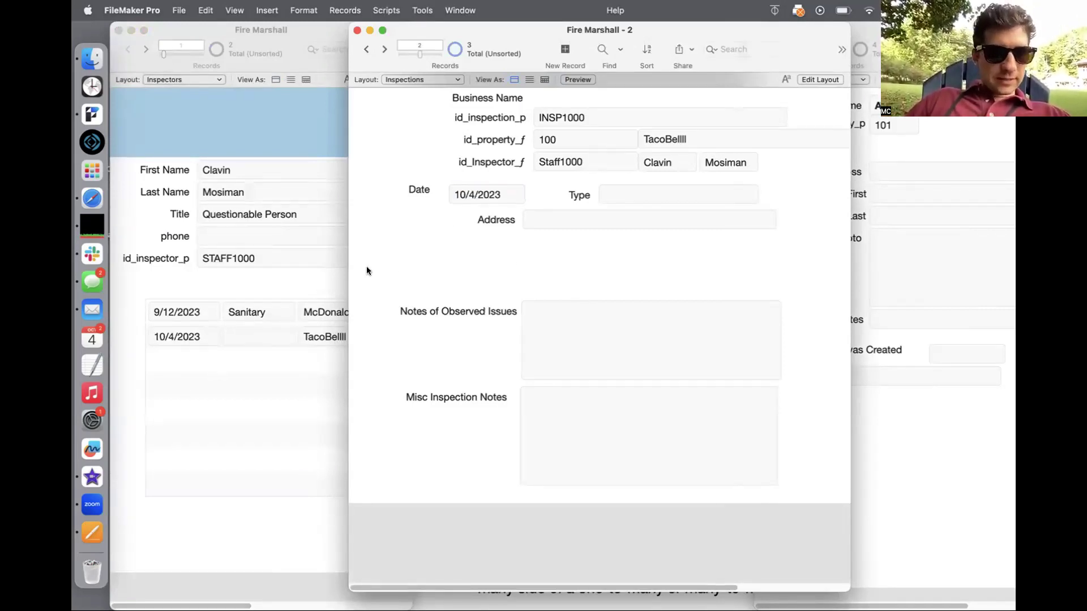
left_click(619, 190)
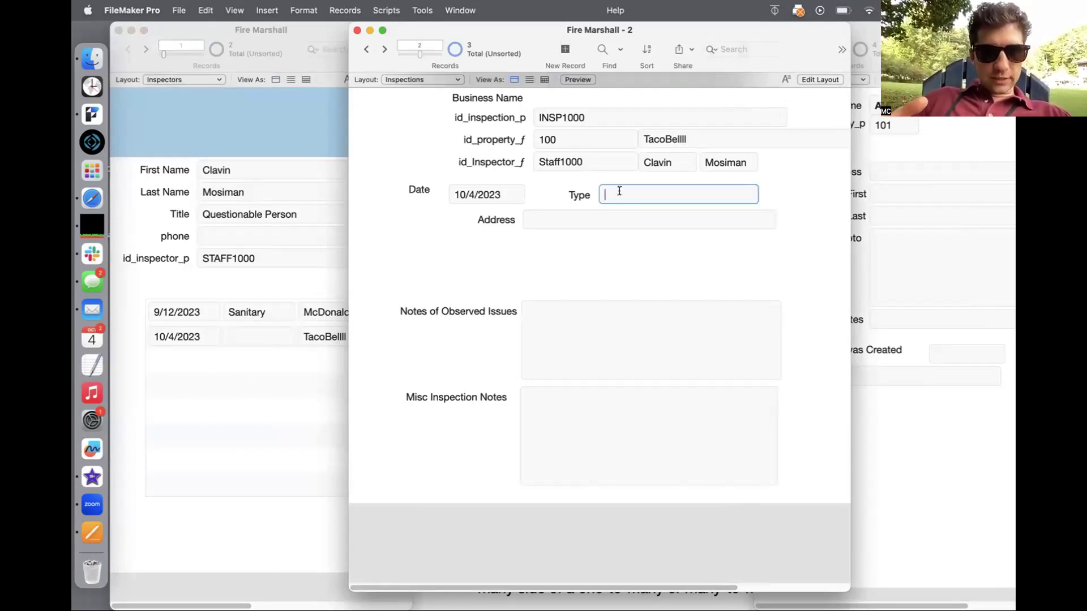
type("Fire ")
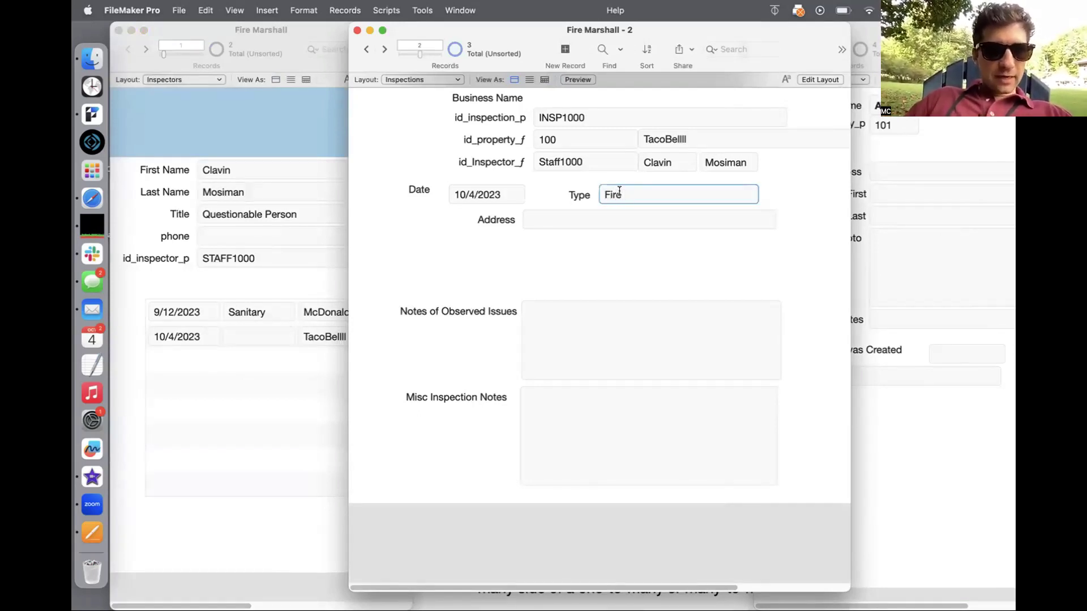
type("Inspection")
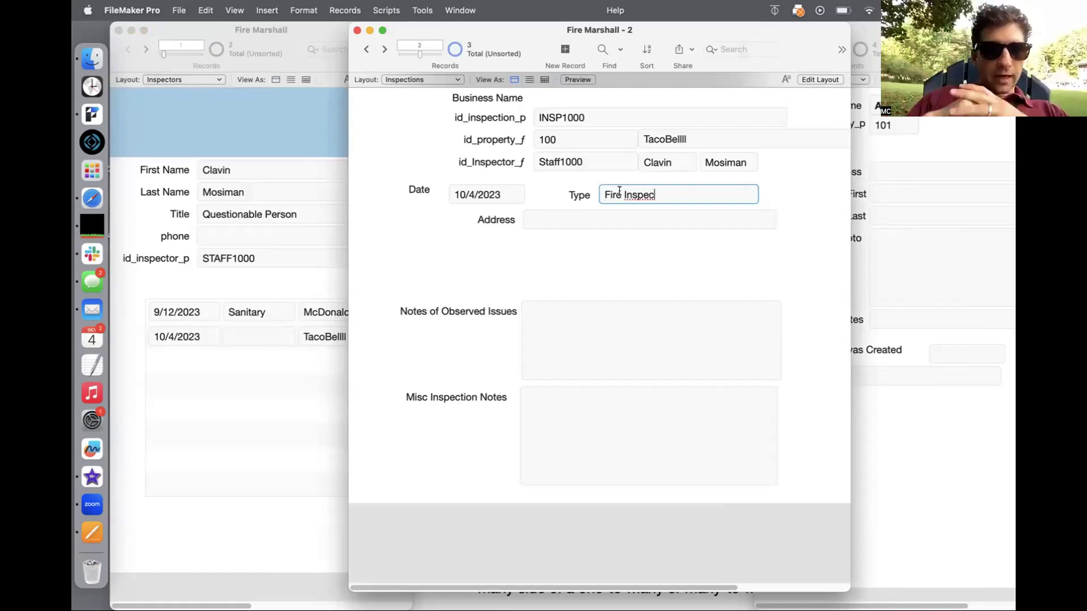
left_click(534, 262)
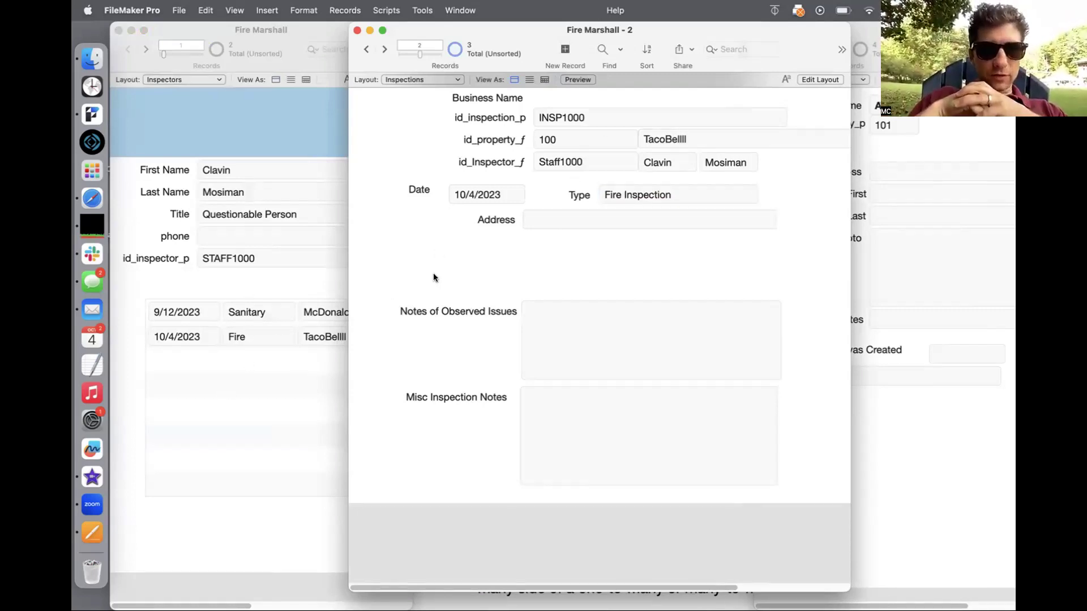
left_click_drag(501, 45, 422, 34)
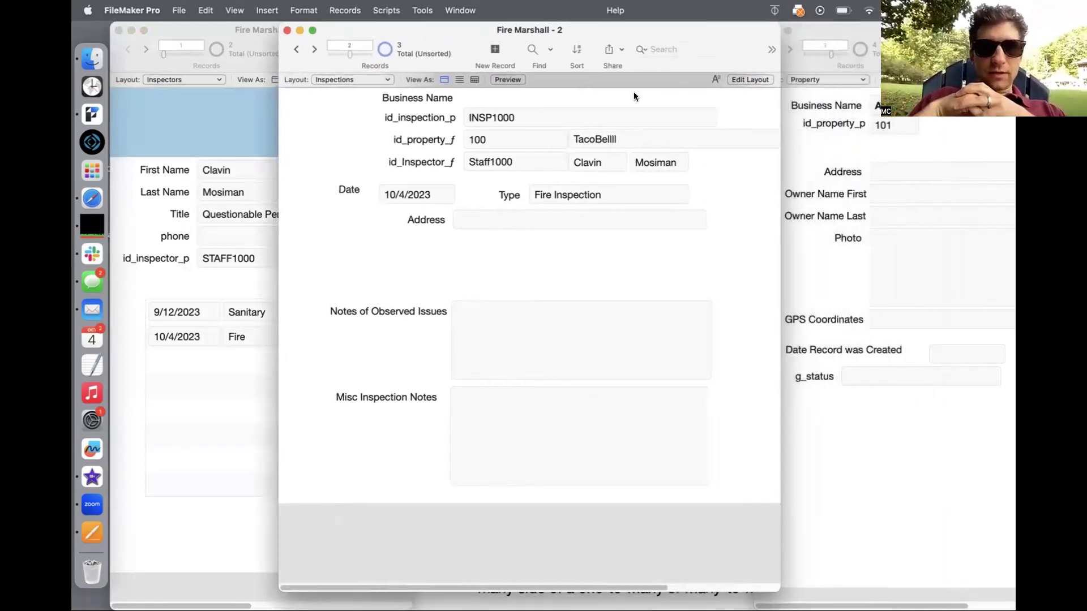
Step: In Layout mode, draw a portal below g_status on the Property layout
left_click(802, 173)
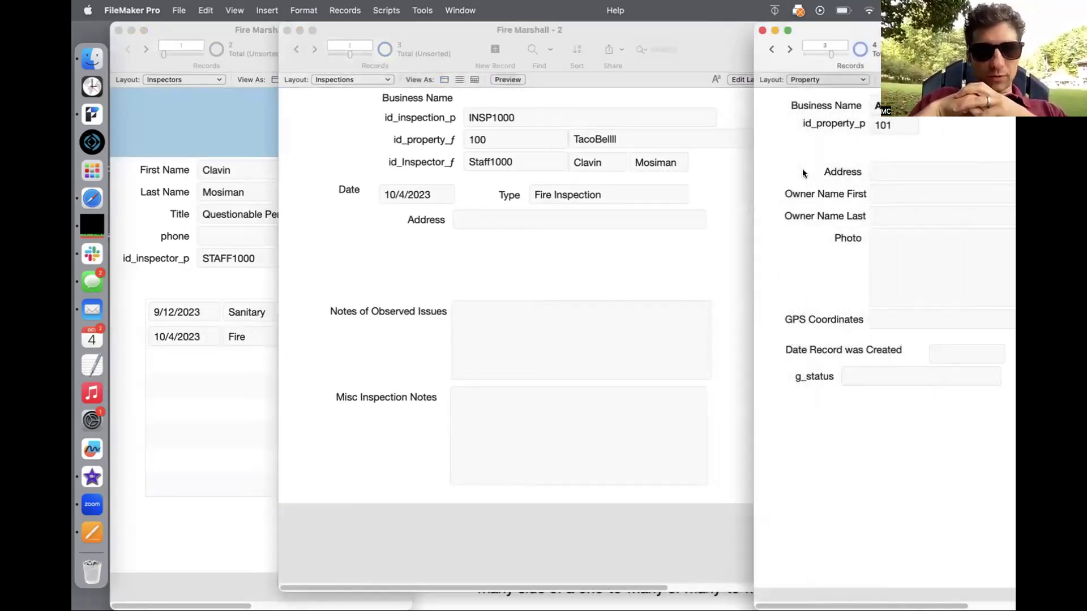
left_click_drag(866, 30, 776, 6)
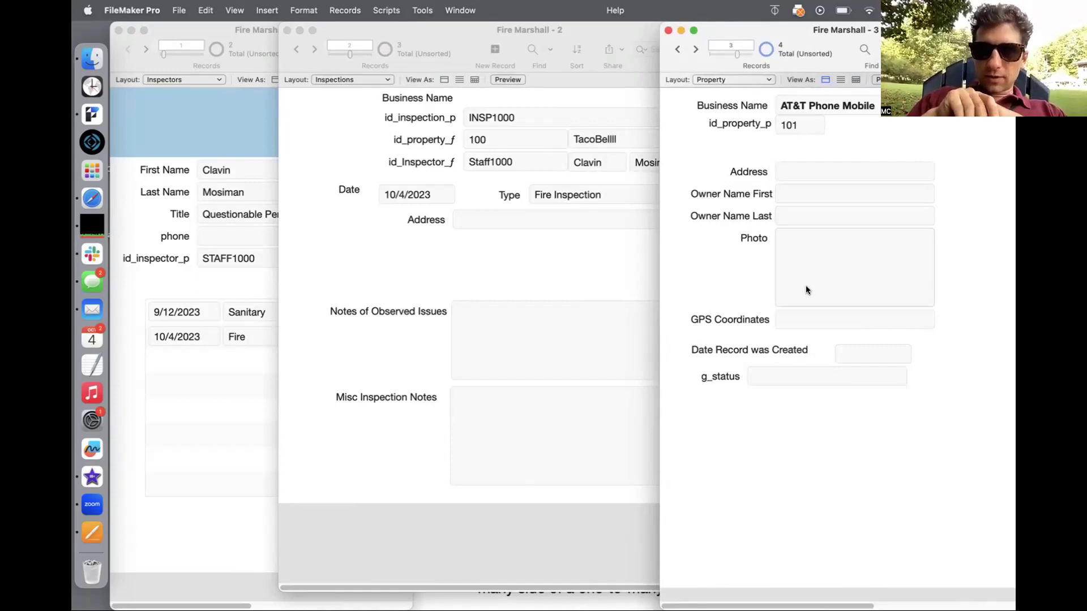
key("super+l")
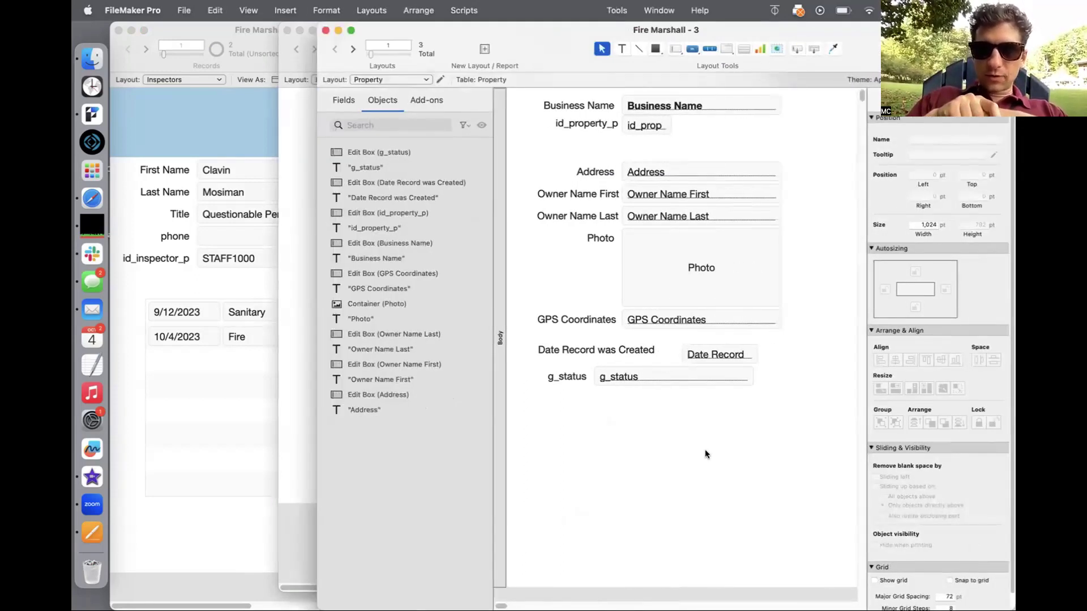
left_click(742, 49)
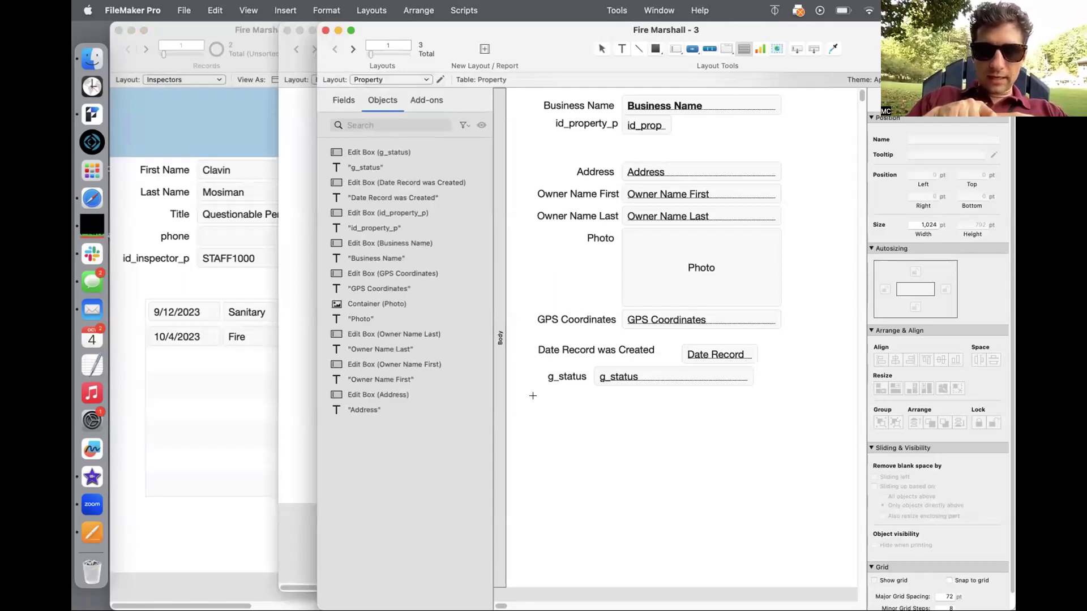
left_click_drag(533, 395, 837, 566)
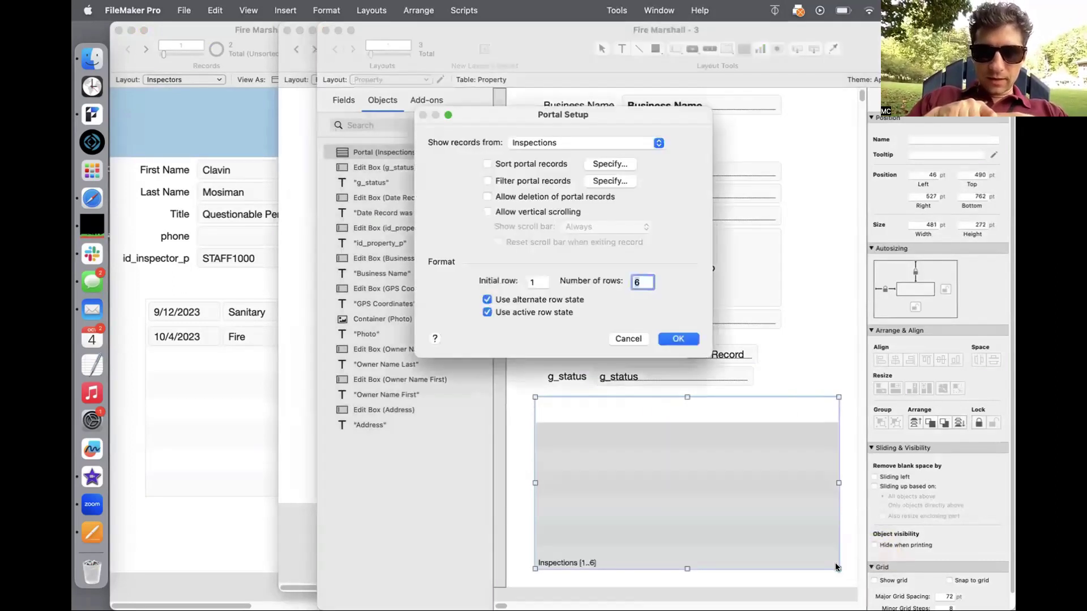
left_click(633, 147)
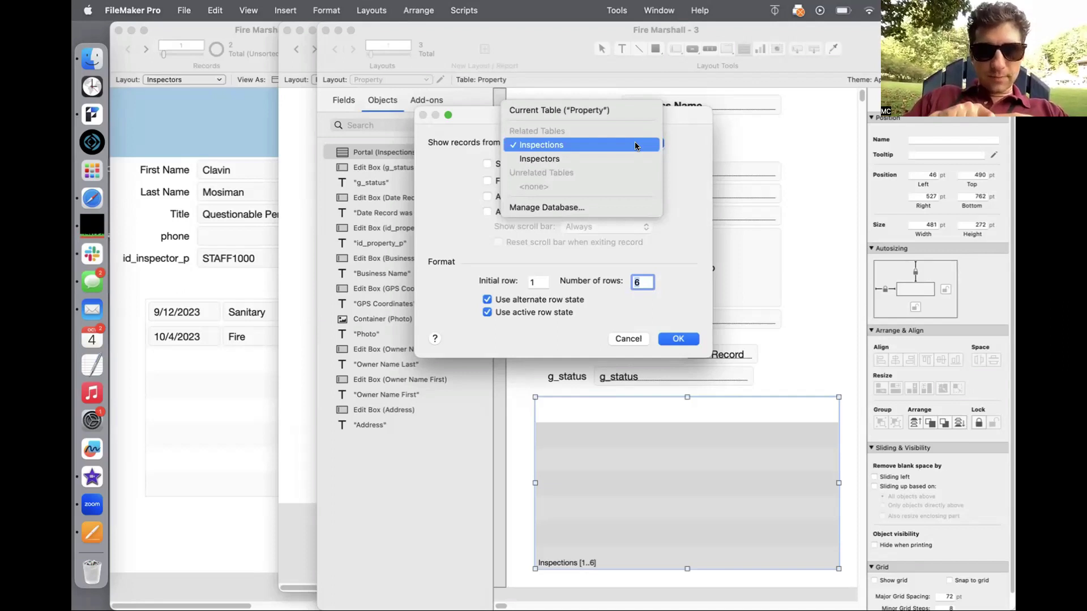
Step: Set the portal to 6 rows of Inspections with Date, Type, and inspector First and Last Name
left_click(637, 146)
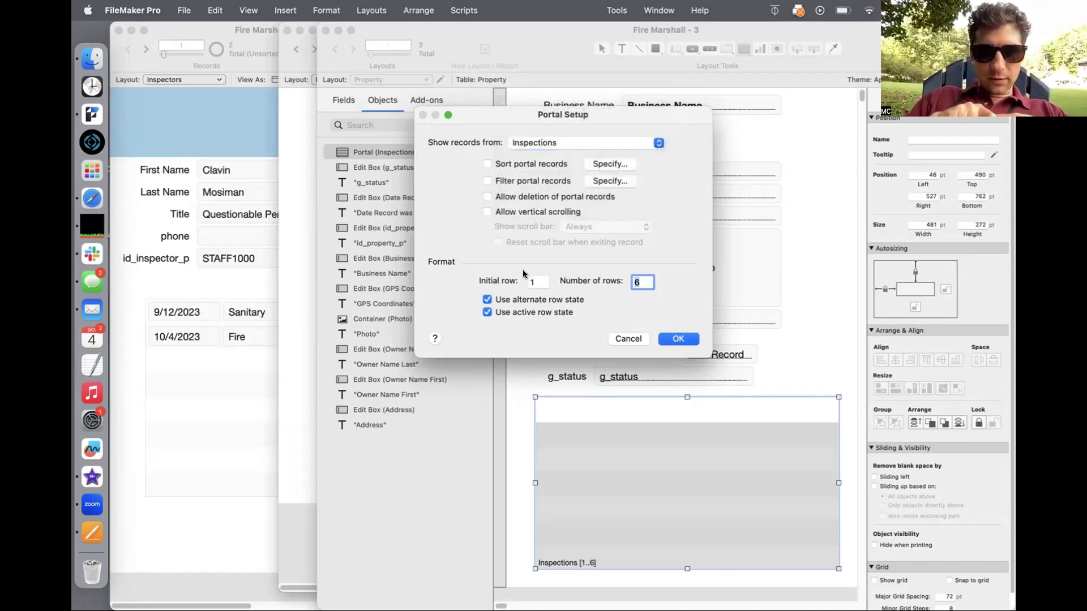
left_click(667, 340)
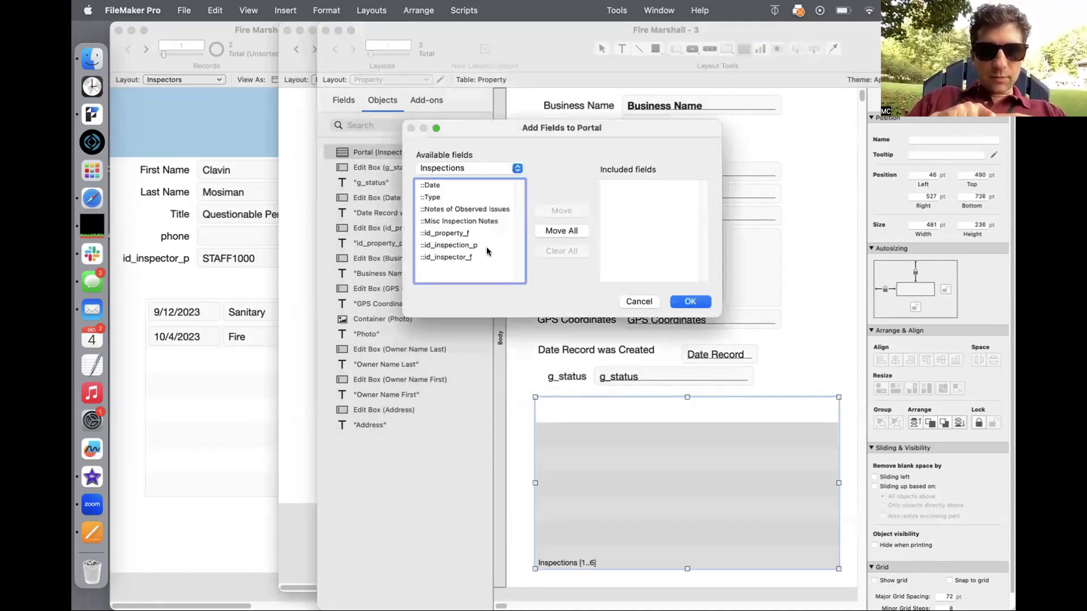
double_click(438, 186)
double_click(434, 196)
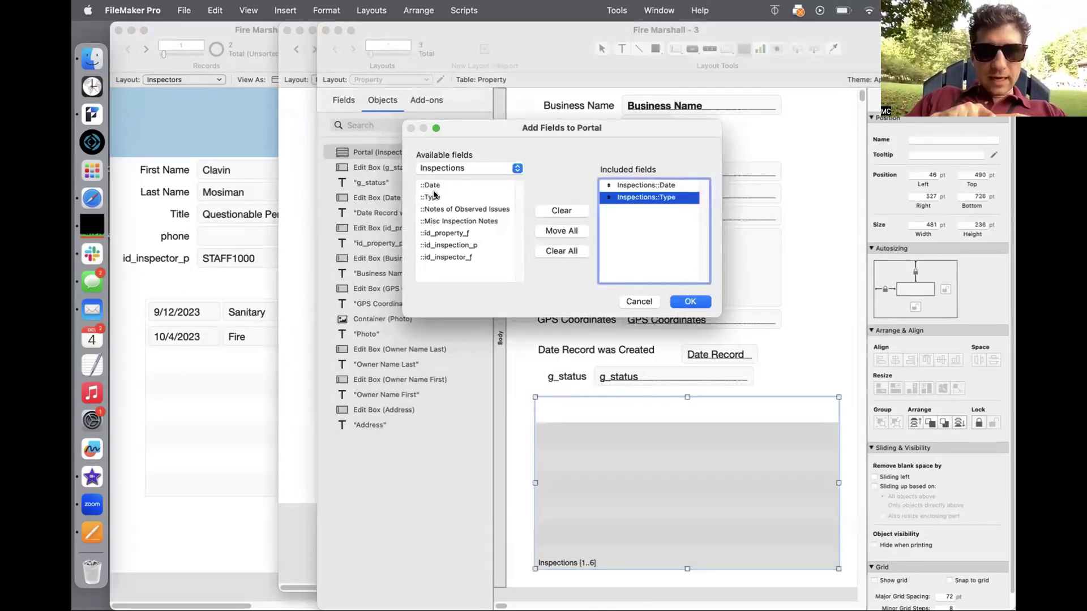
left_click(465, 168)
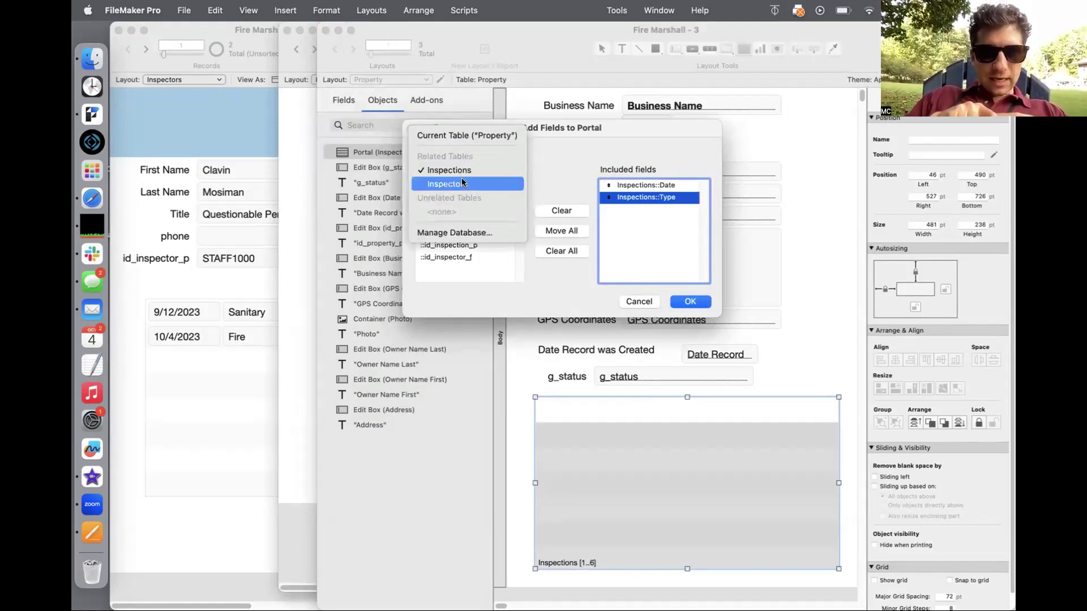
left_click(461, 181)
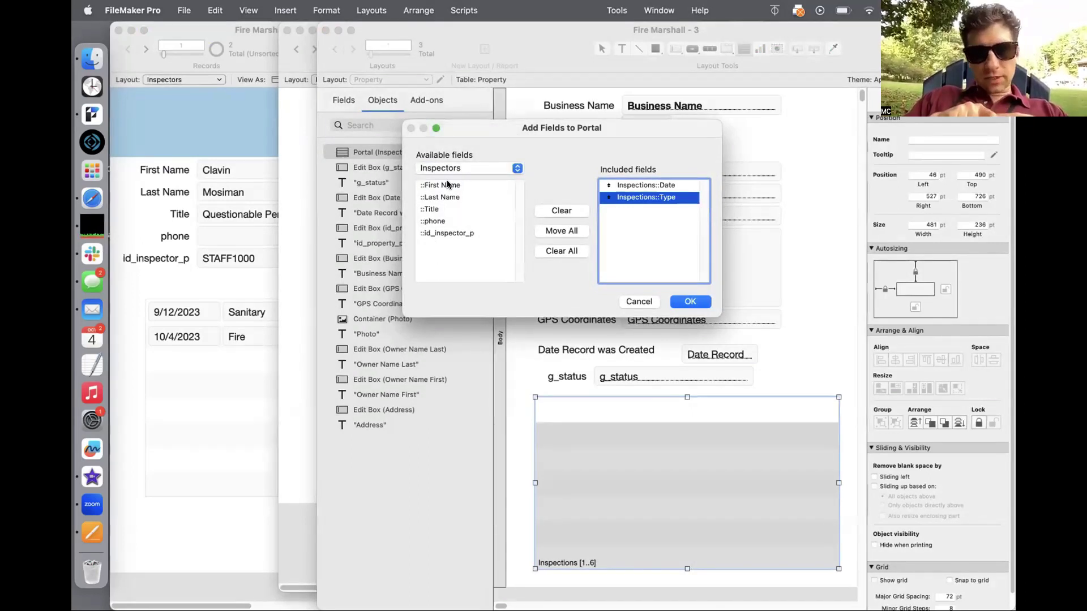
double_click(447, 185)
left_click(445, 196)
double_click(446, 196)
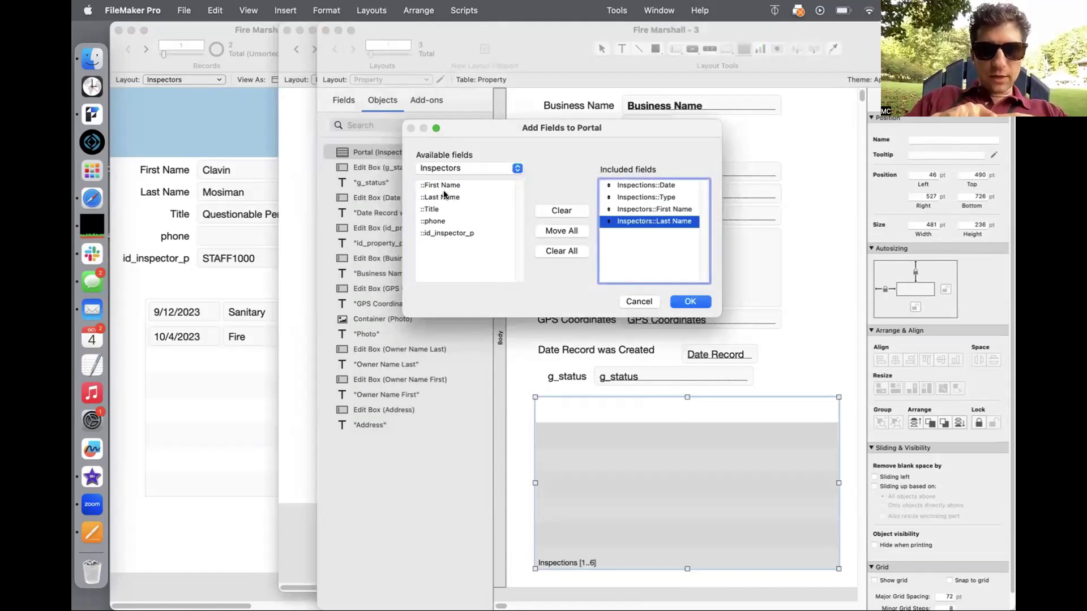
left_click(690, 301)
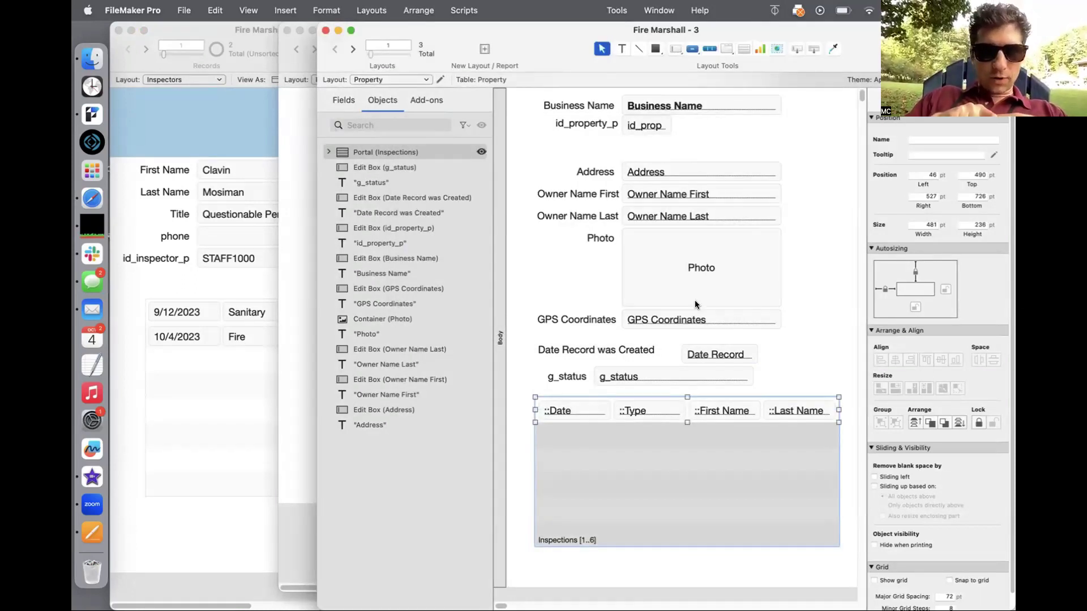
key("super+b")
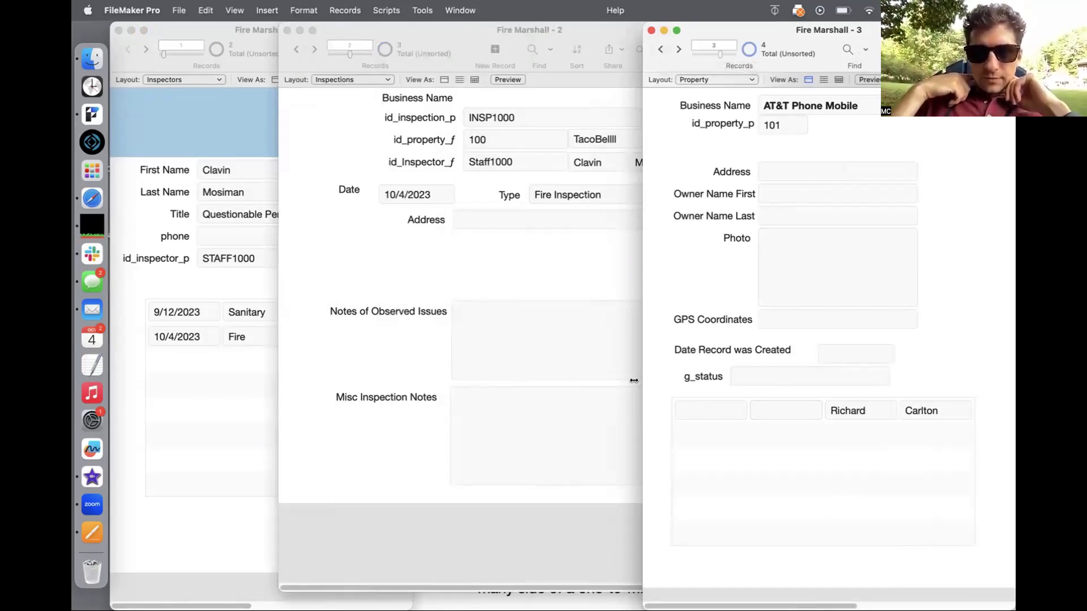
Step: Give inspection INSP1001 the date 10/4/2023 and type 'Check the Bath room', fixing the typo
left_click(553, 264)
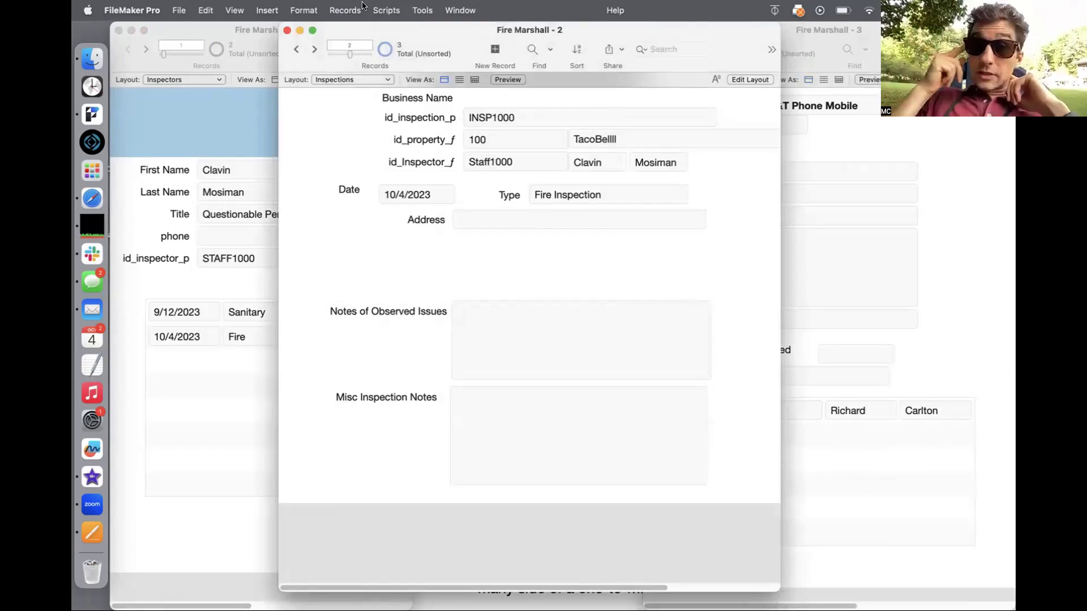
left_click(312, 48)
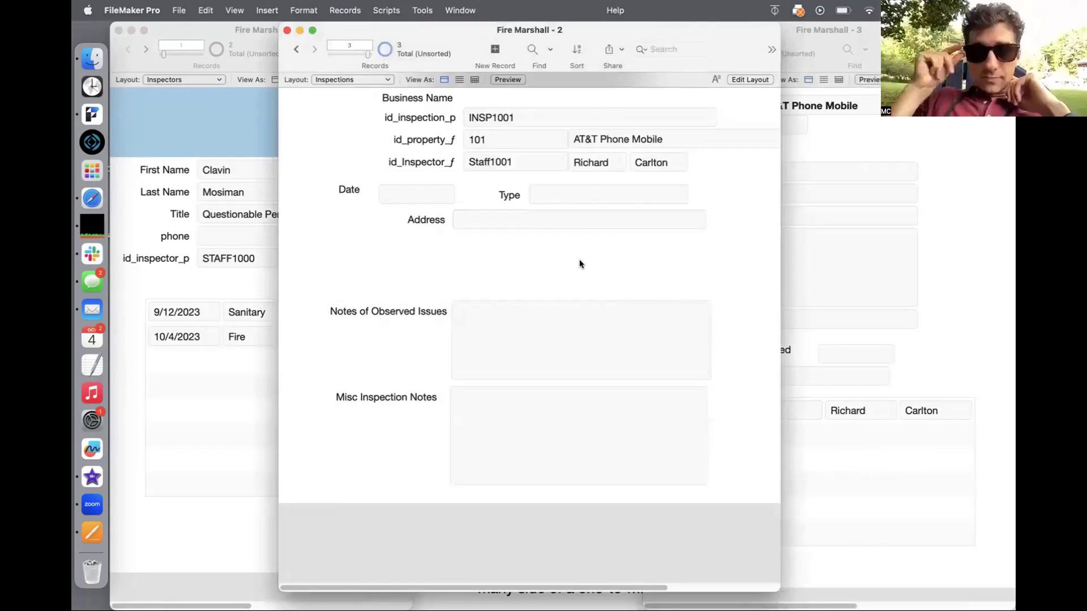
left_click(403, 199)
key("super+minus")
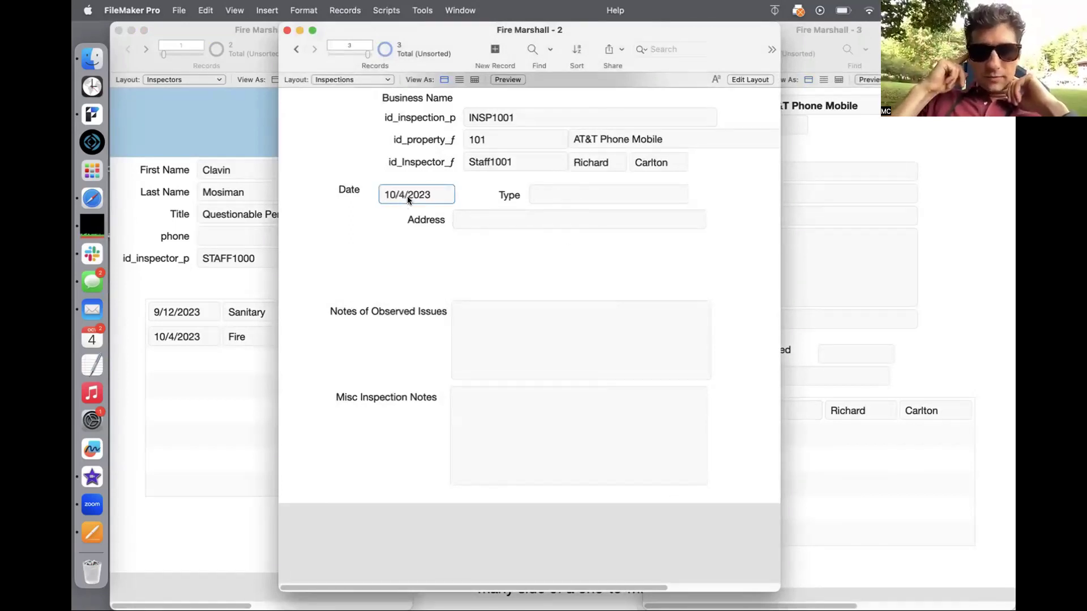
left_click(541, 186)
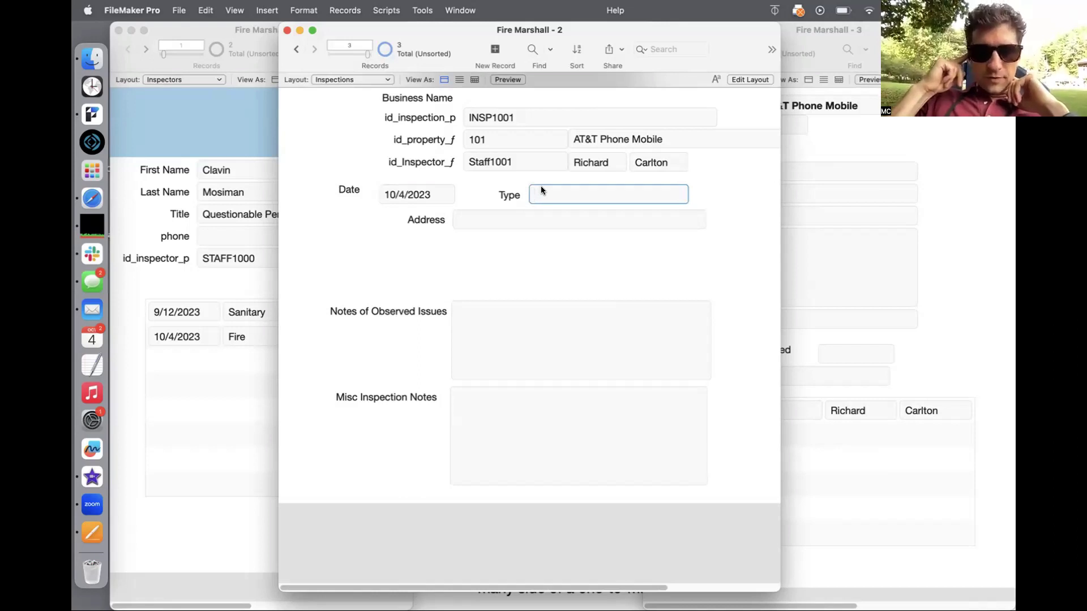
type("Check the Batheroom")
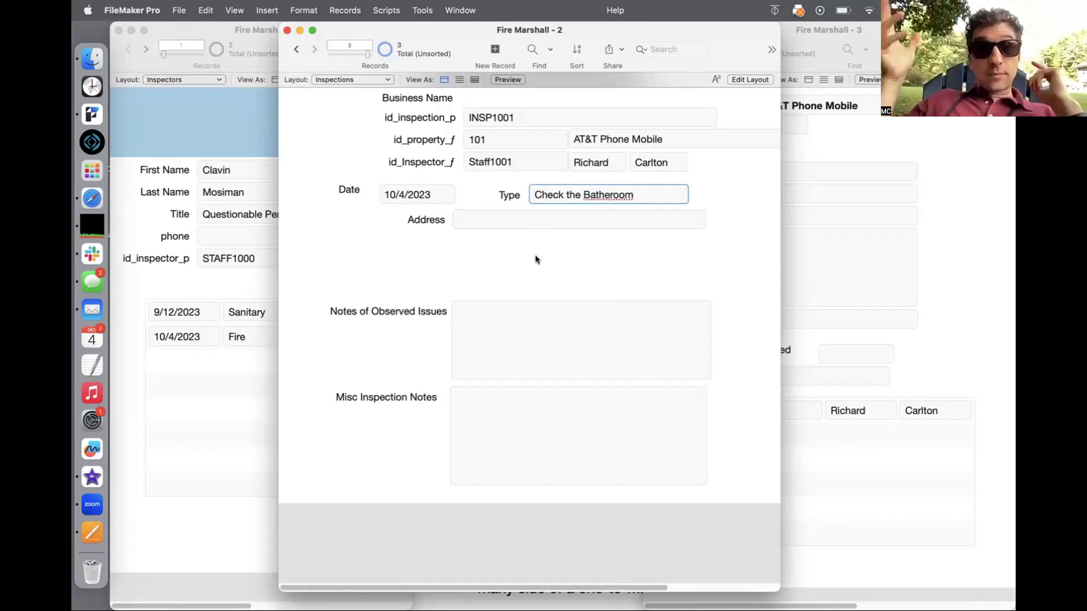
left_click(608, 194)
key("BackSpace")
left_click(589, 267)
left_click(988, 423)
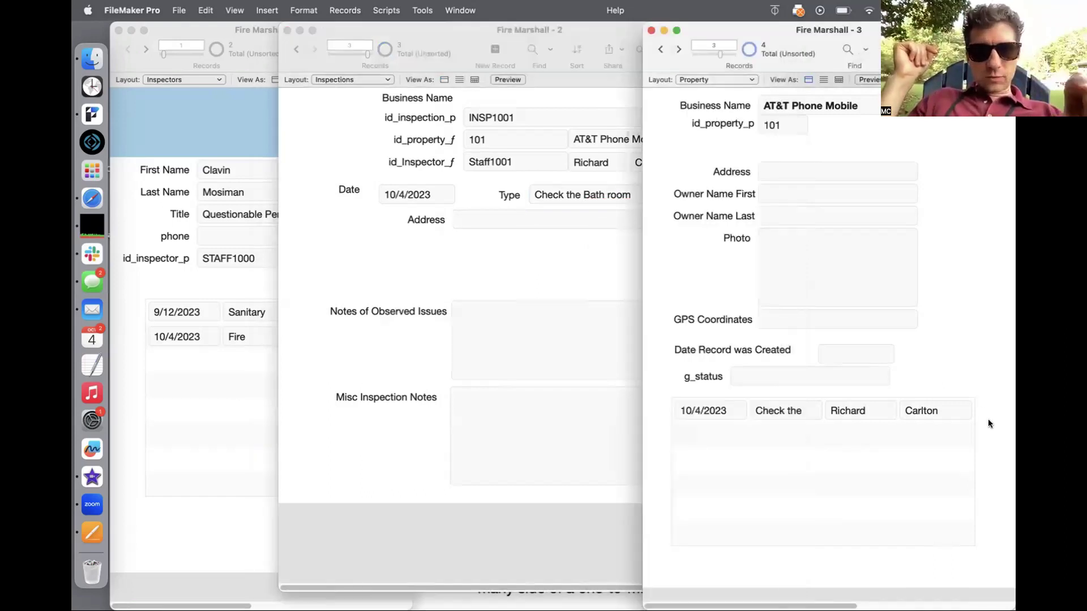
left_click(559, 272)
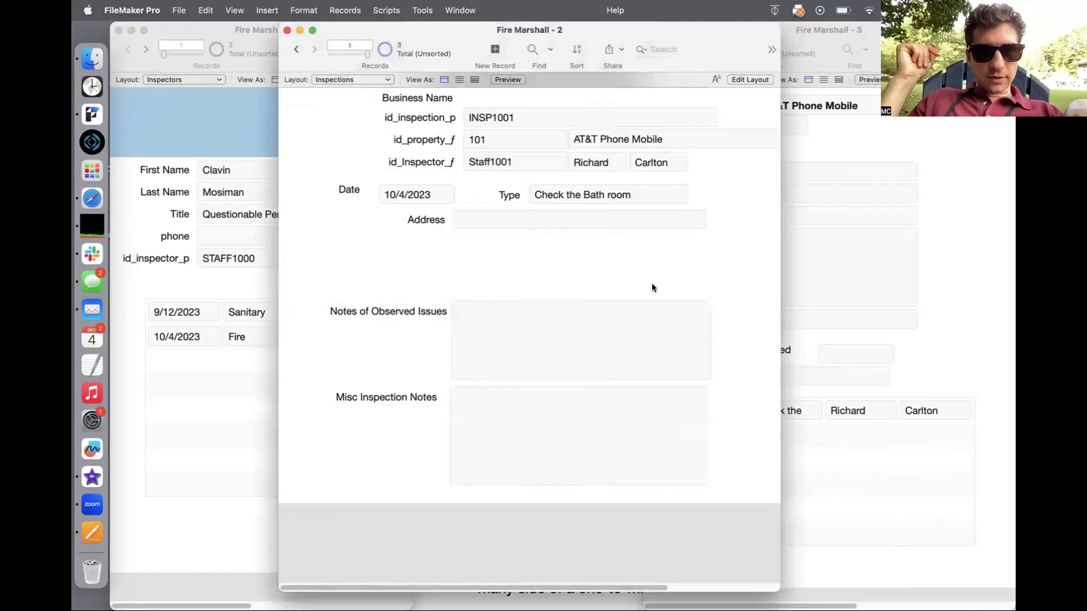
Step: Duplicate the AT&T Phone Mobile inspection as new record INSP1003
key("super+f")
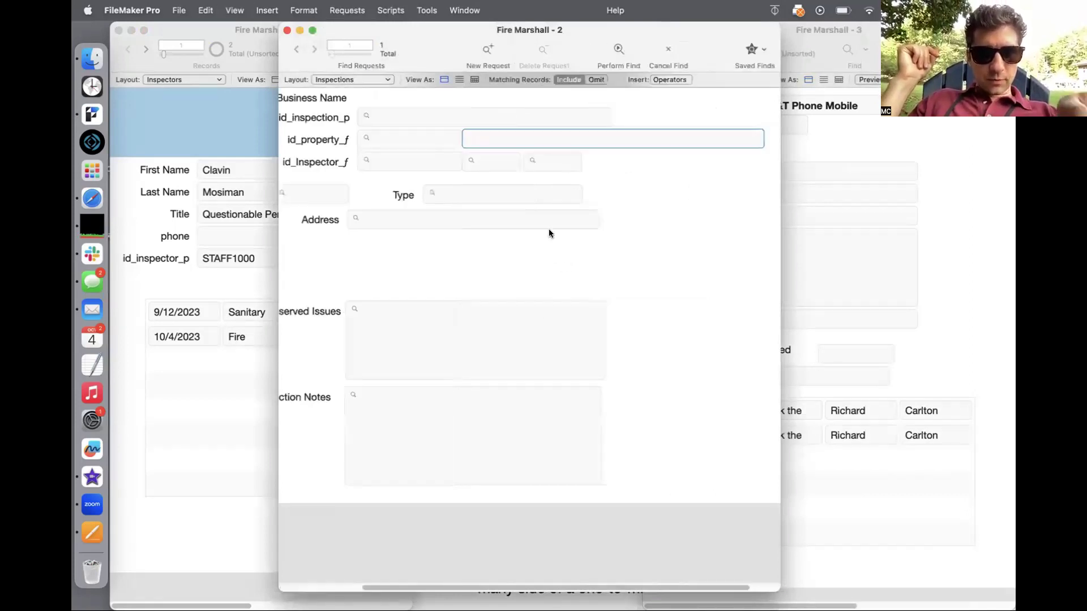
scroll(549, 233, "left", 4)
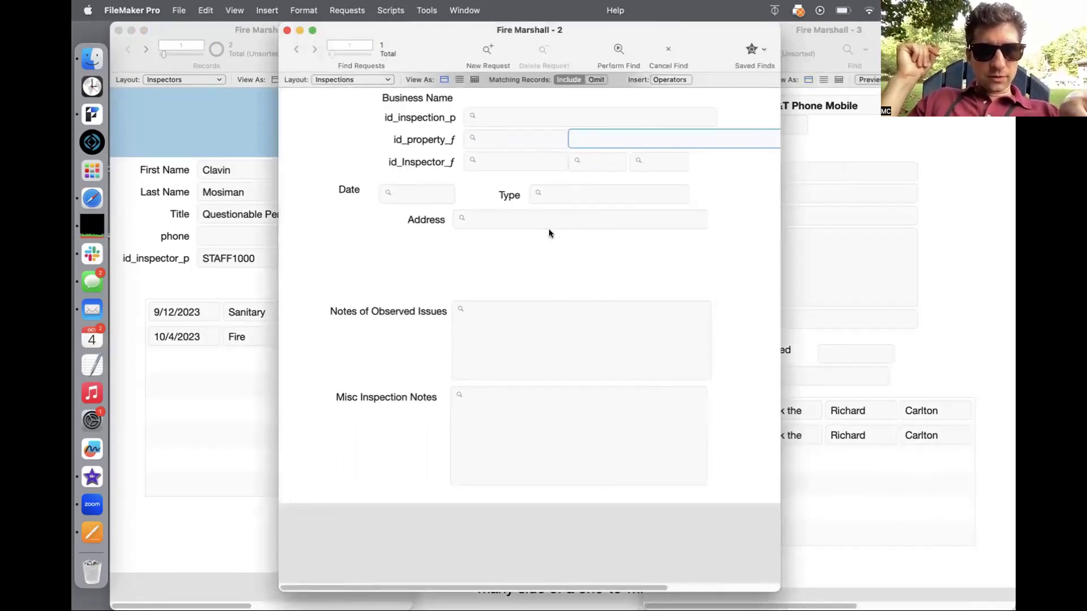
key("Escape")
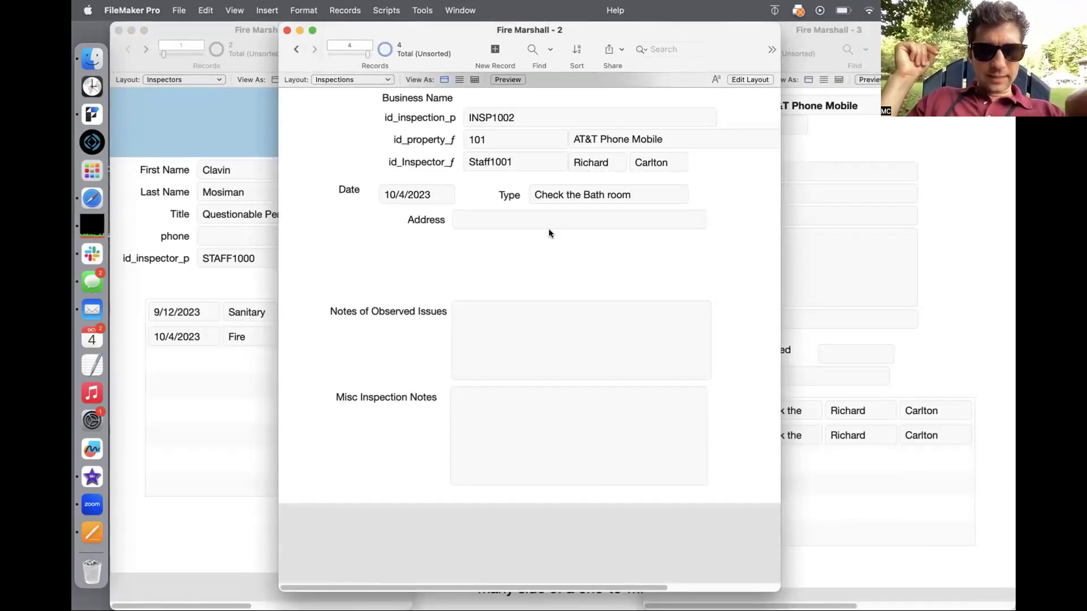
key("super+n")
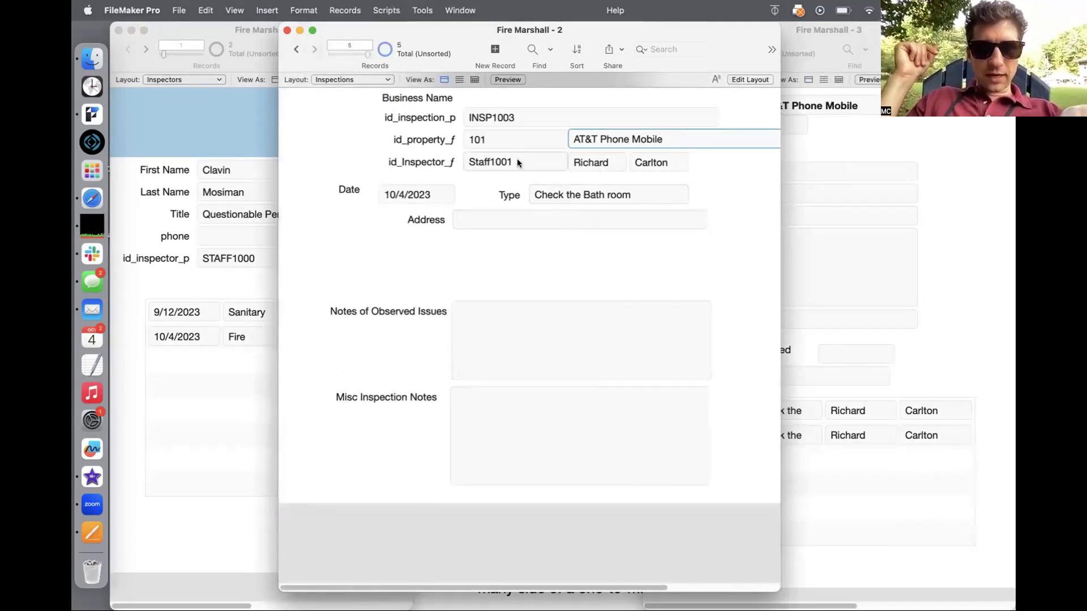
Step: Change INSP1003's inspector ID from Staff1001 to Staff1000
left_click(517, 161)
key("BackSpace")
type("0")
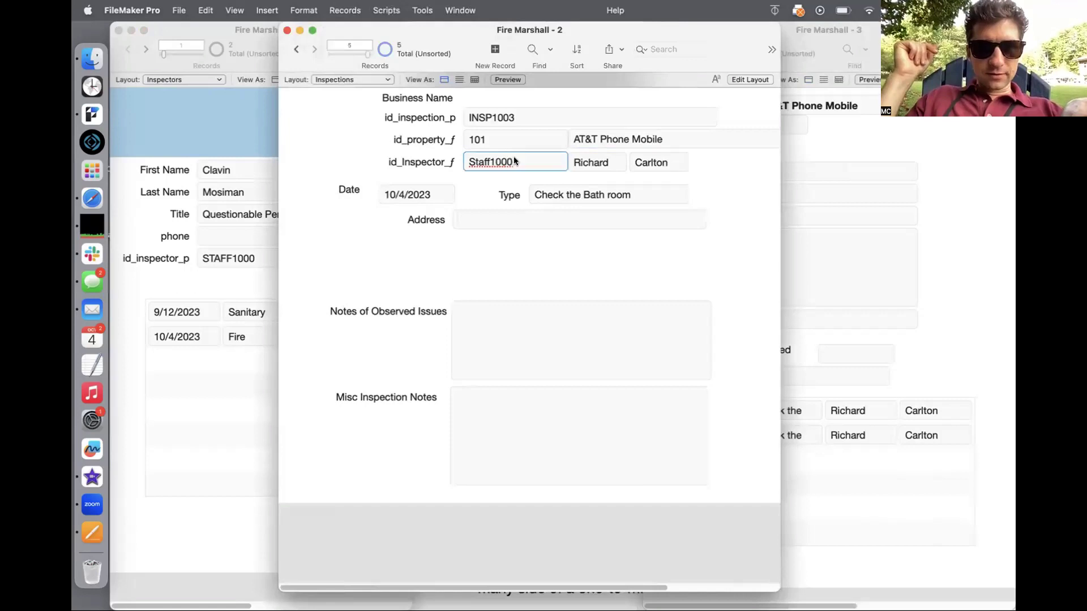
left_click(472, 194)
Step: Set inspection INSP1003's date to 9/3/2022
left_click(643, 192)
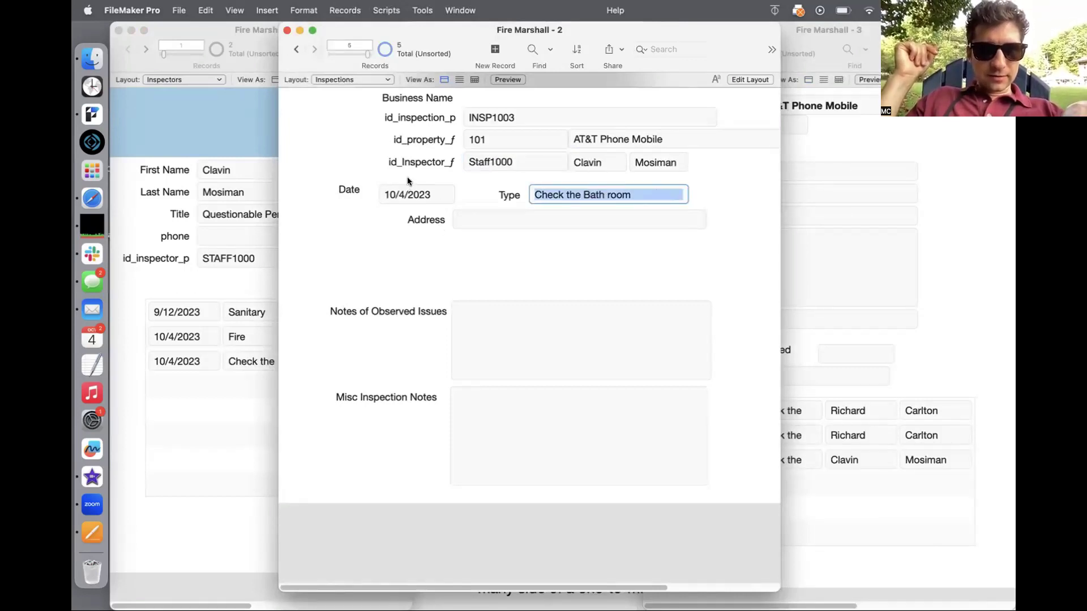
left_click(400, 197)
type("9/3/2022")
left_click(376, 233)
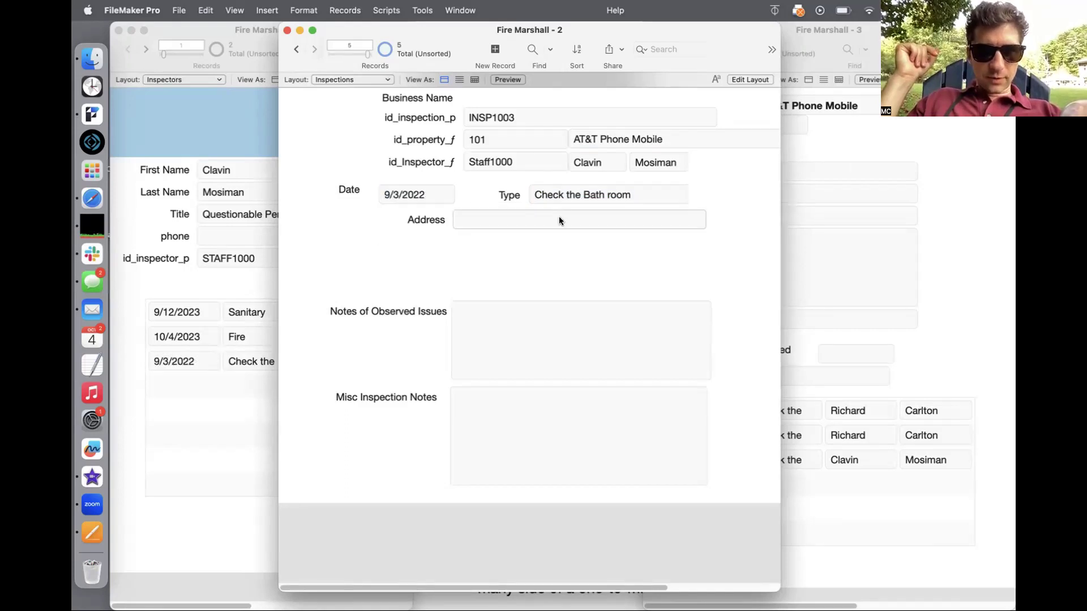
Step: Enter the type 'Checked Ice cream', fixing the typo, and check it in the Property window
left_click(581, 190)
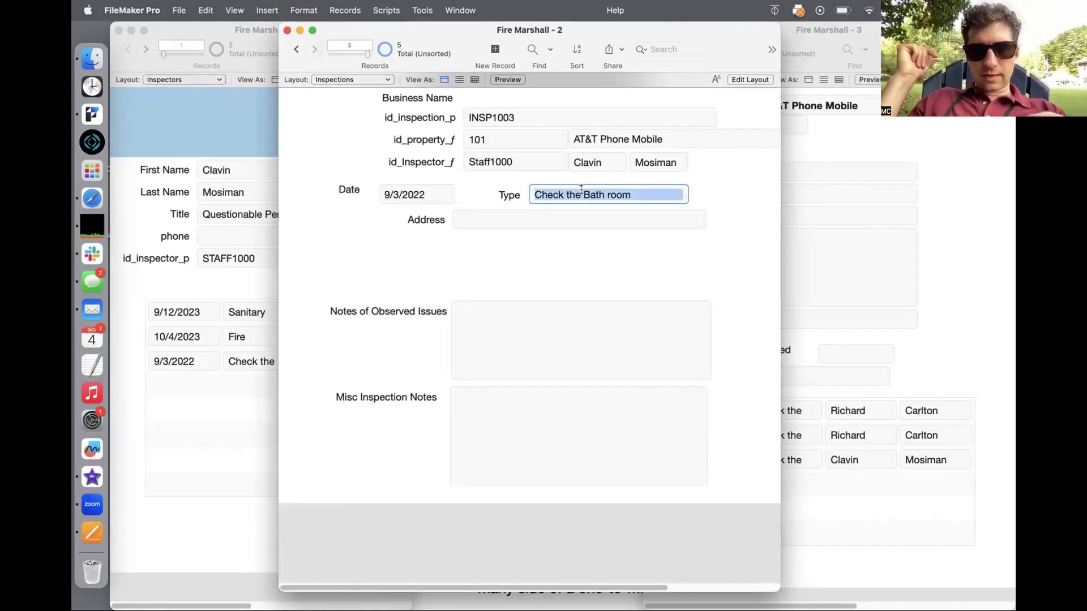
type("Check")
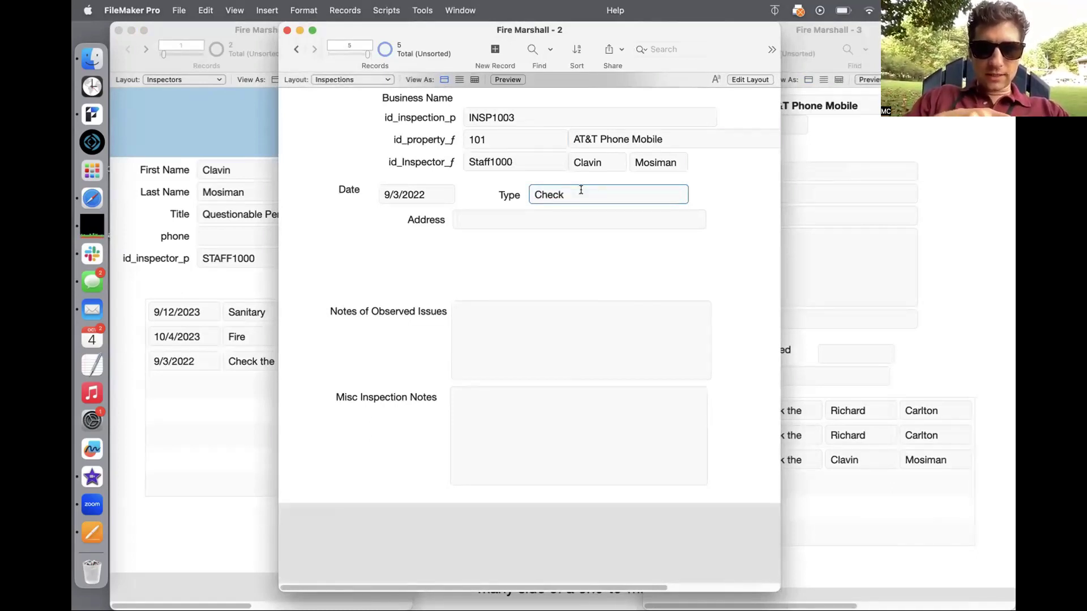
type("ed icrecr")
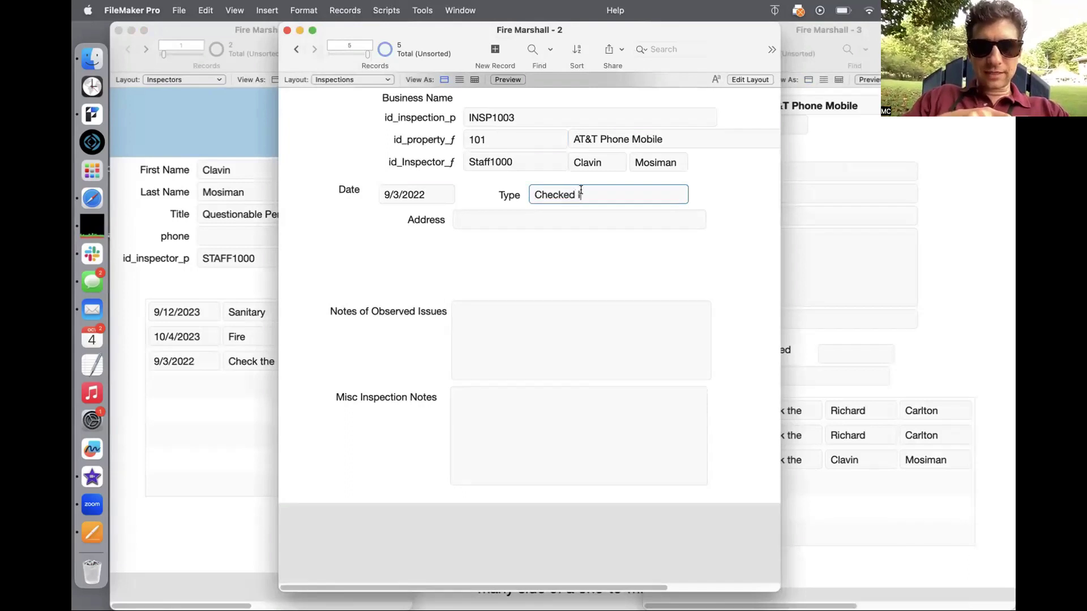
type("eam")
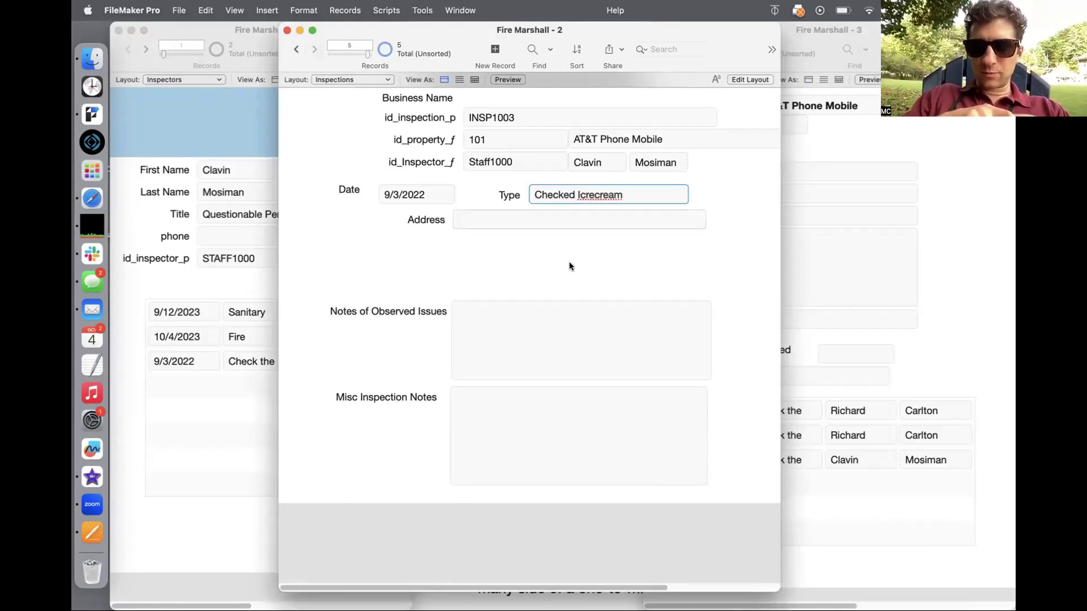
left_click(592, 196)
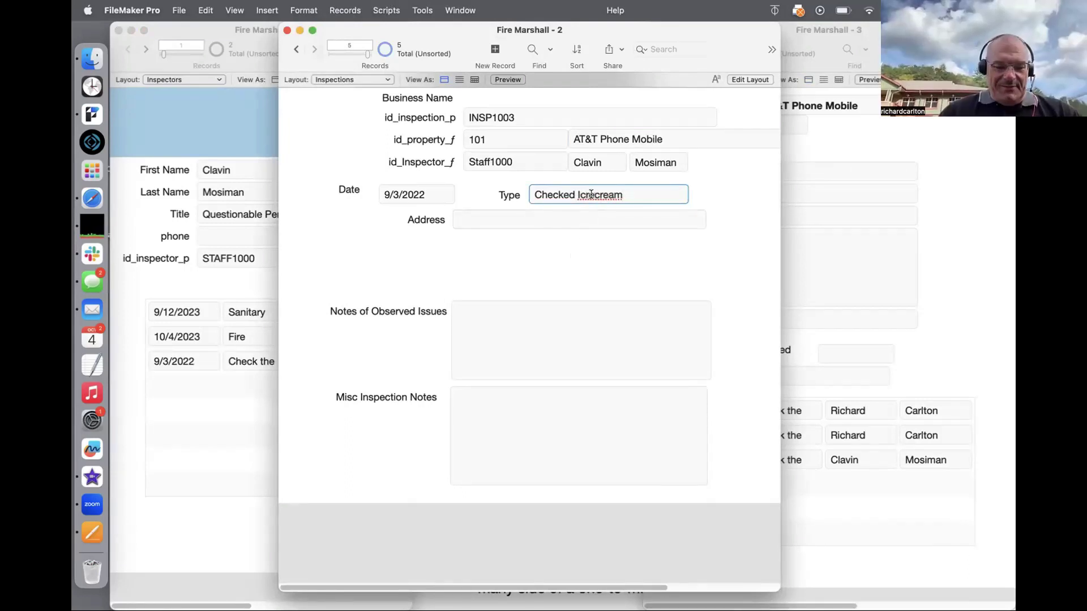
key("BackSpace")
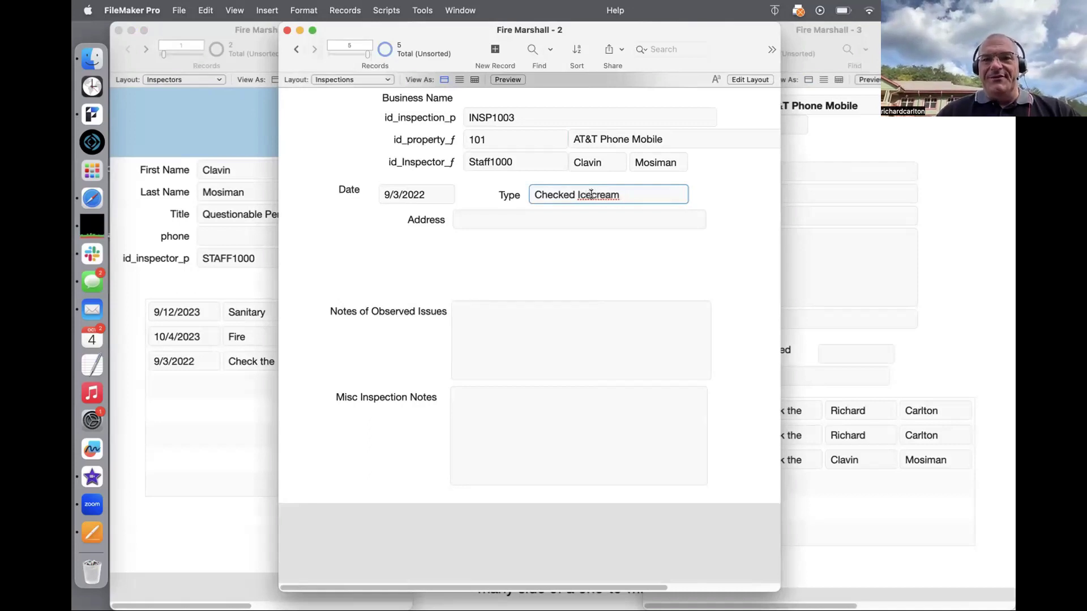
key("BackSpace")
type("e")
left_click(592, 255)
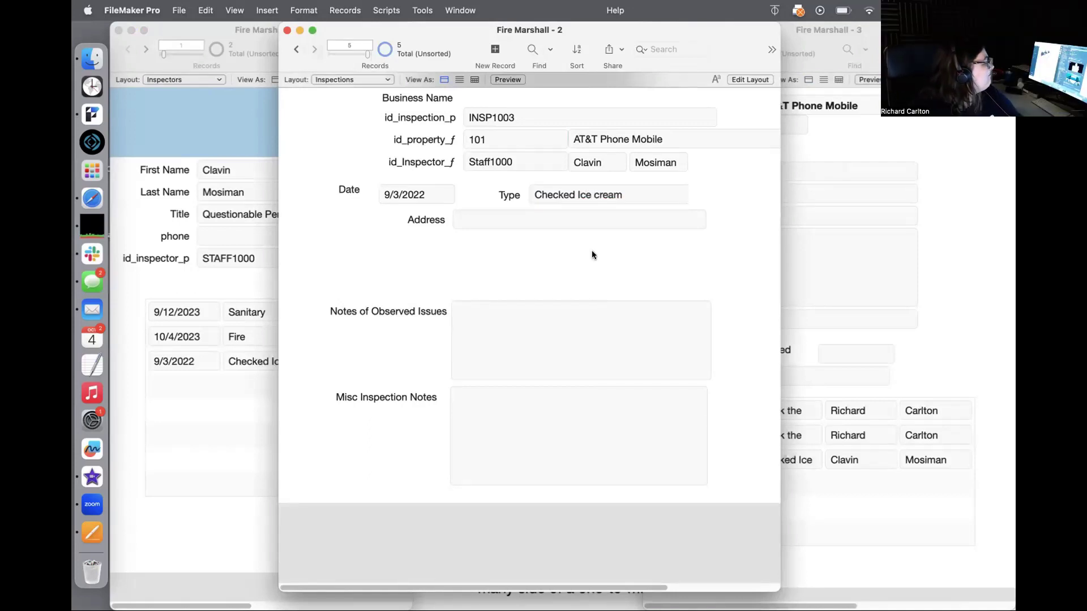
left_click(964, 226)
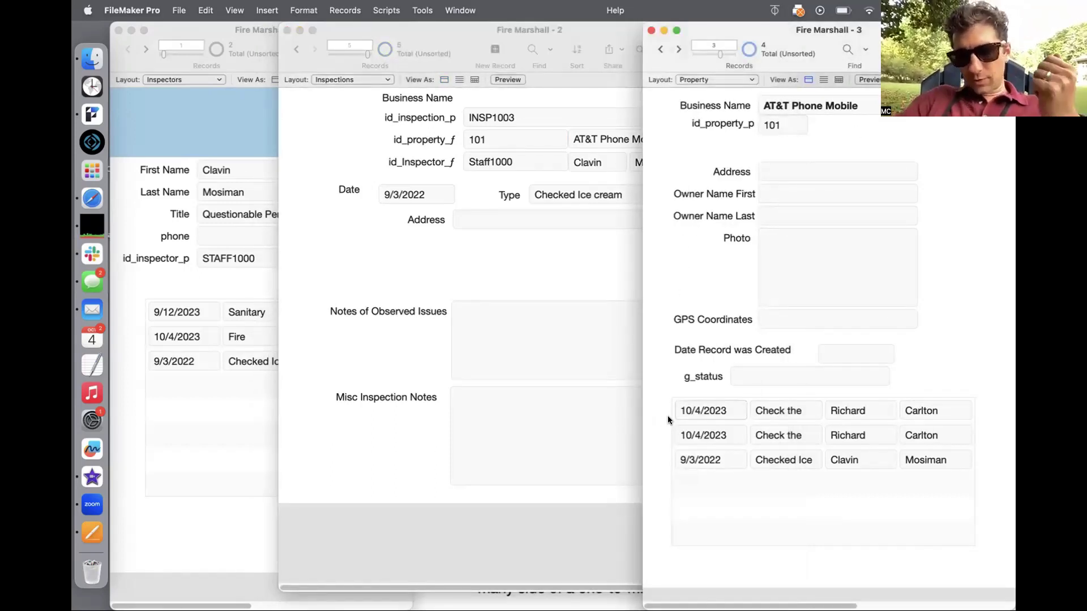
left_click(552, 331)
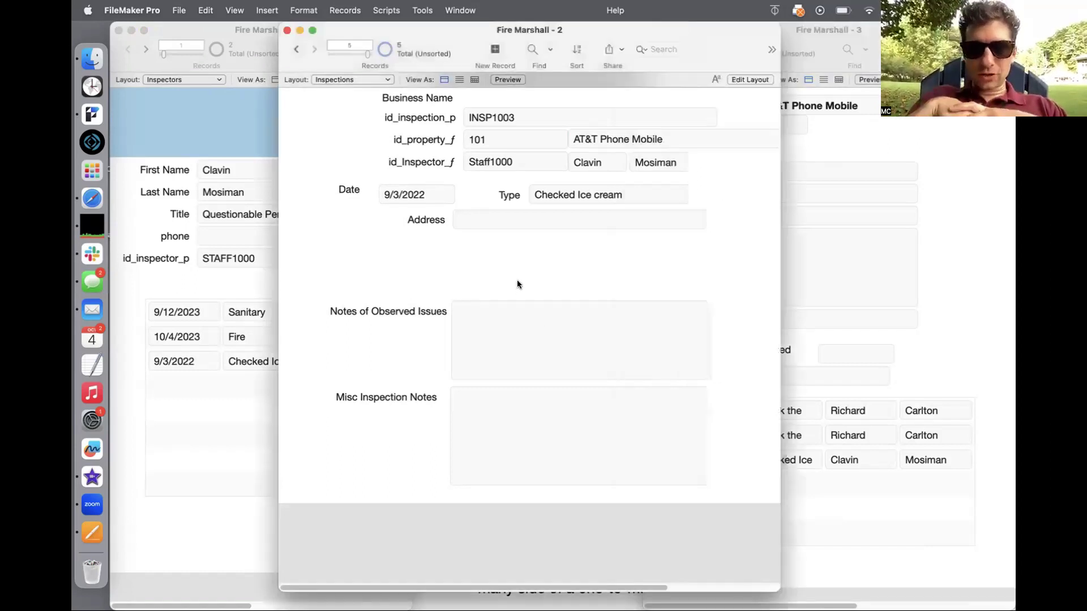
Step: Go back to INSP1002 and replace its type with 'Checked for Aliens'
left_click(296, 51)
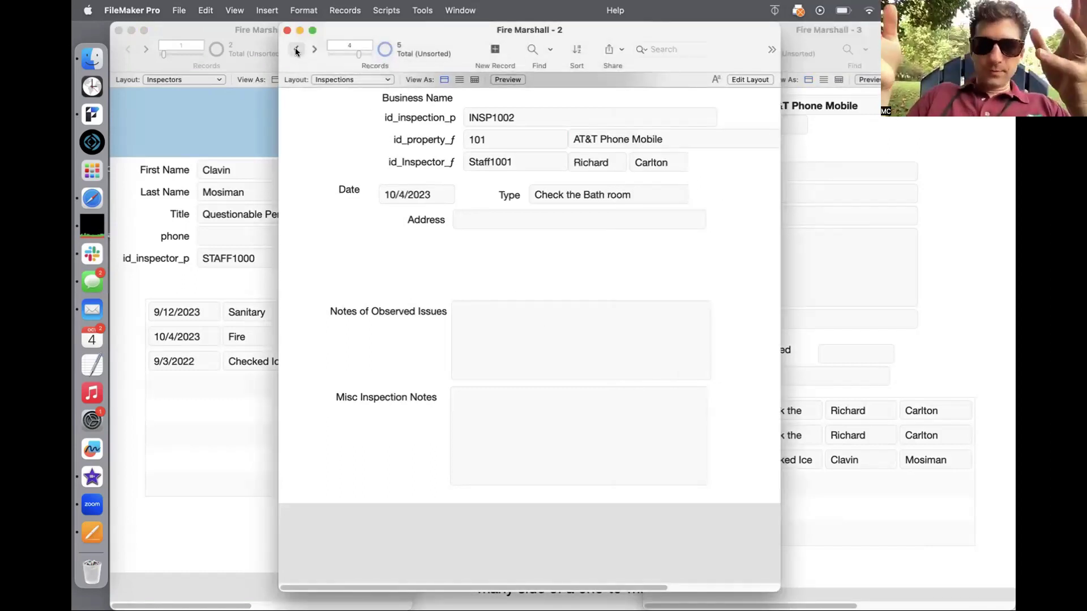
left_click(594, 194)
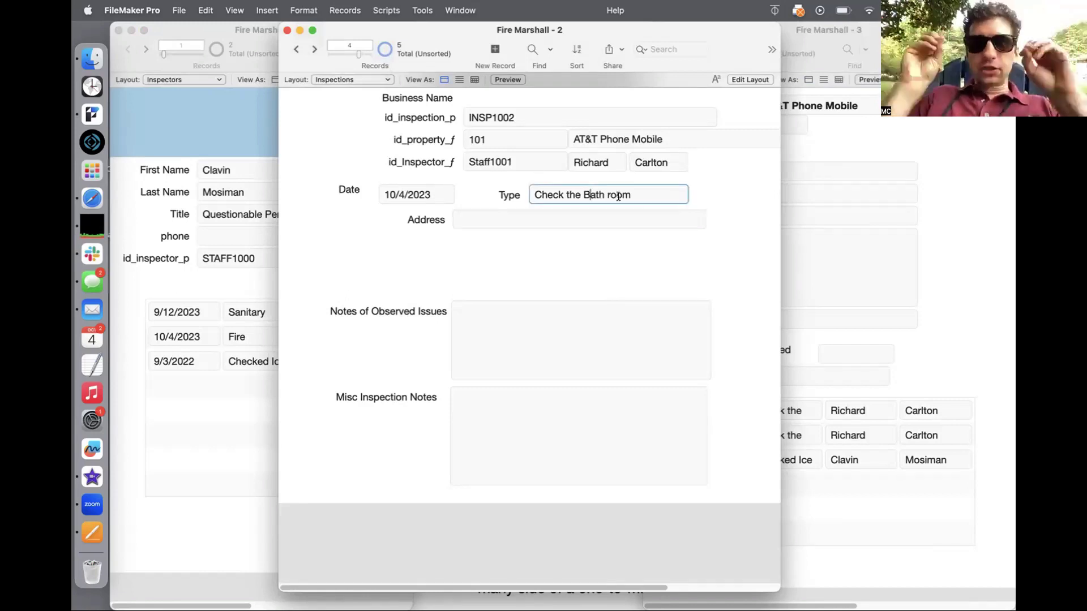
triple_click(594, 194)
type("Checks")
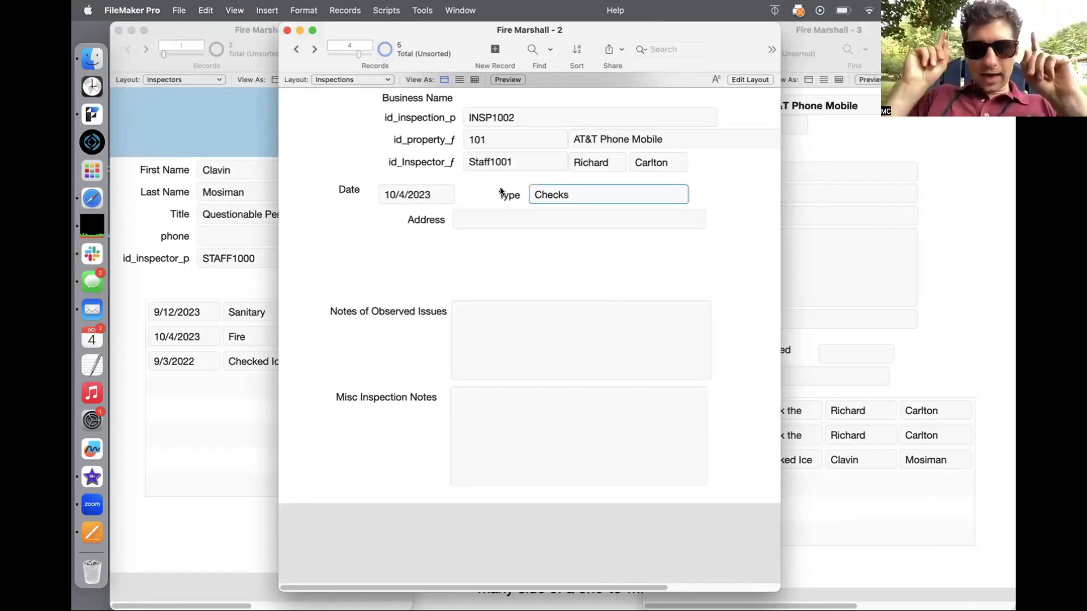
key("BackSpace")
type("ed ")
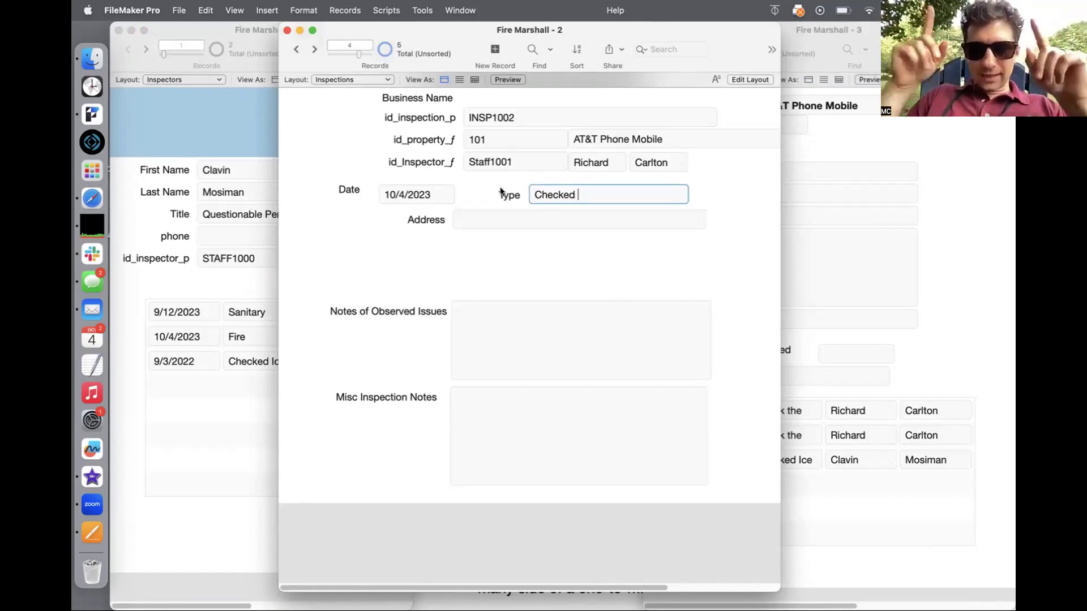
type("for Aliens")
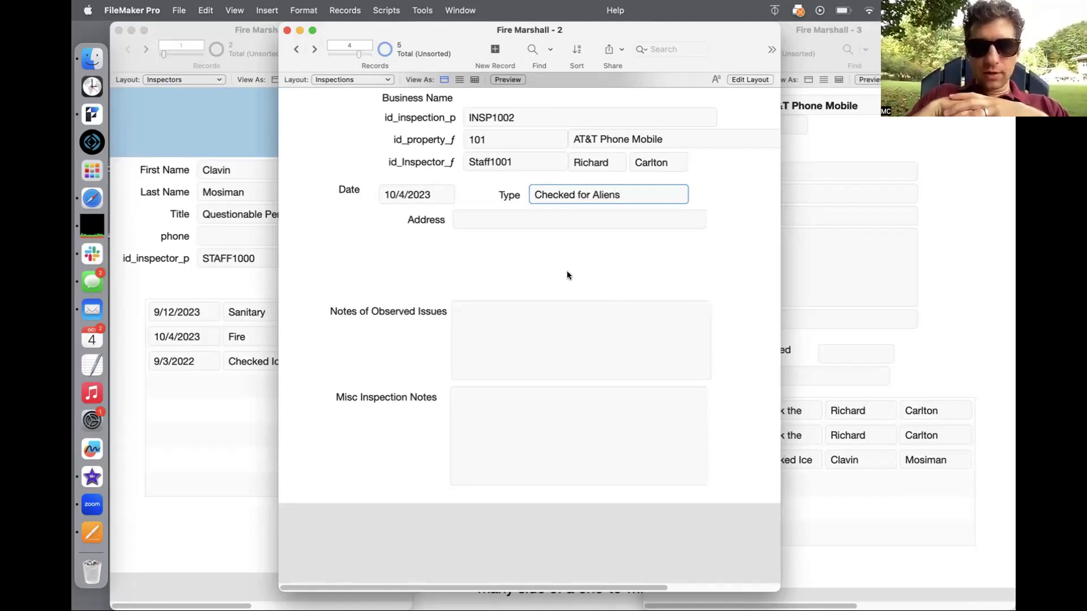
left_click(569, 274)
Step: Confirm 'Checked for Aliens' appears in AT&T Phone Mobile's inspections portal
left_click(932, 370)
left_click(760, 438)
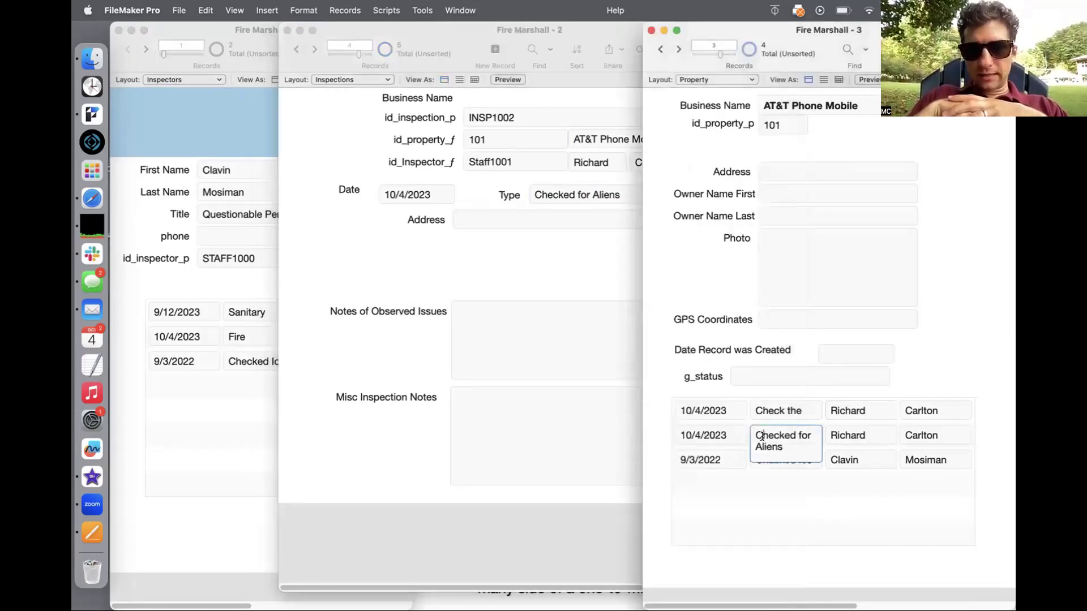
left_click(759, 480)
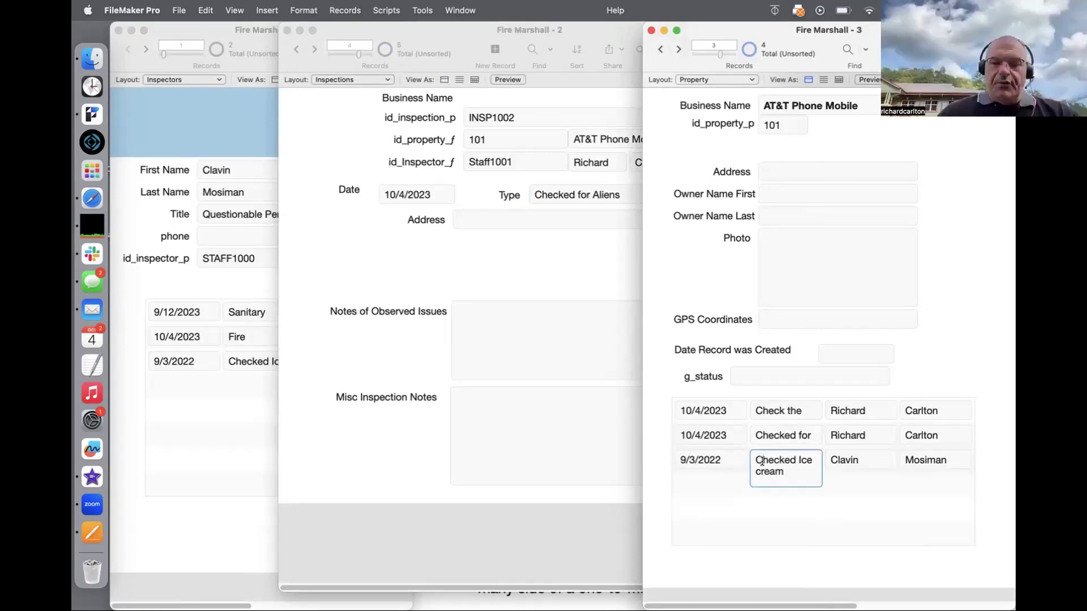
Step: In Layout mode, move the Inspections portal down to make room above it
key("super+l")
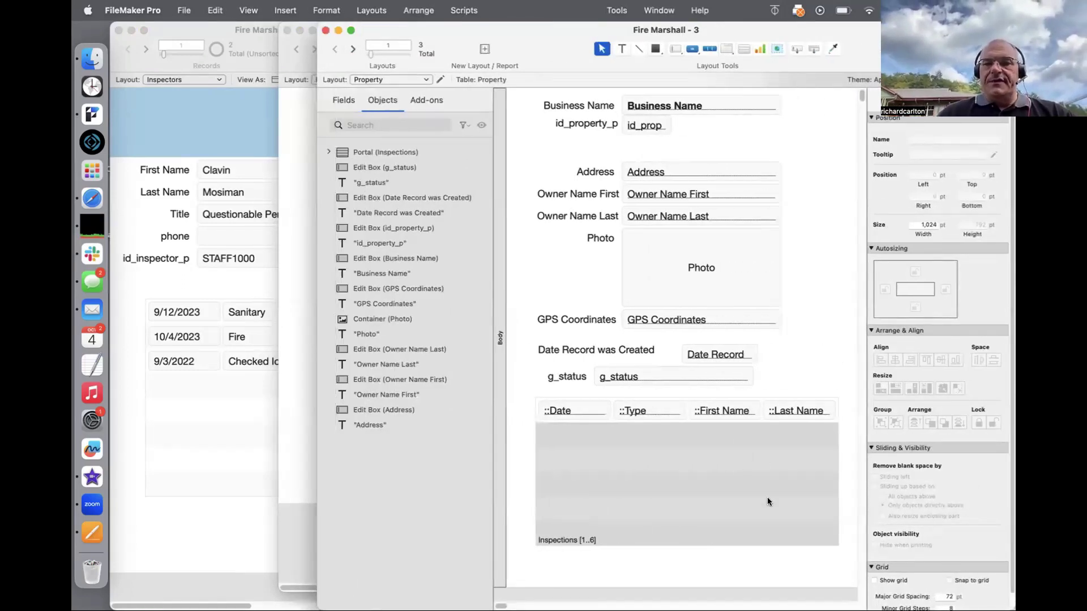
left_click_drag(843, 557, 528, 376)
left_click_drag(576, 408, 573, 431)
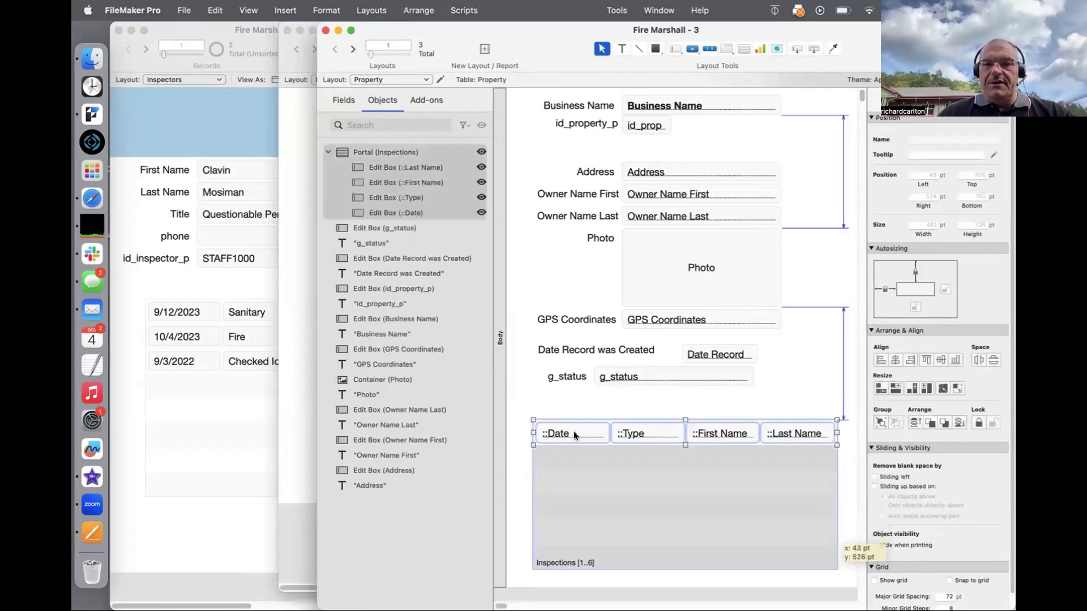
Step: Copy the portal's Date, Type, First Name and Last Name fields into a row above it
left_click(589, 431)
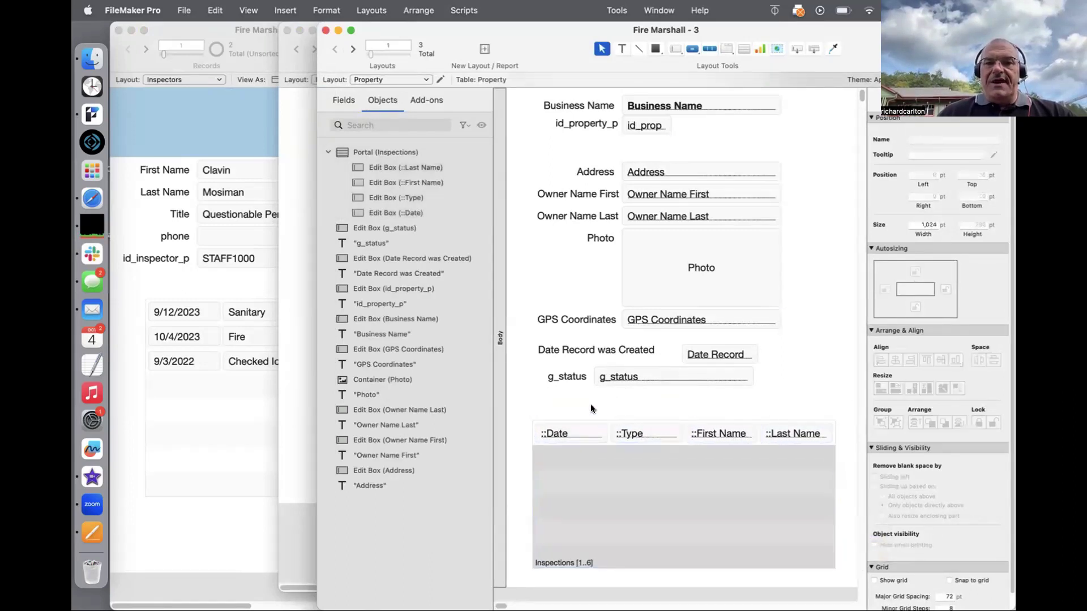
left_click(634, 435)
left_click(702, 440)
left_click(708, 432)
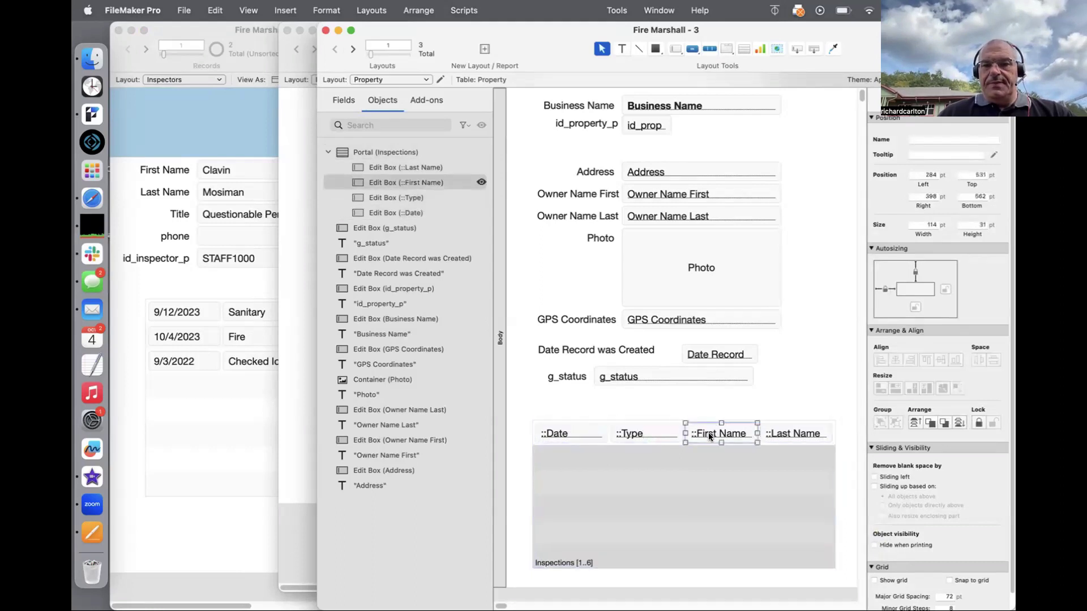
left_click(771, 433, "shift")
left_click(645, 431, "shift")
left_click(572, 431, "shift")
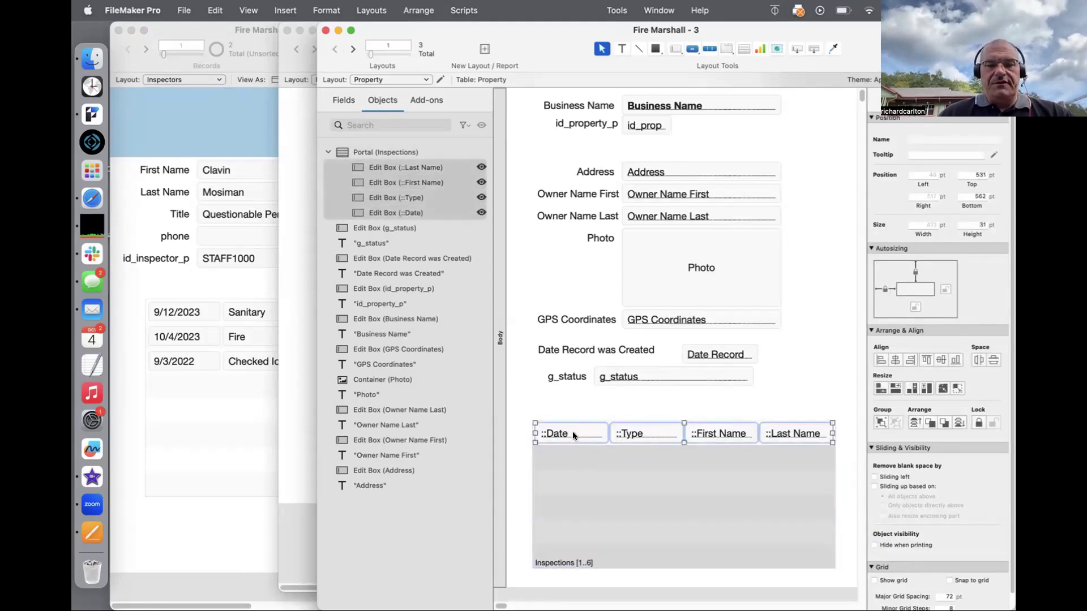
left_click_drag(572, 431, 571, 403)
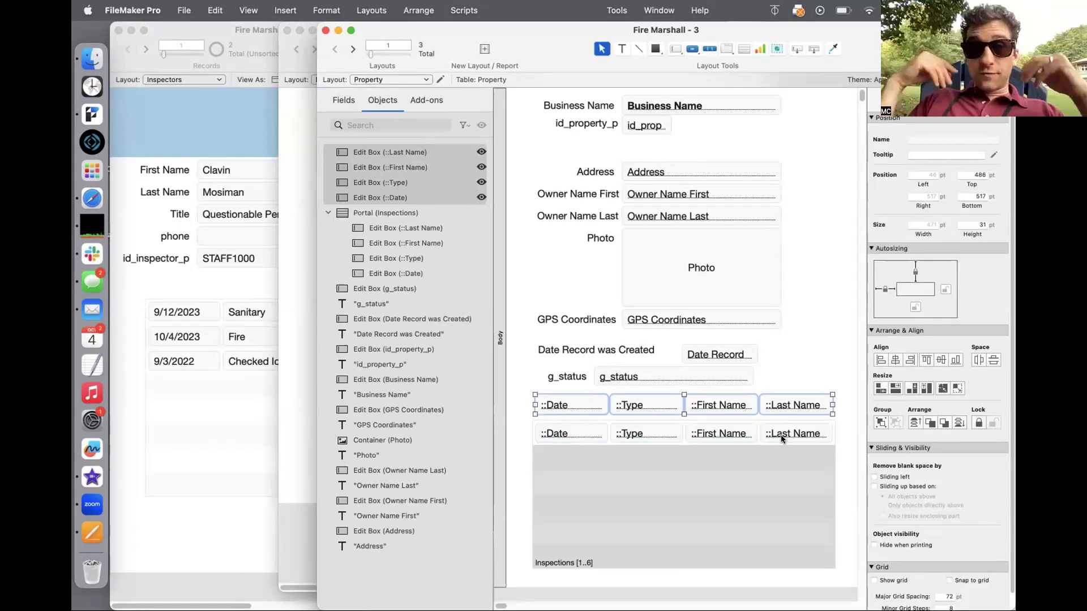
Step: Check the new row in Browse mode, then return to Layout mode and select the portal
key("super+b")
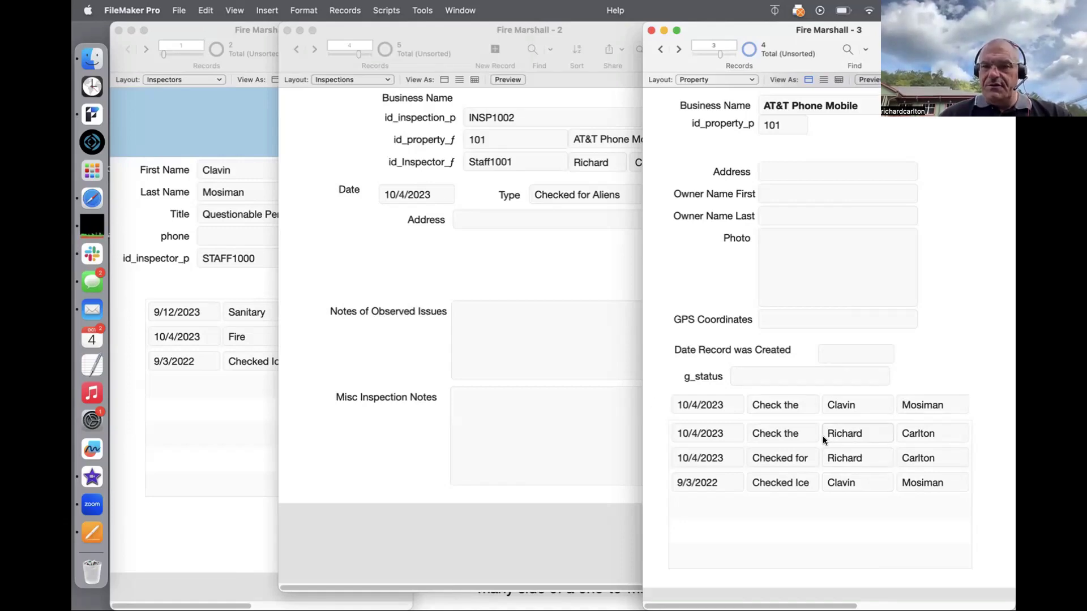
key("super+l")
left_click(739, 482)
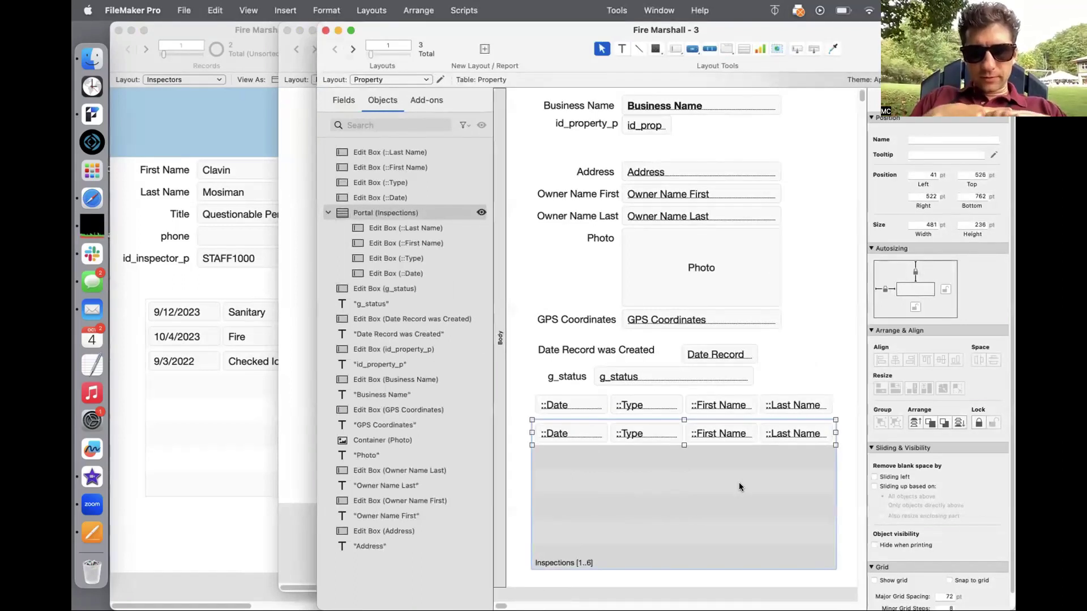
key("super+shift+d")
Step: Inspect the Property–Inspections and Inspections–Inspectors relationship details, then return to browsing the Property record
double_click(522, 263)
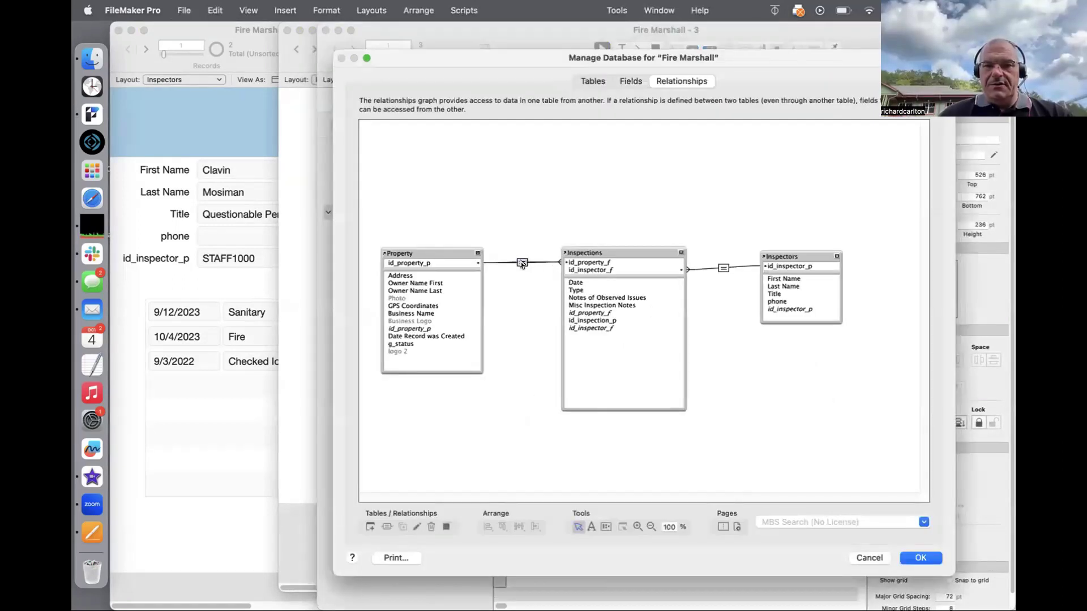
key("Return")
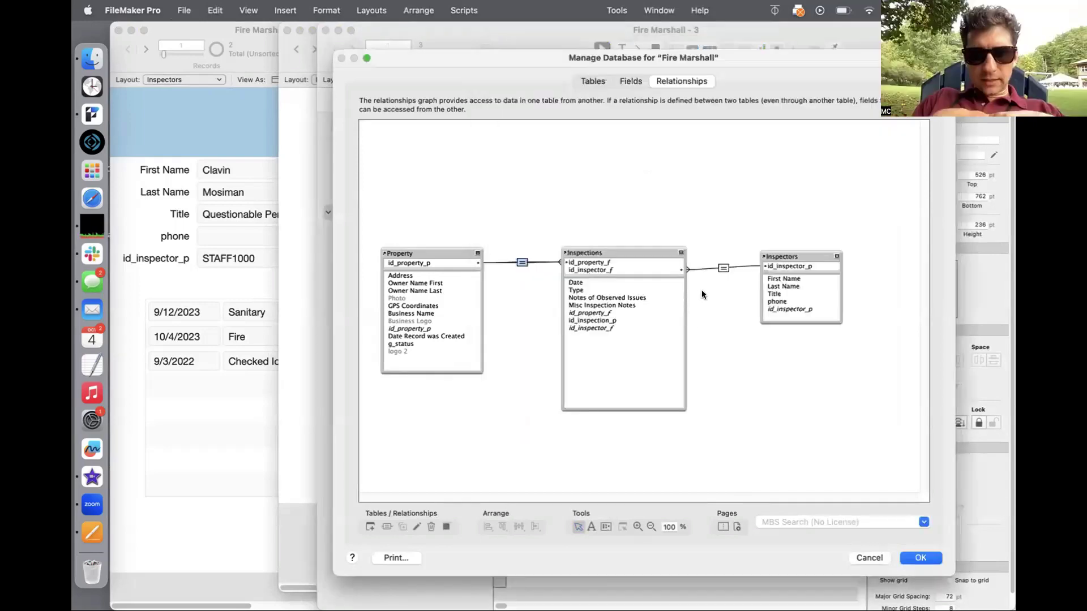
double_click(722, 267)
key("Return")
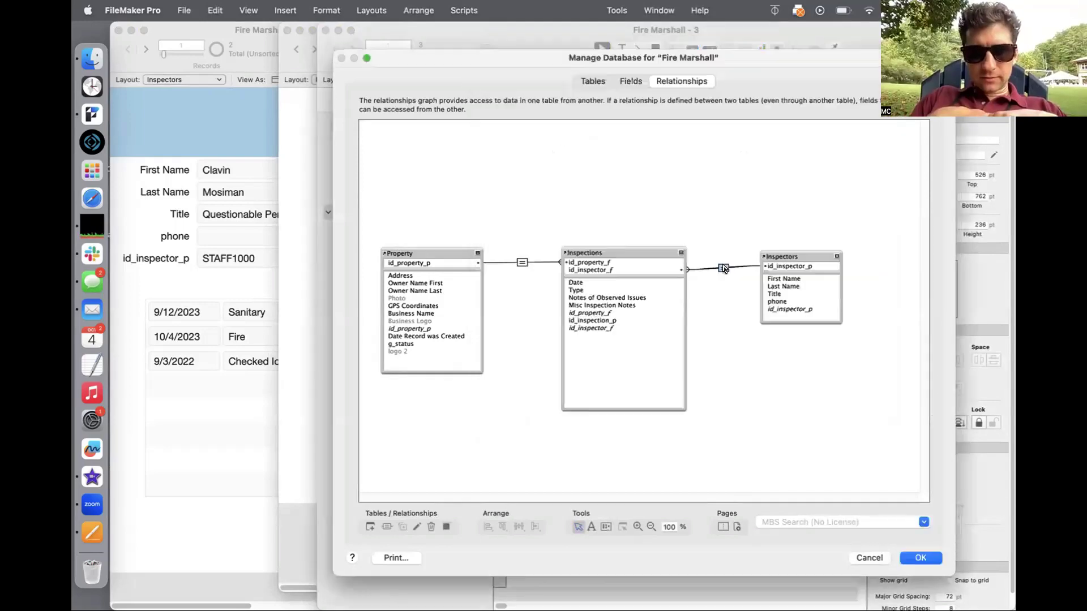
left_click(869, 558)
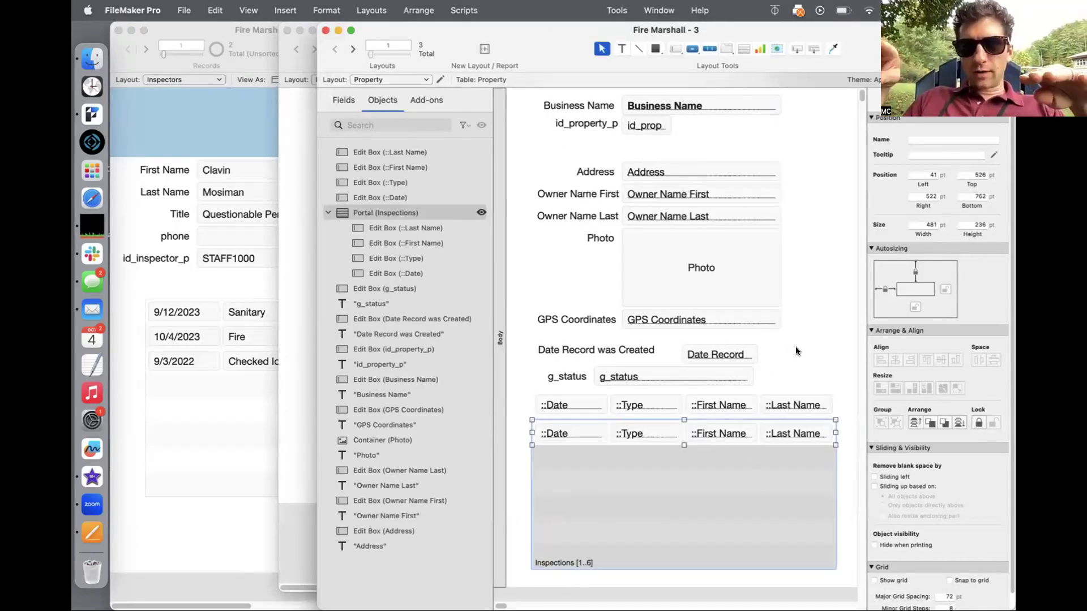
key("super+b")
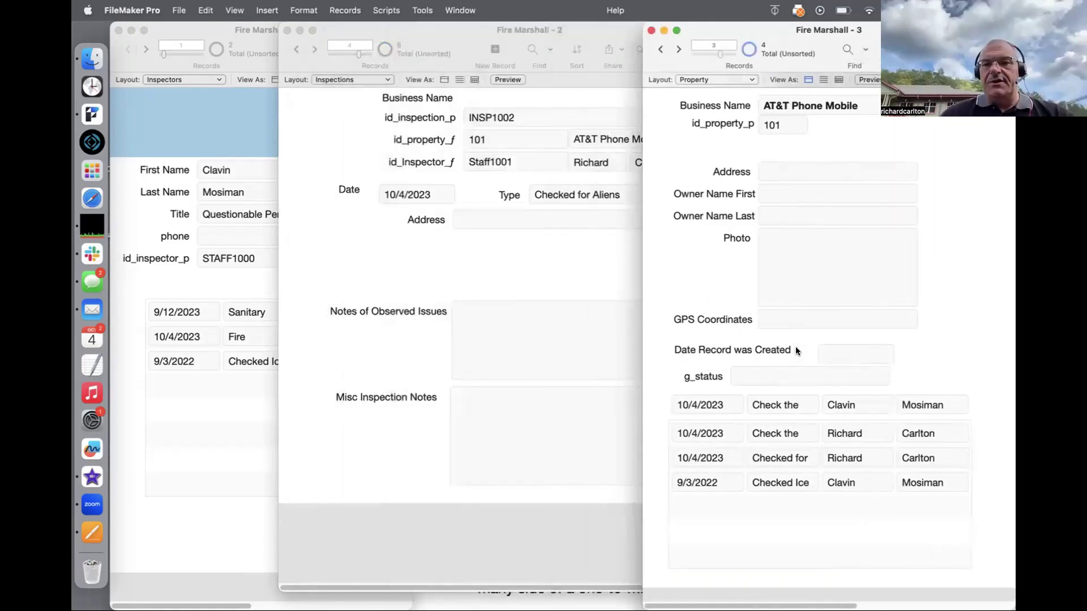
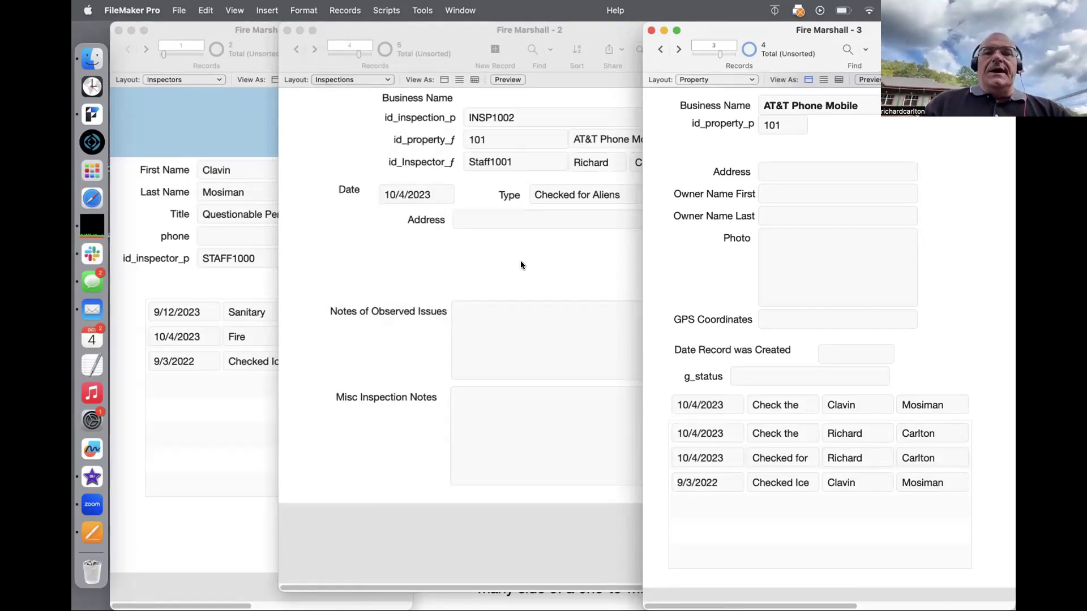
Step: Retype the misspelled first name on the current Inspectors record and commit it
left_click(244, 175)
triple_click(226, 163)
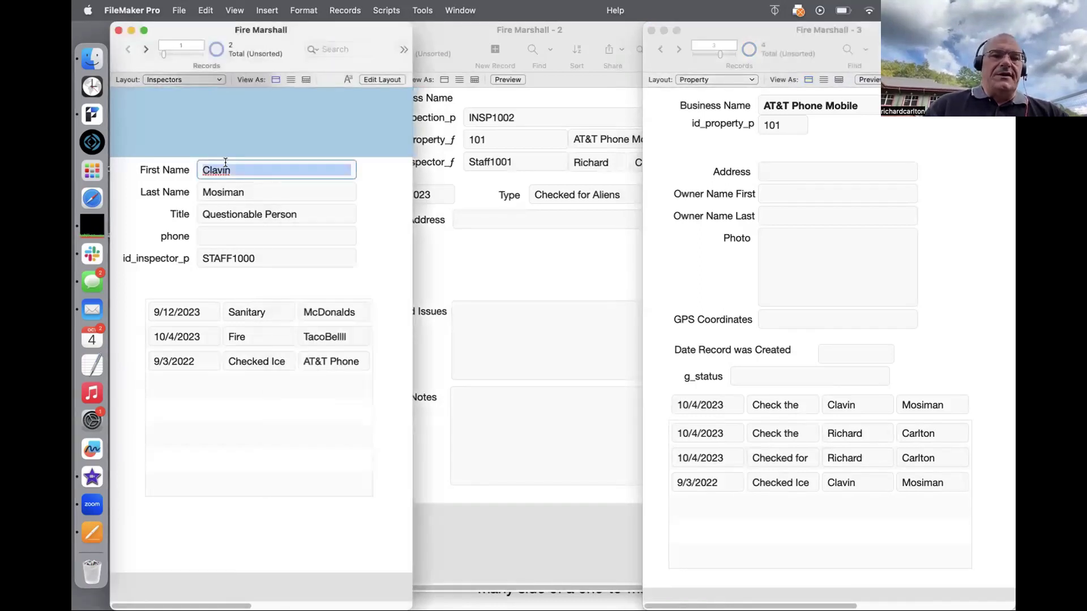
type("Calvin")
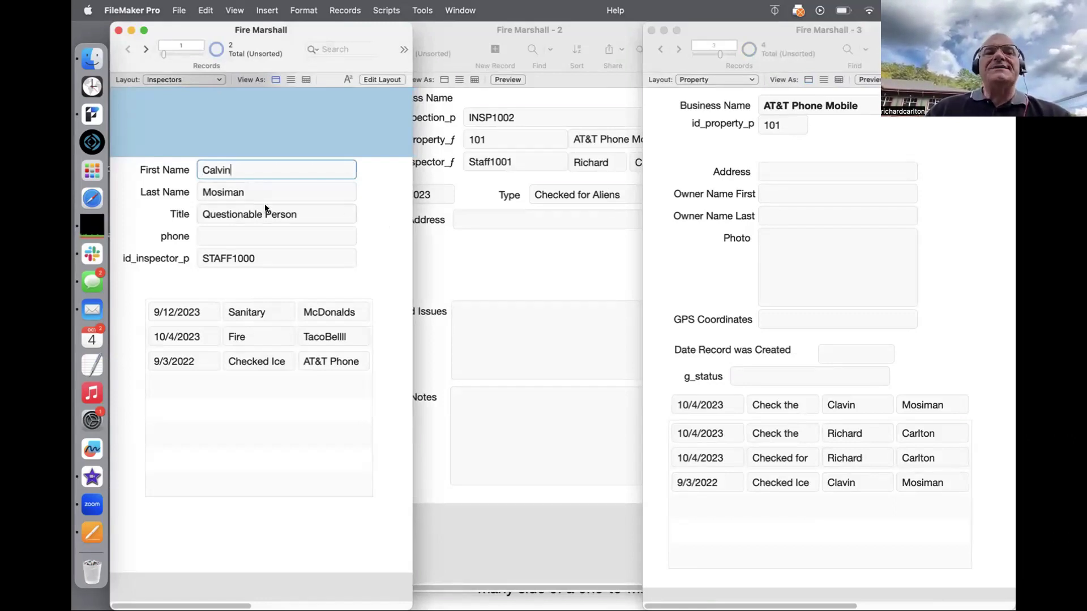
left_click(375, 237)
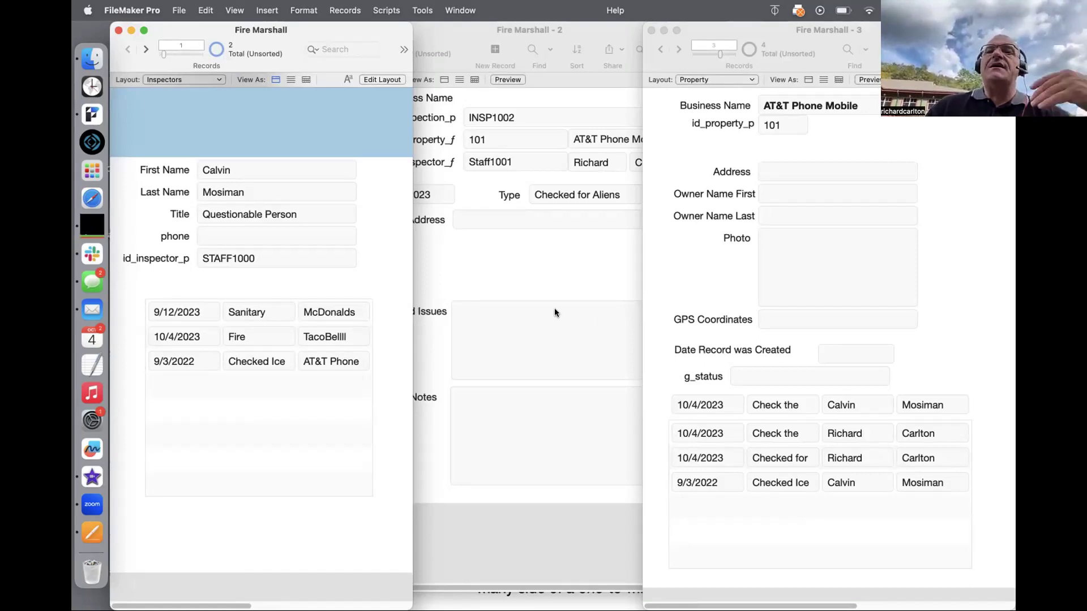
Step: Bring the Fire Marshall - 3 window with the AT&T Phone Mobile property forward
left_click(565, 274)
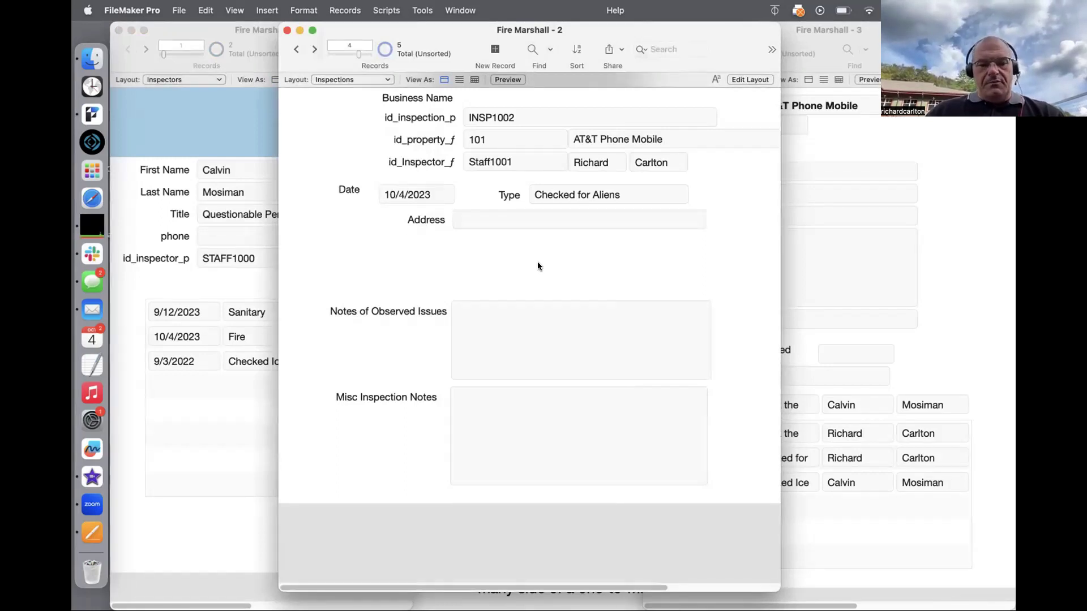
left_click(941, 264)
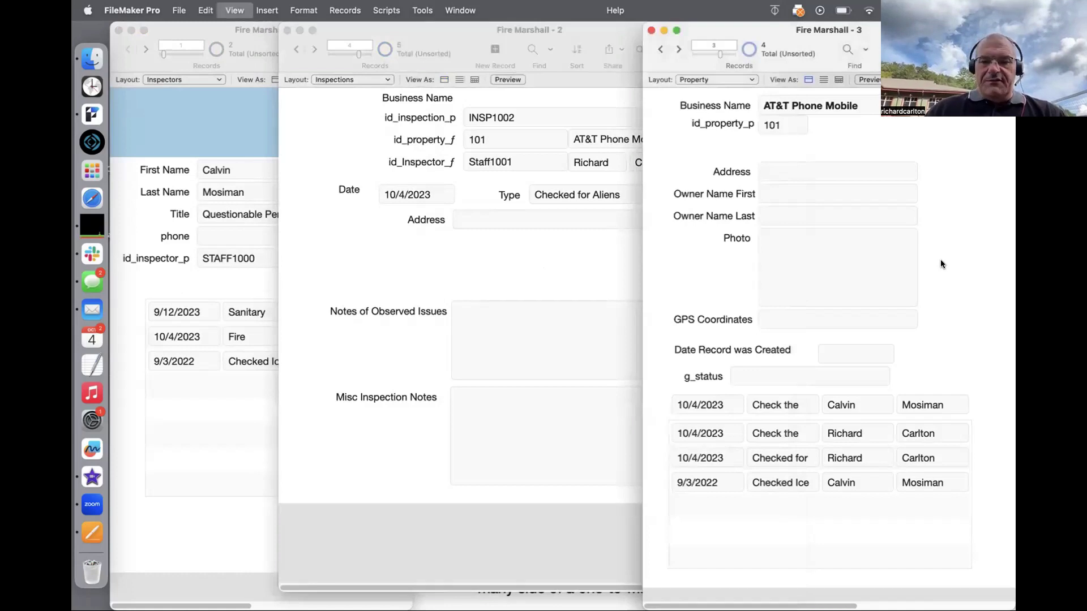
key("super+l")
Step: Point the portal's last-name column at Inspectors::Last Name and return to Browse mode
double_click(810, 398)
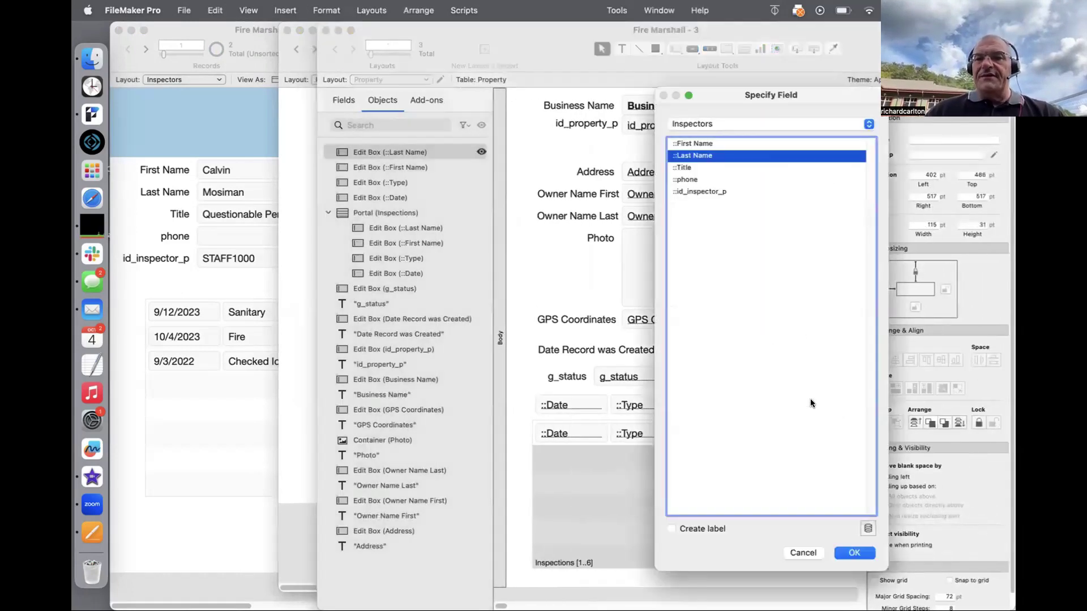
left_click(780, 123)
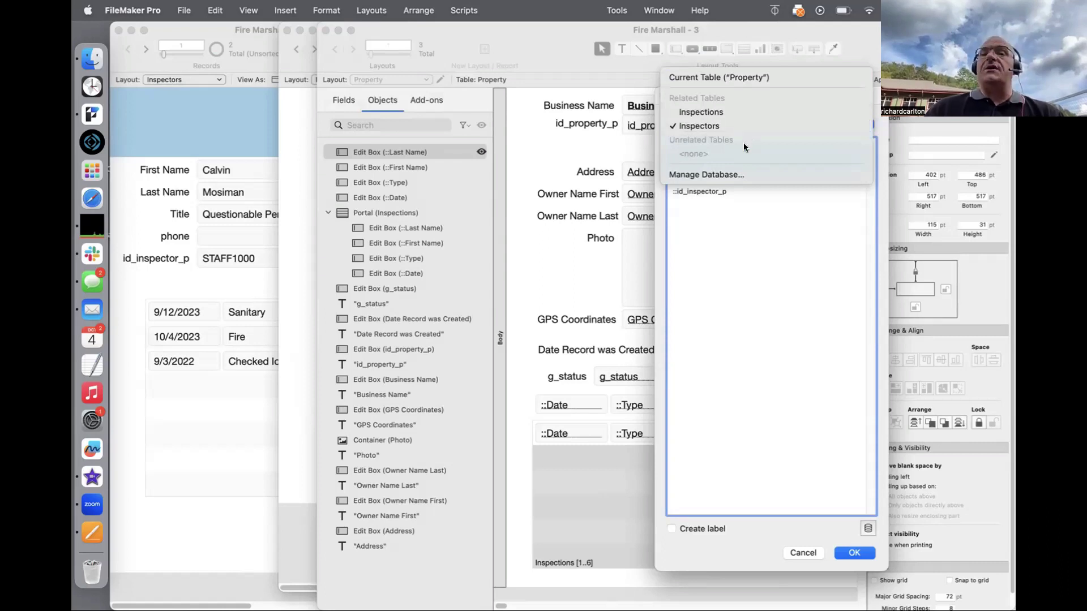
left_click(742, 228)
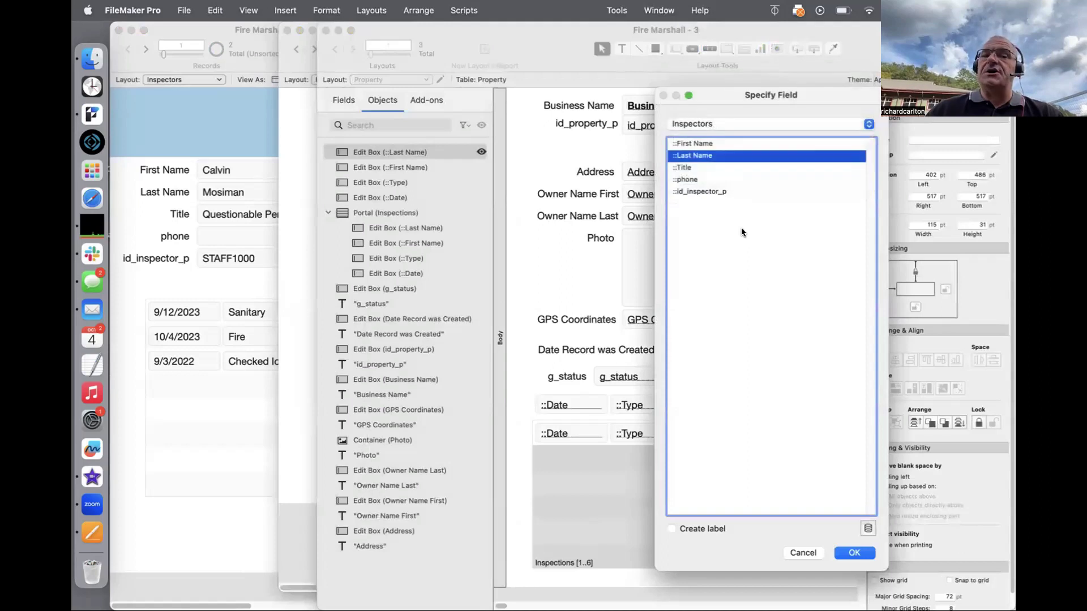
key("Return")
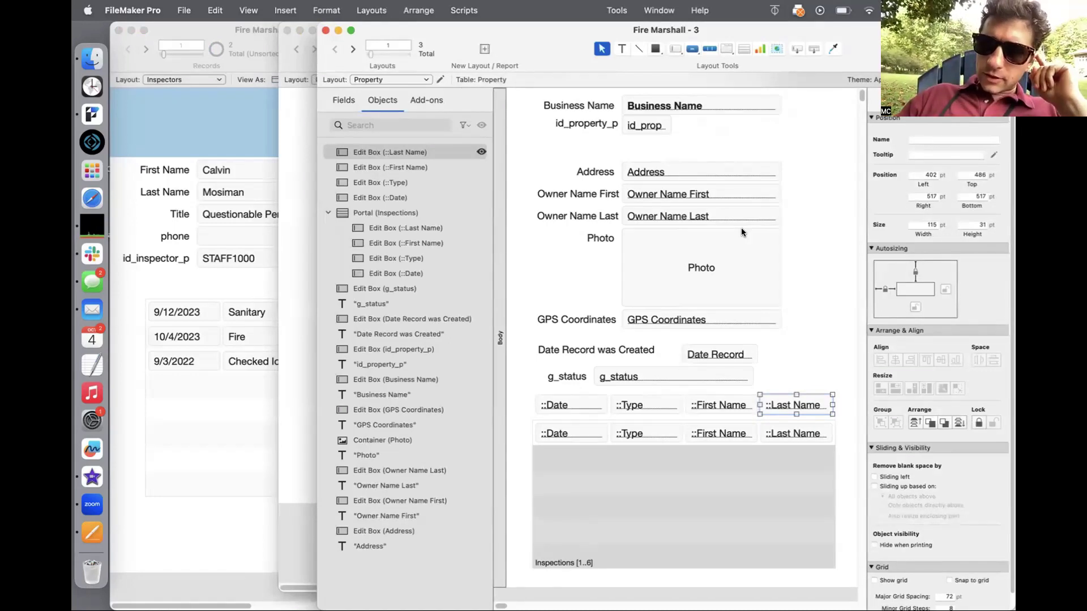
key("super+b")
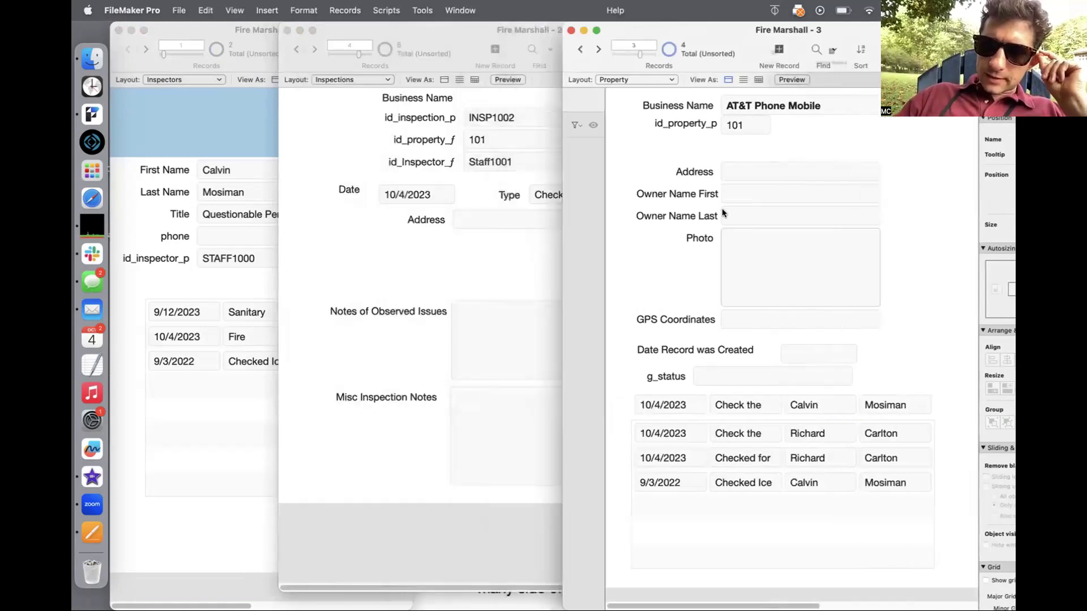
Step: Drag the Property and Inspections windows apart and open the relationship graph with Cmd+Shift+D
left_click_drag(711, 23, 749, 23)
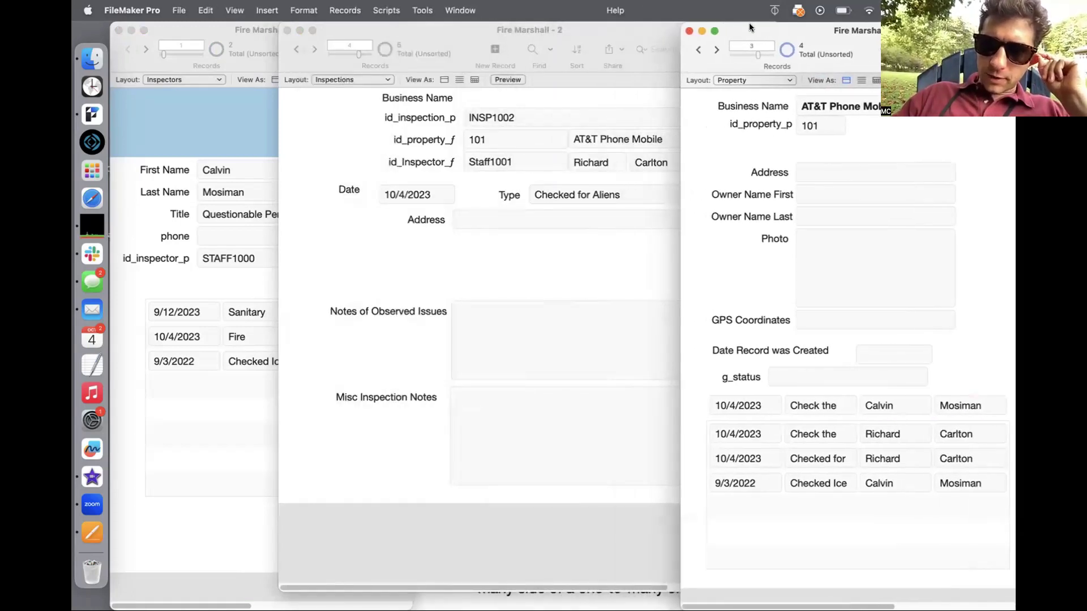
left_click_drag(488, 26, 381, 23)
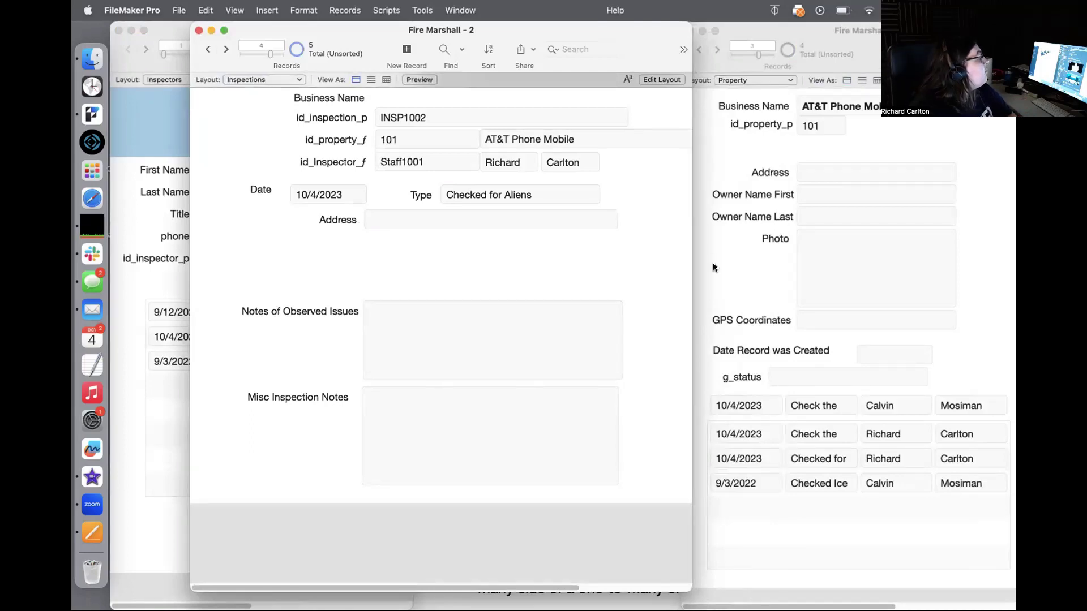
key("super+shift+d")
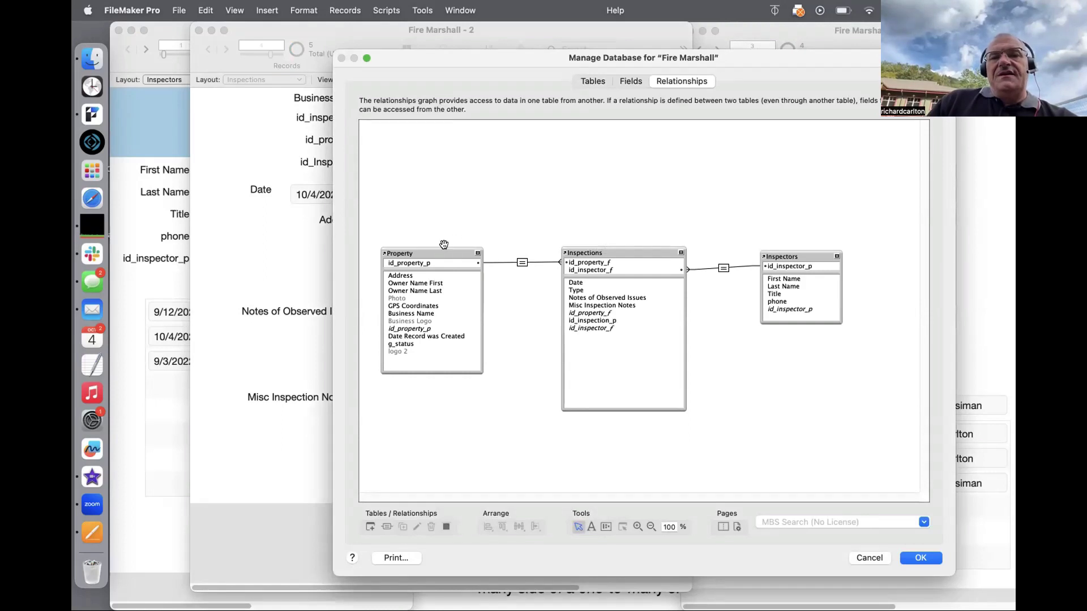
Step: Reposition the Property and Inspections table occurrences in the relationship graph
left_click_drag(438, 253, 431, 254)
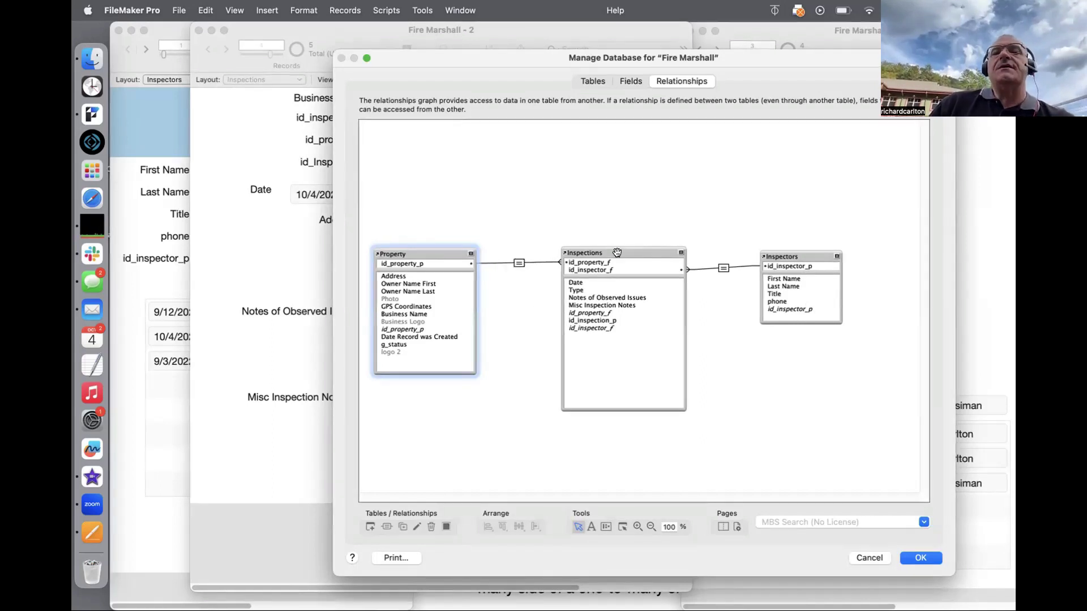
left_click_drag(617, 253, 615, 253)
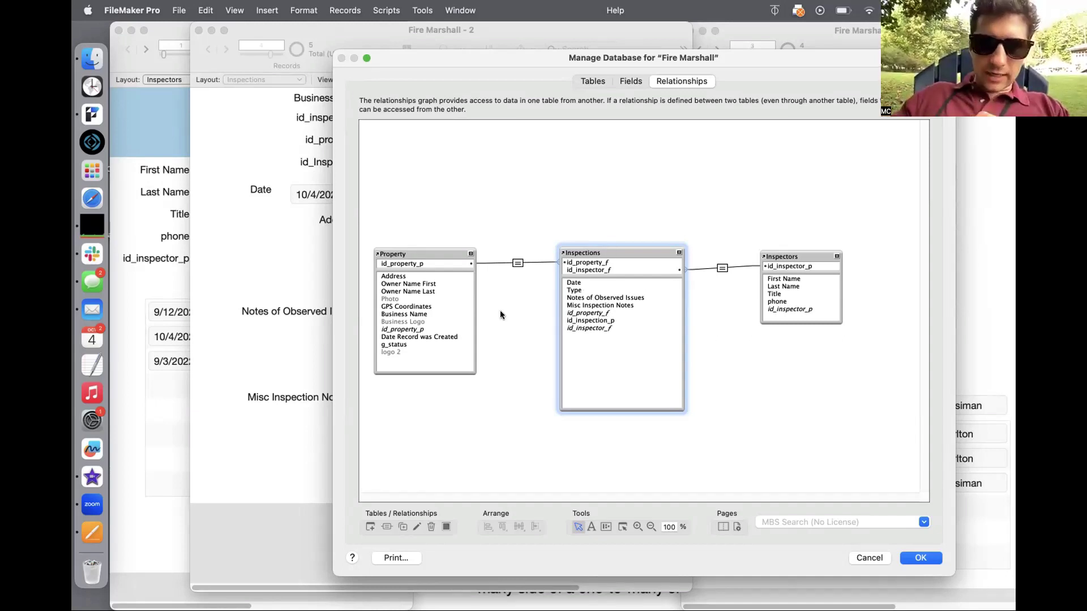
left_click(391, 275)
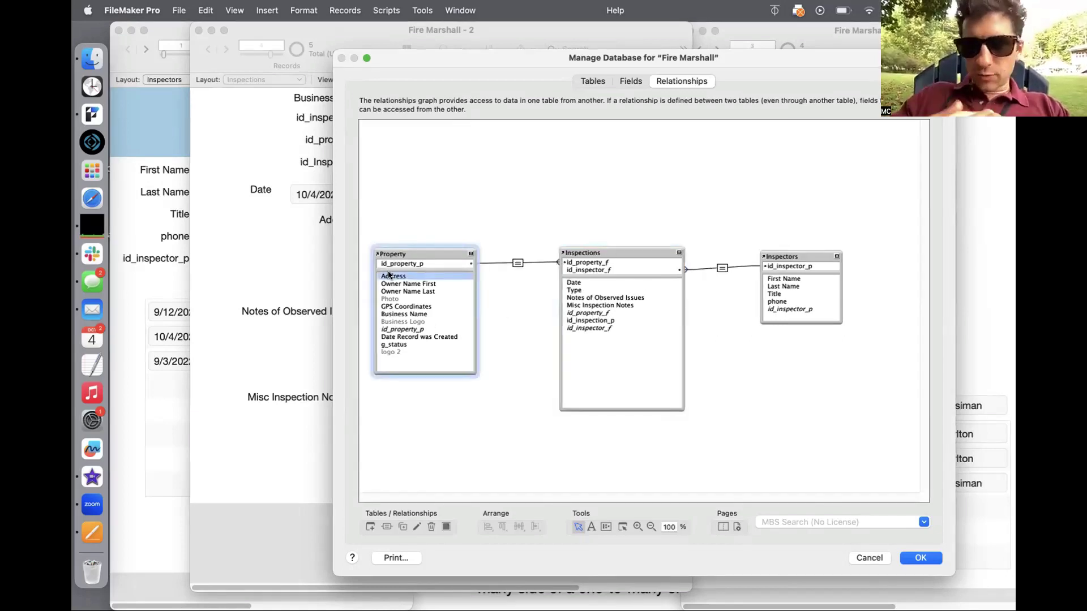
left_click(593, 327)
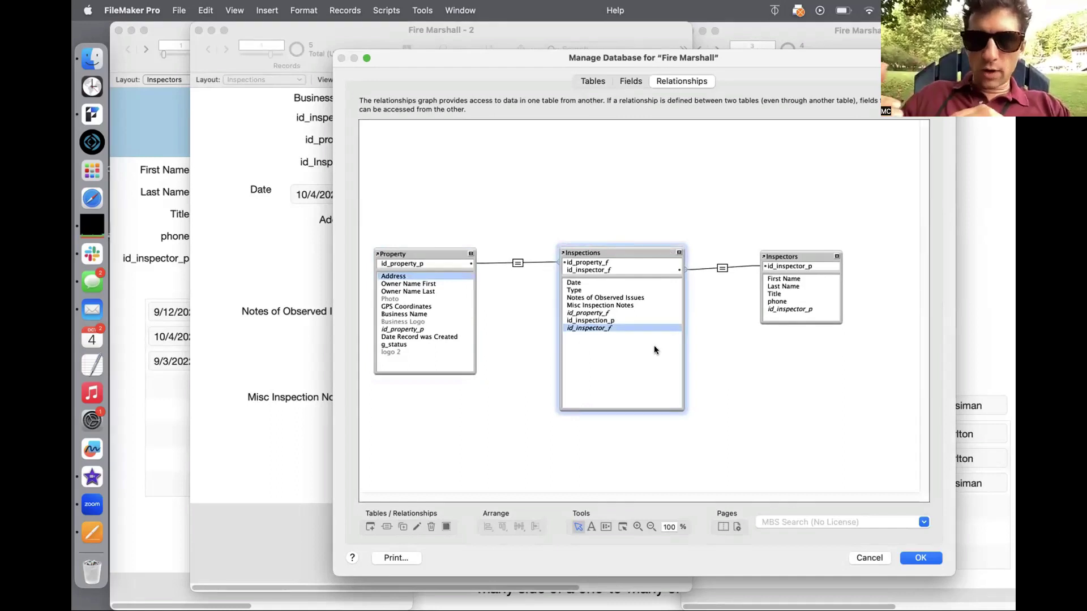
mouse_move(610, 247)
left_mouse_down()
mouse_move(608, 164)
mouse_move(607, 260)
mouse_move(609, 245)
left_mouse_up()
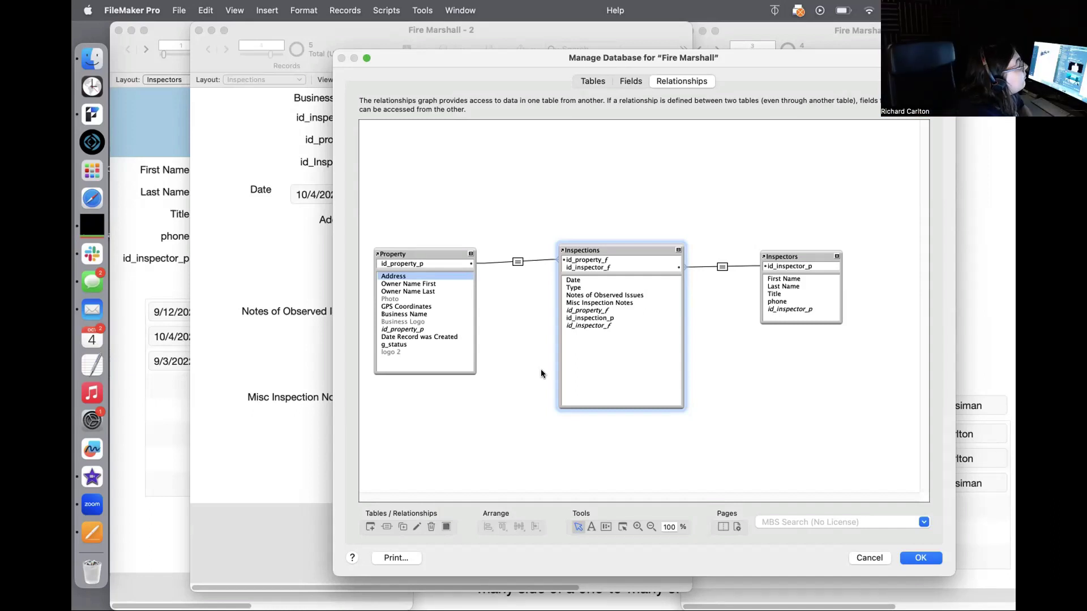
Step: Open the Inspections–Inspectors relationship, matching id_inspector_f to id_inspector_p, for editing
left_click_drag(783, 55, 706, 138)
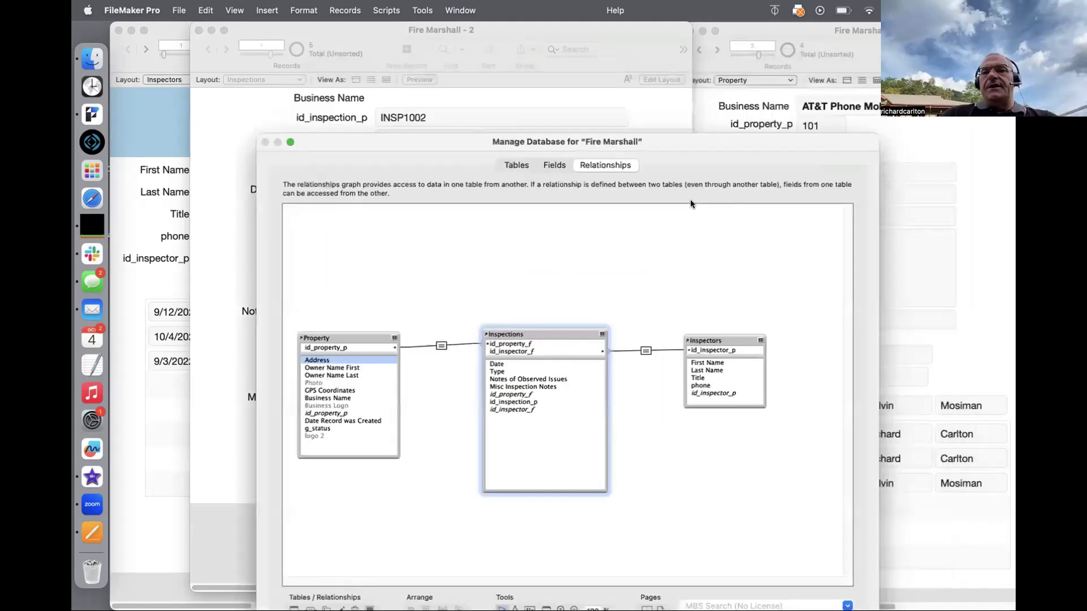
left_click_drag(690, 204, 702, 89)
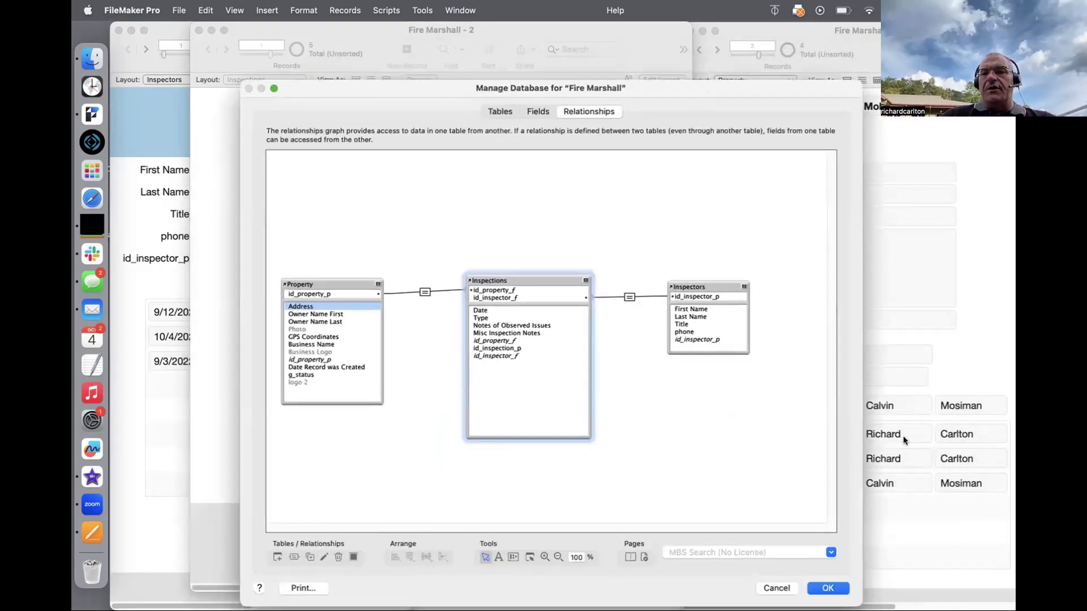
left_click(629, 298)
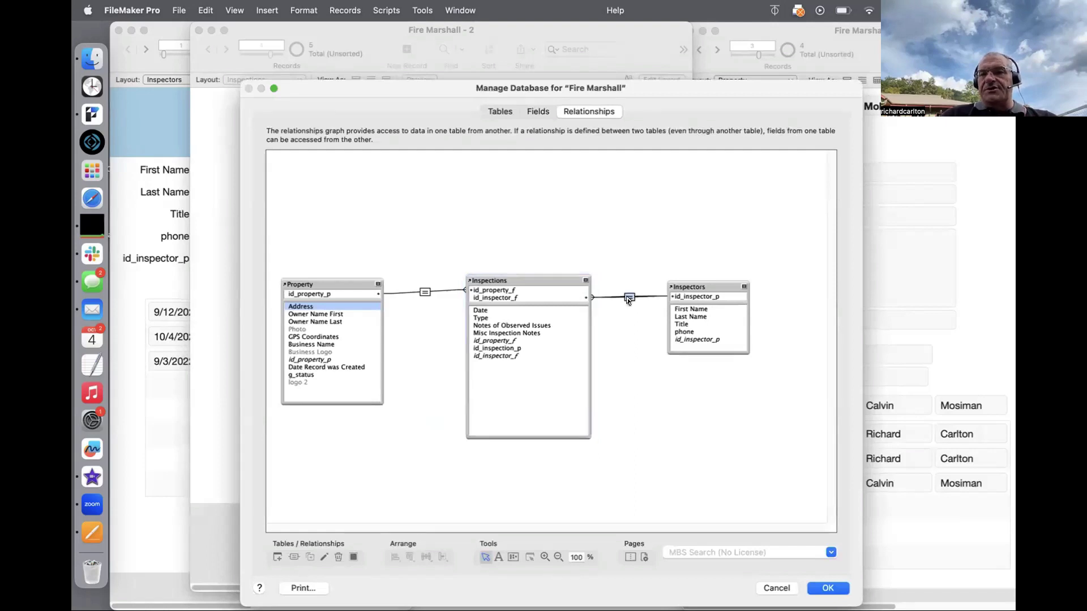
double_click(629, 298)
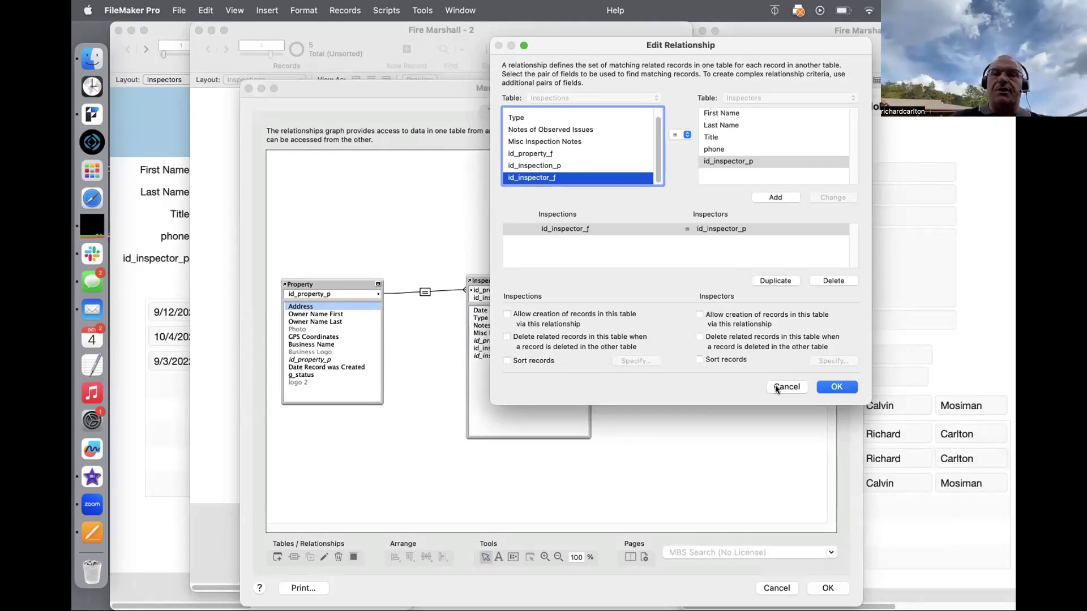
Step: Cancel the Edit Relationship dialog without changes
left_click(775, 387)
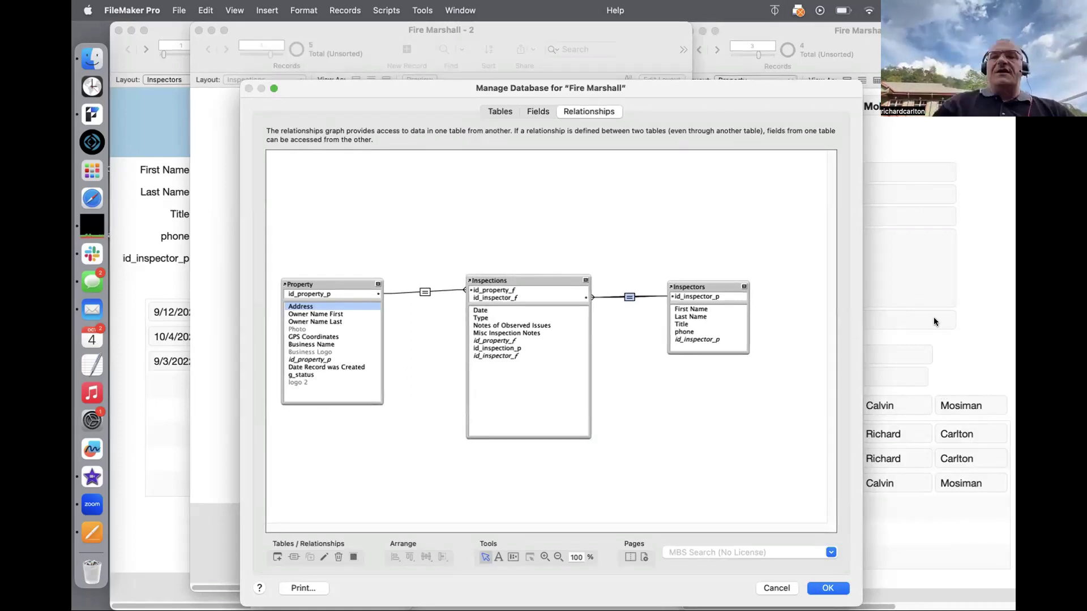
Step: Back out of closing Manage Database and move it and the Property window aside
left_click(776, 588)
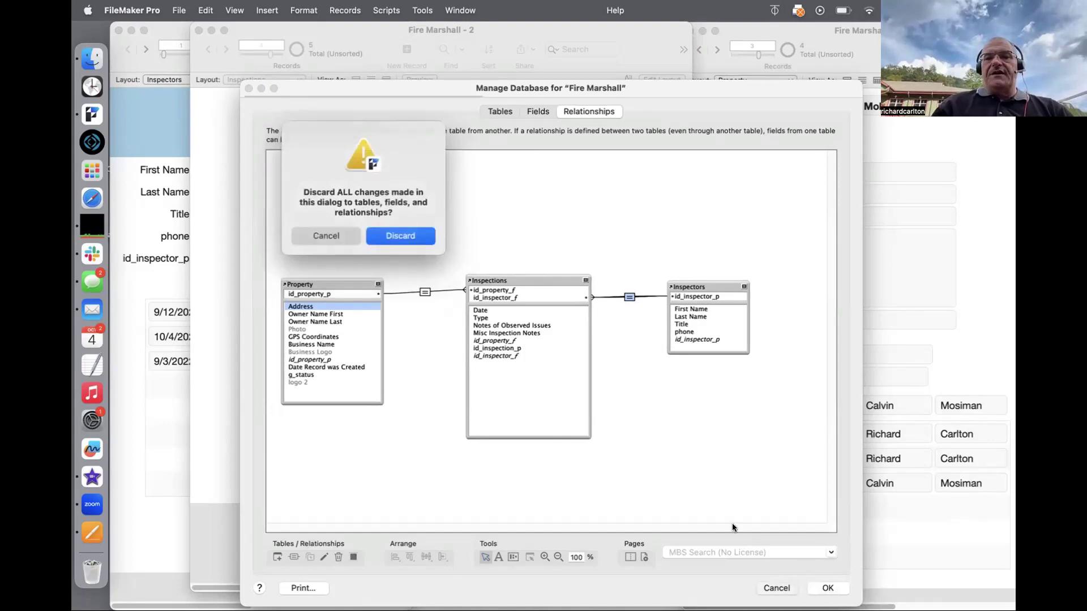
left_click(341, 236)
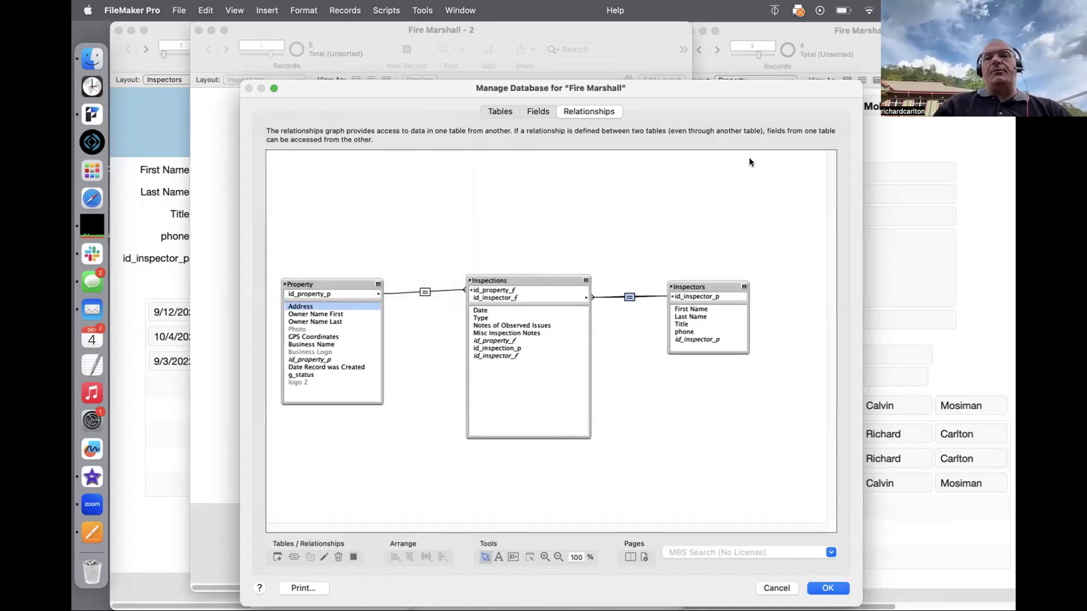
left_click_drag(743, 87, 713, 375)
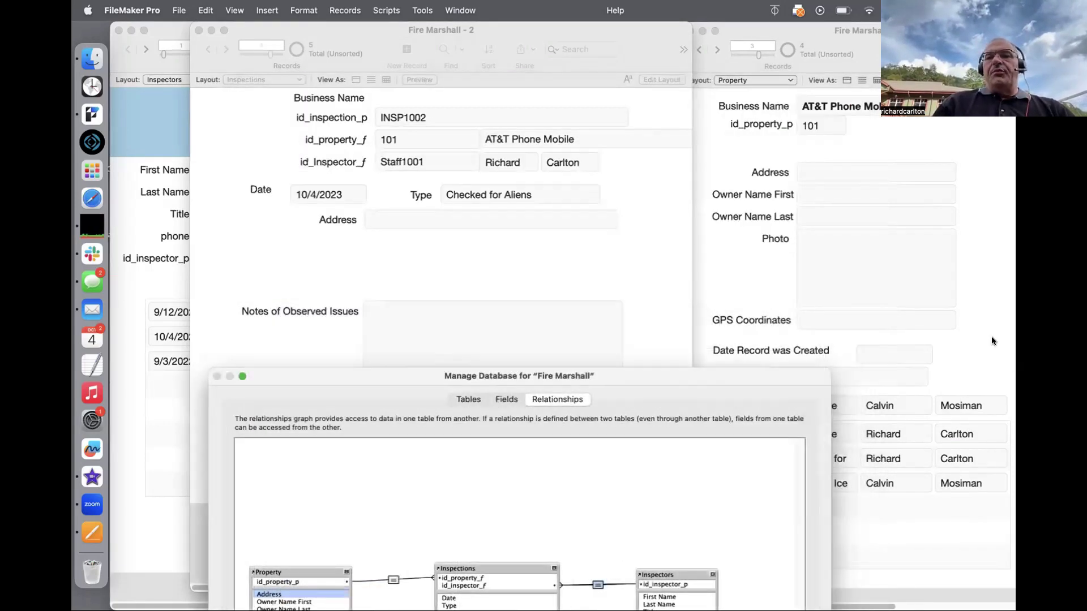
left_click_drag(861, 32, 862, 31)
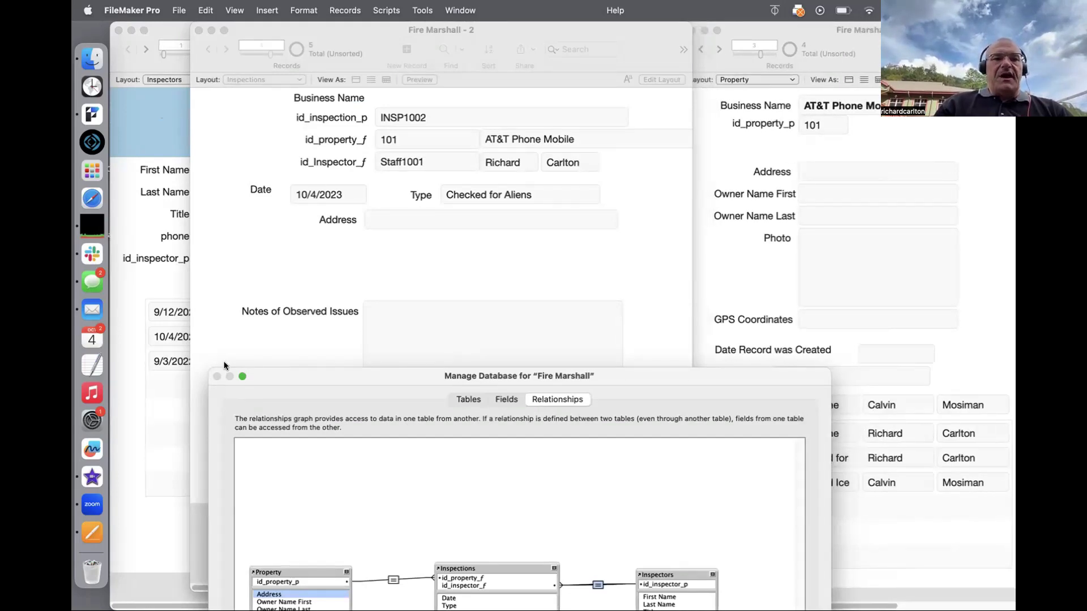
left_click_drag(336, 379, 470, 88)
Step: Close Manage Database discarding all changes, then bring the Inspectors record window forward
key("Escape")
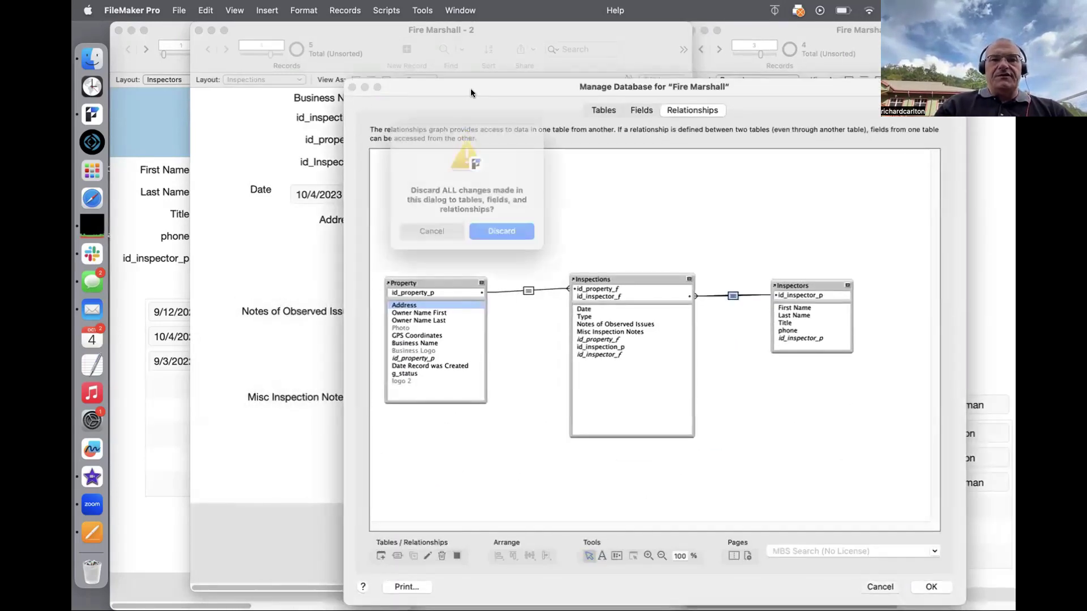
left_click(481, 238)
left_click_drag(321, 27, 440, 89)
left_click(198, 117)
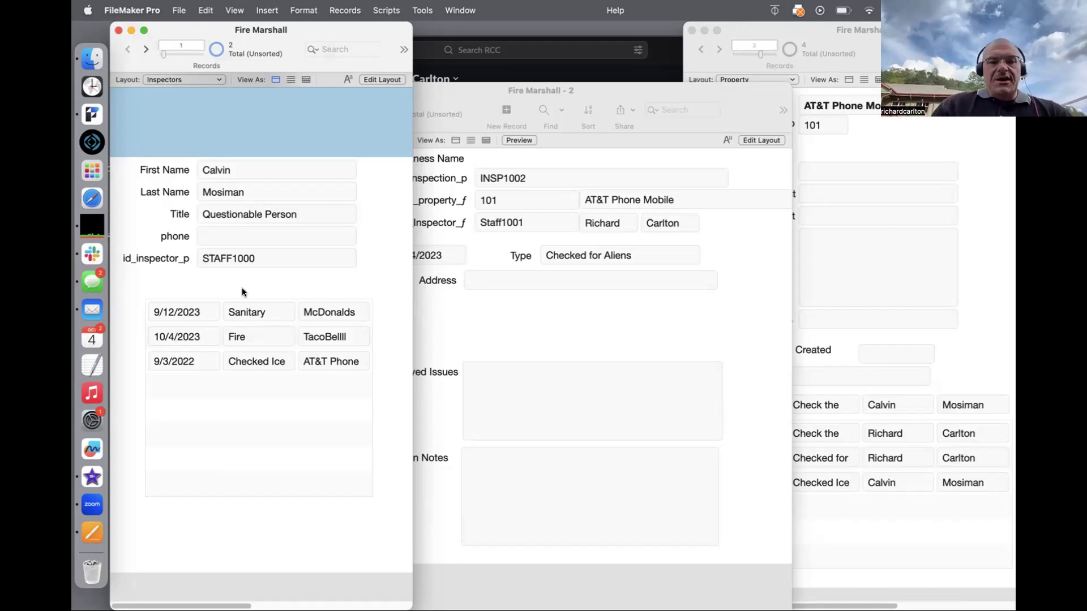
Step: Reopen the graph and drag Inspectors left and Property right of the Inspections table
key("super+shift+d")
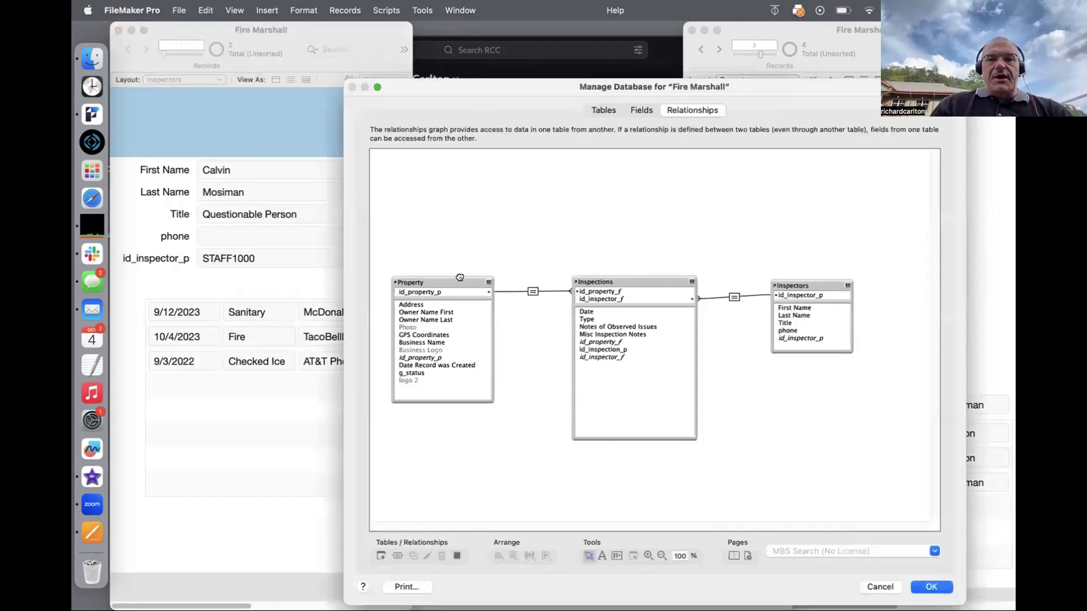
left_click_drag(460, 276, 710, 175)
left_click_drag(807, 285, 435, 294)
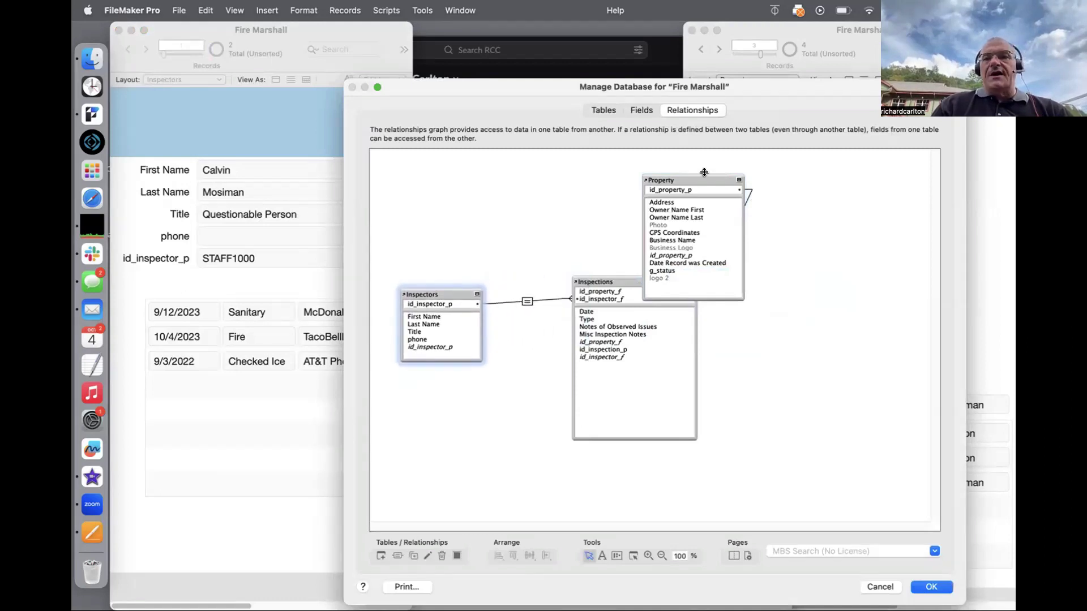
left_click_drag(734, 174, 870, 278)
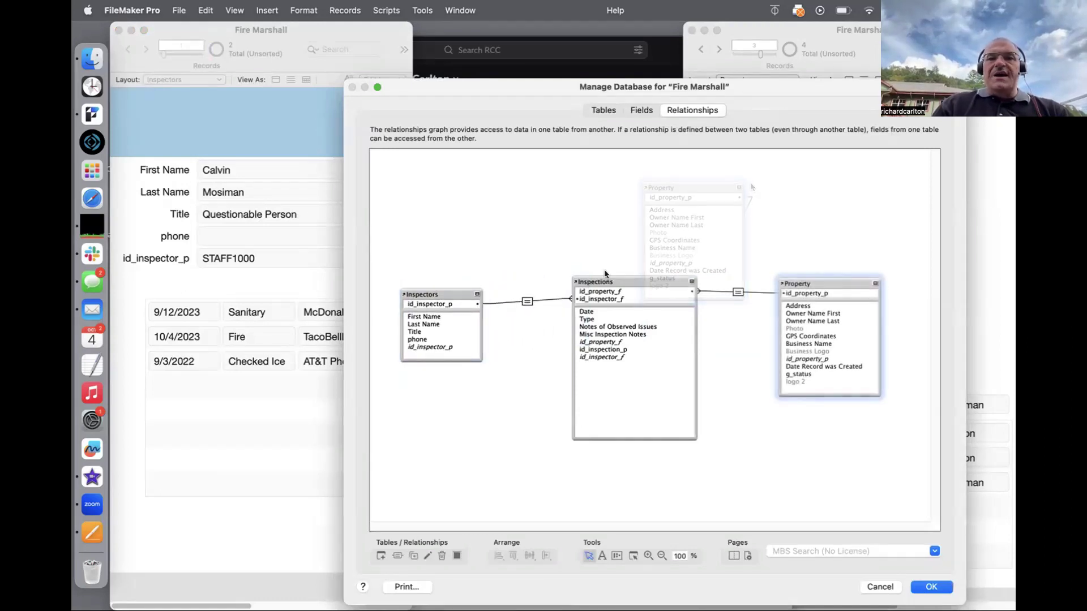
left_click_drag(460, 285, 459, 275)
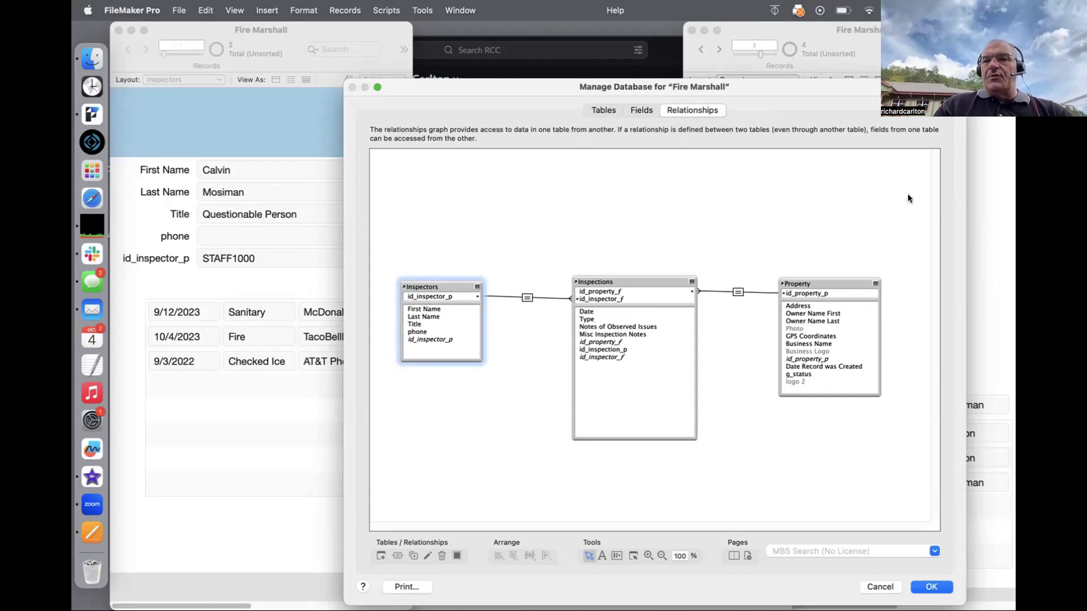
left_click_drag(854, 87, 793, 132)
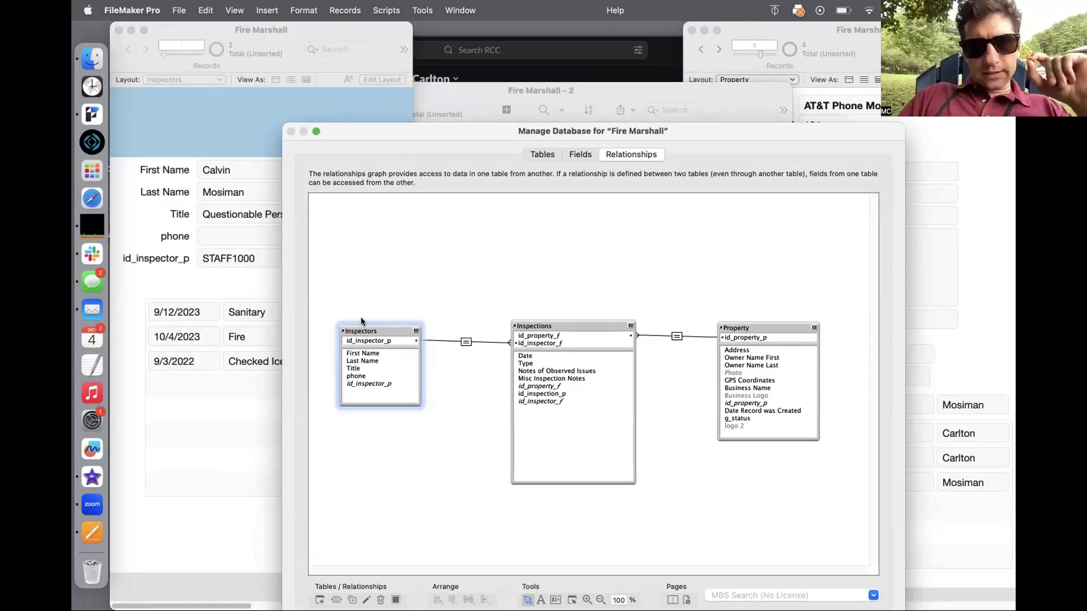
left_click_drag(439, 132, 541, 128)
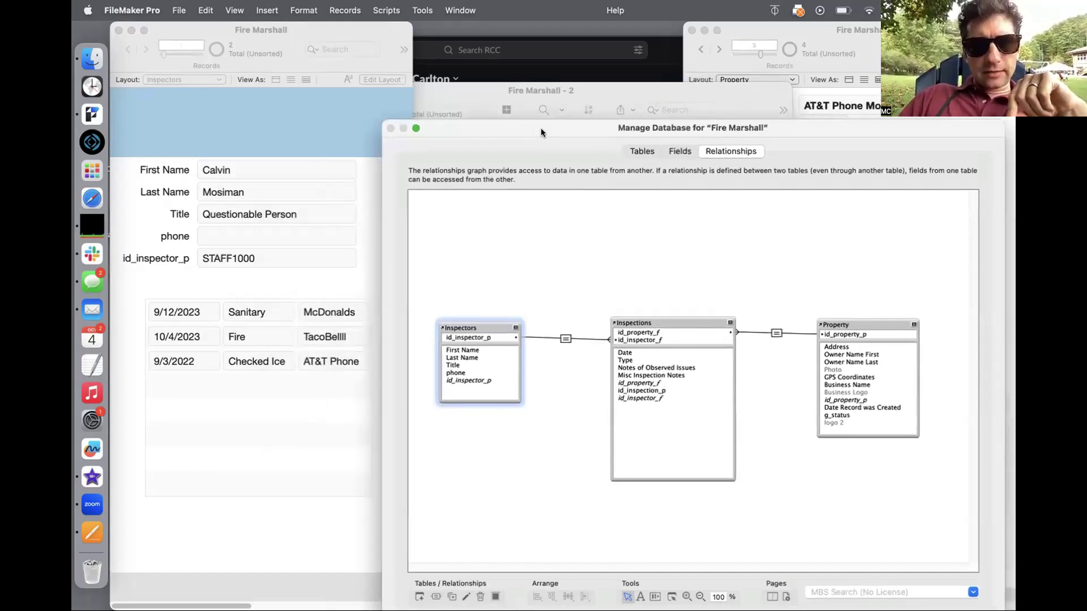
double_click(565, 338)
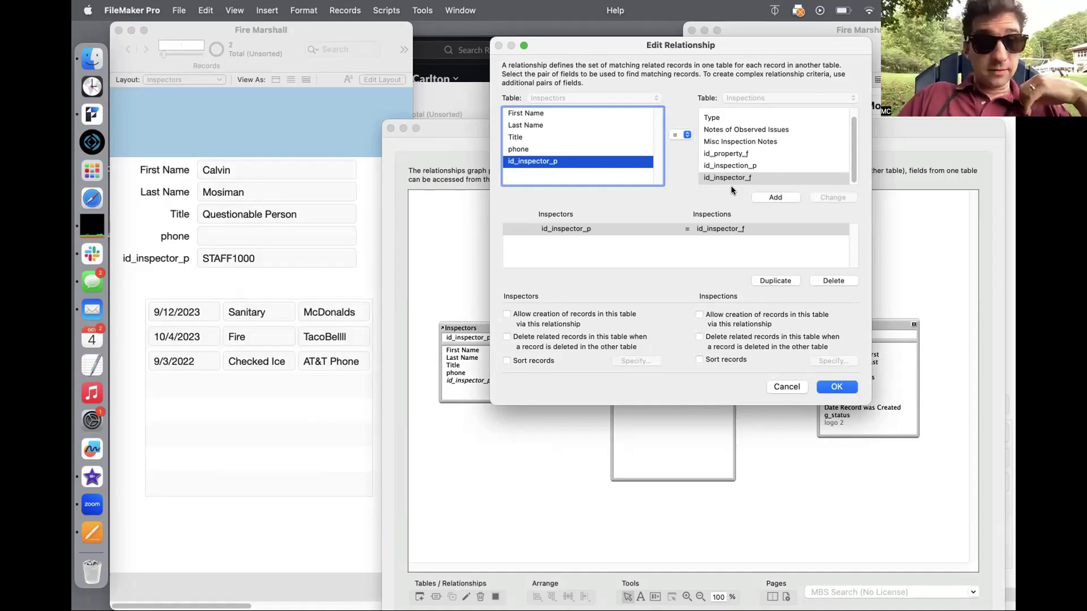
left_click(830, 389)
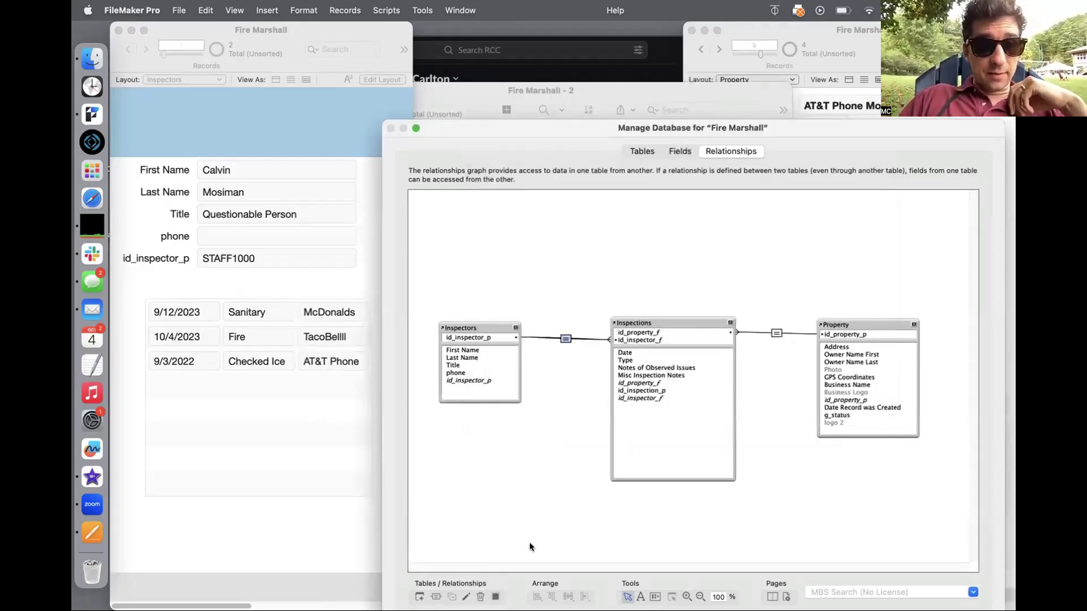
left_click_drag(681, 116, 637, 55)
Step: Close Manage Database and widen the Inspectors layout's Inspections portal for another column
left_click(924, 561)
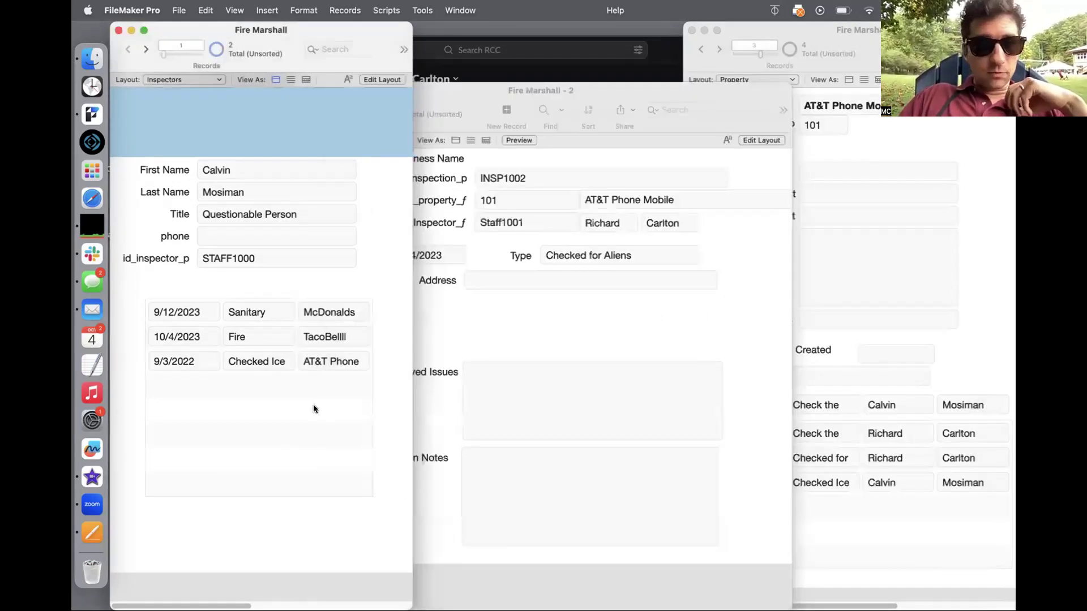
key("super+l")
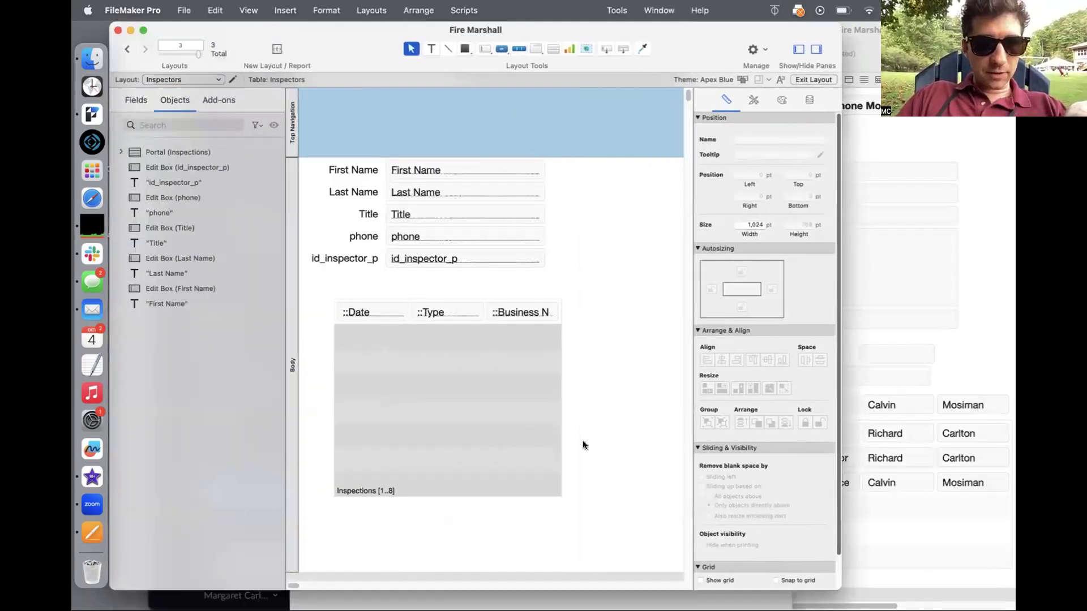
left_click(563, 318)
left_click_drag(561, 312, 631, 311)
Step: Add Inspectors::First Name to the portal, narrow it, and place its label above
left_click_drag(403, 174, 581, 313)
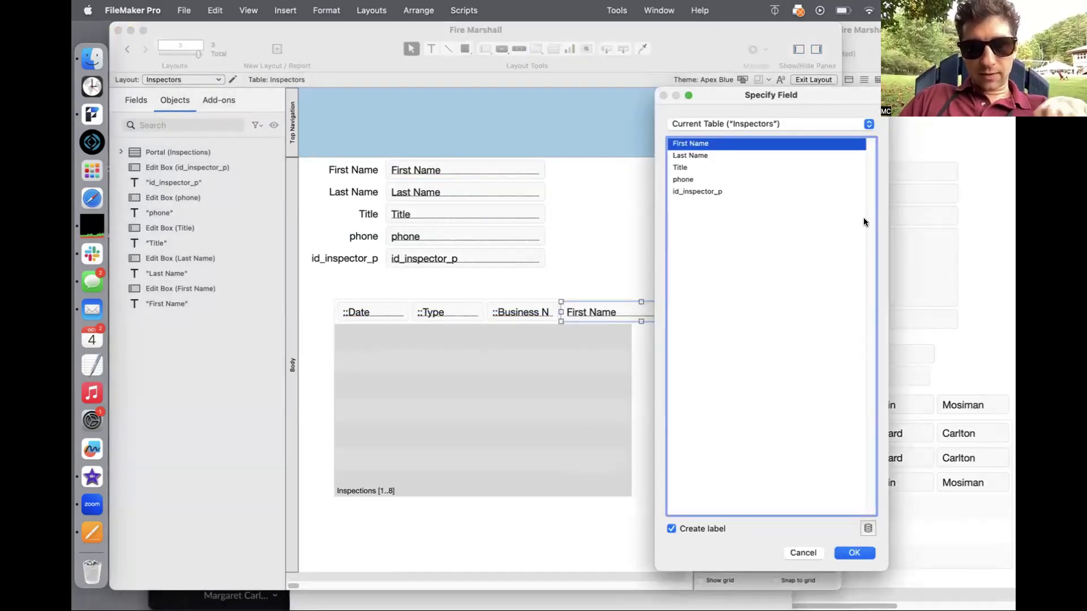
left_click(803, 123)
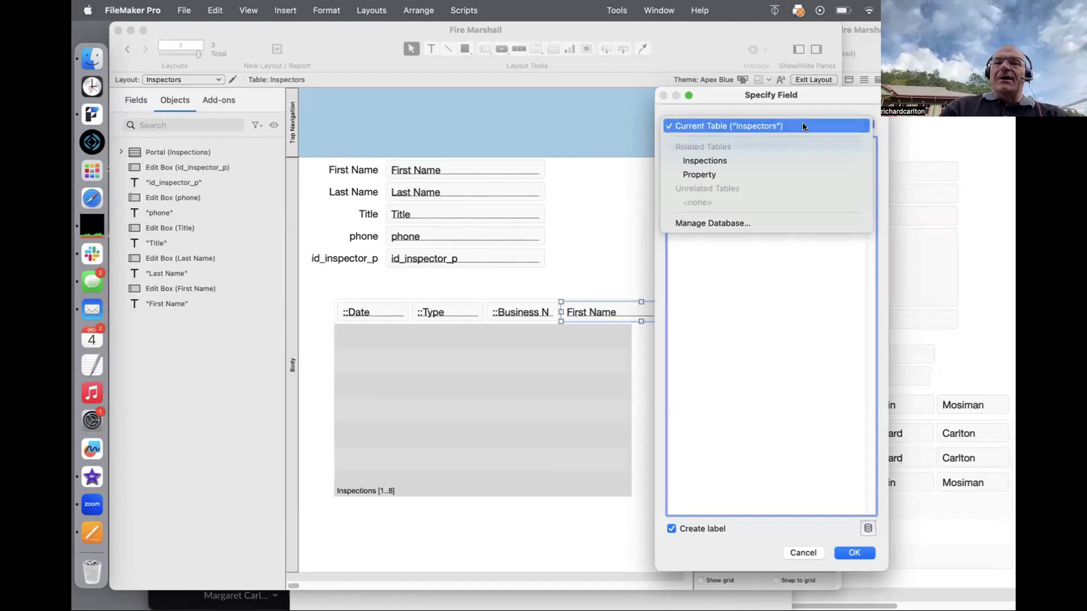
left_click(803, 126)
double_click(682, 141)
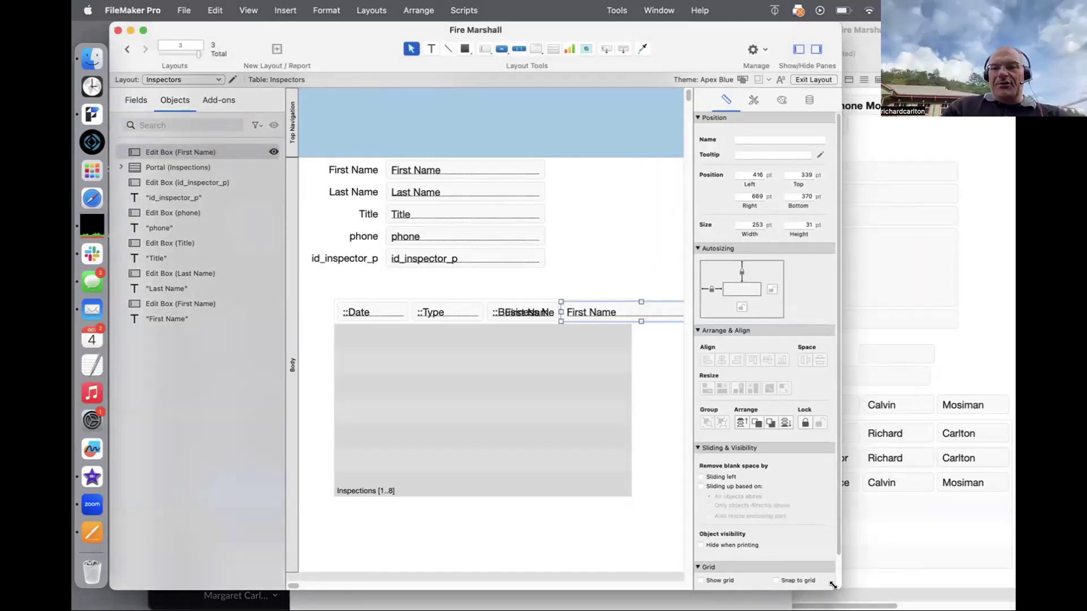
left_click_drag(840, 588, 974, 590)
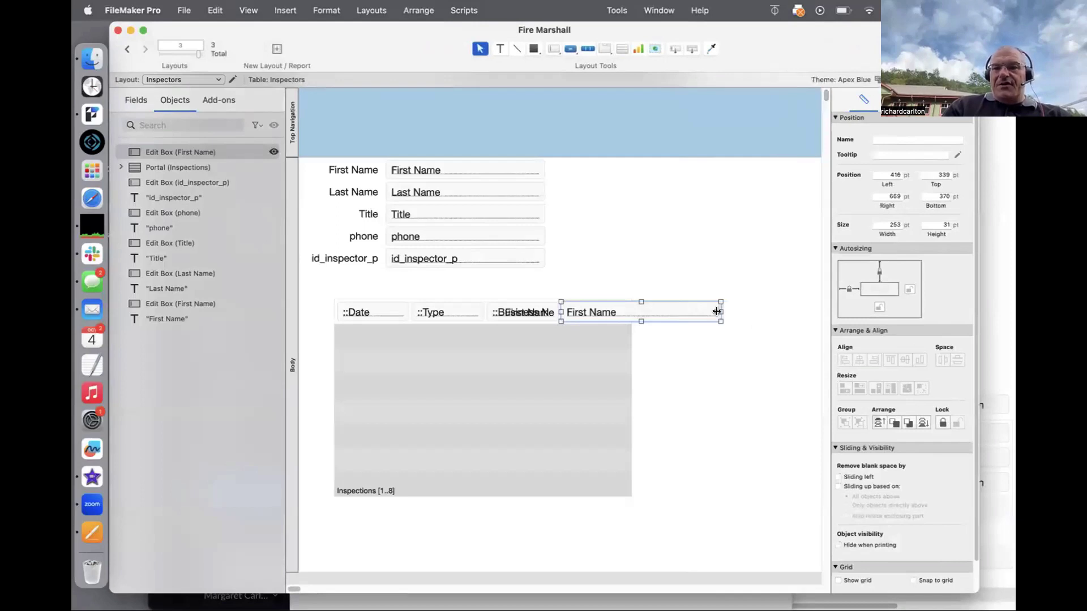
left_click_drag(717, 312, 620, 312)
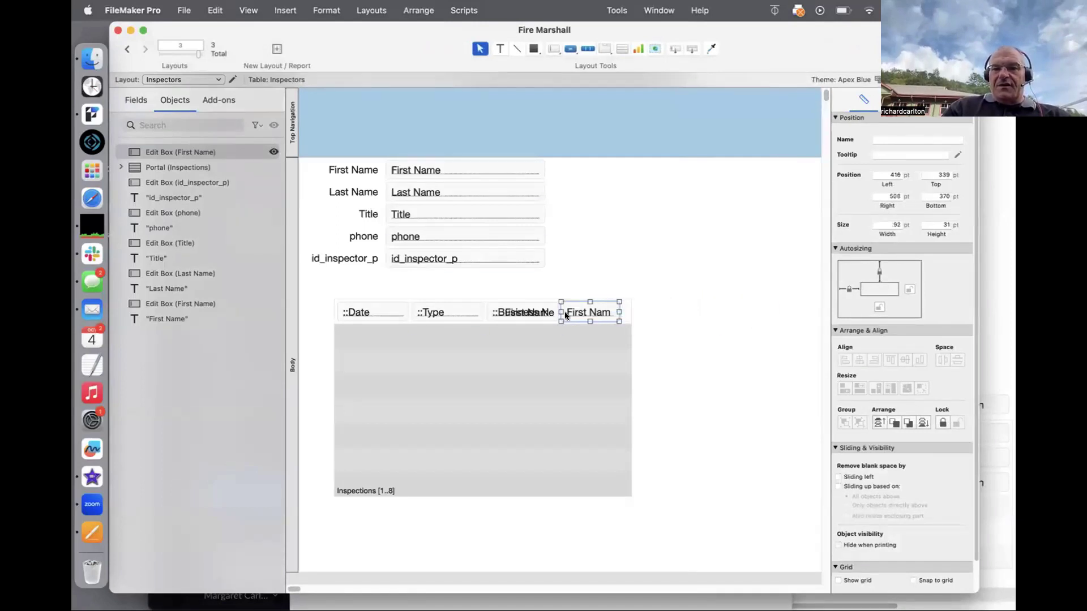
left_click_drag(539, 312, 601, 289)
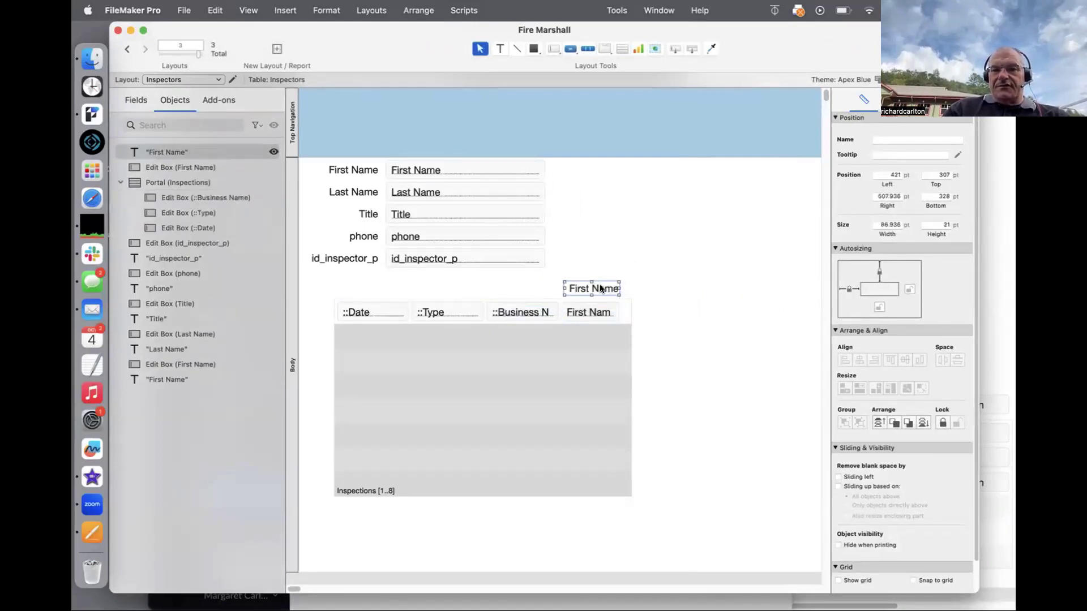
key("super+b")
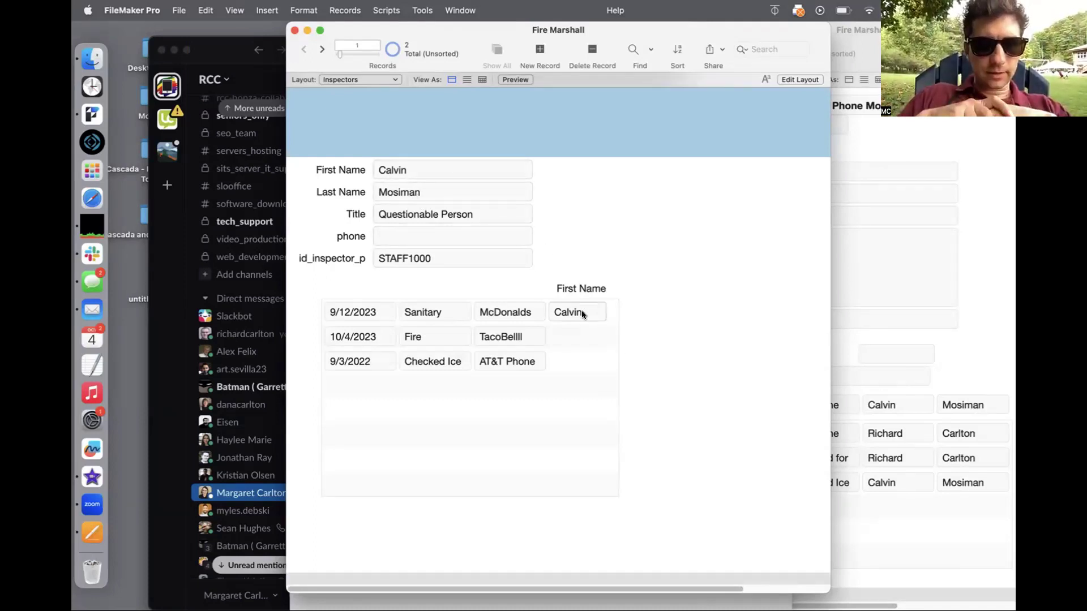
Step: Nudge the portal's First Name field 2 pt right, align its label, and verify in Browse mode
left_click(563, 334)
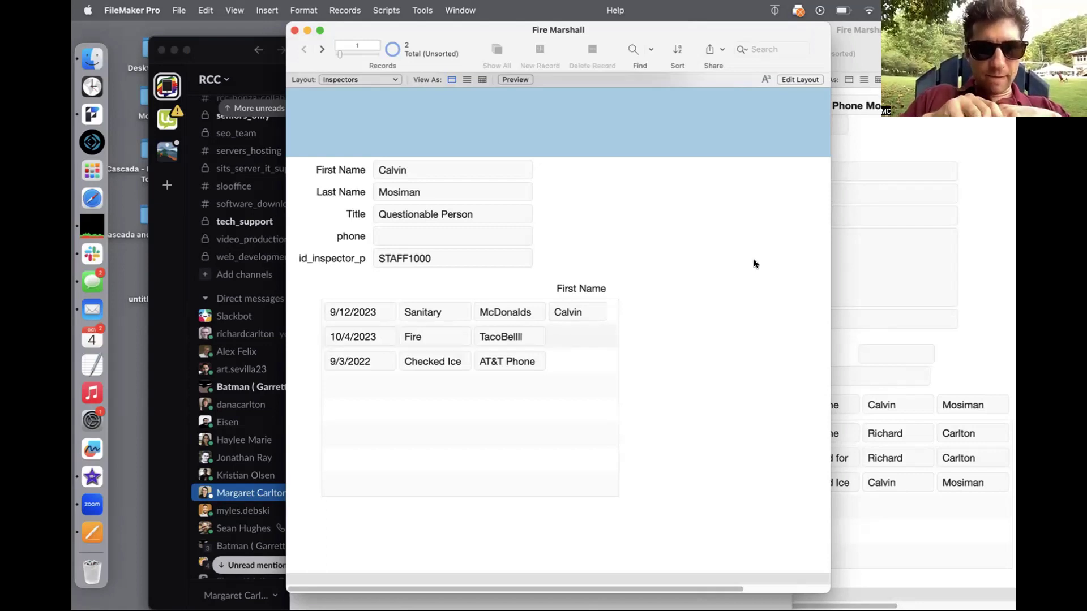
key("super+l")
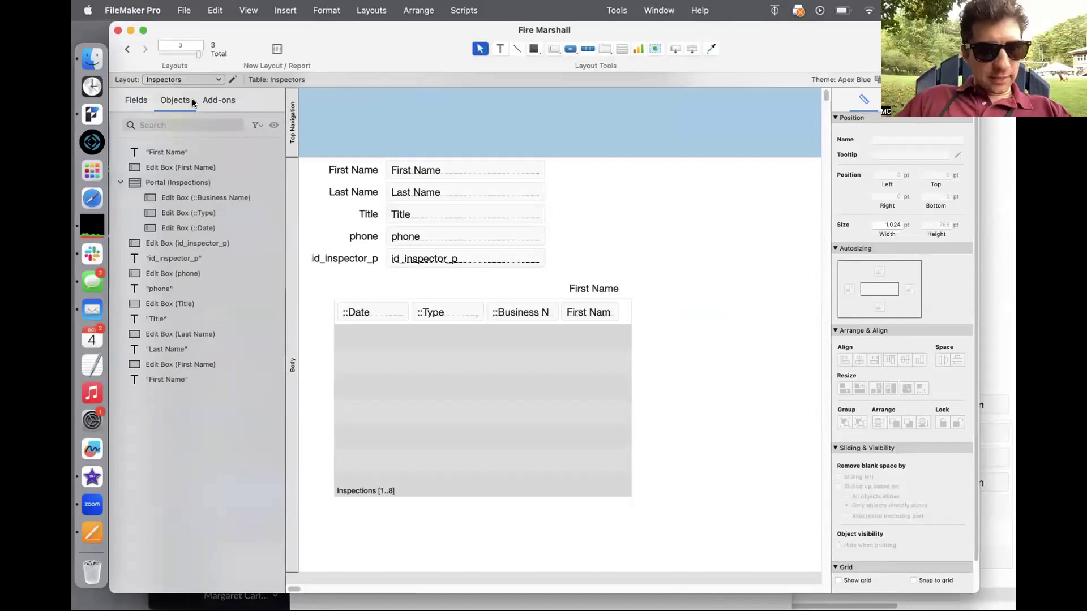
left_click(161, 153)
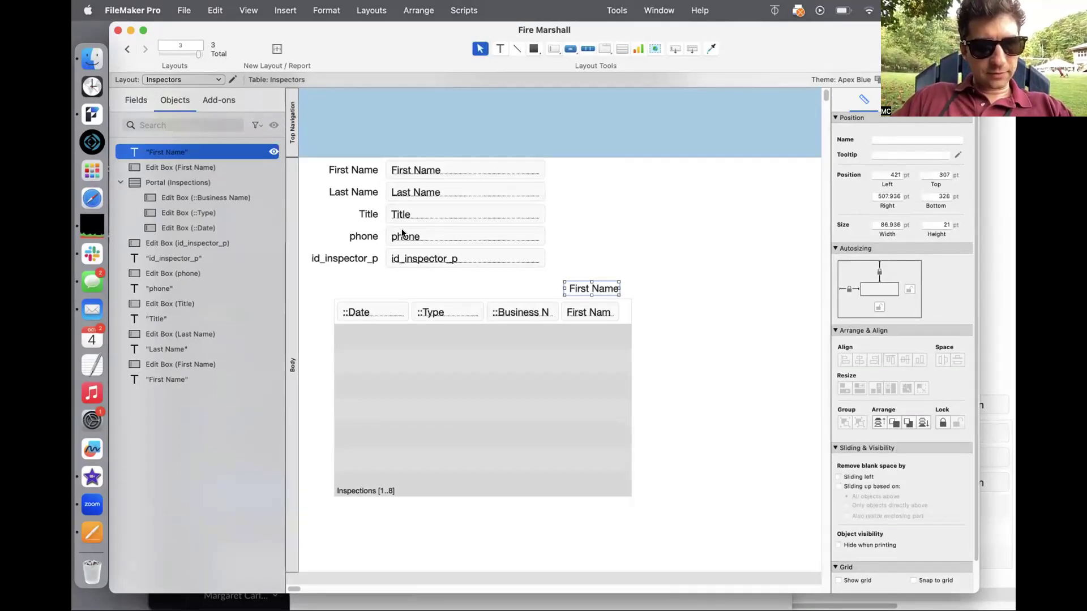
left_click(566, 310)
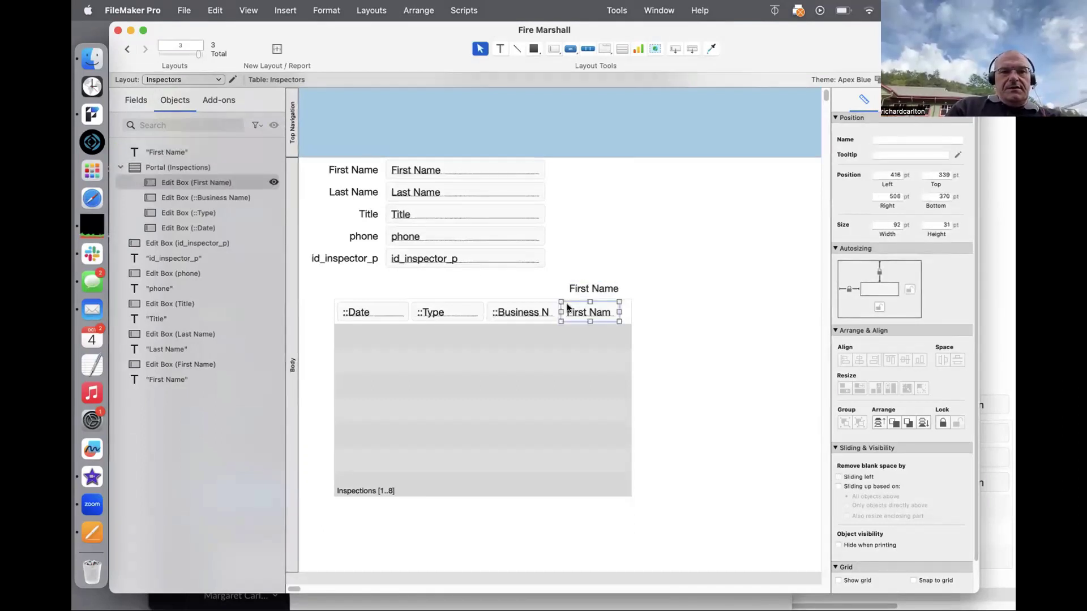
key("Right")
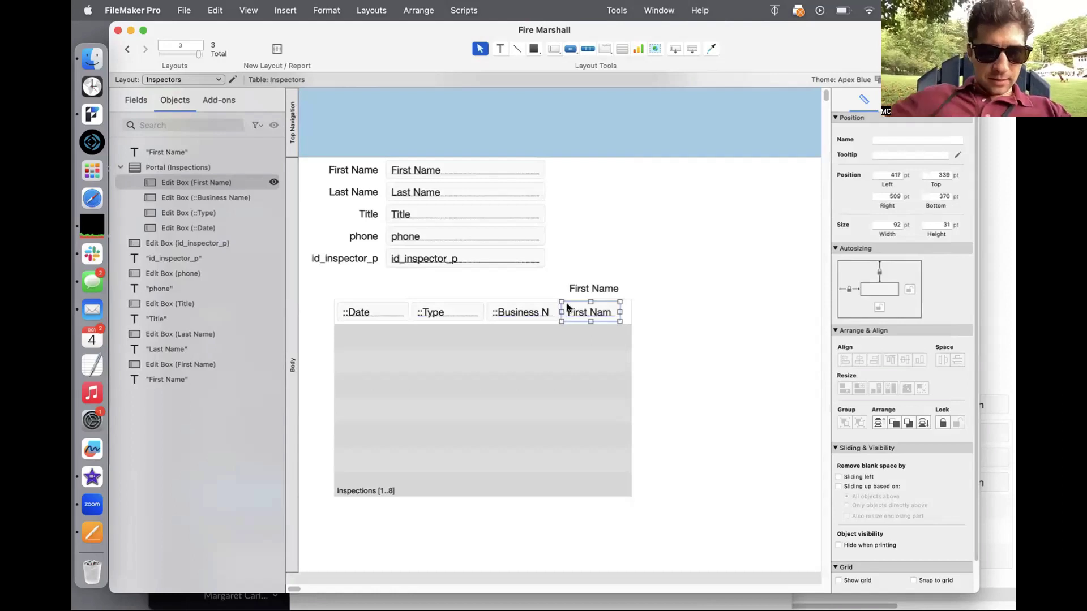
key("Right")
key("Right")
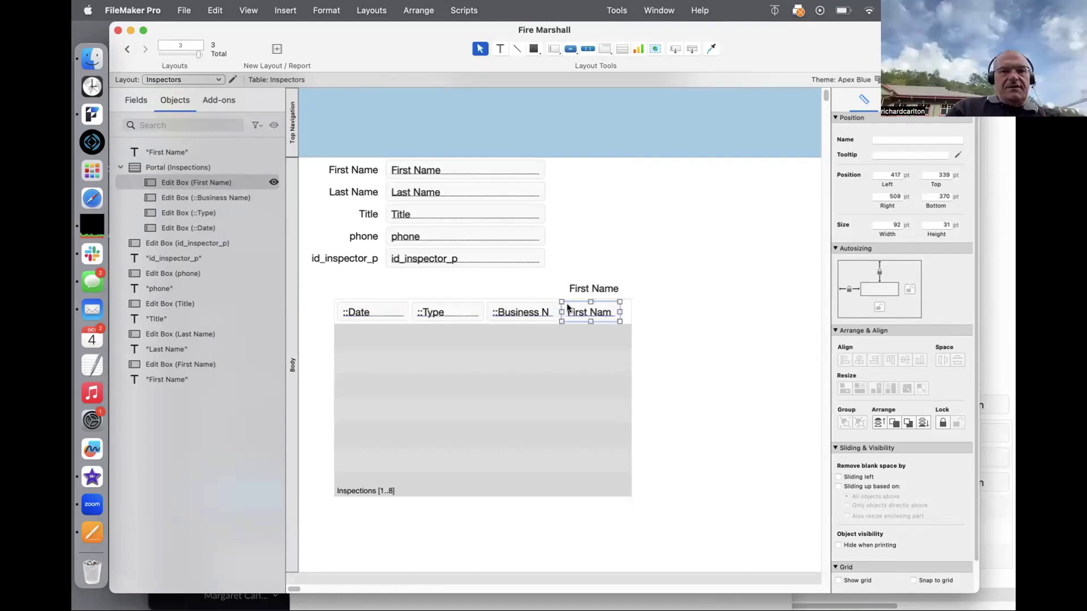
left_click_drag(607, 286, 603, 288)
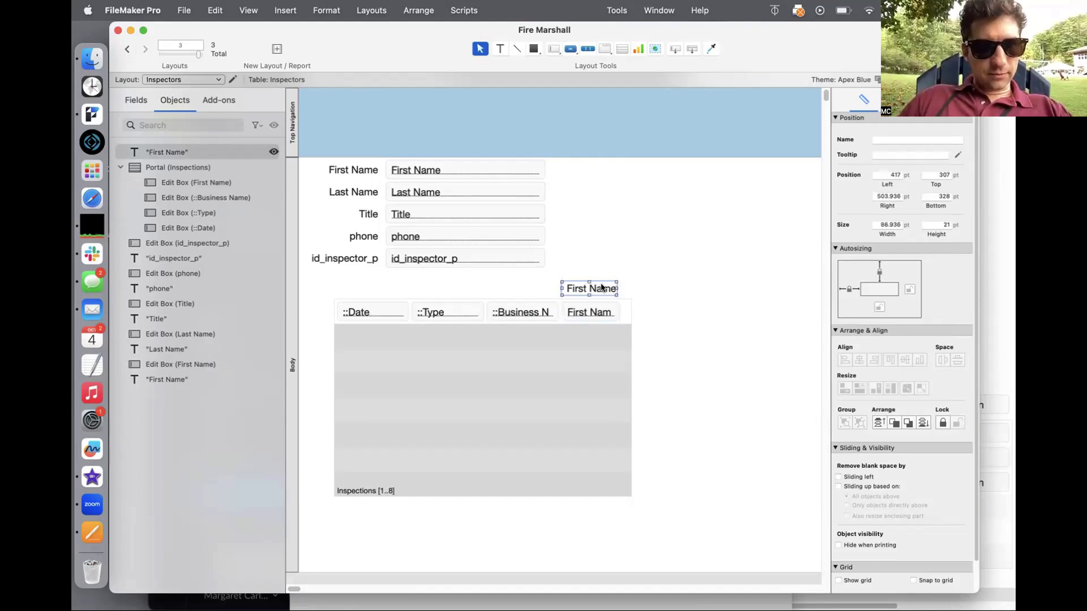
key("super+b")
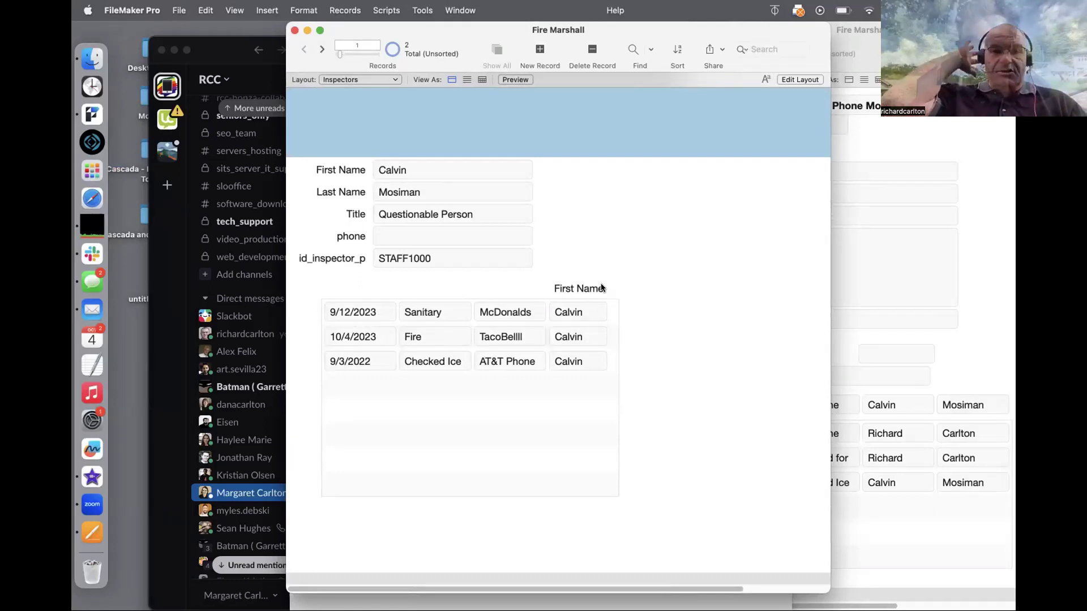
key("super+l")
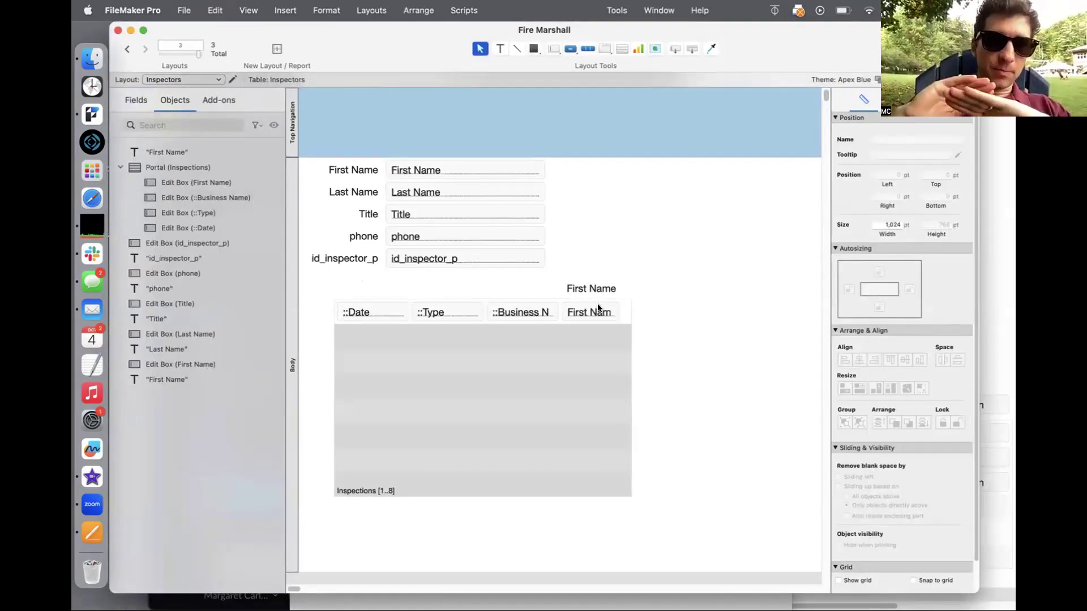
Step: Reposition the First Name field in the portal row and widen it to show the full name
left_click_drag(600, 312, 612, 239)
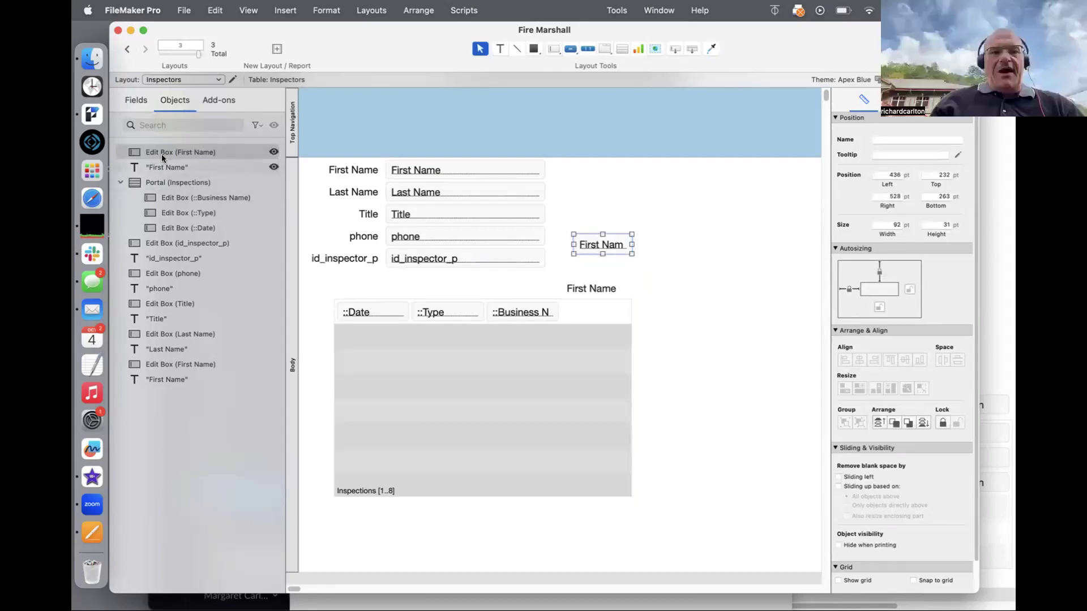
left_click_drag(591, 241, 614, 308)
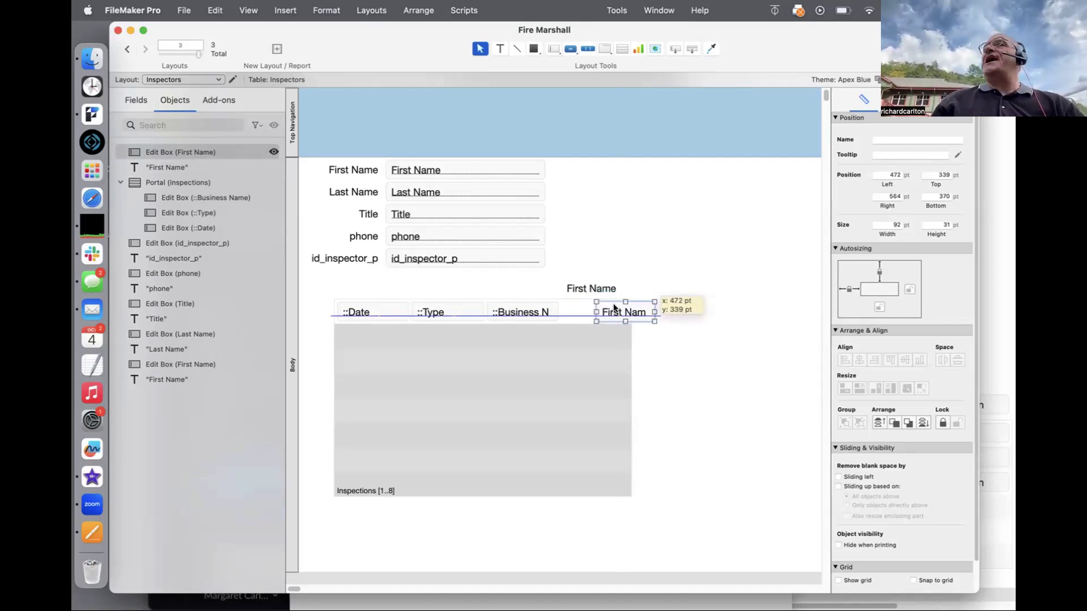
left_click_drag(614, 308, 614, 308)
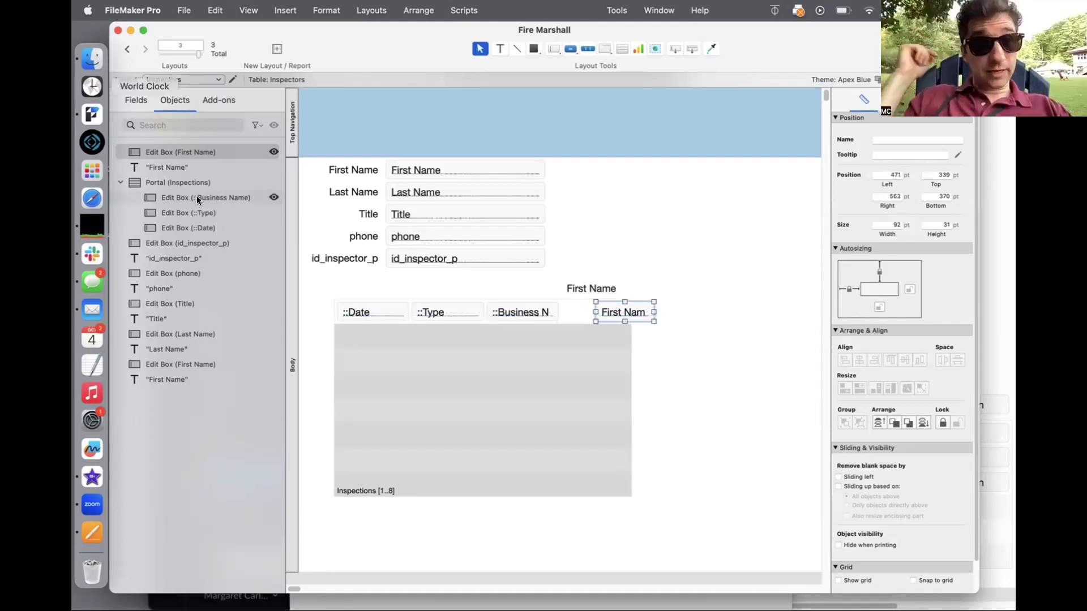
left_click_drag(650, 313, 623, 311)
left_click(656, 313)
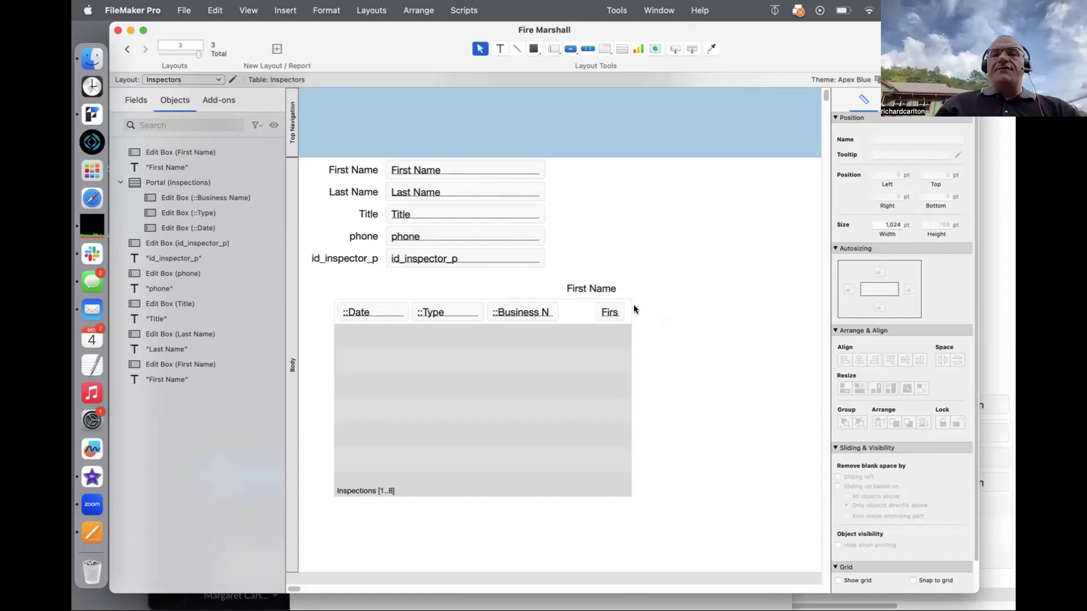
left_click(613, 312)
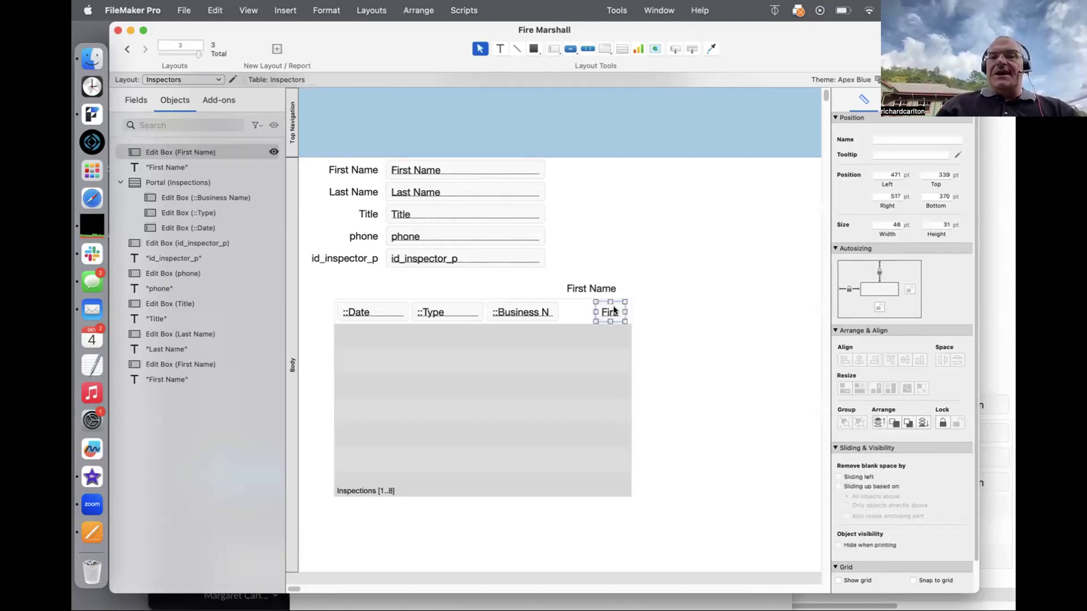
key("Left")
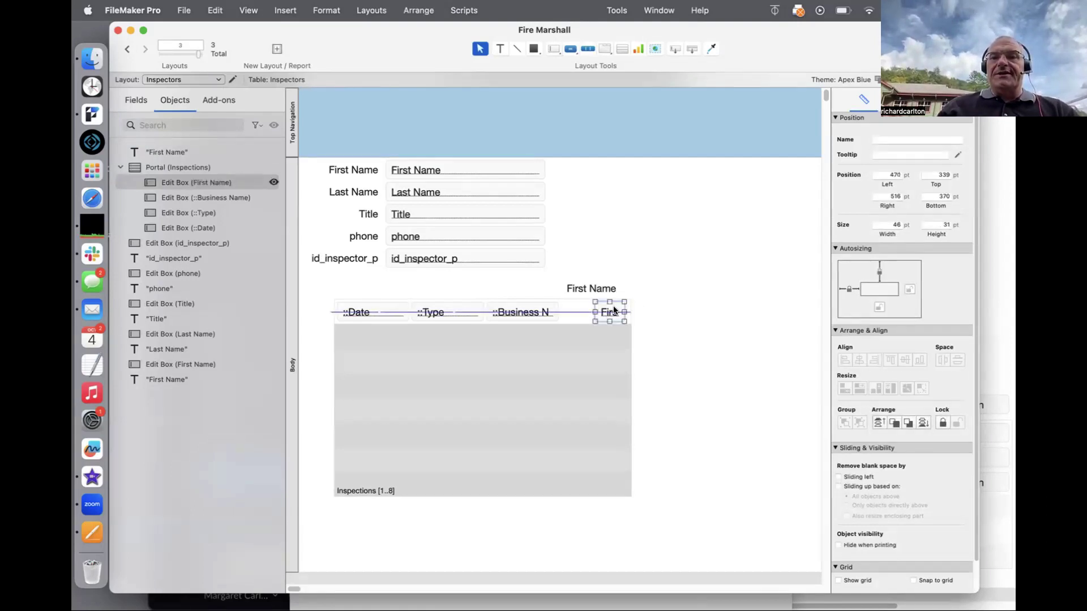
key("Right")
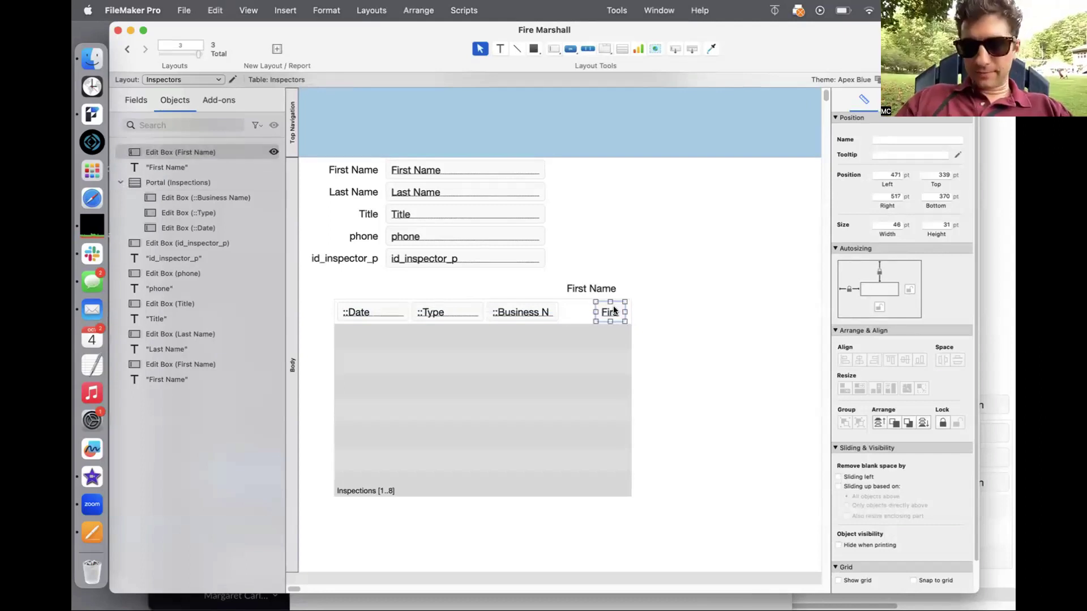
left_click(680, 297)
mouse_move(610, 312)
left_mouse_down()
mouse_move(686, 267)
mouse_move(594, 312)
left_mouse_up()
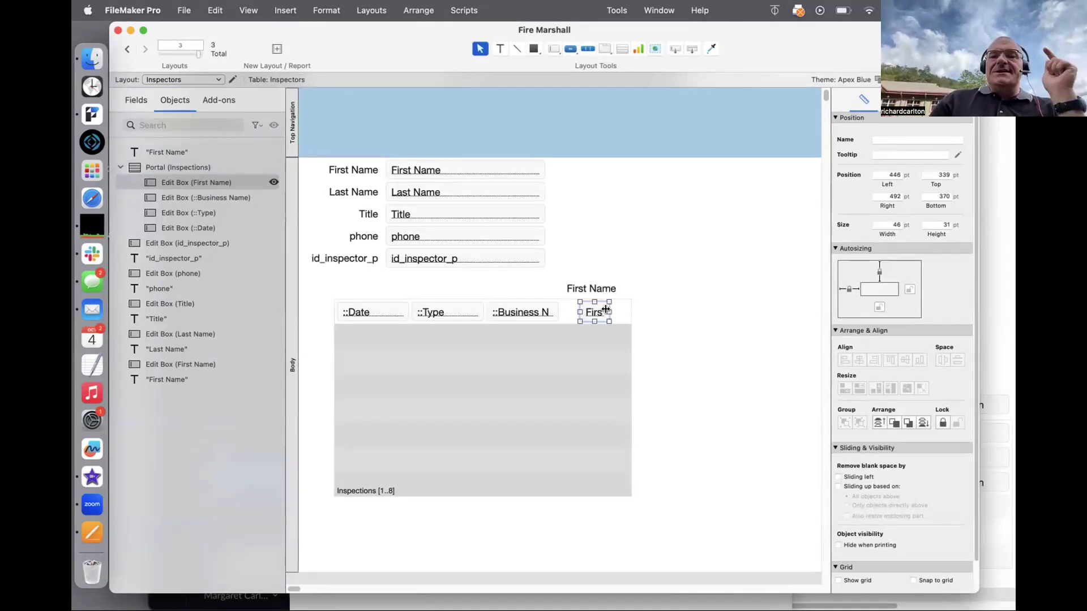
left_click_drag(608, 311, 613, 312)
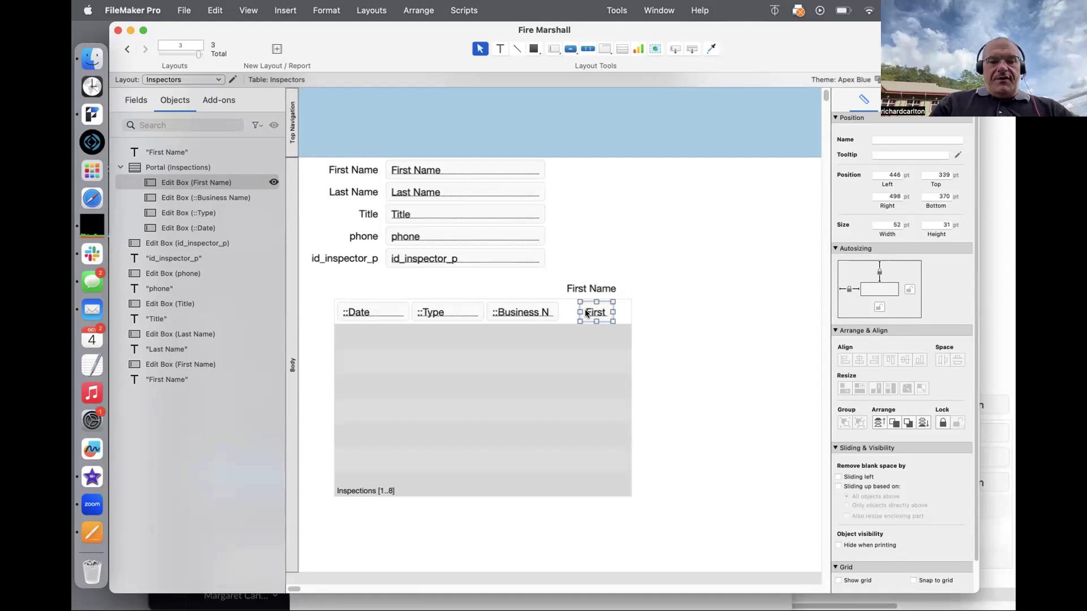
left_click_drag(586, 313, 646, 311)
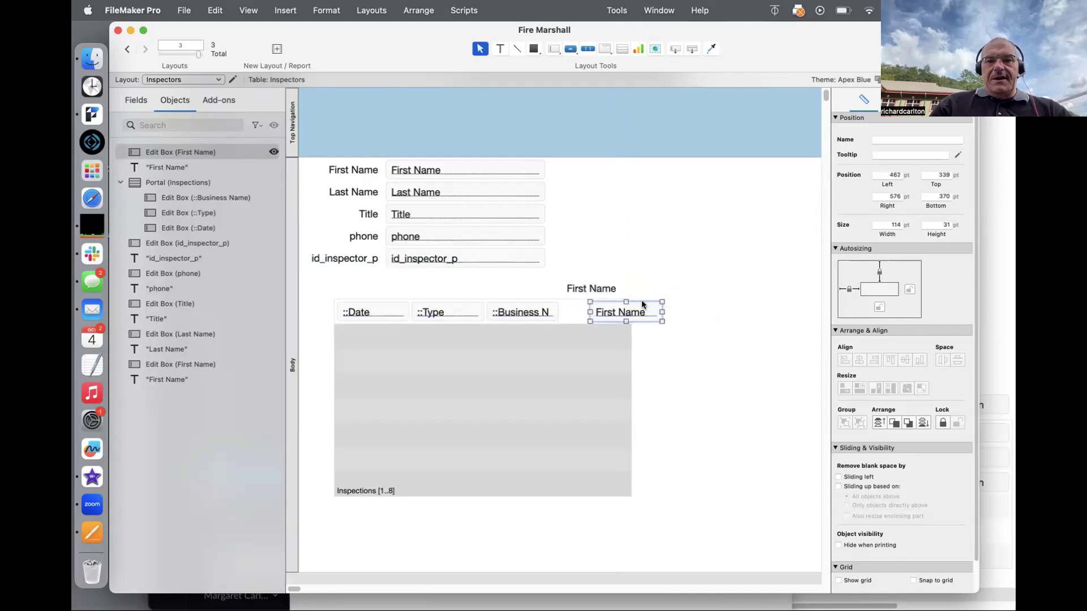
Step: Delete the Date field and put a First Name copy into the portal's first column
left_click(369, 318)
key("Delete")
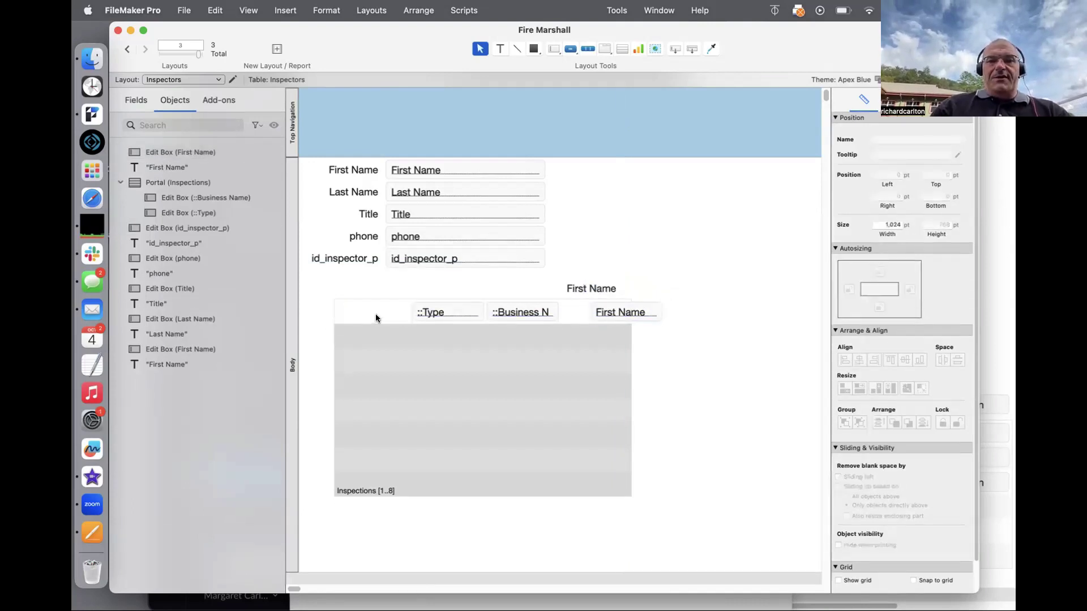
left_click(631, 311)
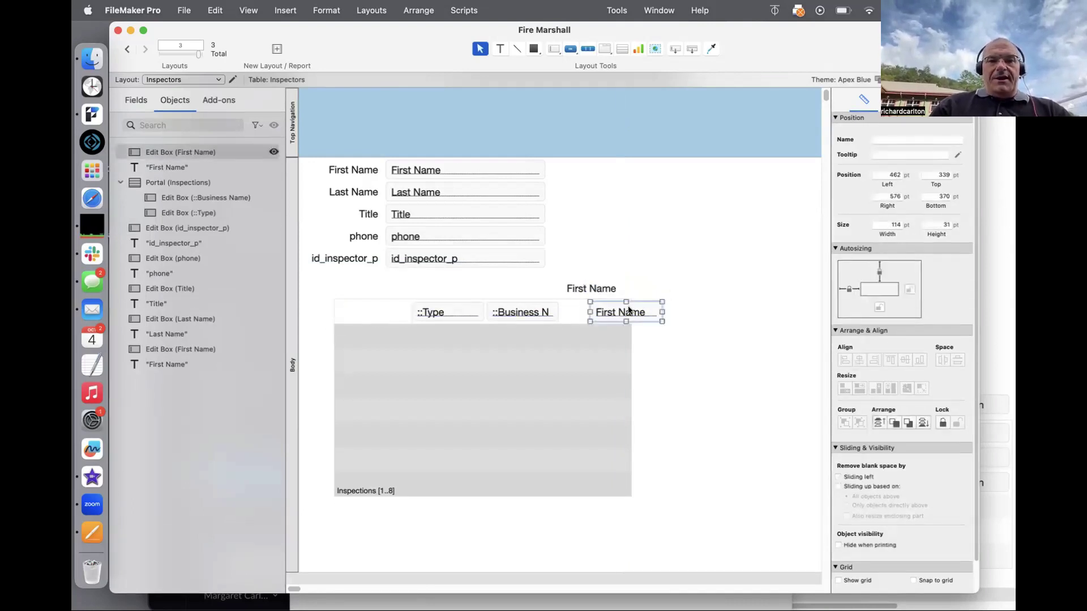
left_click_drag(630, 311, 622, 238)
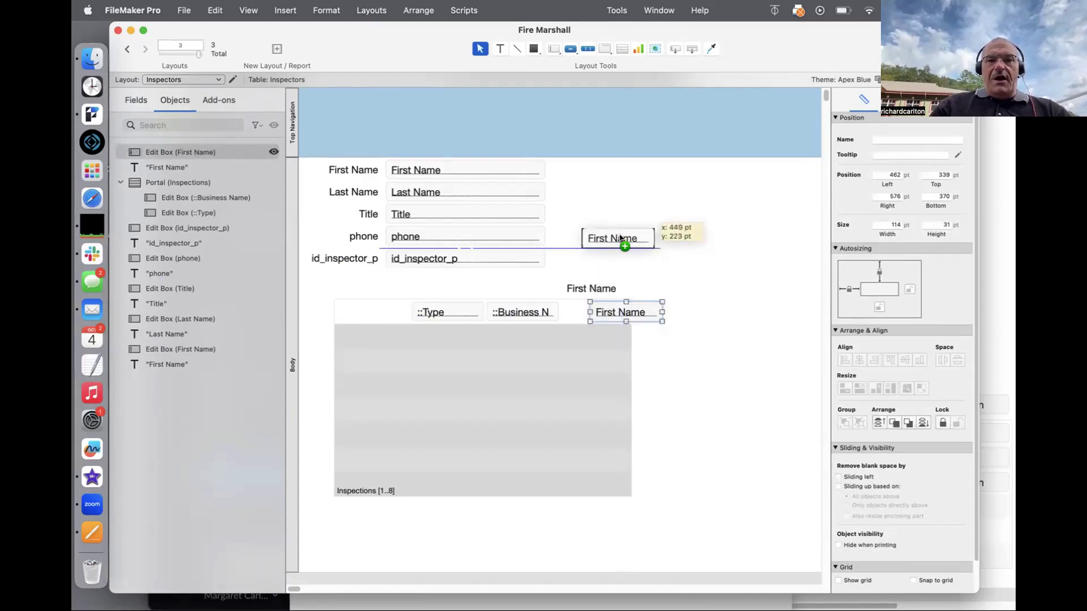
double_click(622, 238)
double_click(683, 143)
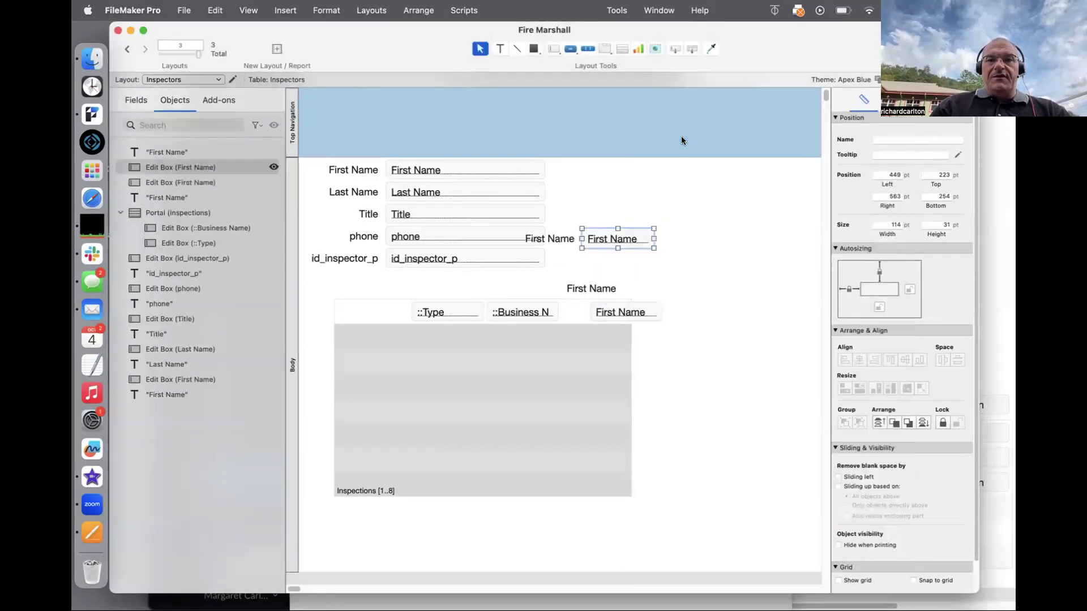
left_click_drag(621, 237, 408, 311)
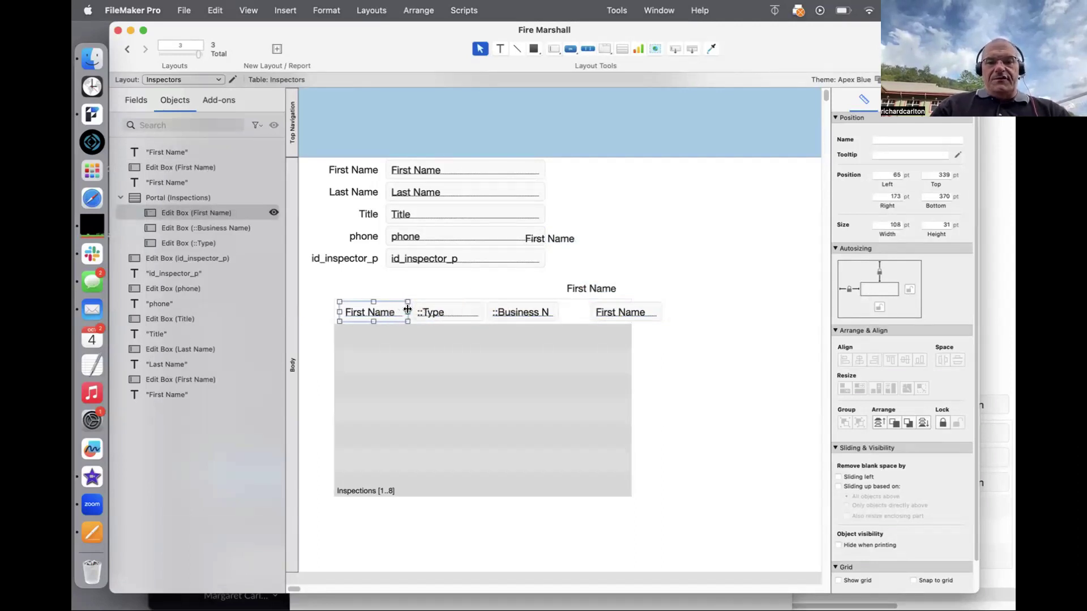
Step: Check the portal in Browse mode, move the Inspectors window left, and return to Layout mode
key("super+b")
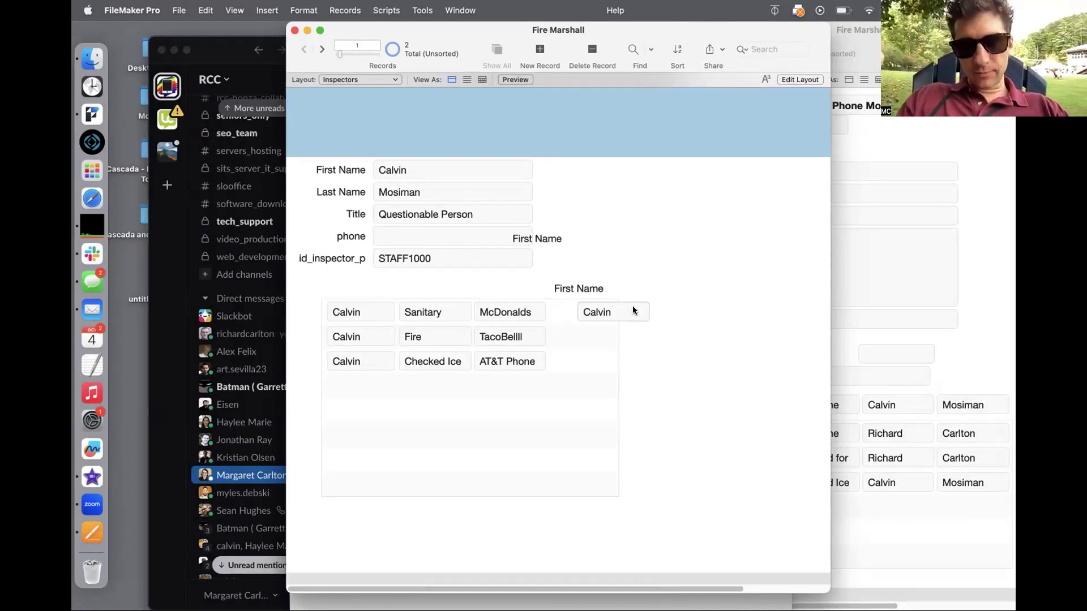
key("super+l")
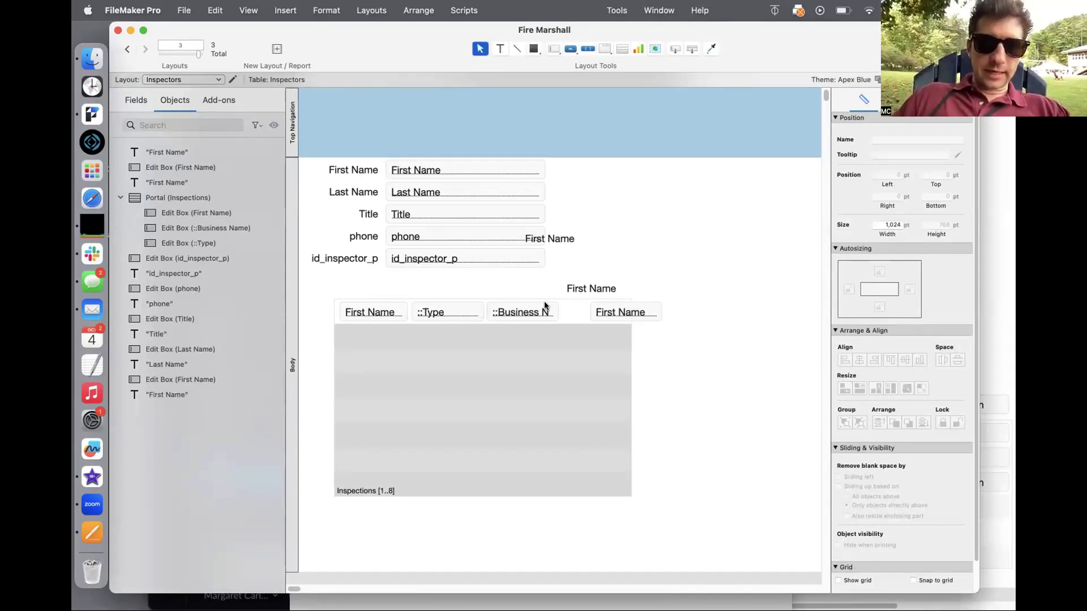
key("super+b")
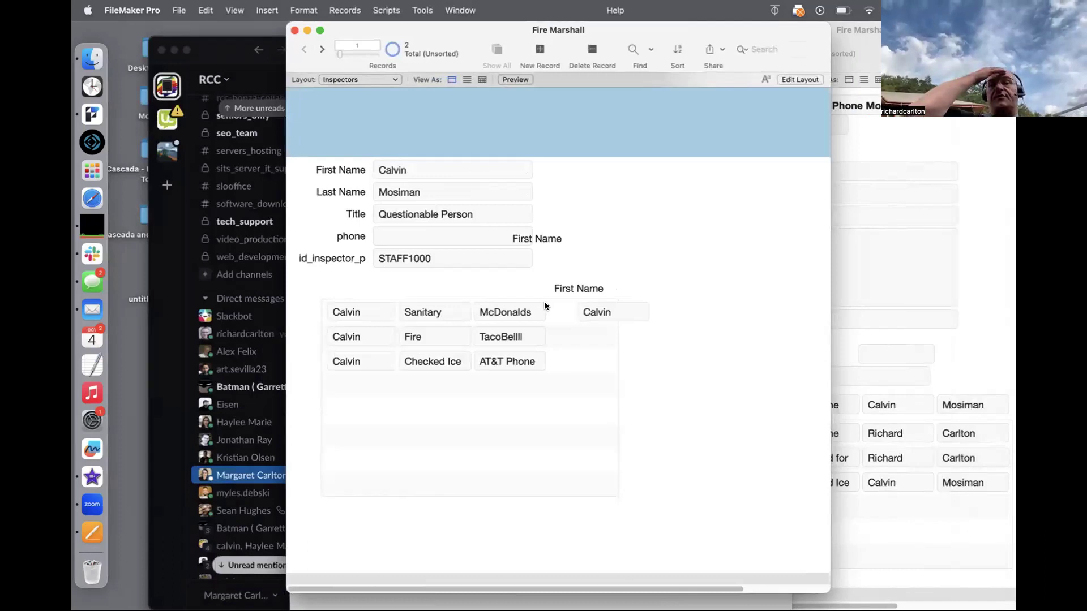
left_click_drag(649, 27, 476, 15)
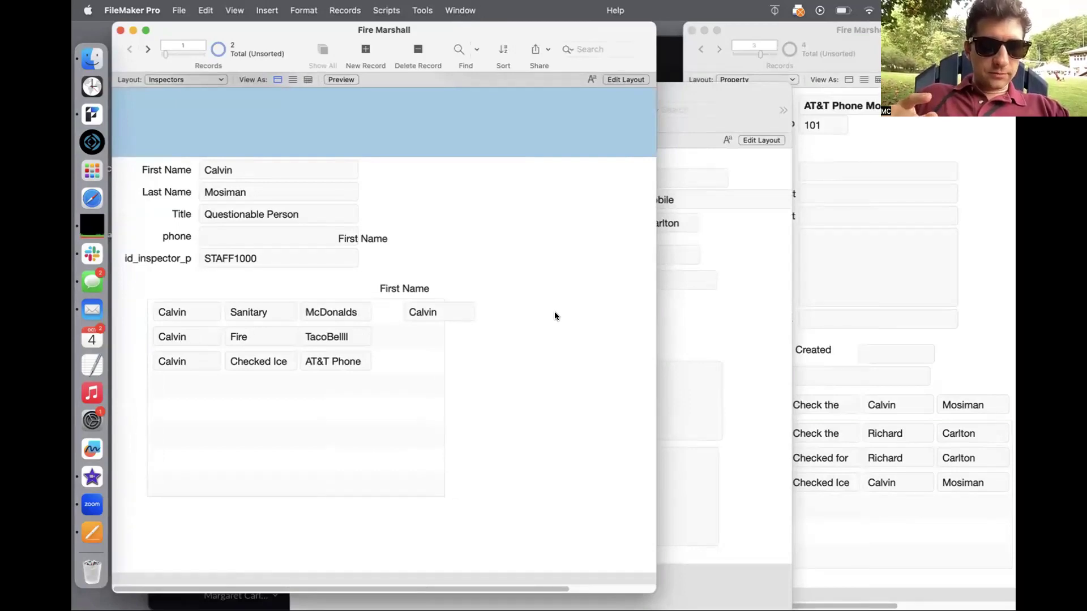
key("super+l")
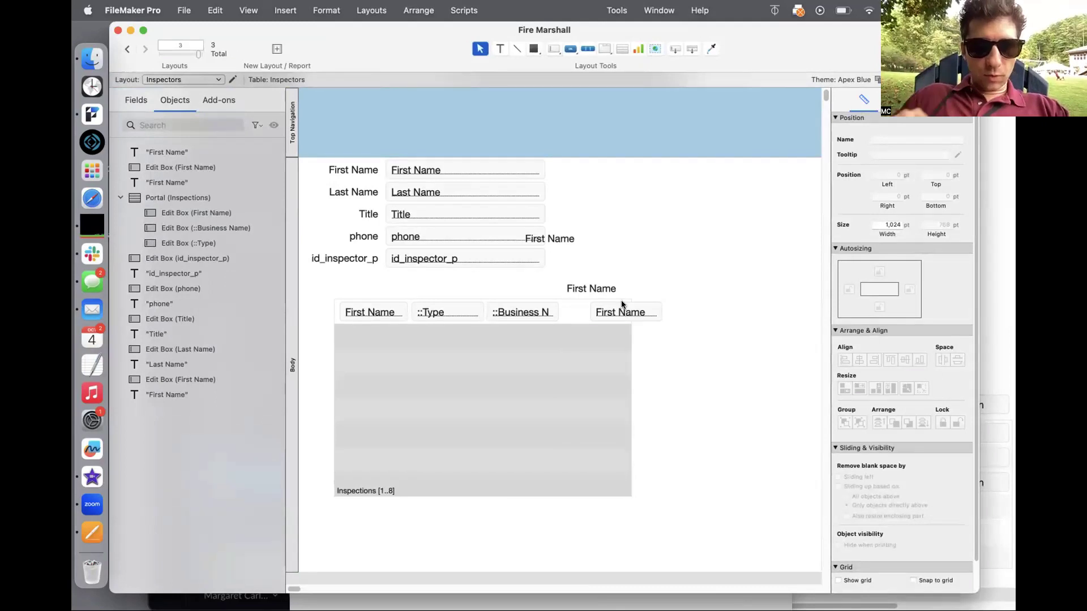
Step: Set the portal to show records from the current Inspectors table
double_click(530, 371)
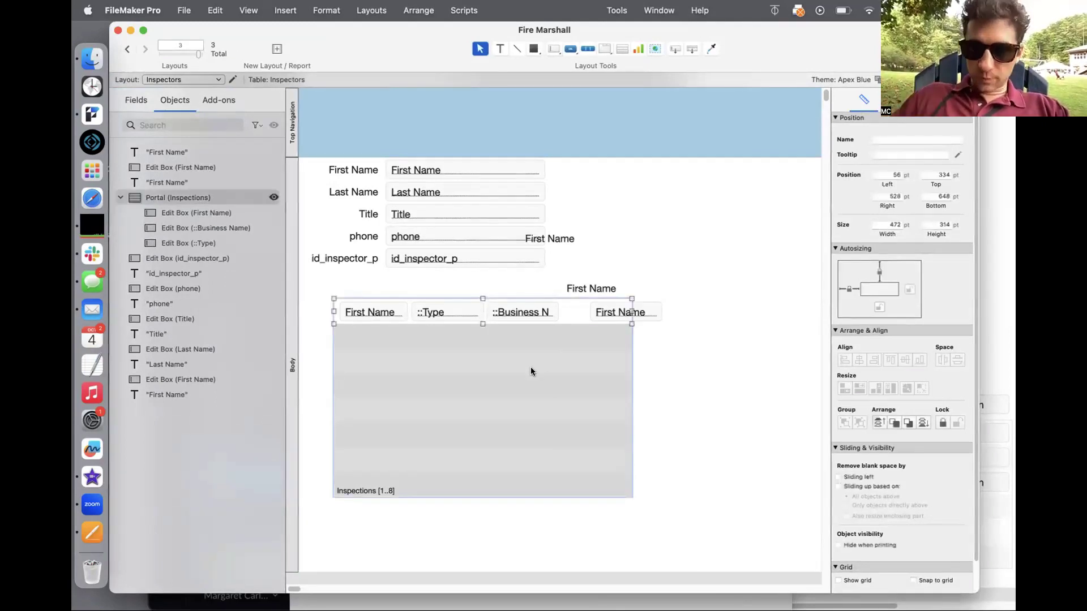
left_click(591, 142)
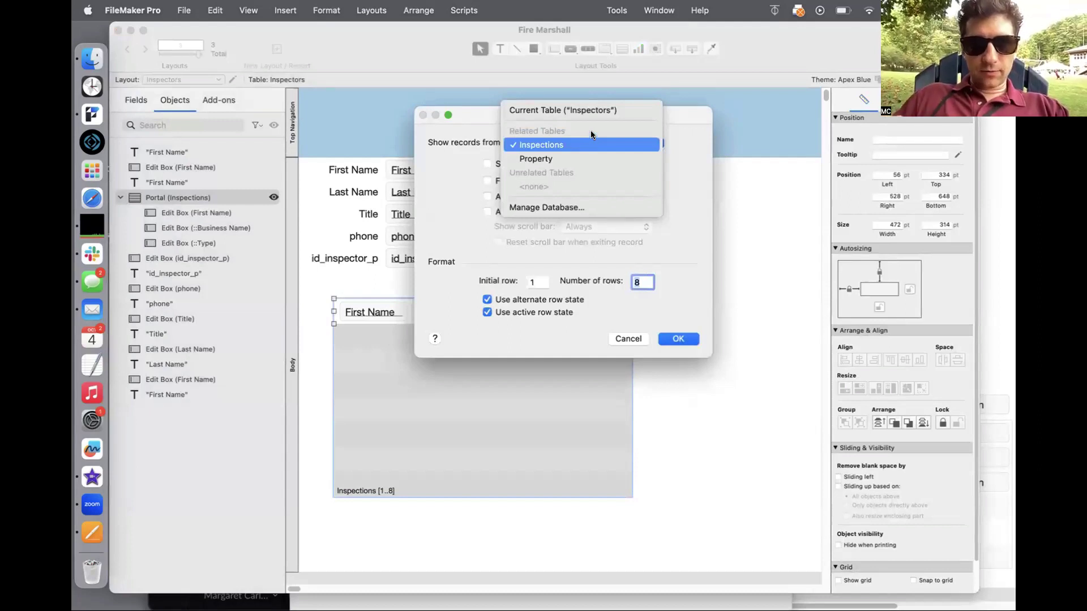
left_click(593, 110)
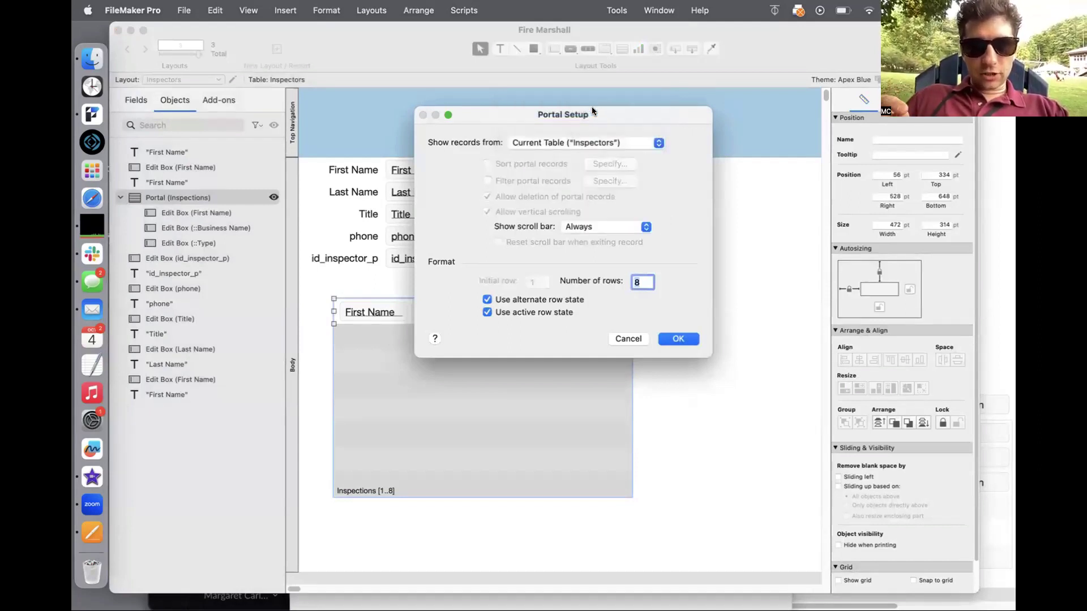
left_click(675, 339)
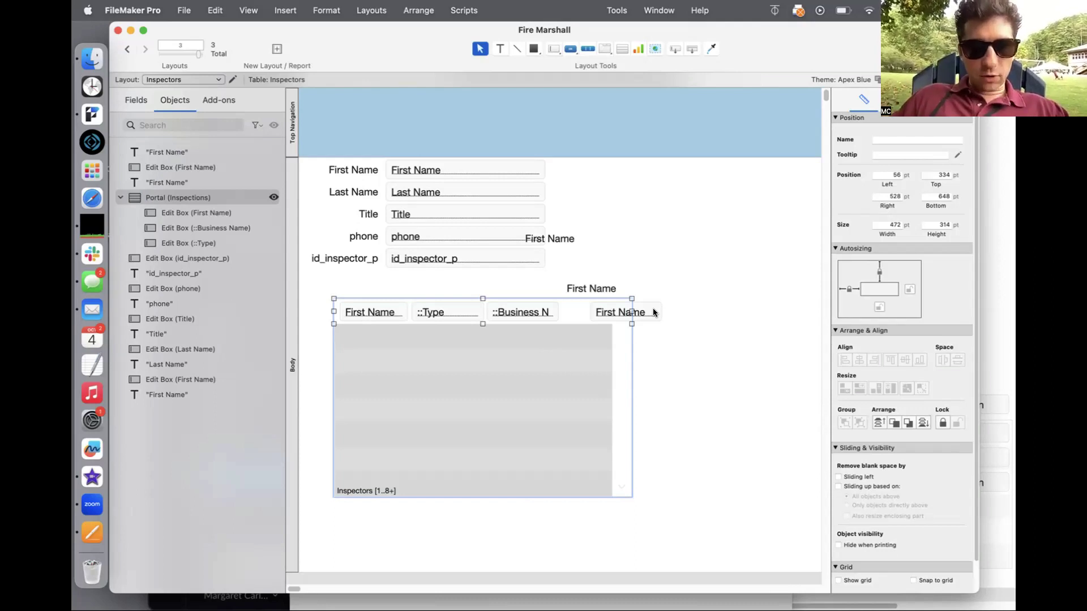
Step: Shift the First Name field right, check the portal in Browse mode, and bring Property forward
left_click_drag(653, 312, 702, 310)
key("super+b")
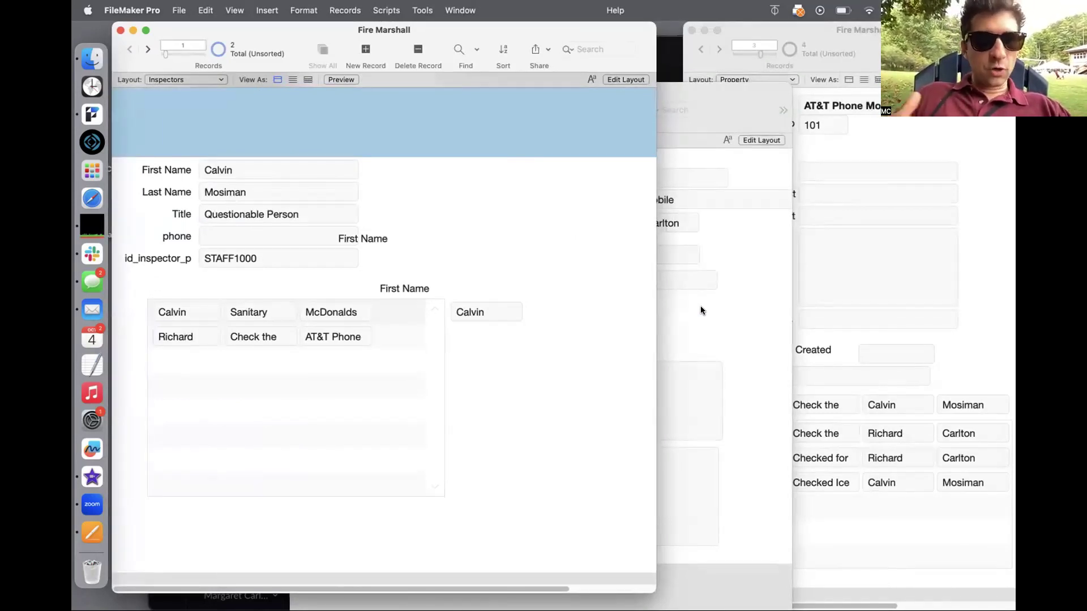
left_click(665, 148)
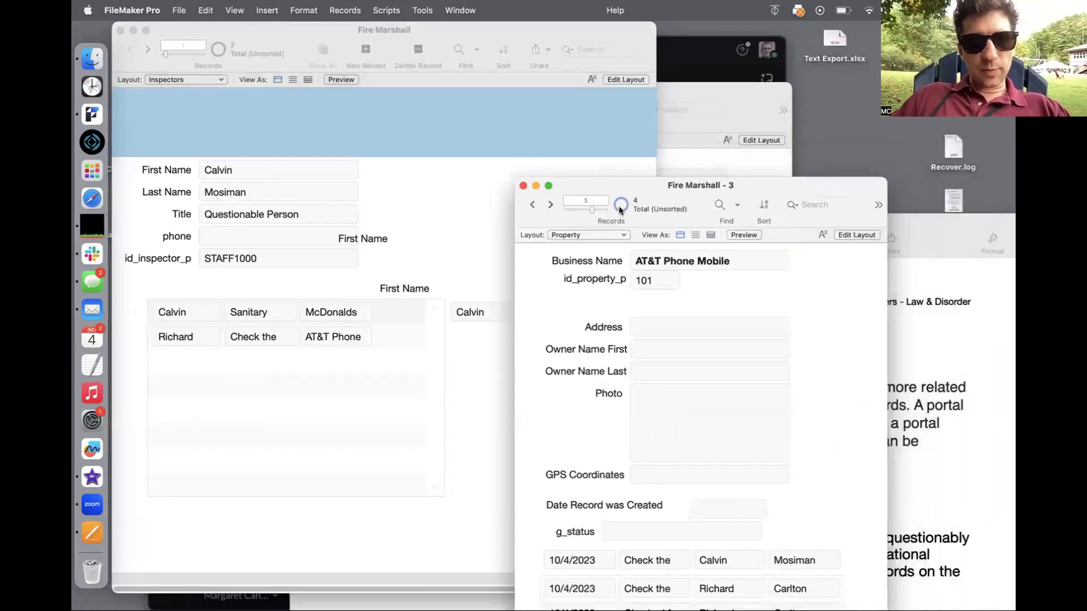
Step: Hide the Day 16 Pages document and return to the FMSP_22_Lite_x2 dashboard in FileMaker Pro
left_click(895, 211)
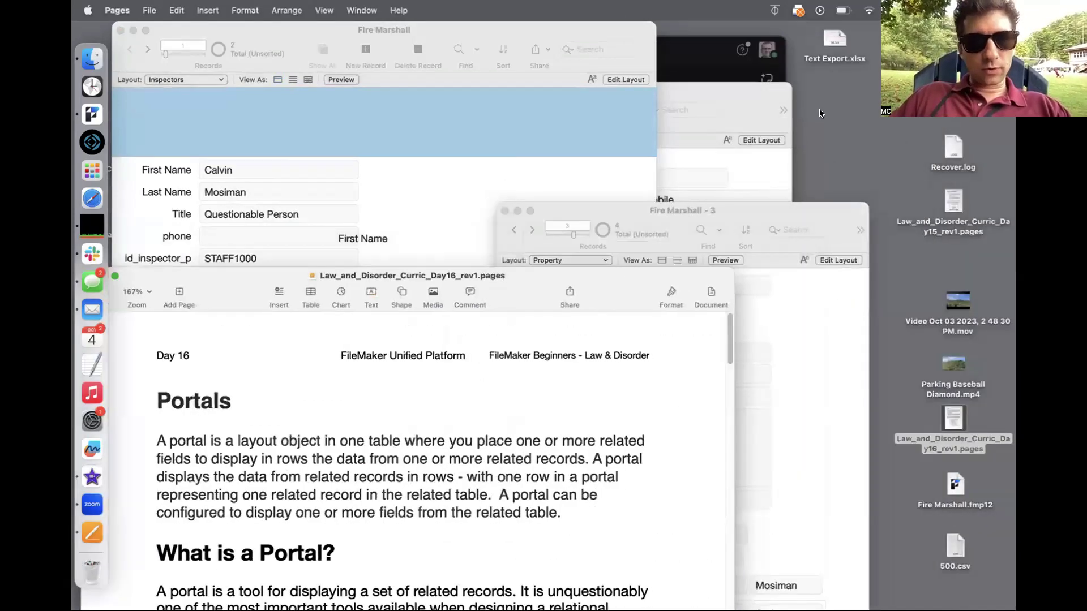
key("super+h")
left_click(780, 209)
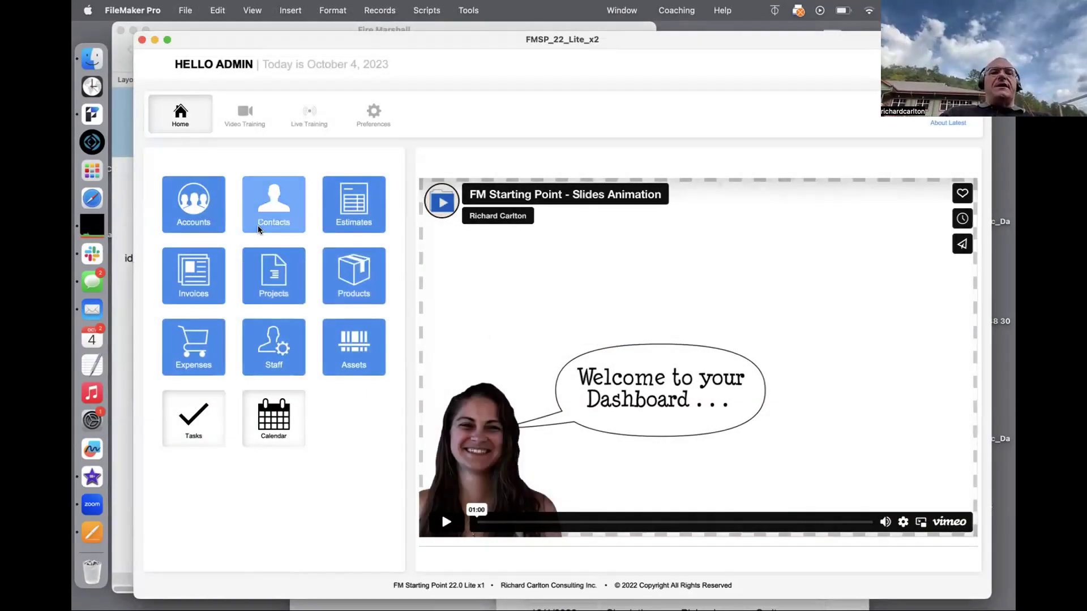
Step: Open the Contacts module and show all 505 contact records
left_click(261, 221)
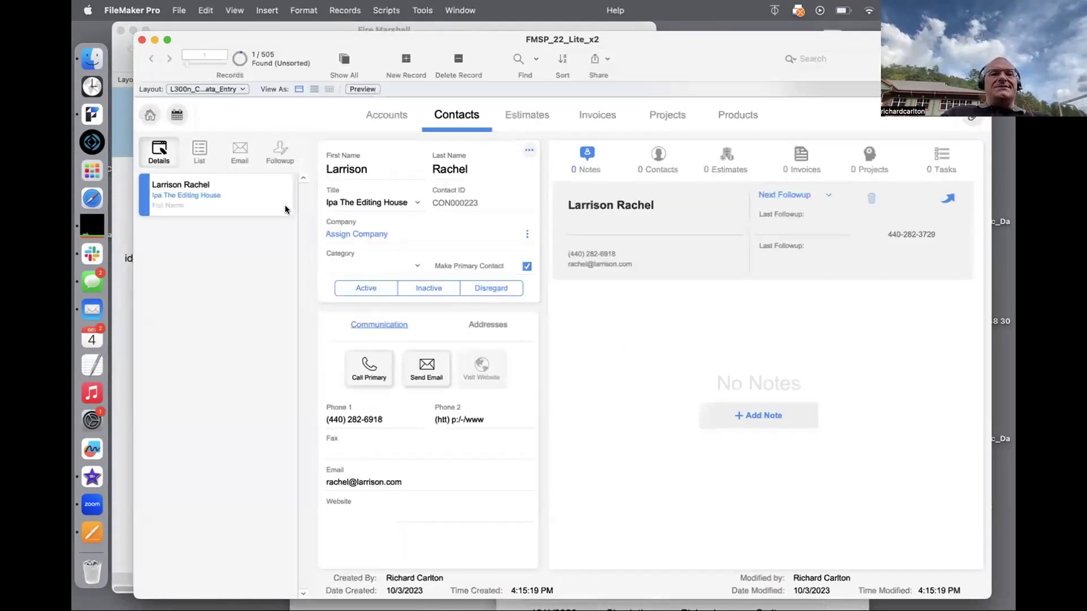
key("super+j")
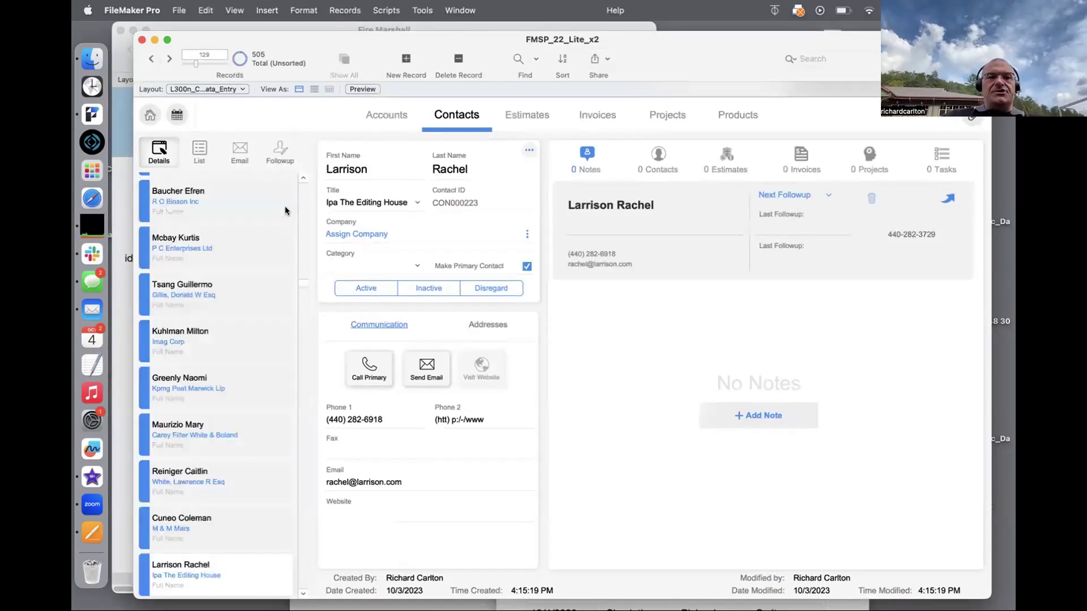
scroll(266, 274, "up", 5)
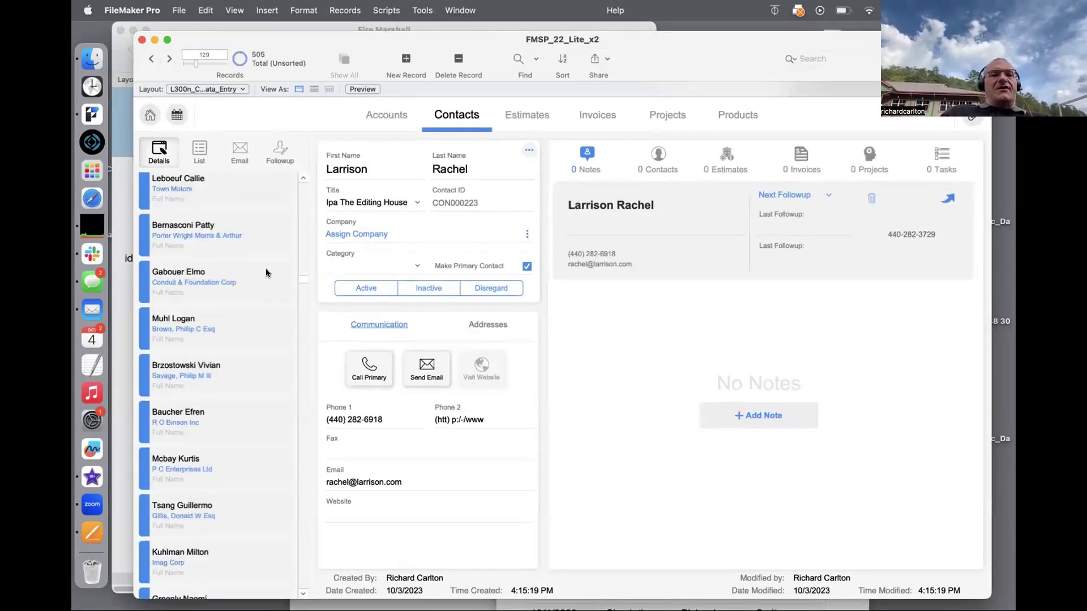
scroll(266, 273, "up", 6)
scroll(303, 227, "down", 15)
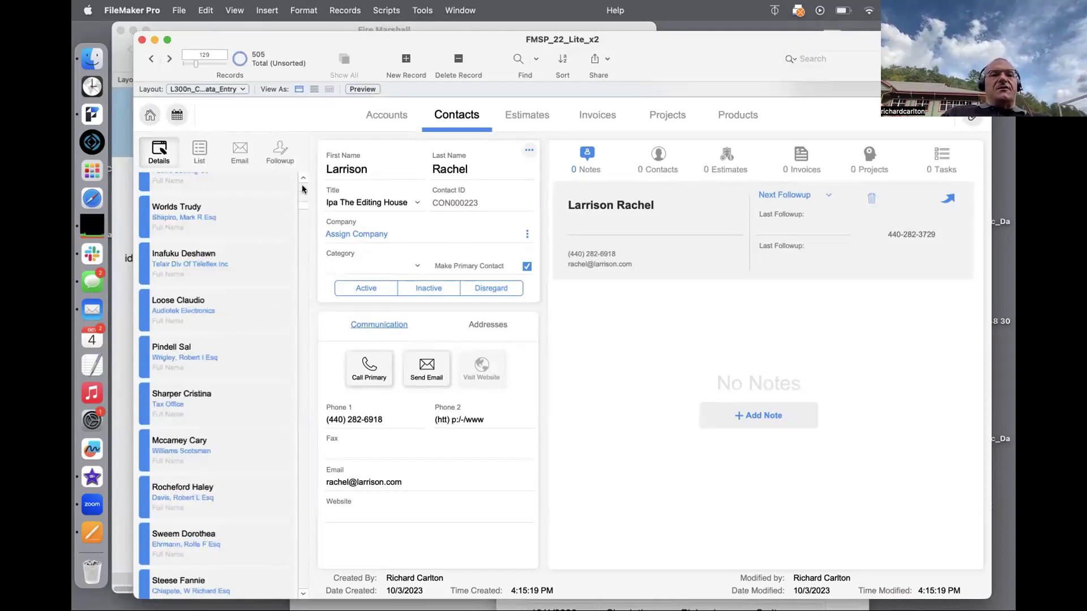
scroll(303, 188, "up", 15)
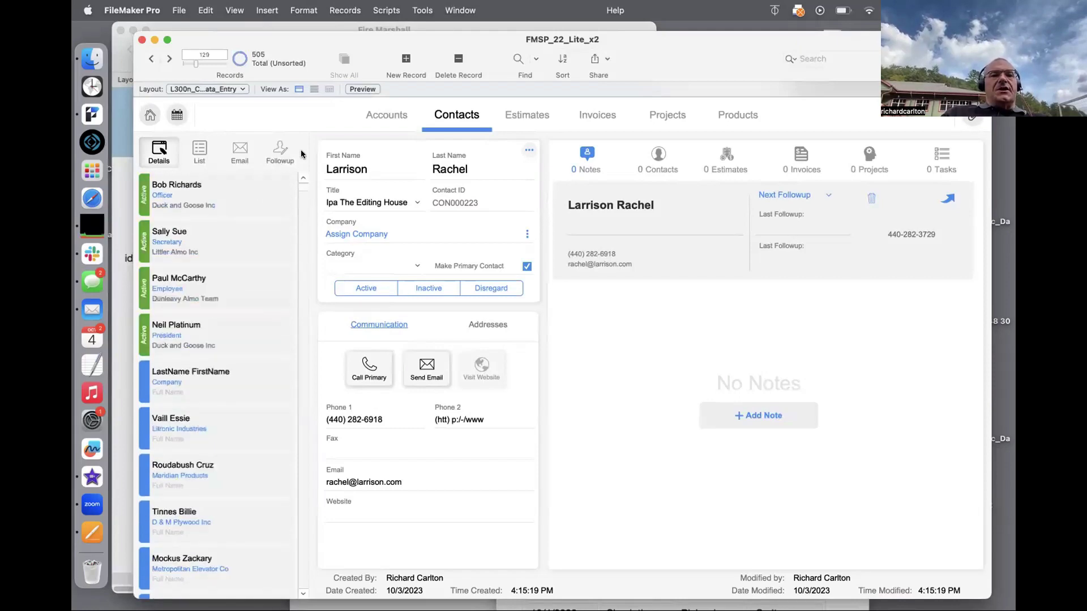
Step: View the first few contact records one by one, then enter Layout mode
left_click(197, 197)
left_click(195, 235)
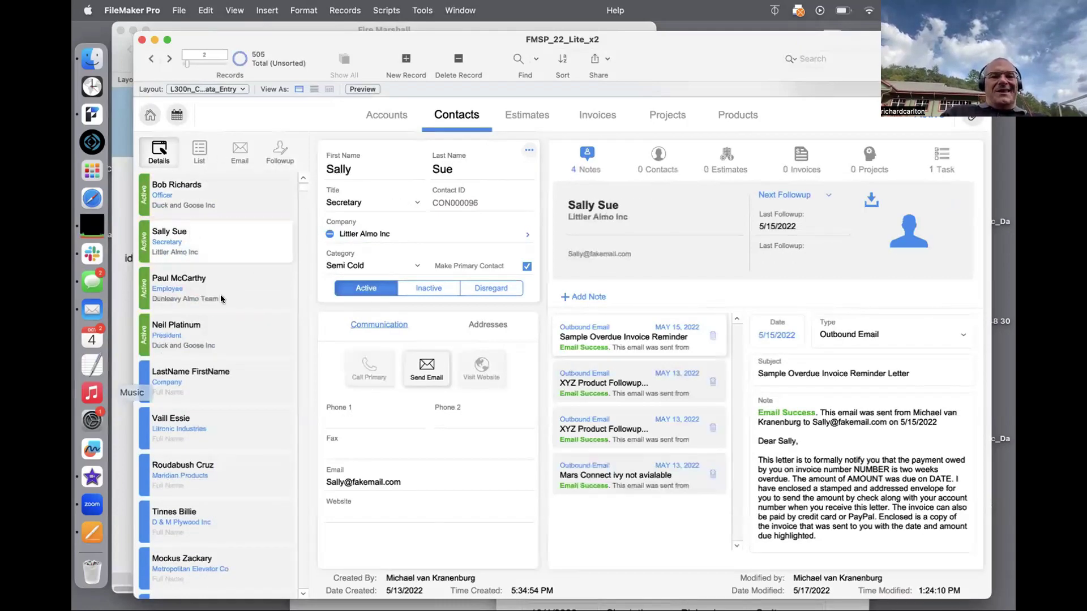
key("Down")
key("Down")
key("Down")
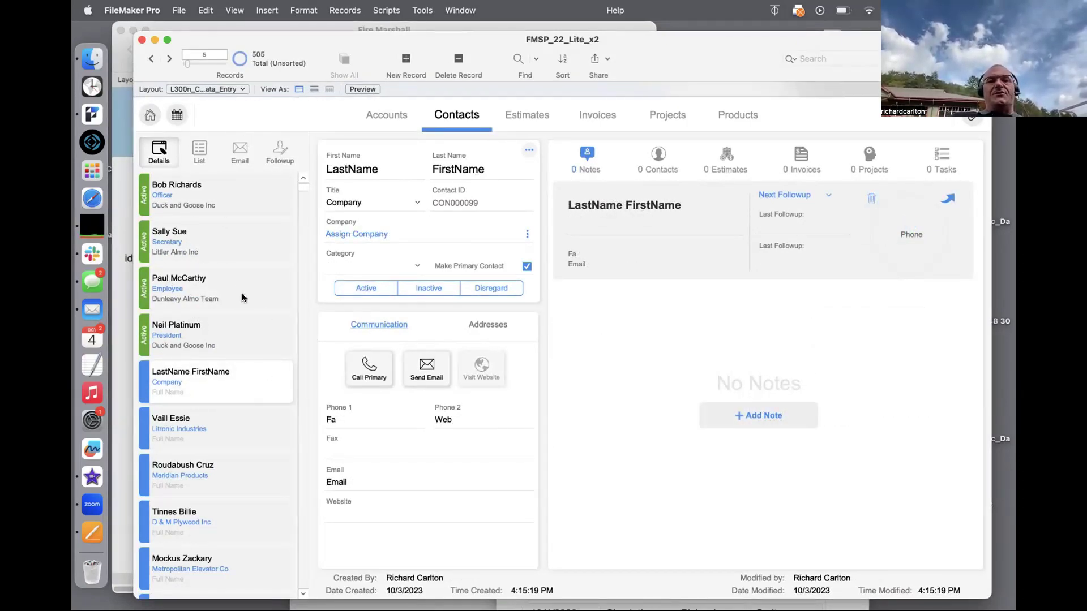
left_click(227, 238)
left_click(225, 276)
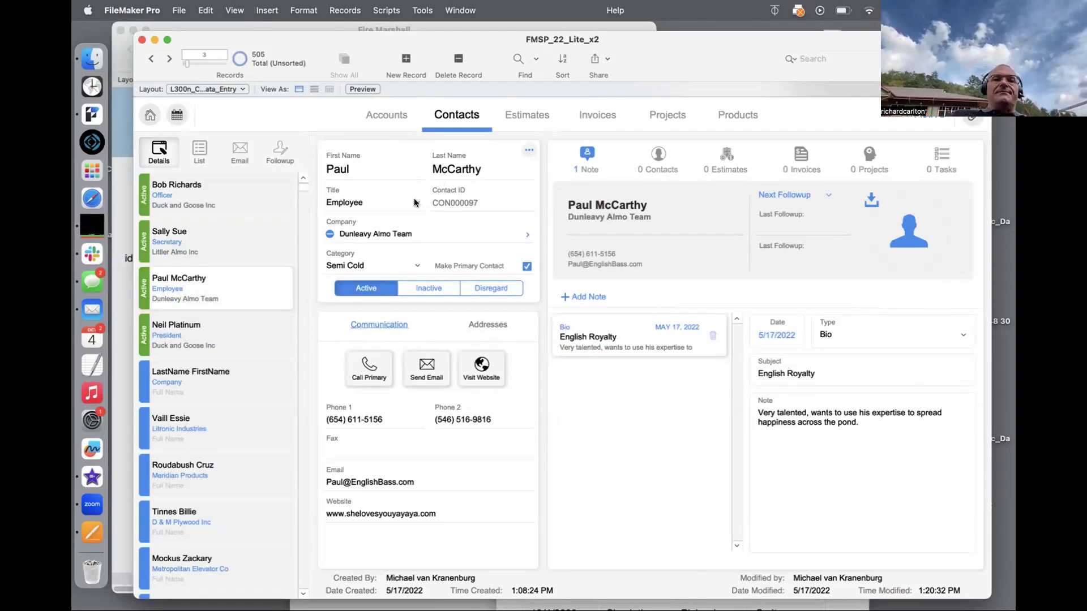
key("super+l")
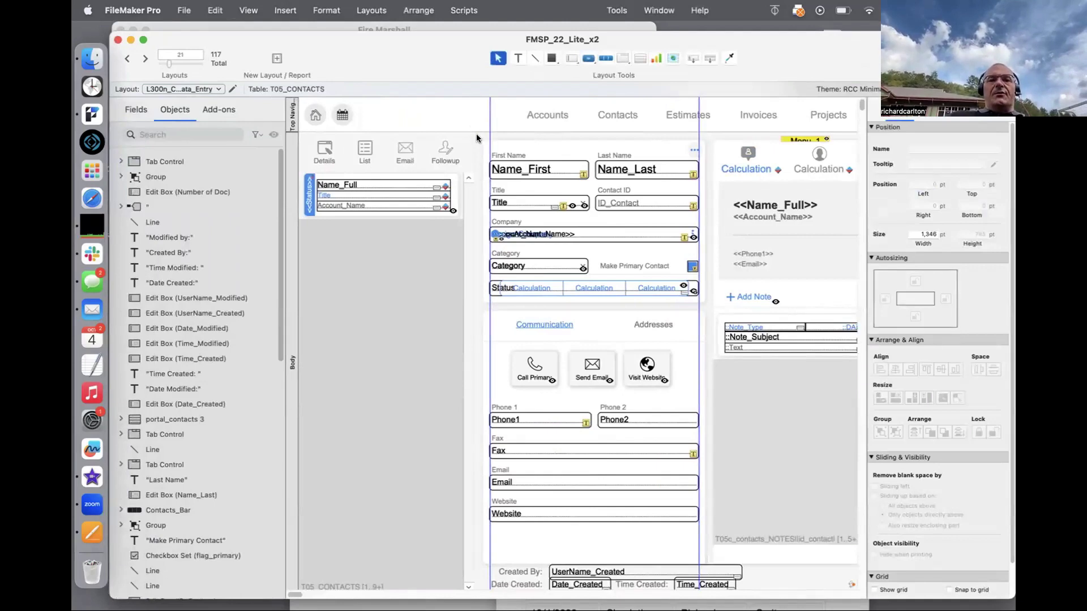
Step: Delete the sidebar contact list and navigation buttons, then step through contacts in Browse mode
left_click_drag(476, 134, 287, 248)
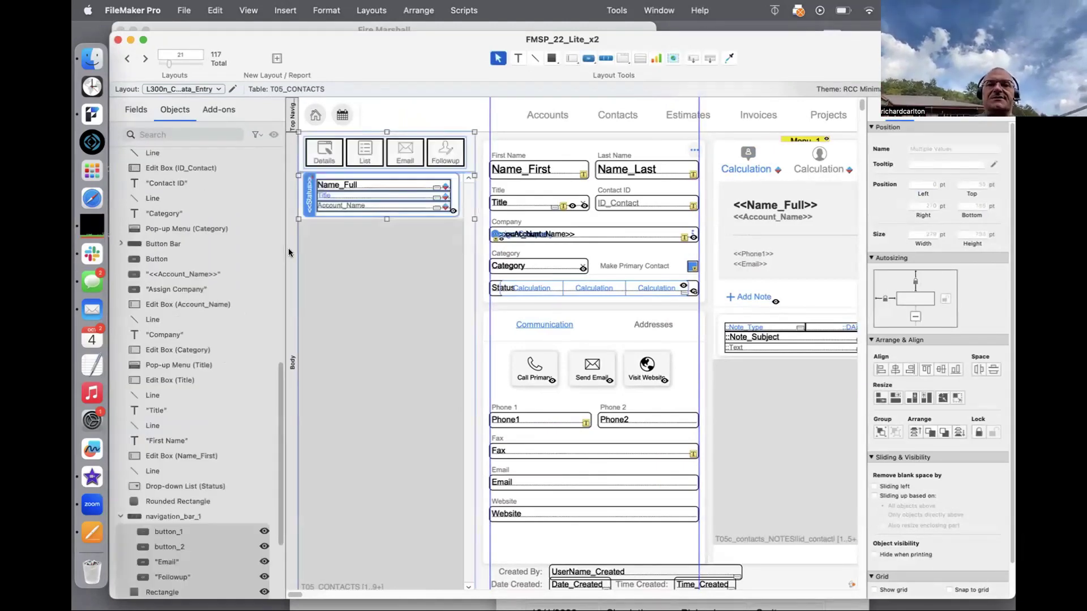
key("Delete")
key("super+b")
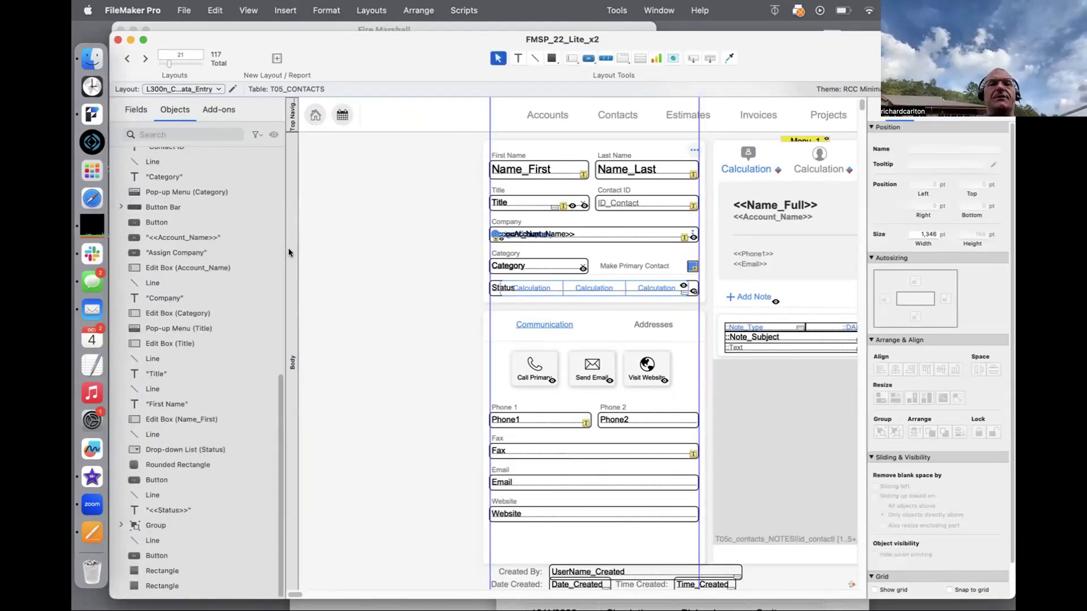
left_click(169, 59)
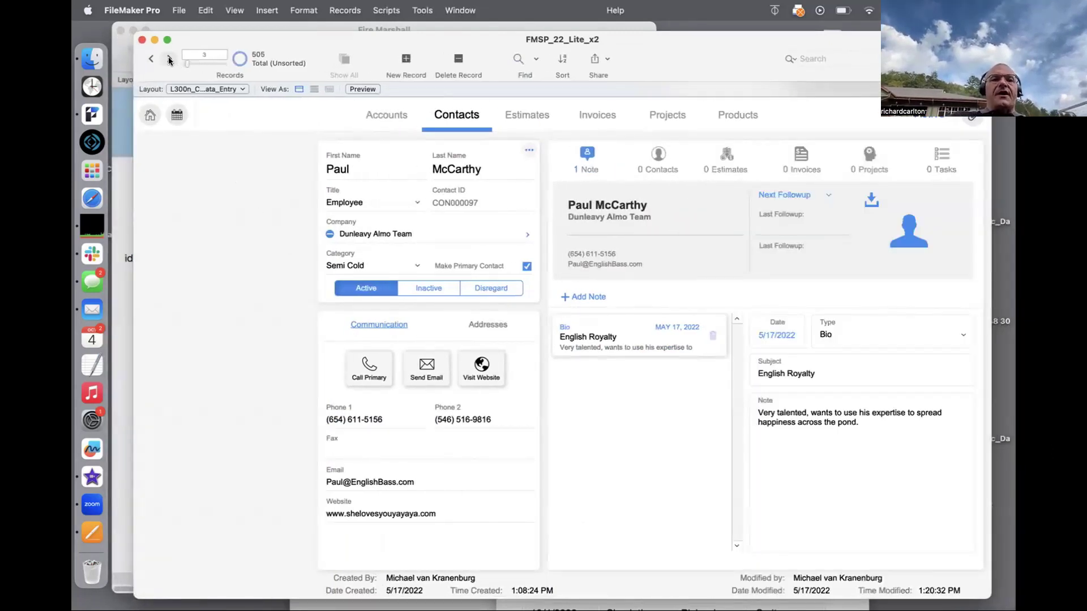
left_click(169, 59)
left_click(170, 59)
left_click(169, 59)
left_click(170, 58)
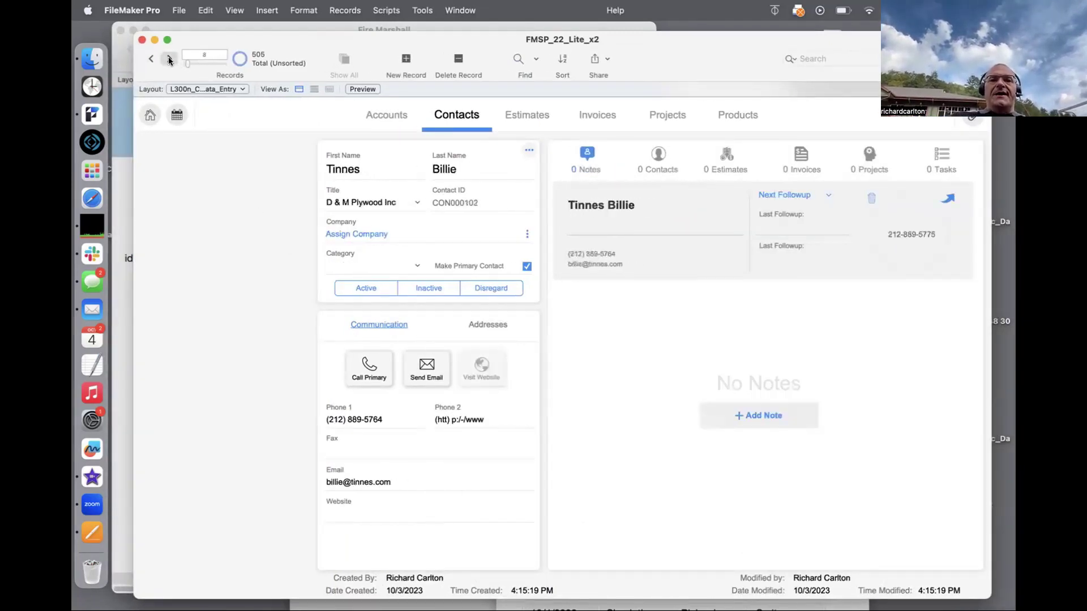
left_click(169, 58)
left_click(169, 59)
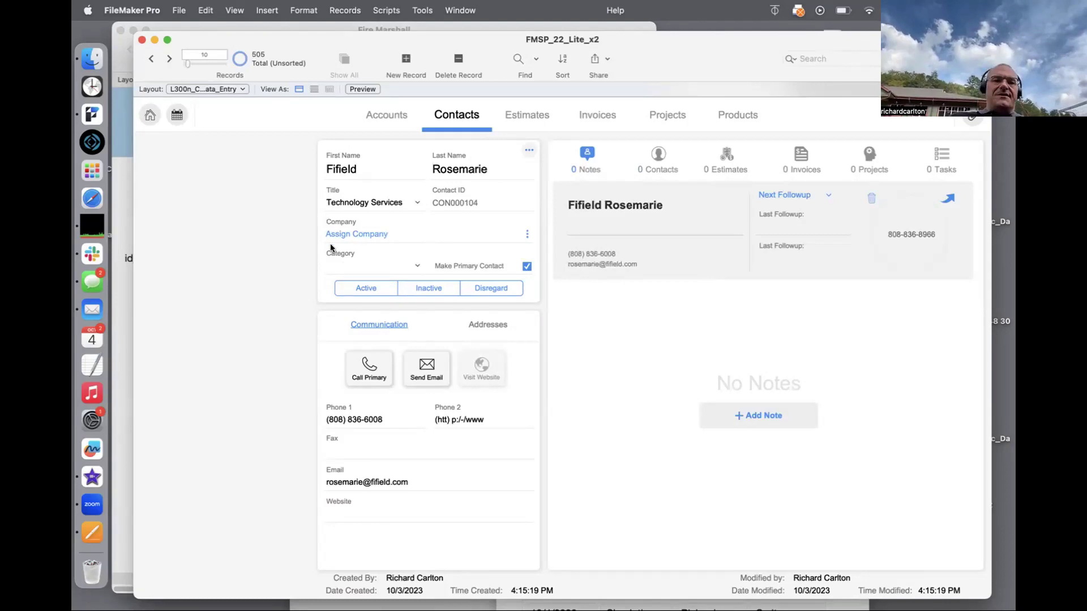
Step: Restore the sidebar navigation panel in Layout mode and return to Browse mode
key("super+l")
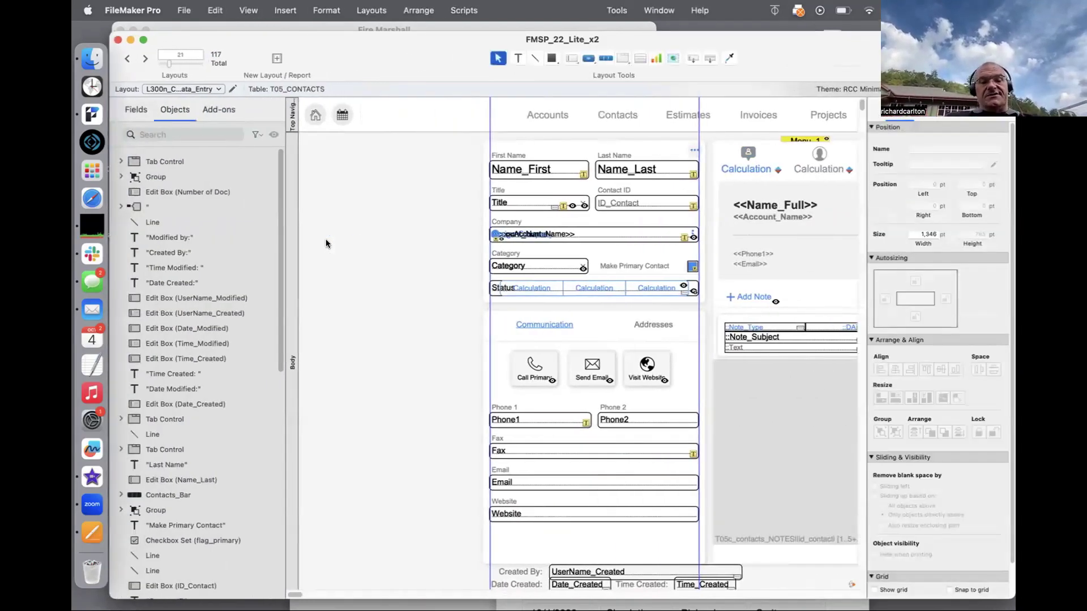
left_click(326, 244)
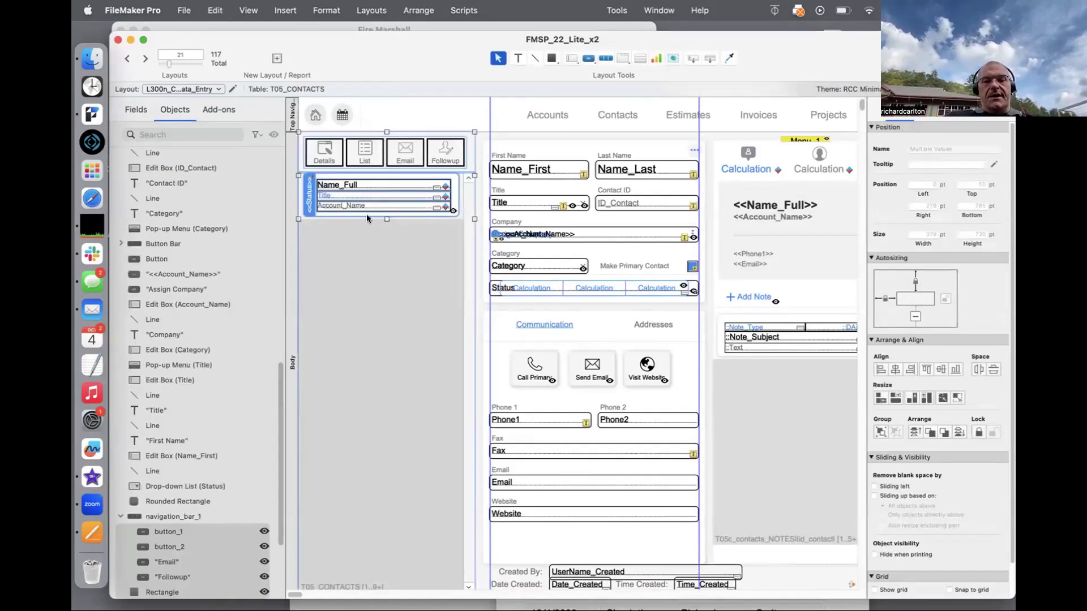
key("super+b")
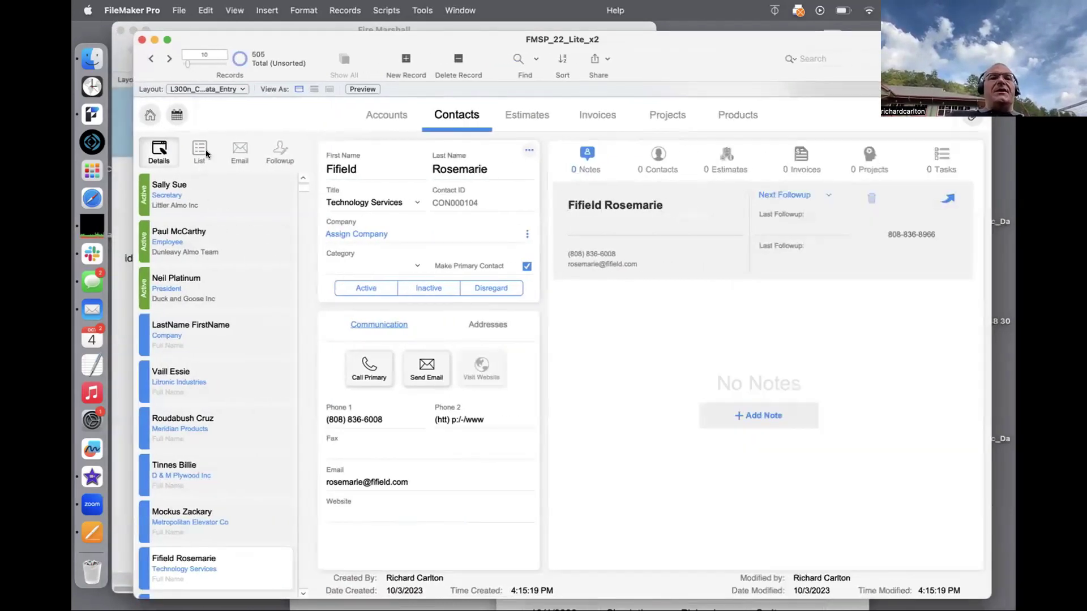
Step: Switch contacts between List and Details views, then drag the FMSP_22_Lite_x2 window down and aside
left_click(203, 149)
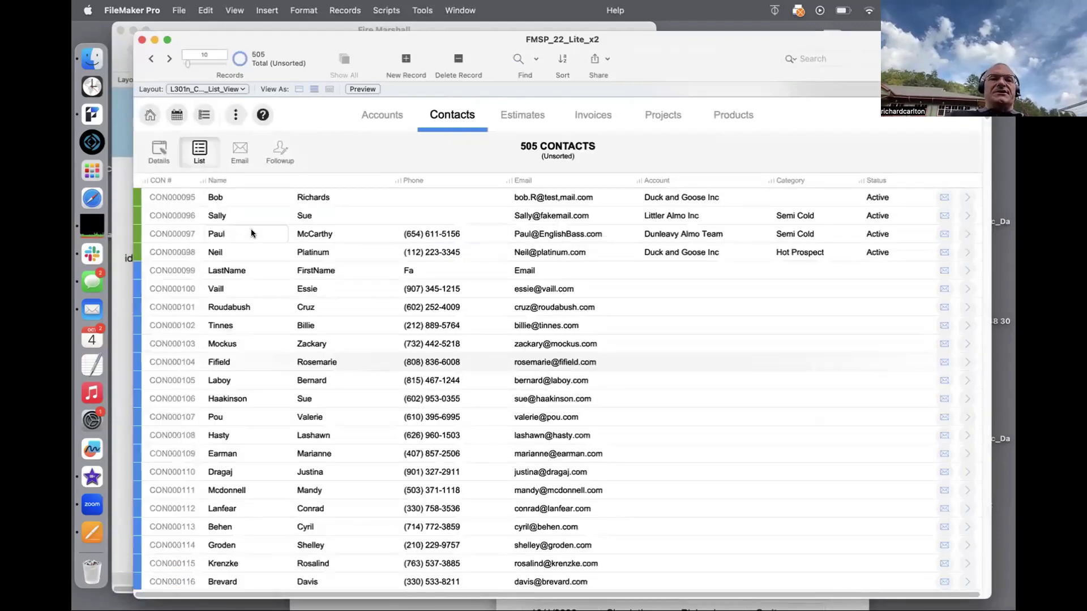
left_click(958, 367)
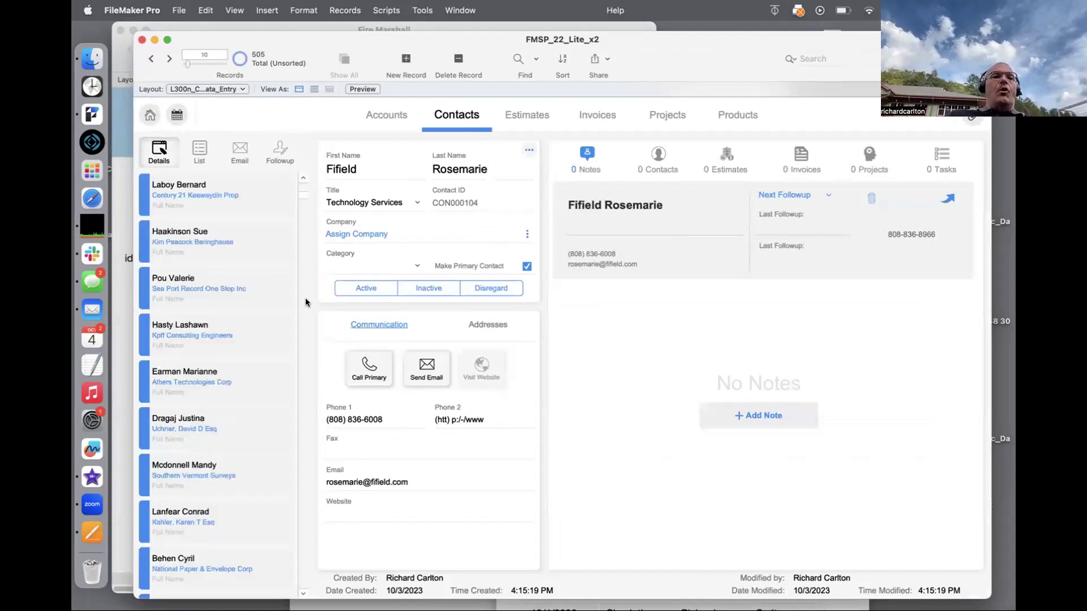
left_click(249, 306)
left_click(195, 341)
left_click(181, 397)
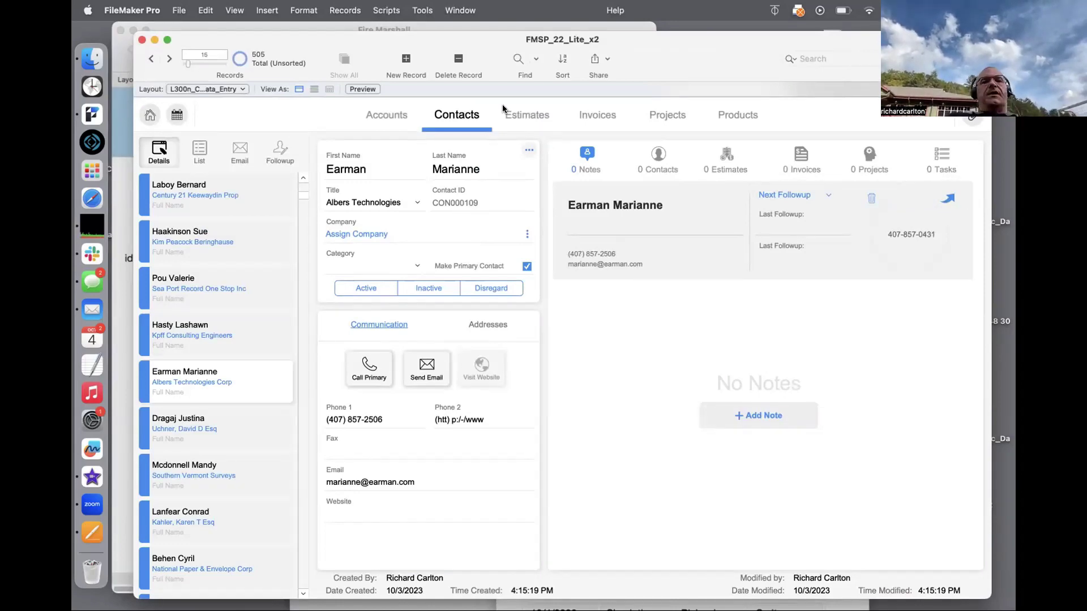
left_click_drag(501, 61, 498, 260)
Step: Close the sample database and edit the Inspectors–Inspections relationship, trying First Name and Last Name match fields
key("super+w")
key("super+shift+d")
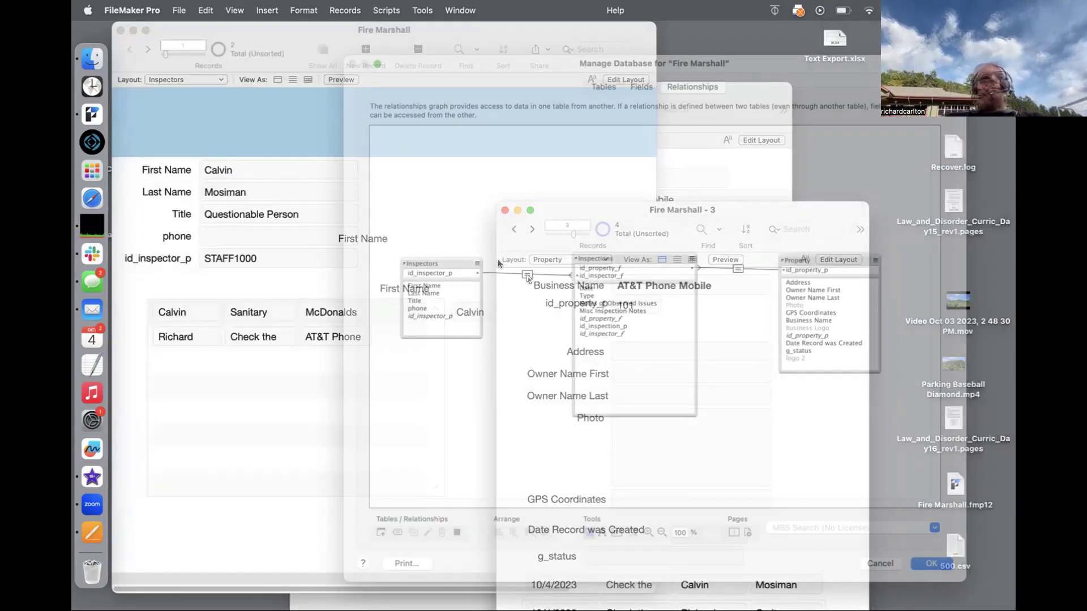
double_click(526, 275)
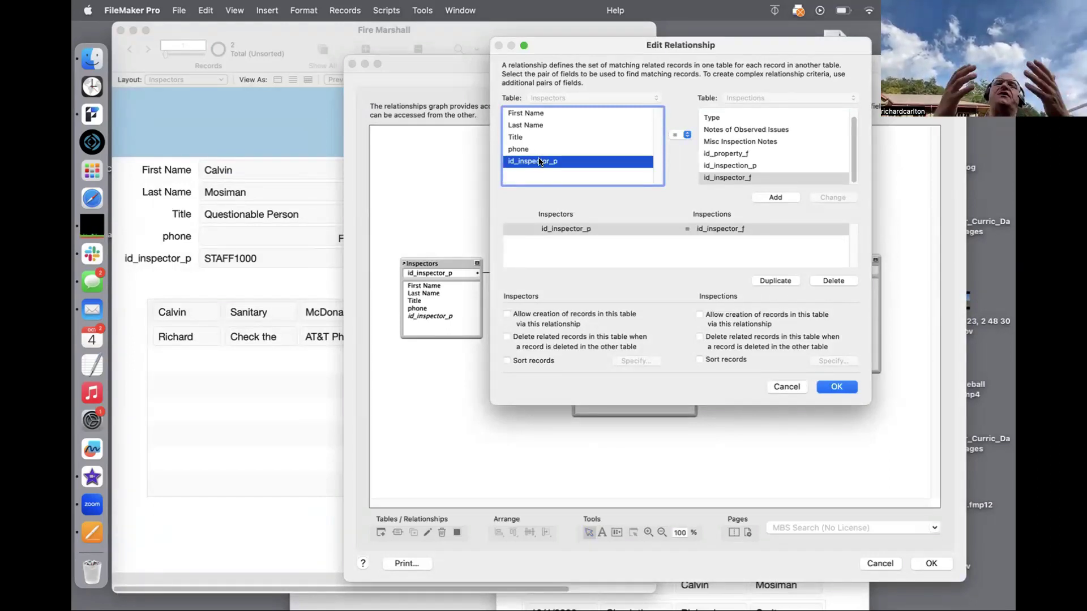
left_click(532, 114)
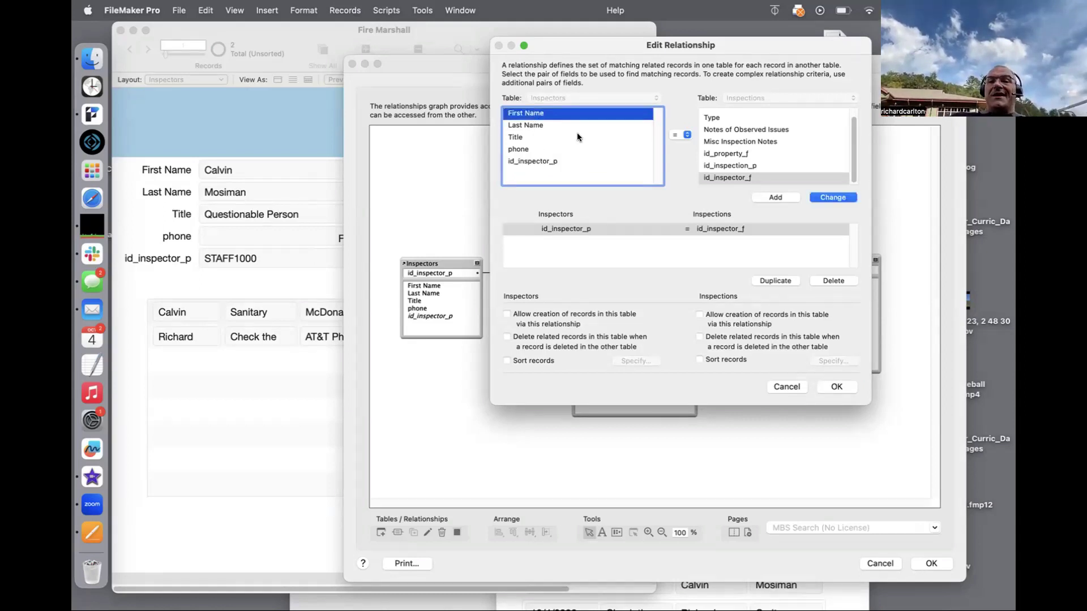
left_click(573, 127)
left_click(542, 113)
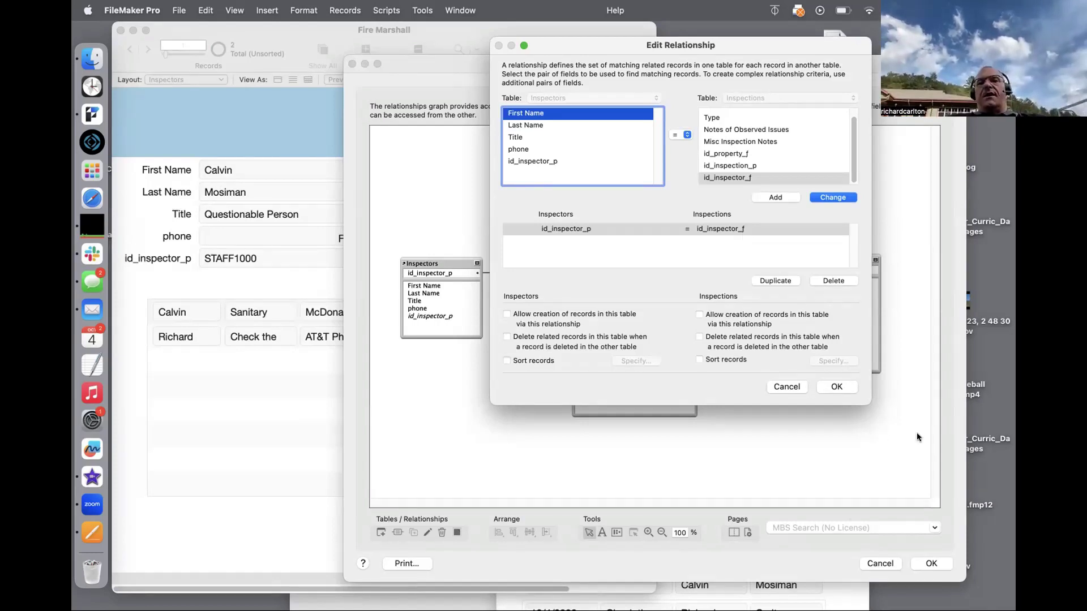
Step: Close the relationship editor and discard the match field change
left_click(837, 388)
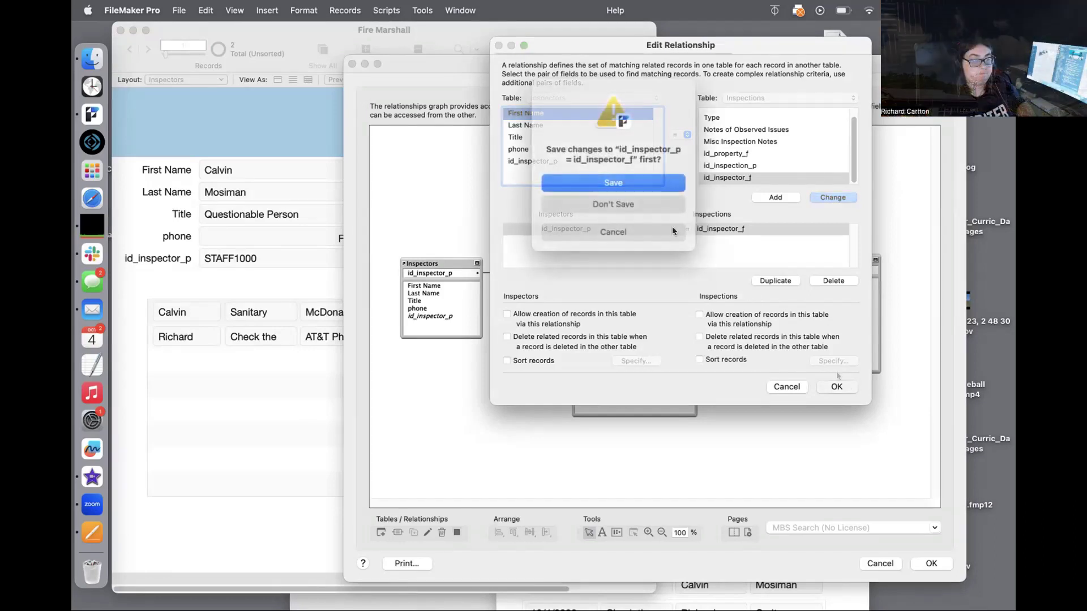
left_click(673, 230)
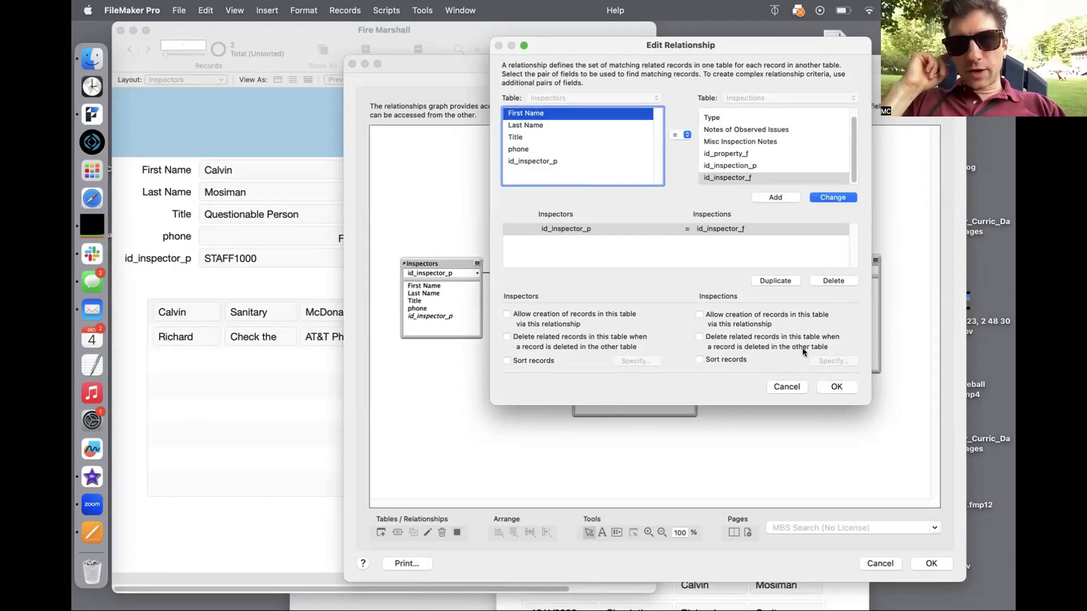
left_click(832, 389)
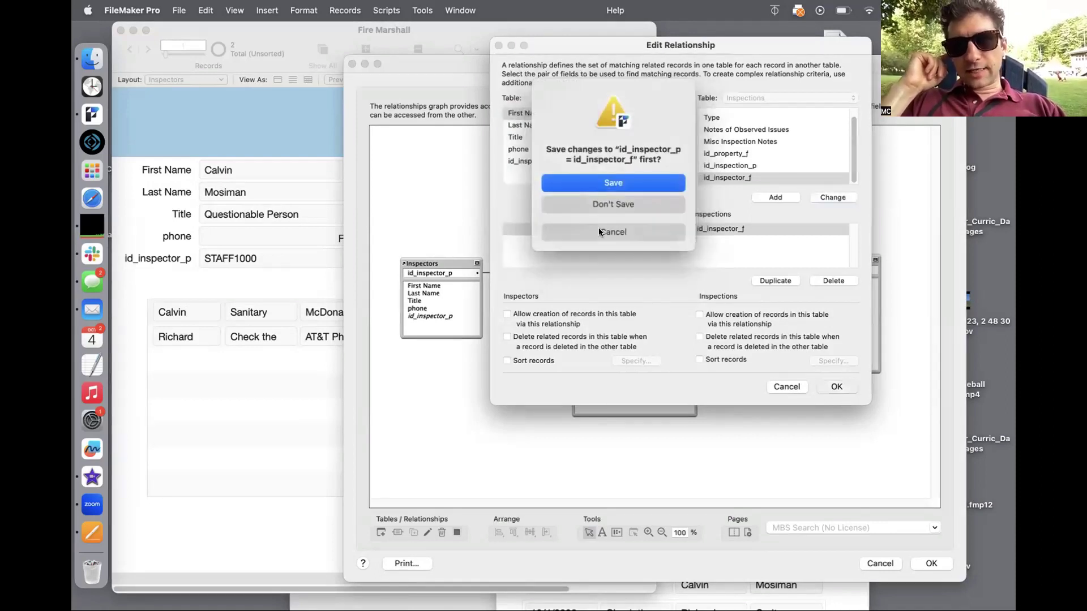
left_click(601, 206)
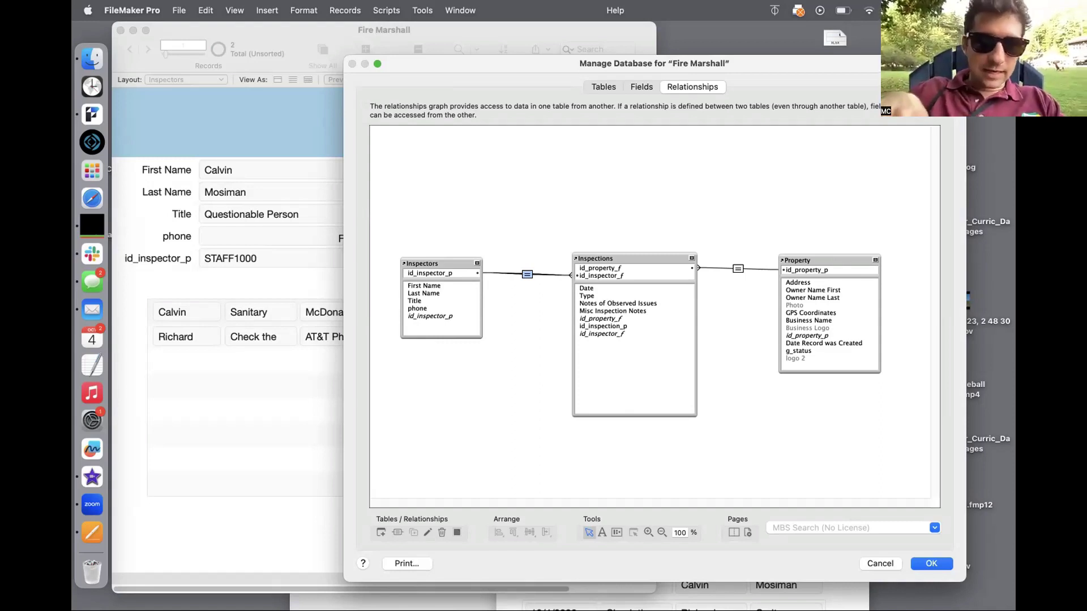
Step: Discard the database definition changes, rearrange the Property and Inspectors windows, and enter Layout mode
key("Escape")
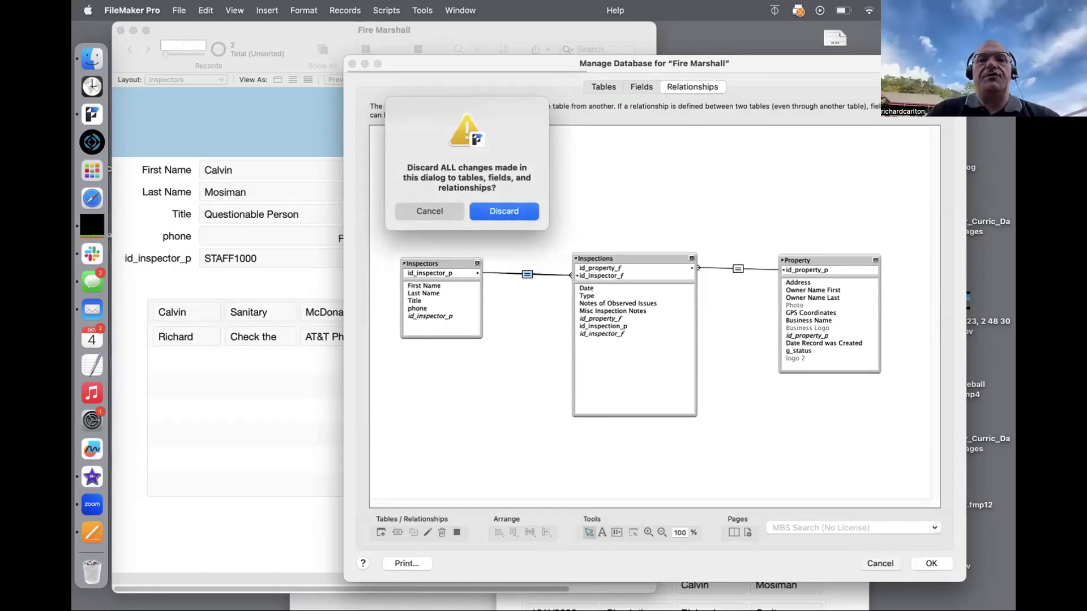
left_click(515, 212)
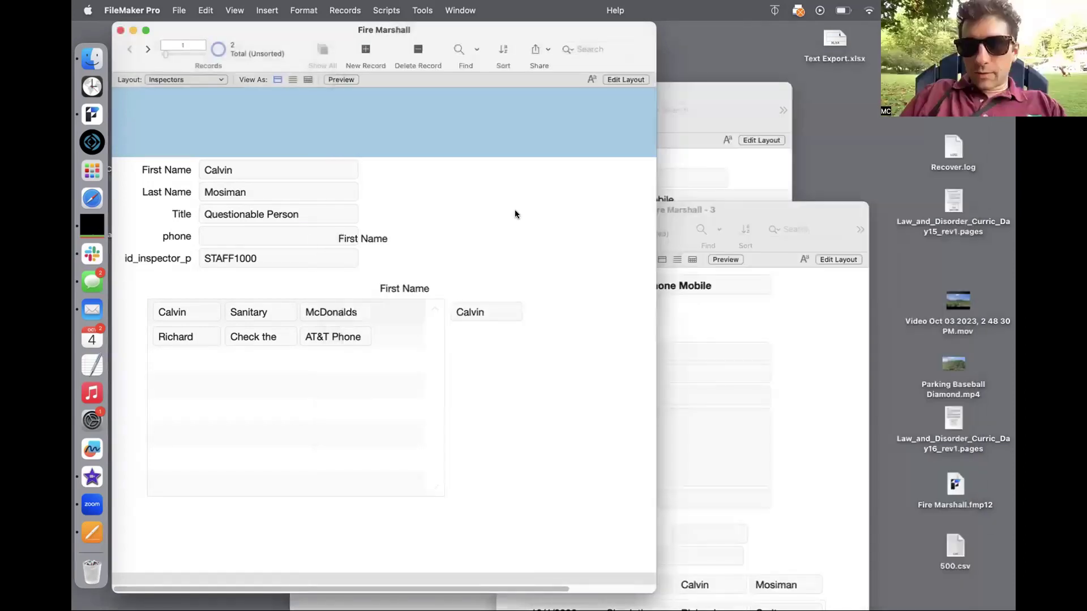
left_click_drag(723, 210, 785, 25)
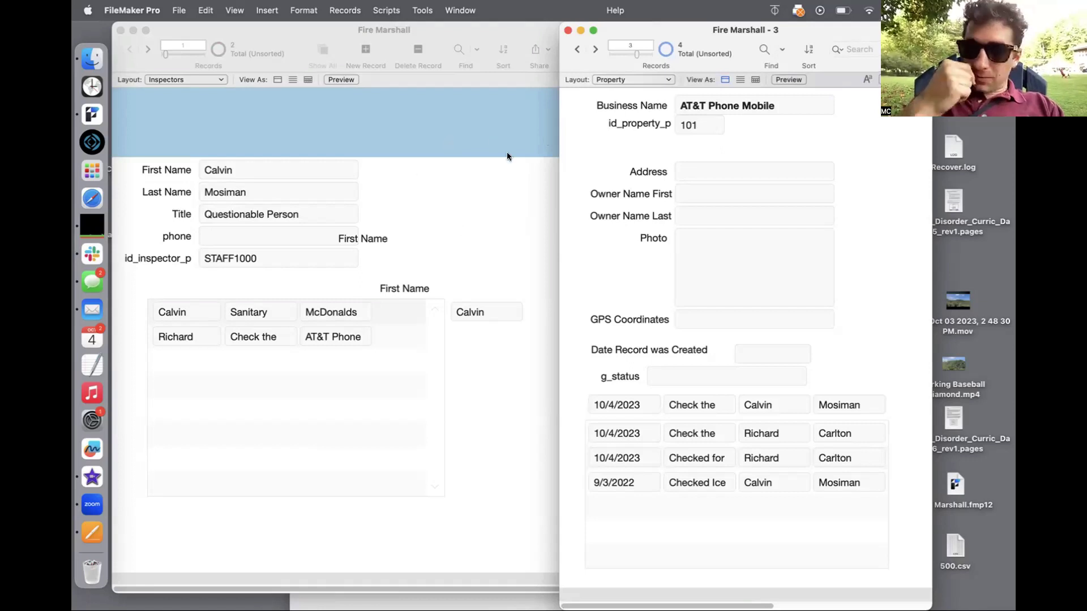
left_click(396, 192)
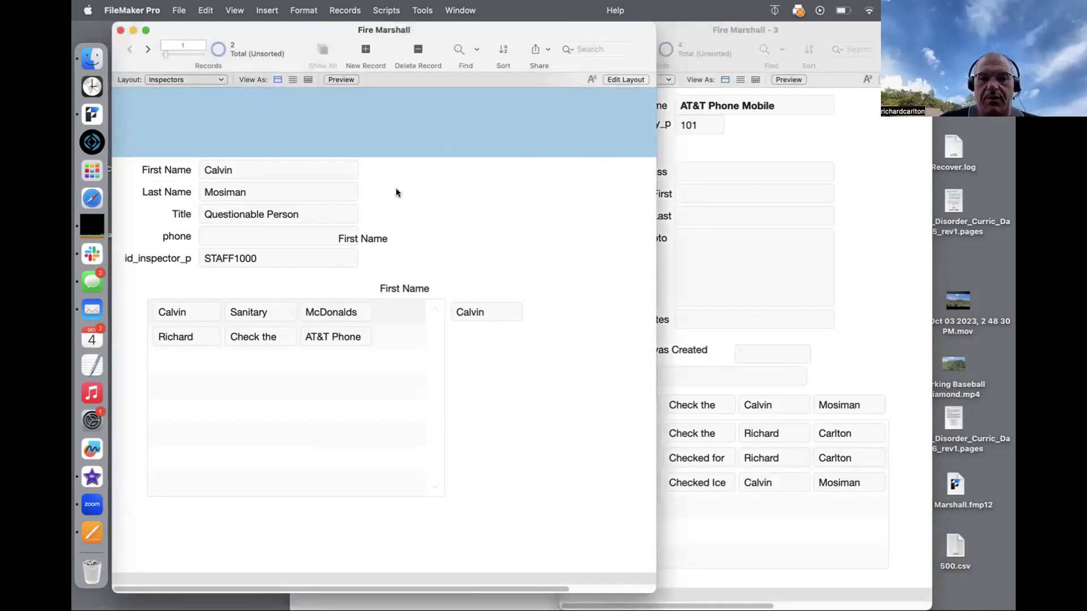
key("super+l")
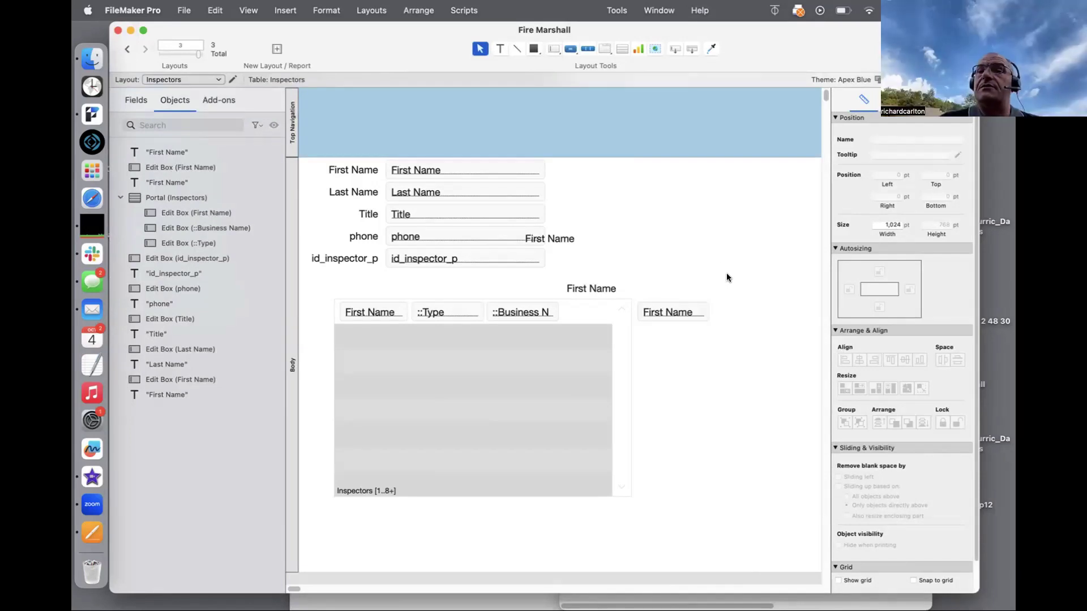
Step: Set the Inspectors portal to show Inspections records with Number of rows set to 1
double_click(553, 323)
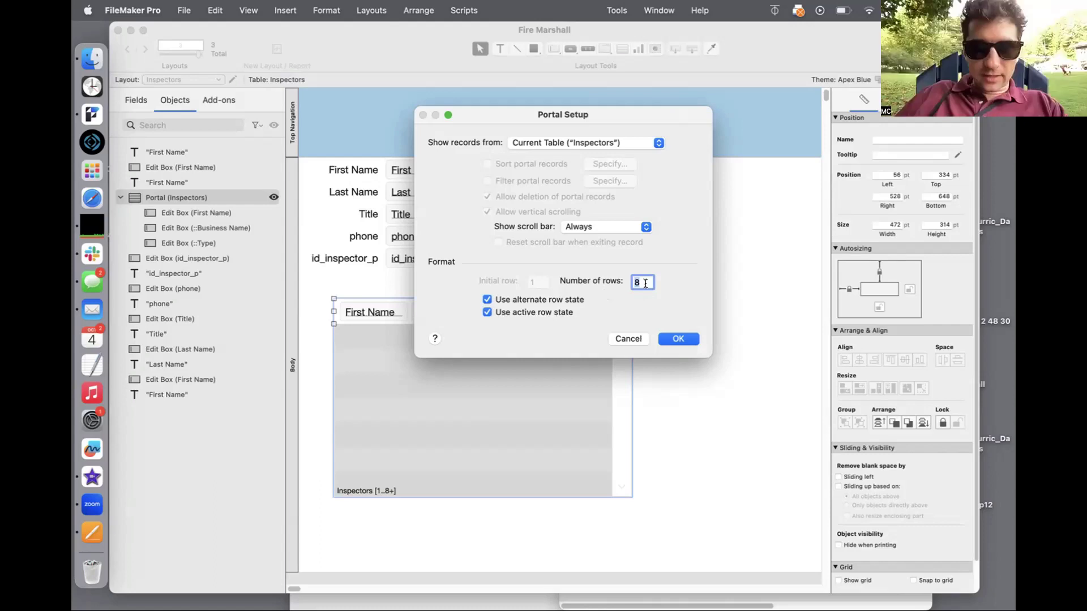
left_click(604, 146)
left_click(593, 180)
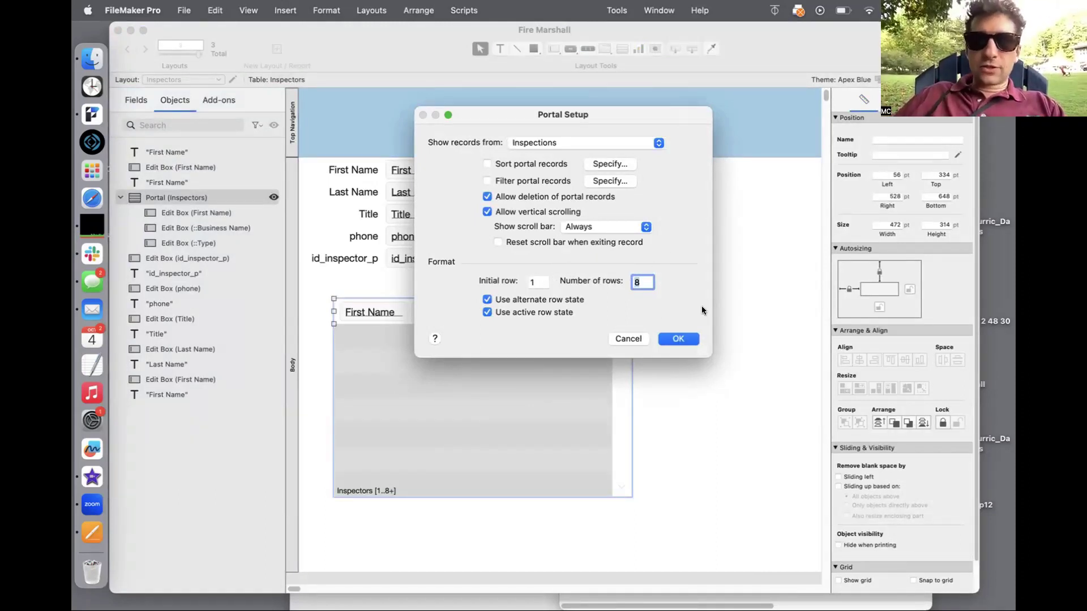
type("1")
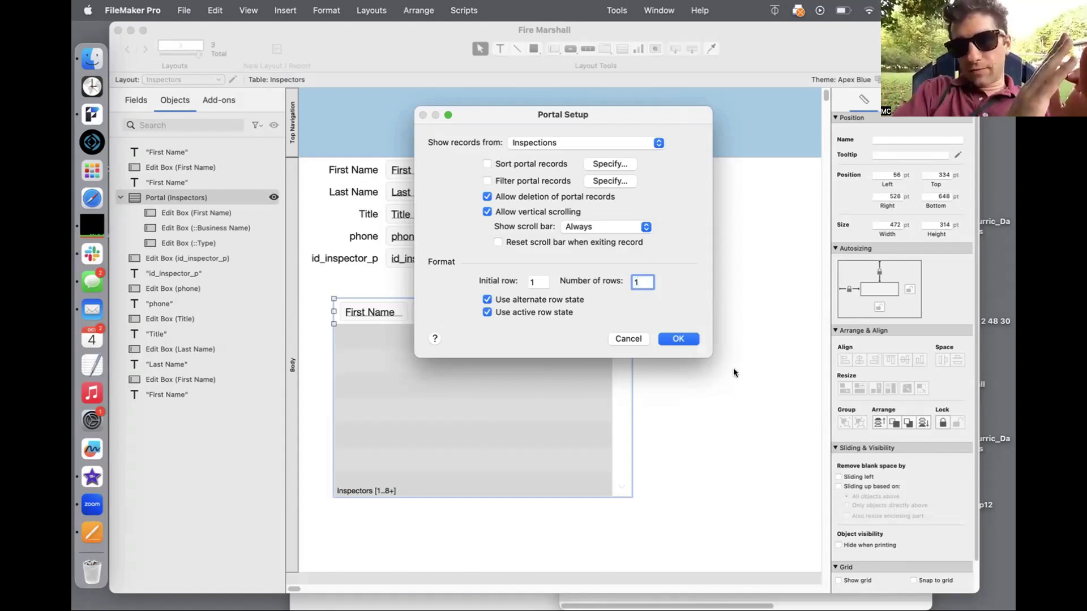
left_click(688, 342)
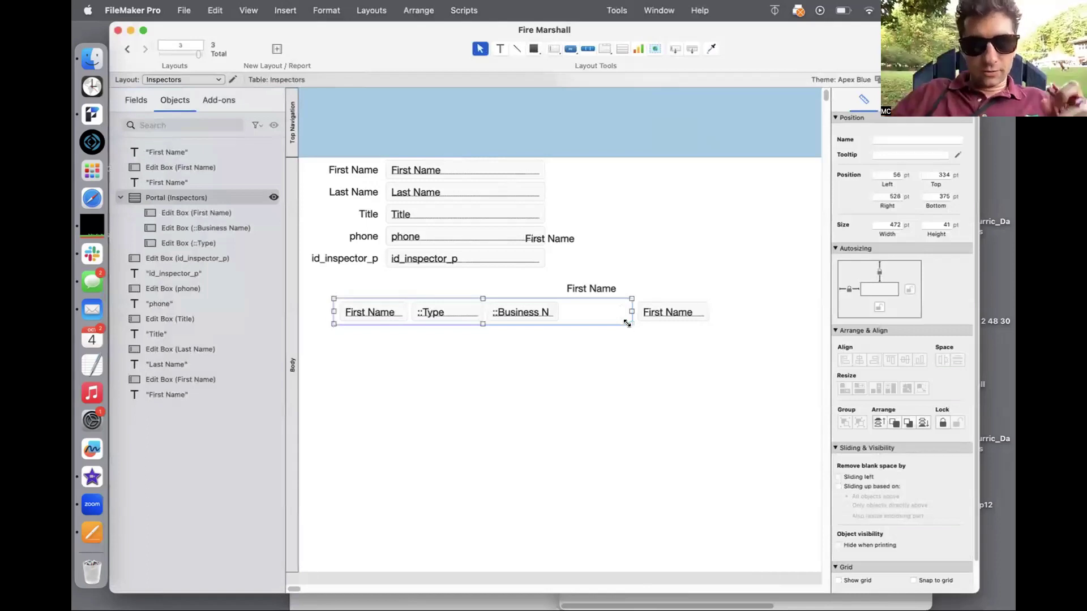
Step: Enlarge the portal, delete First Name, move Business Name left, and narrow the portal
left_click_drag(629, 322, 390, 482)
left_click_drag(360, 301, 359, 284)
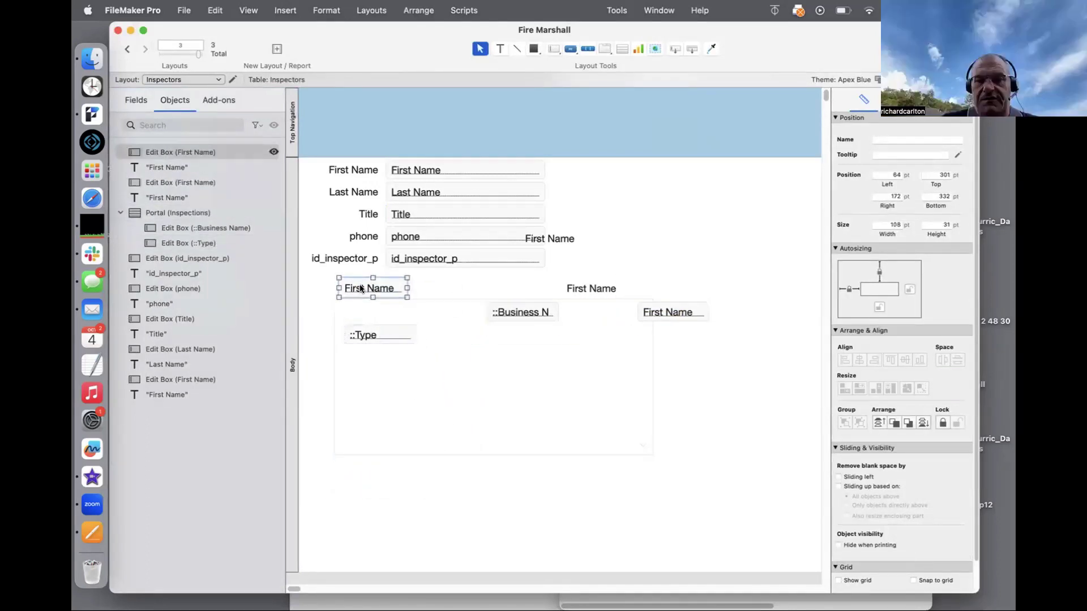
key("Delete")
left_click_drag(512, 312, 376, 362)
left_click(378, 340)
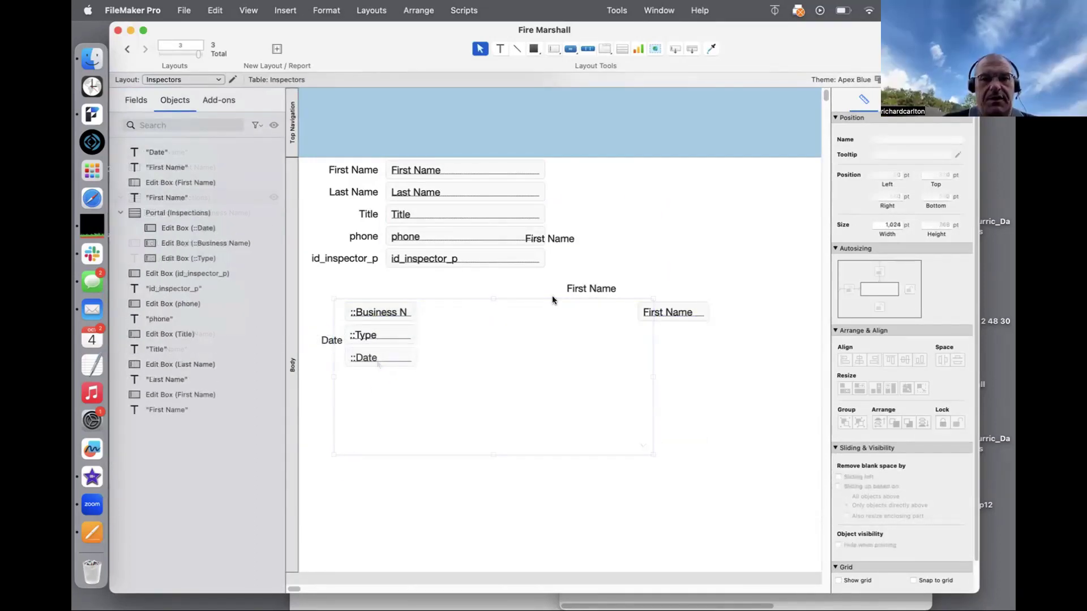
left_click_drag(652, 376, 442, 376)
Step: Turn off vertical scrolling and record deletion, narrow the portal further, and delete the Date label
double_click(413, 402)
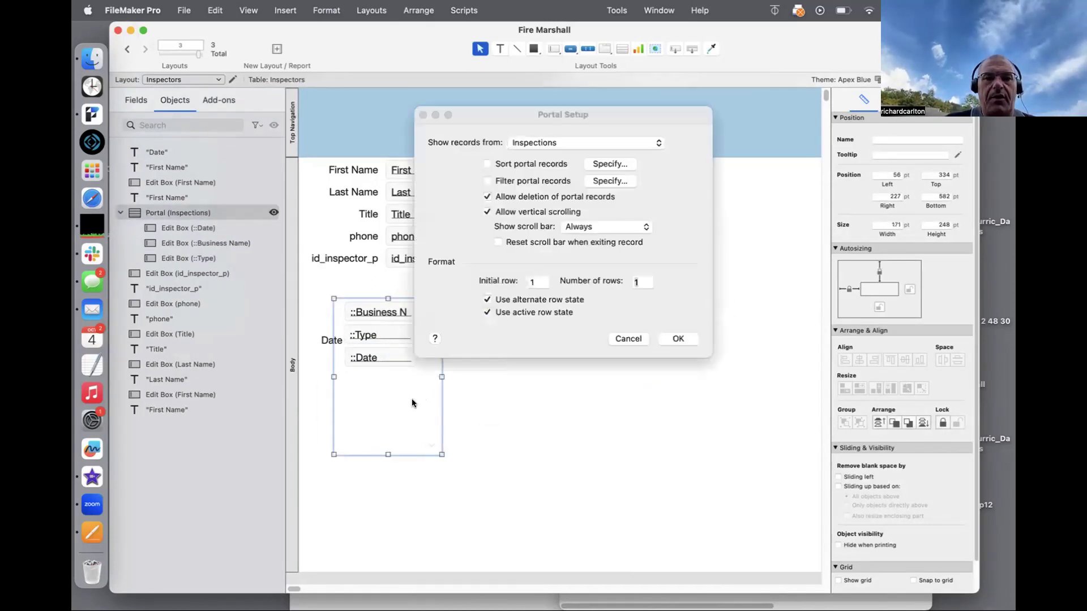
left_click(535, 212)
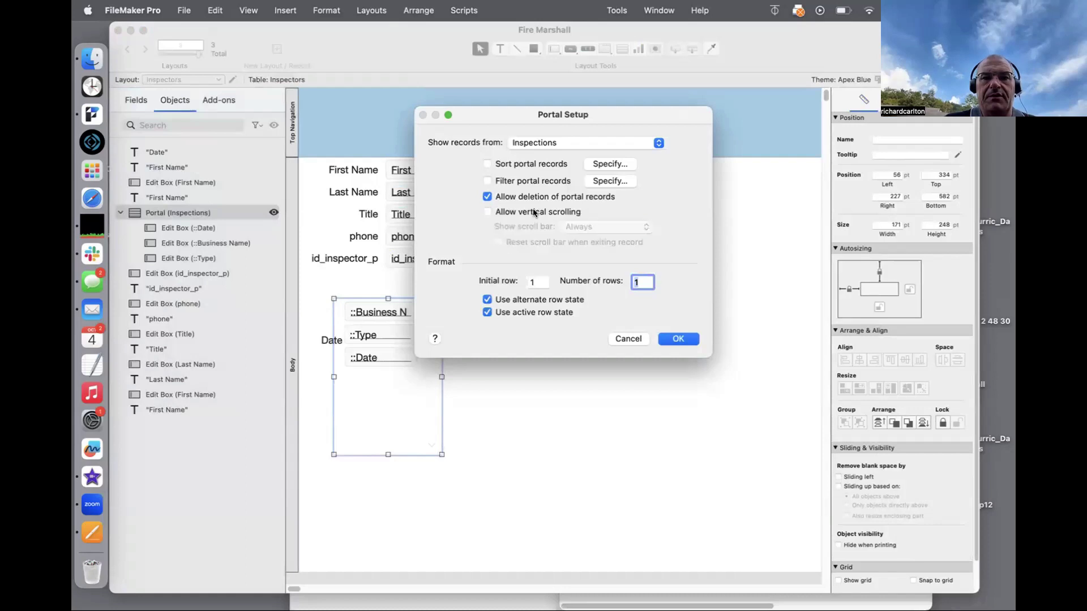
left_click(532, 198)
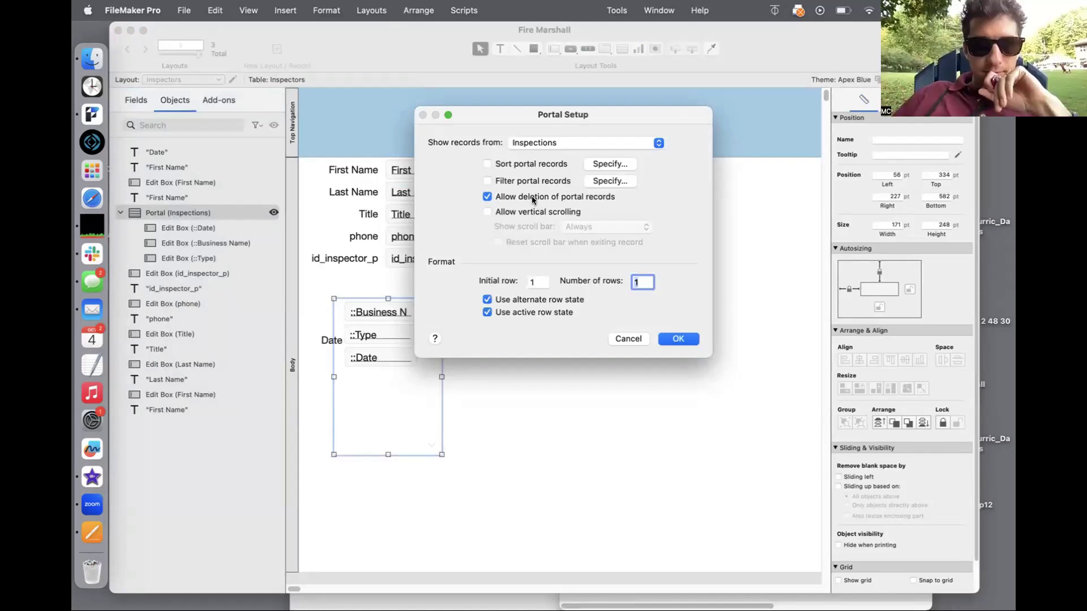
left_click(677, 338)
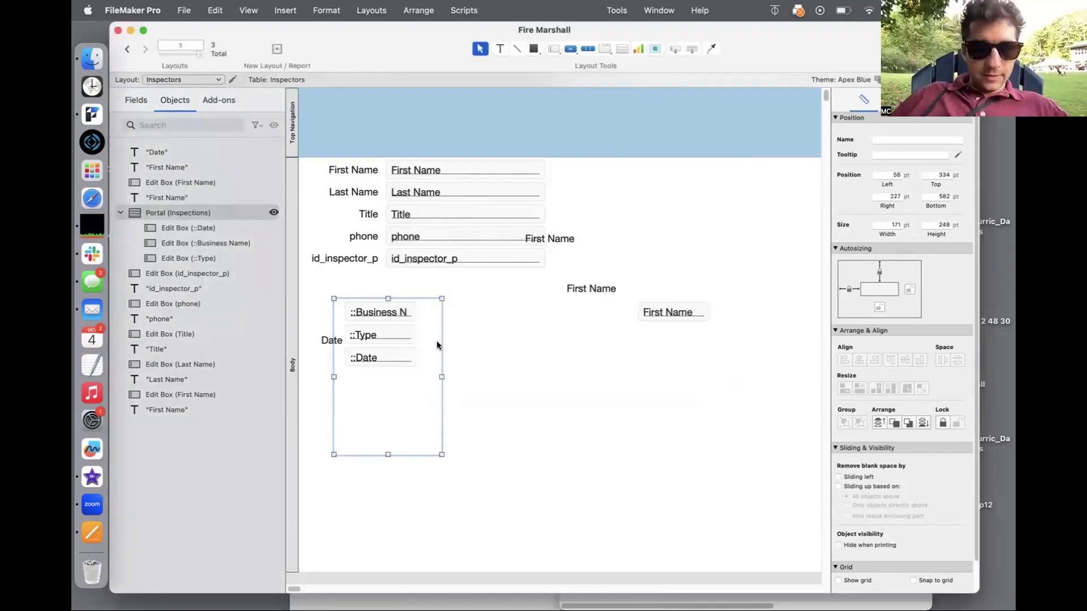
left_click_drag(441, 377, 422, 373)
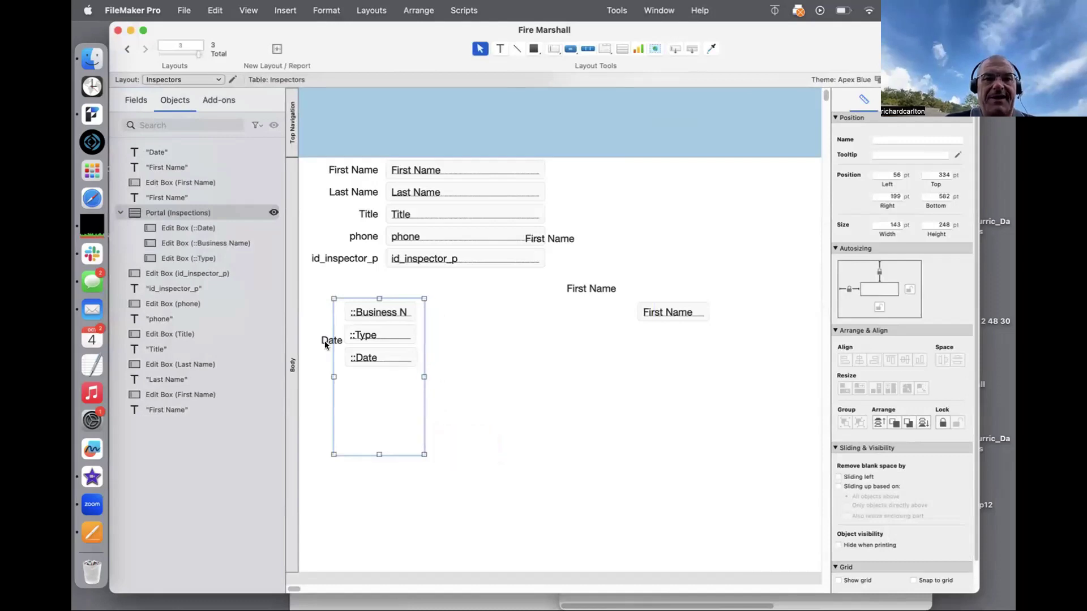
left_click(320, 338)
key("Delete")
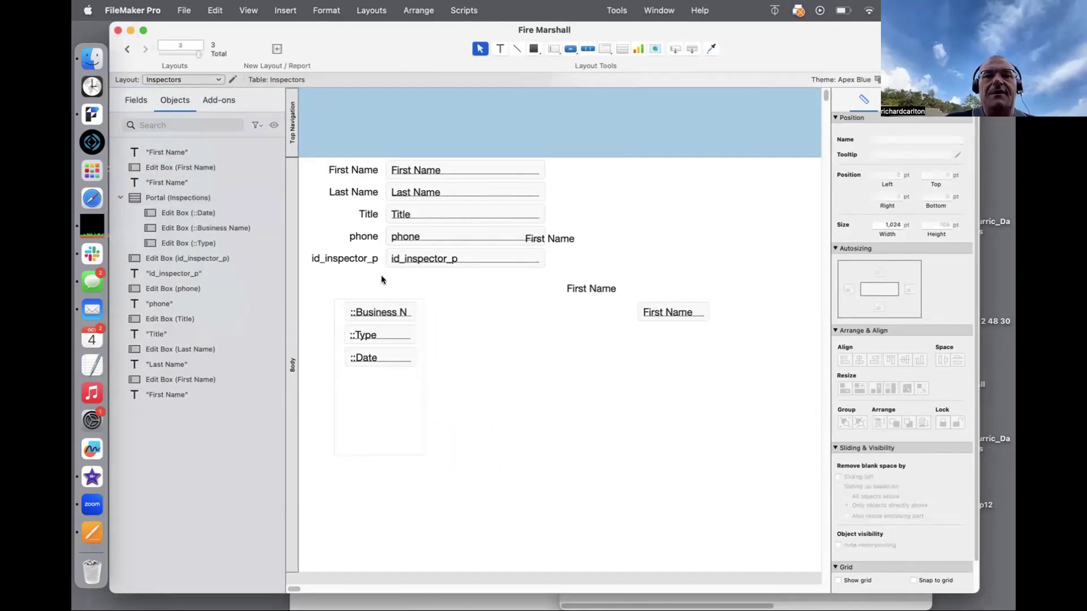
double_click(383, 382)
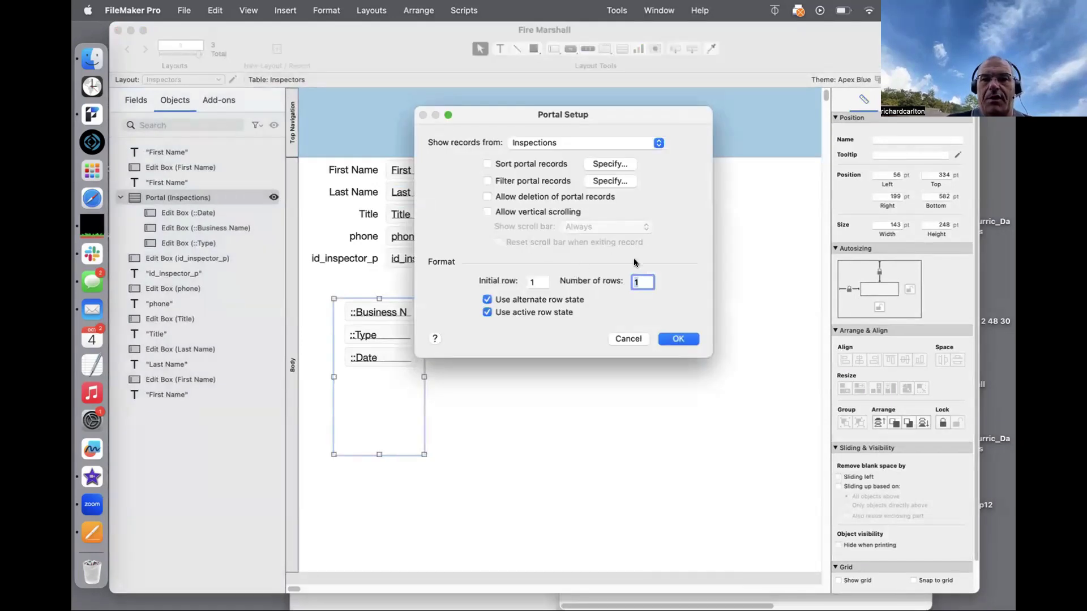
Step: Duplicate the Inspections portal beside the original and set the copy's initial row to 2
left_click(673, 339)
left_click_drag(507, 485, 458, 301)
key("super+d")
left_click(562, 364)
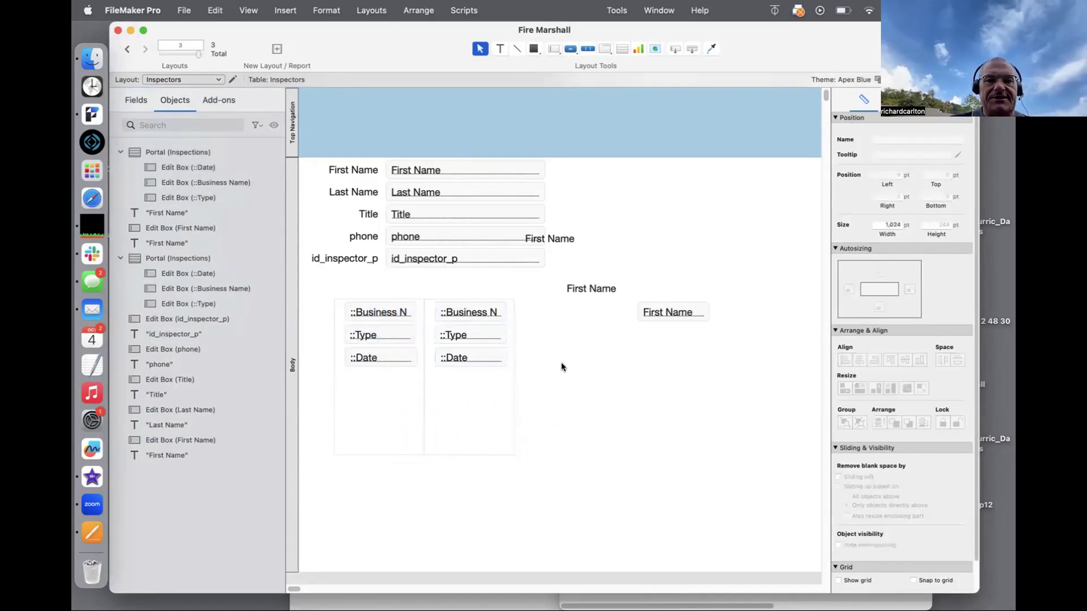
double_click(477, 400)
left_click(518, 280)
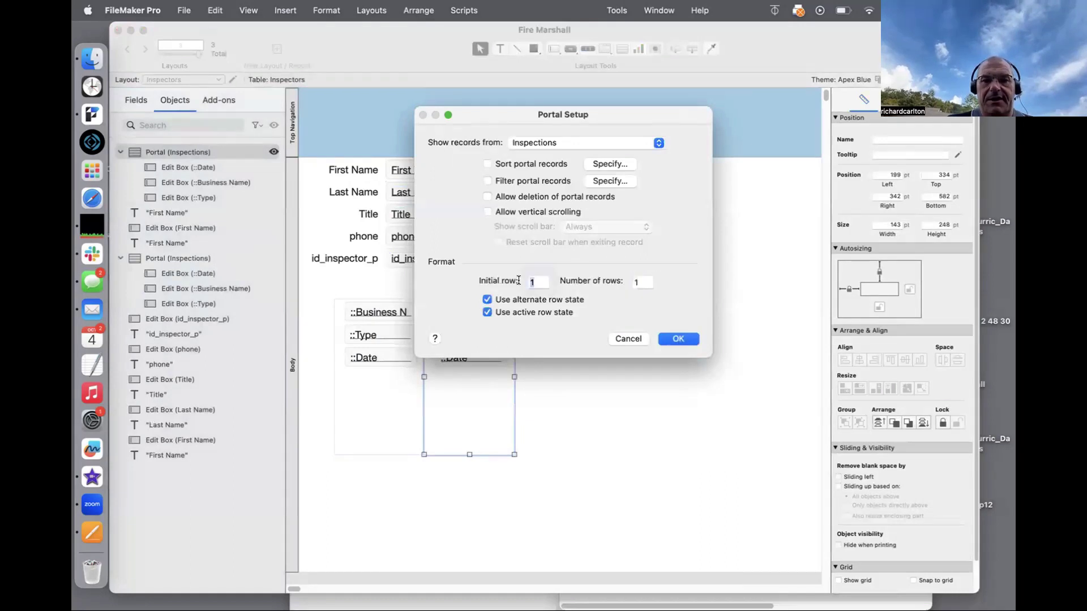
type("2")
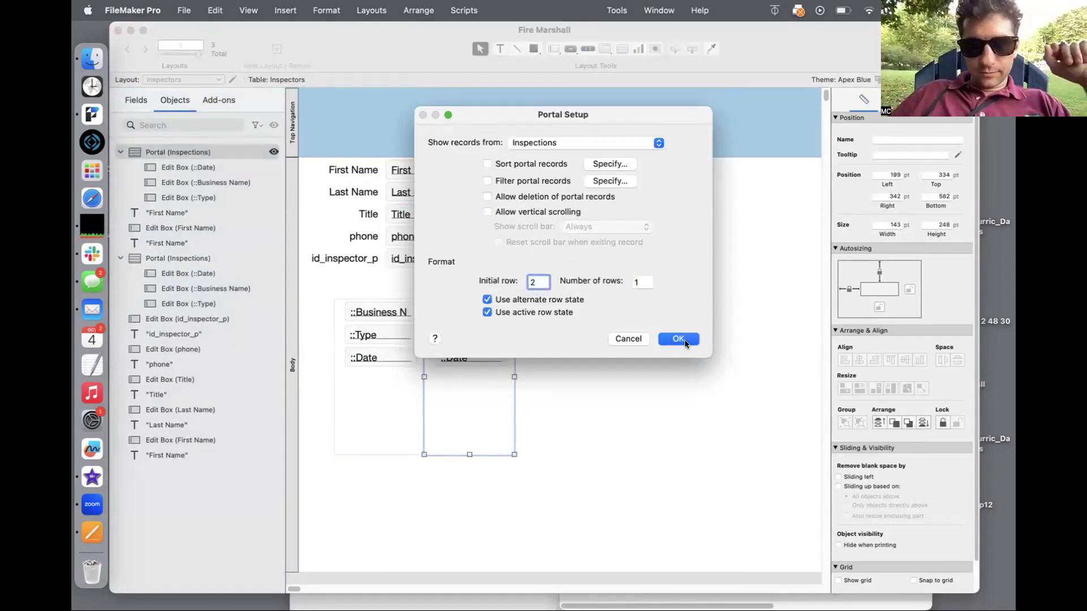
left_click(679, 339)
Step: Copy the second portal further right as a third portal and set its starting row
left_click_drag(551, 479, 428, 290)
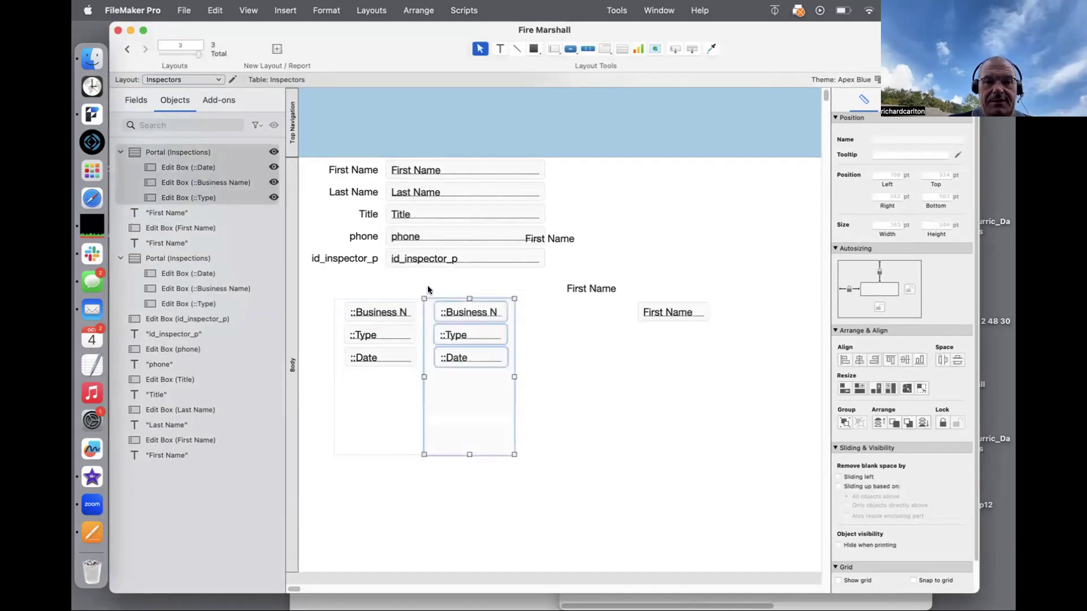
left_click_drag(480, 319, 565, 316)
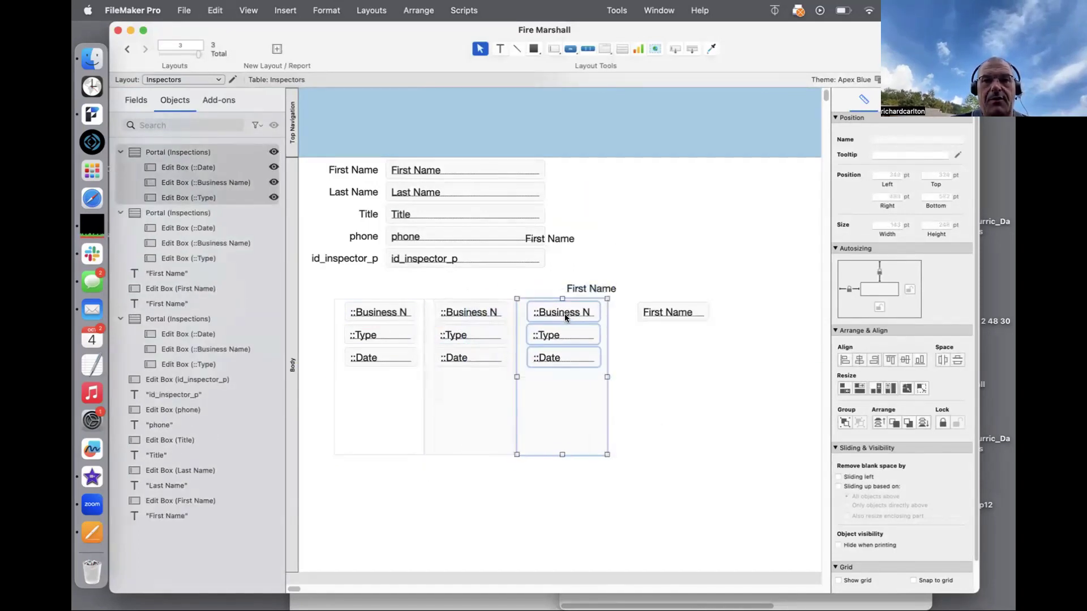
left_click(708, 379)
double_click(577, 408)
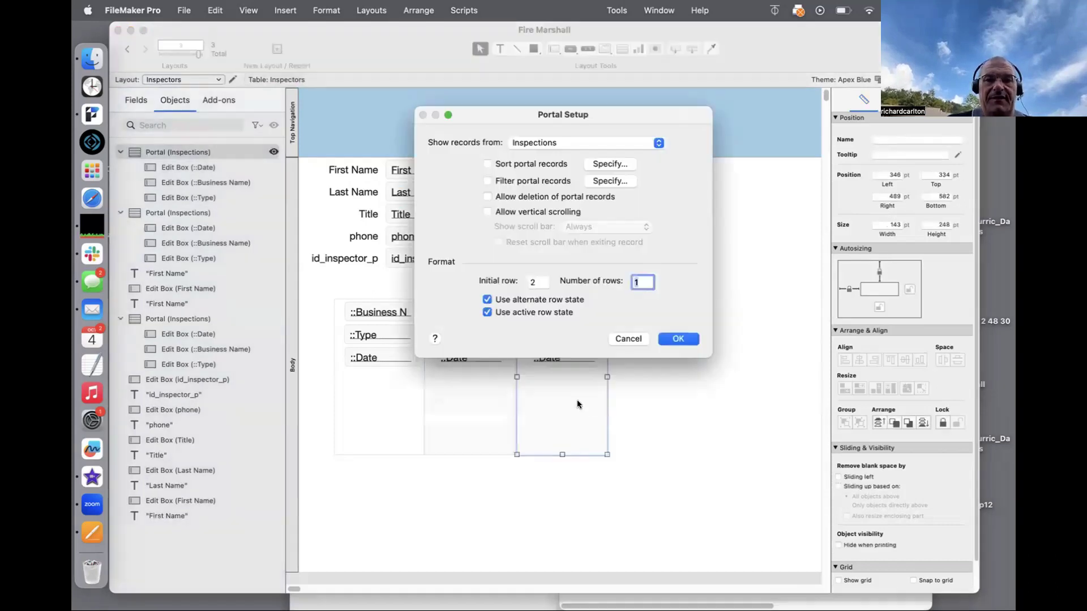
double_click(535, 282)
type("2")
key("Return")
Step: Delete the stray First Name field and its label
left_click_drag(694, 317, 675, 258)
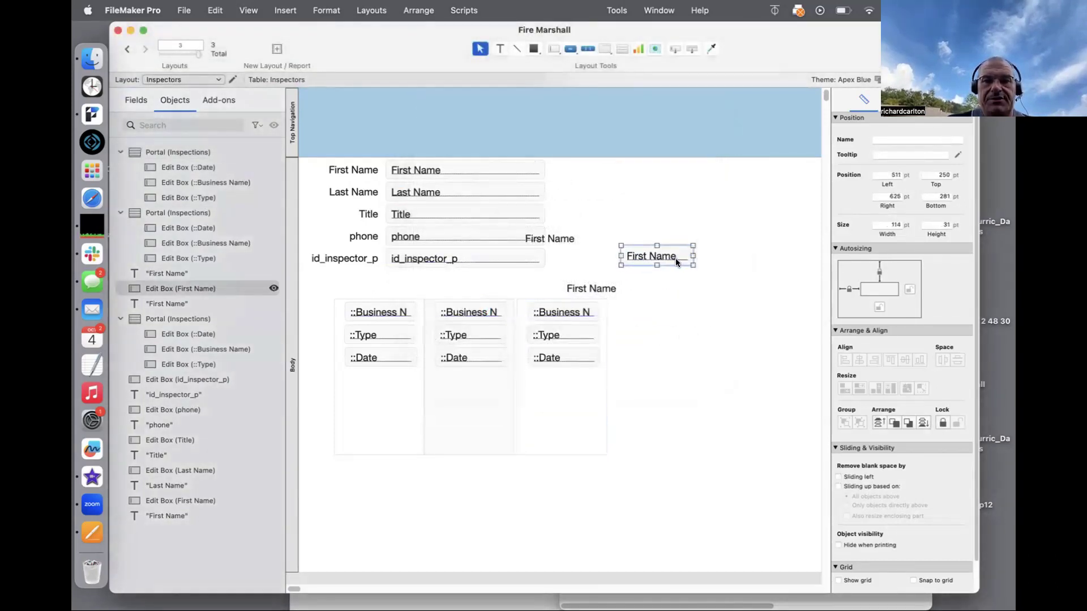
left_click(609, 288, "shift")
key("BackSpace")
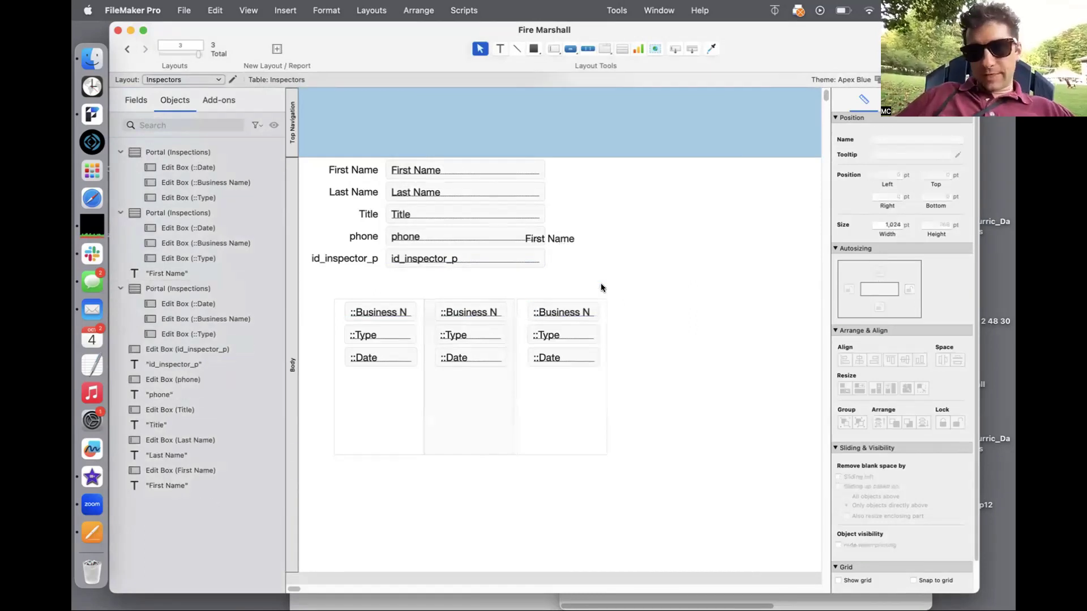
Step: Check the portals in Browse mode, then open the Fire Marshall - 3 Property layout in Layout mode
key("super+b")
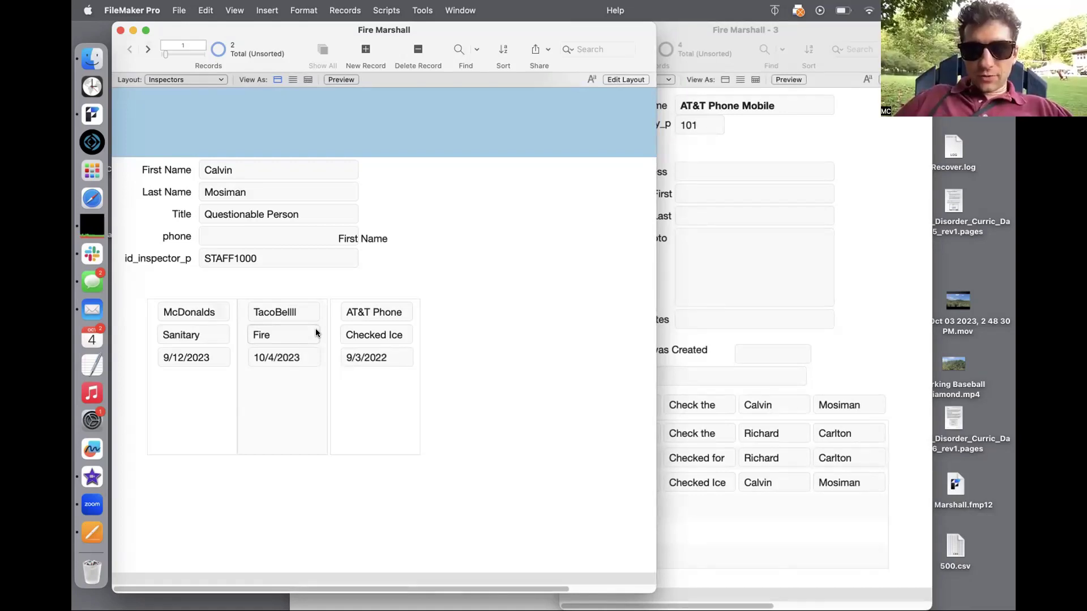
left_click(321, 603)
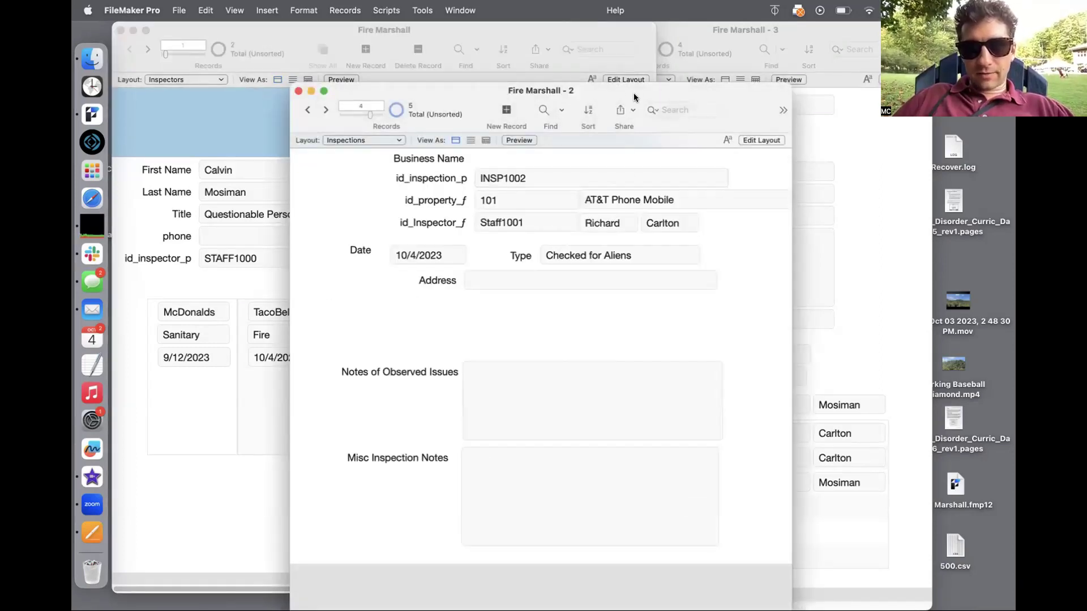
left_click_drag(633, 93, 629, 75)
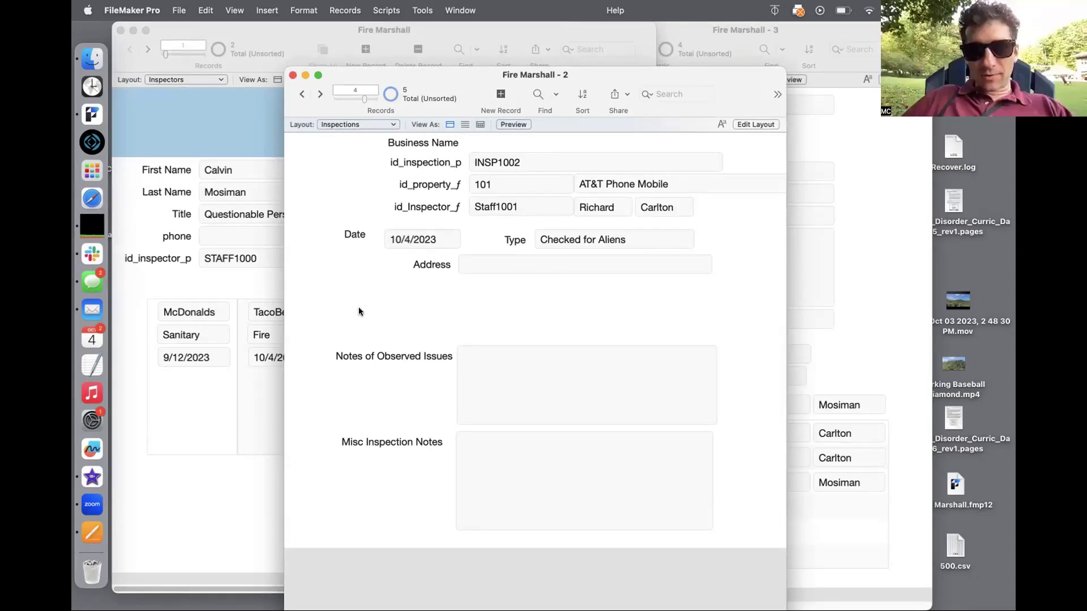
left_click(871, 169)
left_click_drag(716, 31, 792, 25)
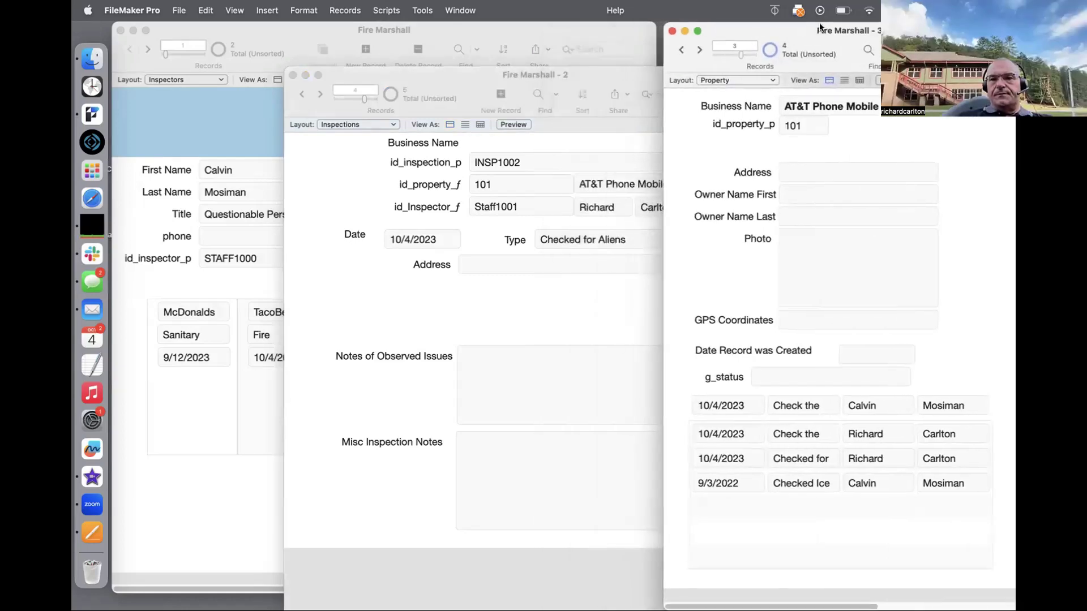
key("super+l")
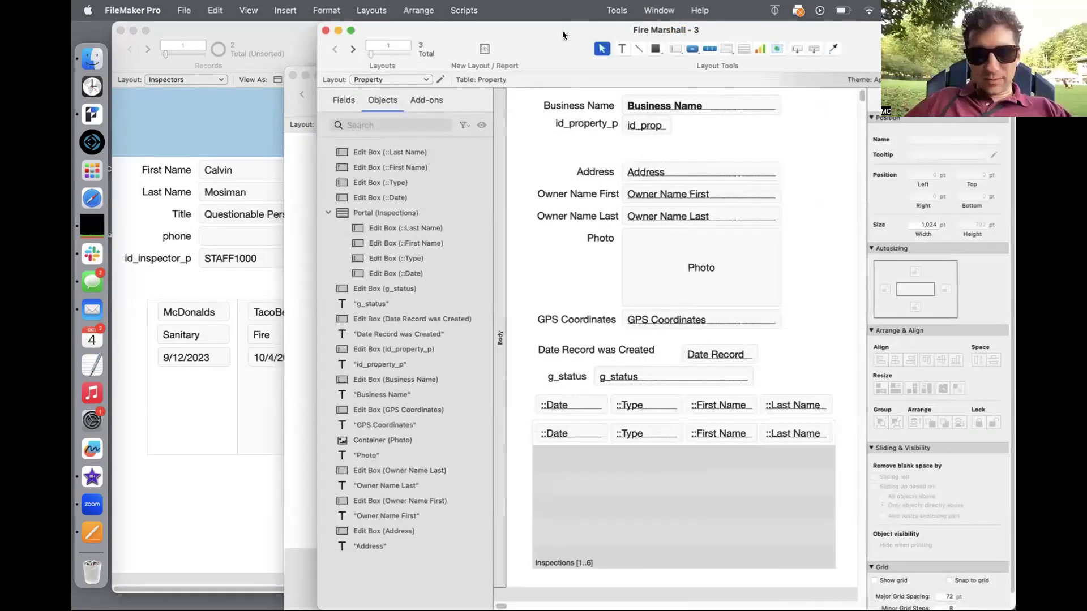
Step: Point the Property portal at Inspectors records, sorted ascending by First Name
double_click(650, 458)
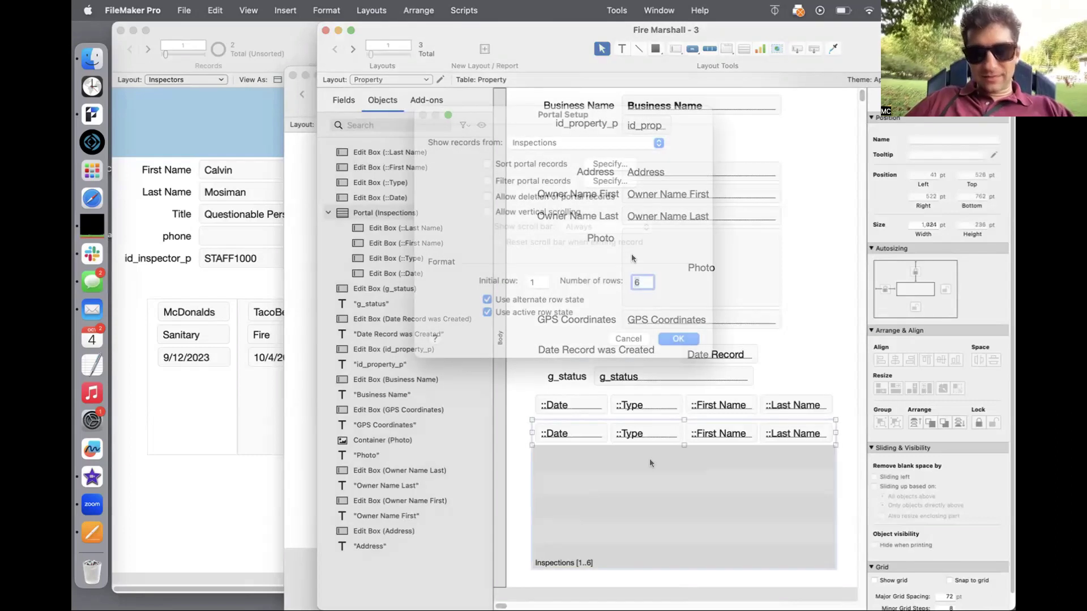
left_click(540, 164)
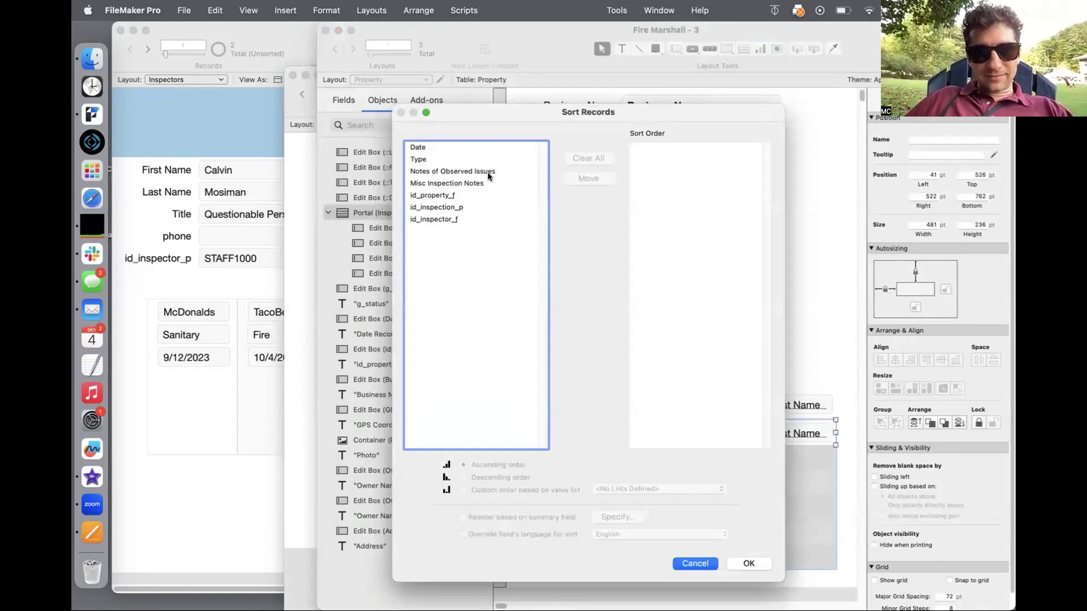
key("Escape")
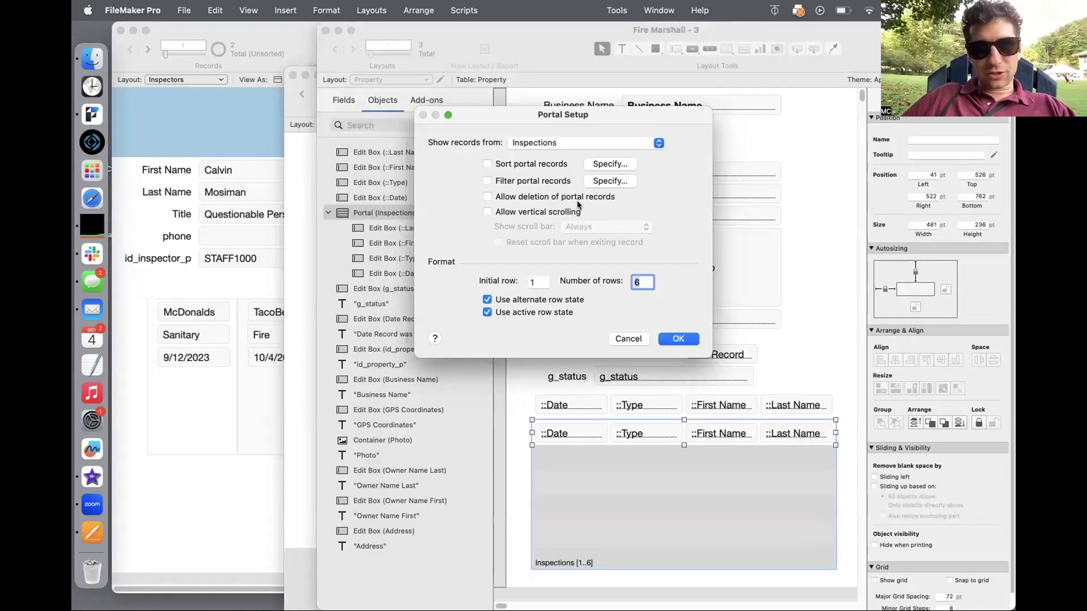
left_click(556, 145)
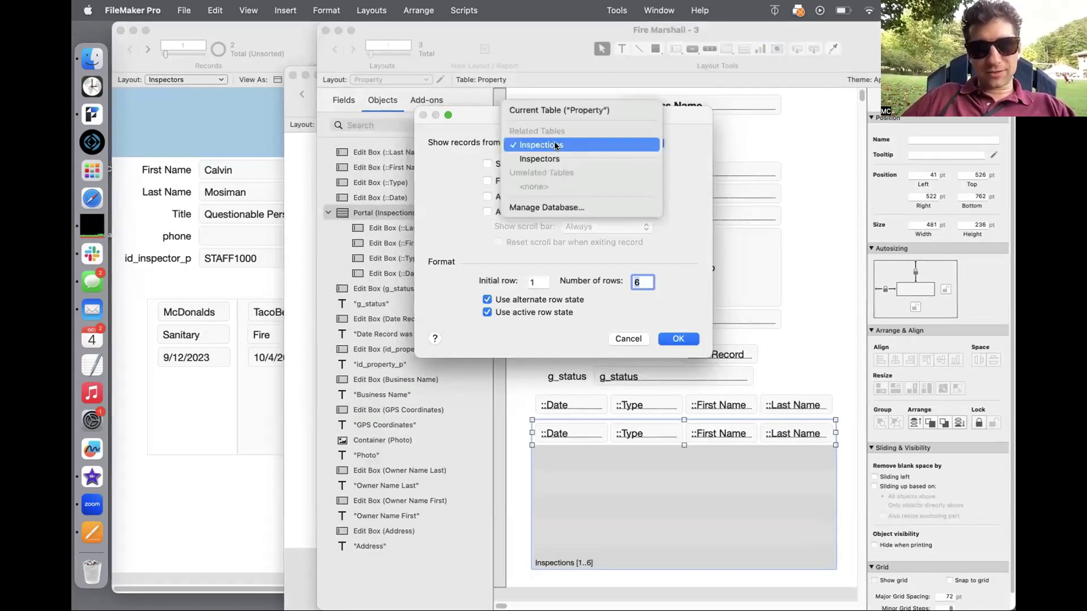
left_click(552, 153)
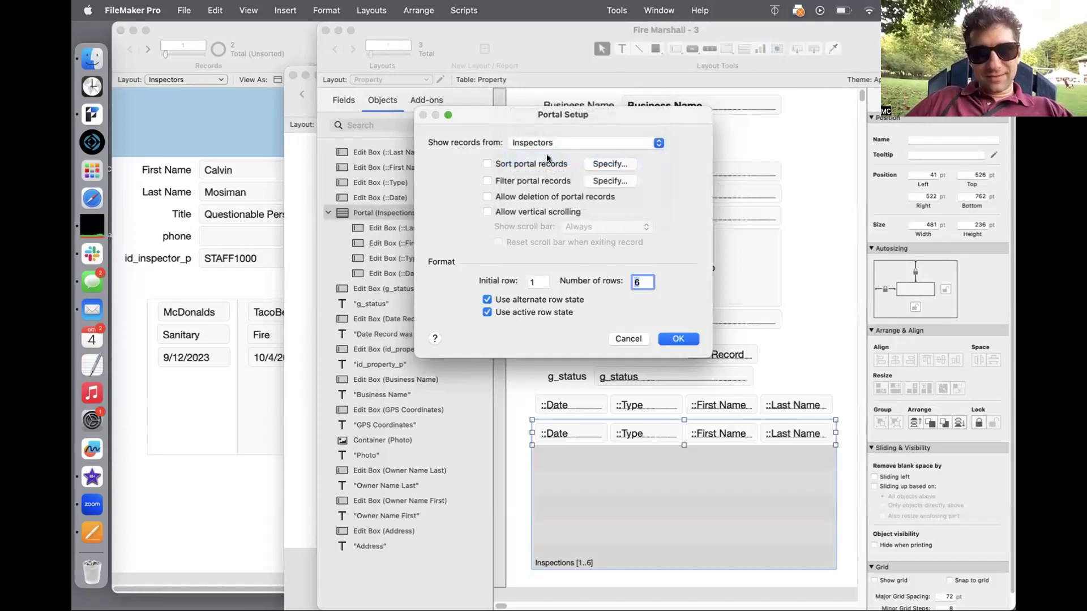
left_click(541, 160)
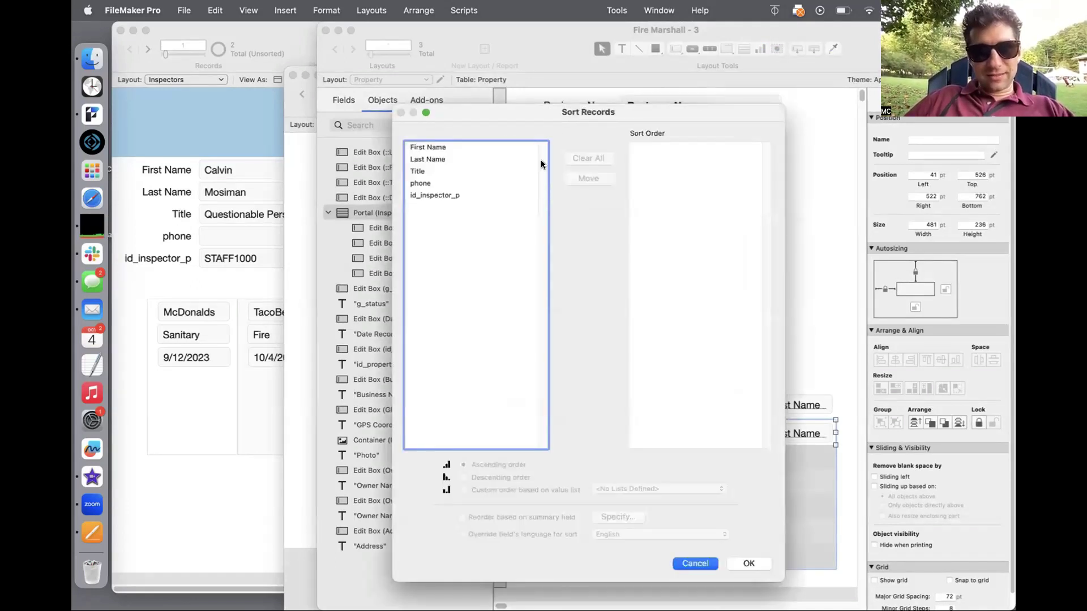
left_click(453, 145)
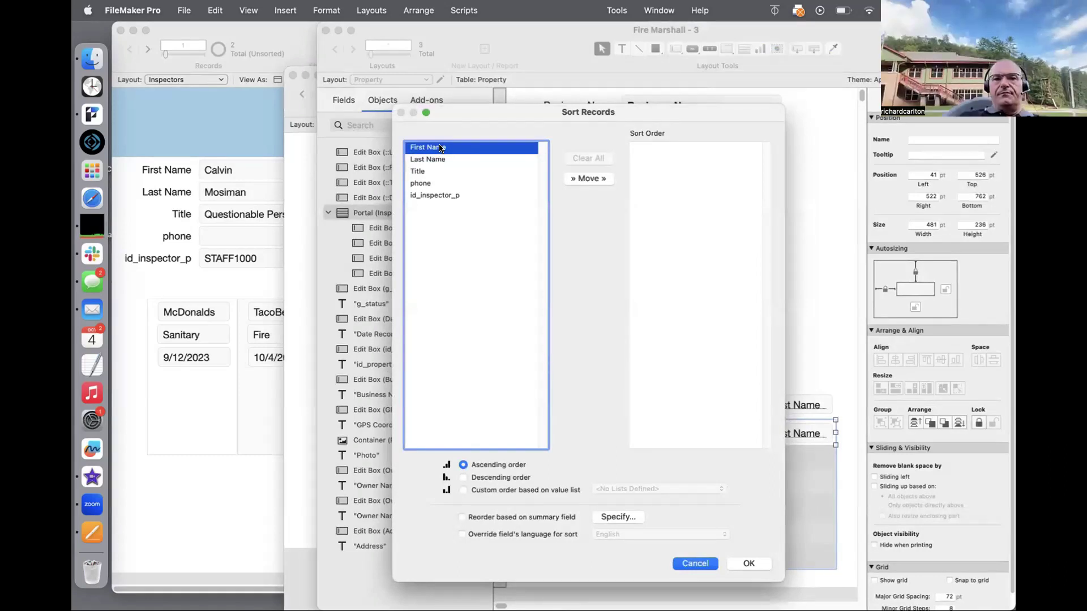
double_click(441, 148)
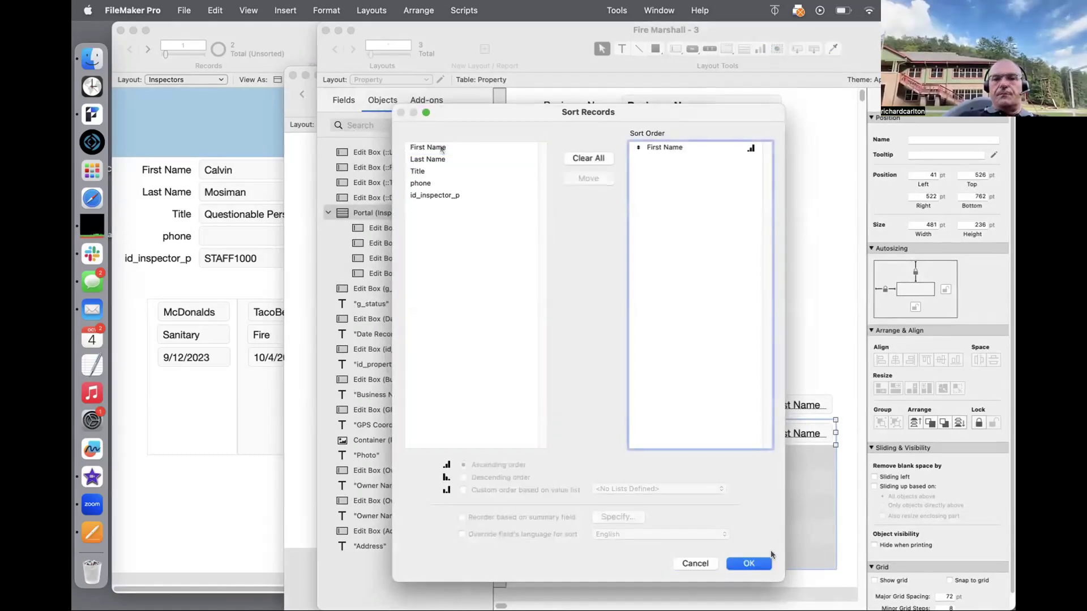
left_click(748, 564)
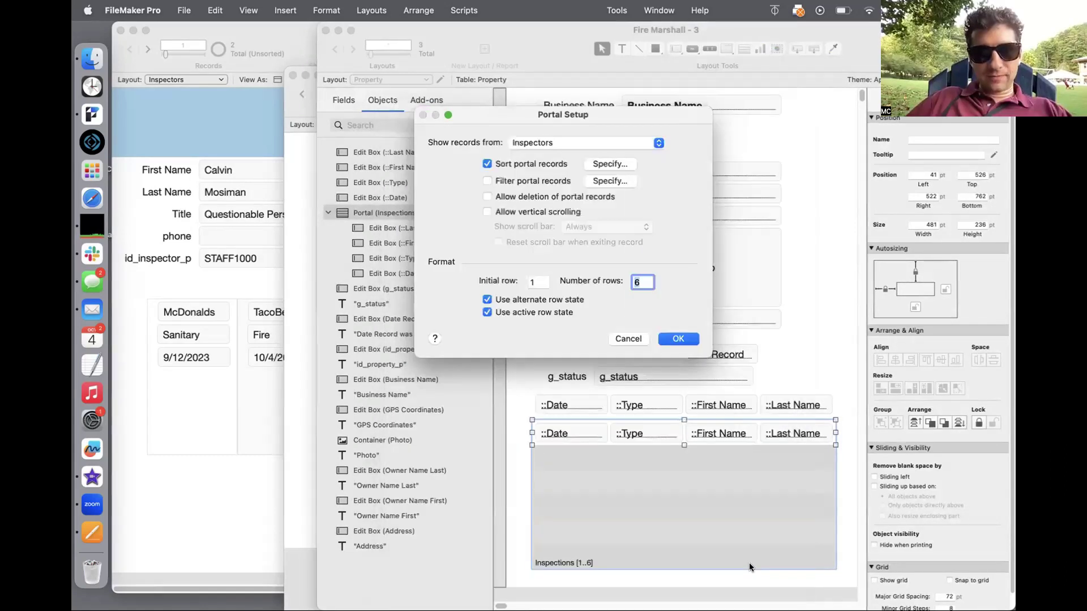
left_click(684, 339)
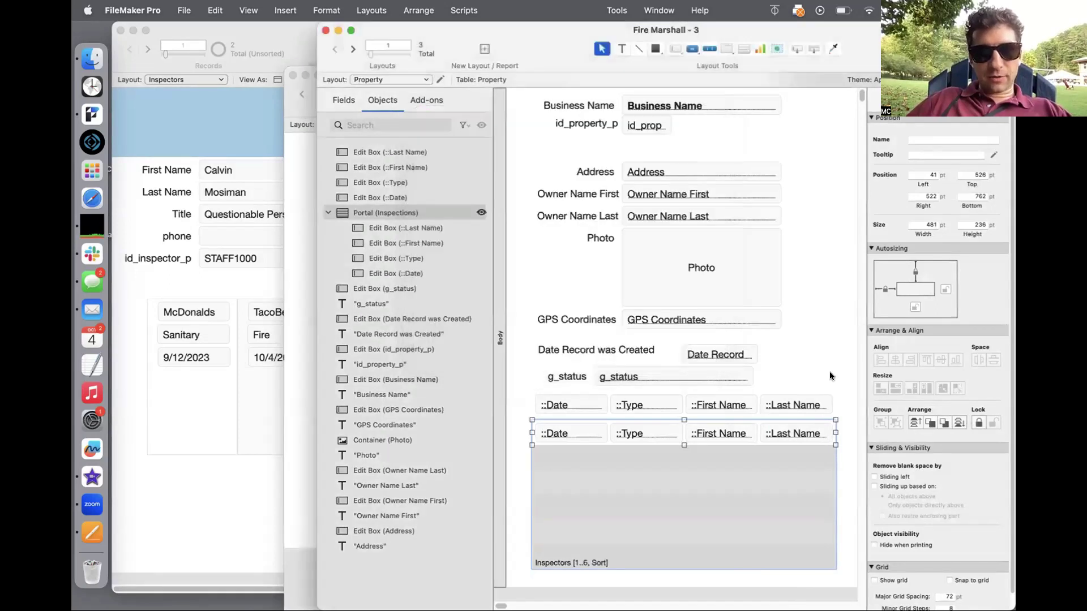
Step: Delete the extra field row above the portal, repoint the portal to Inspections, and browse the result
left_click_drag(830, 378, 539, 417)
key("Delete")
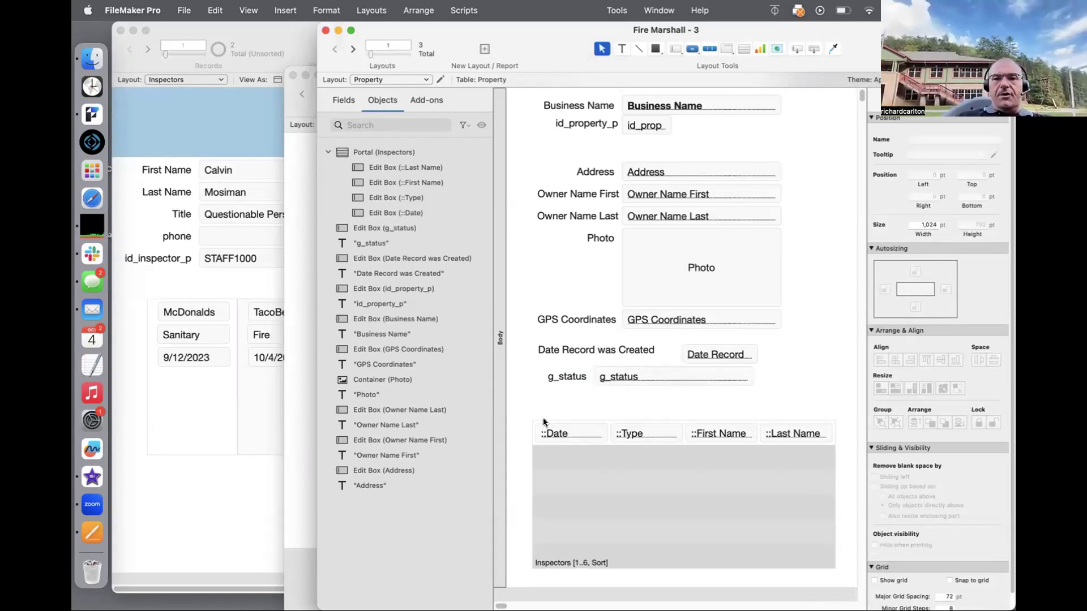
double_click(572, 507)
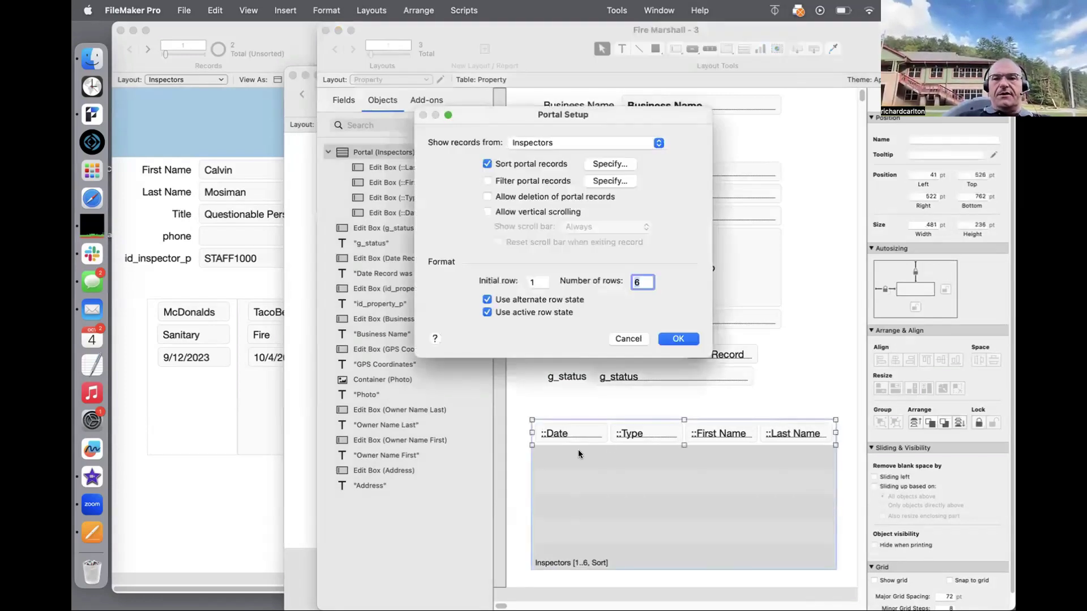
left_click(559, 145)
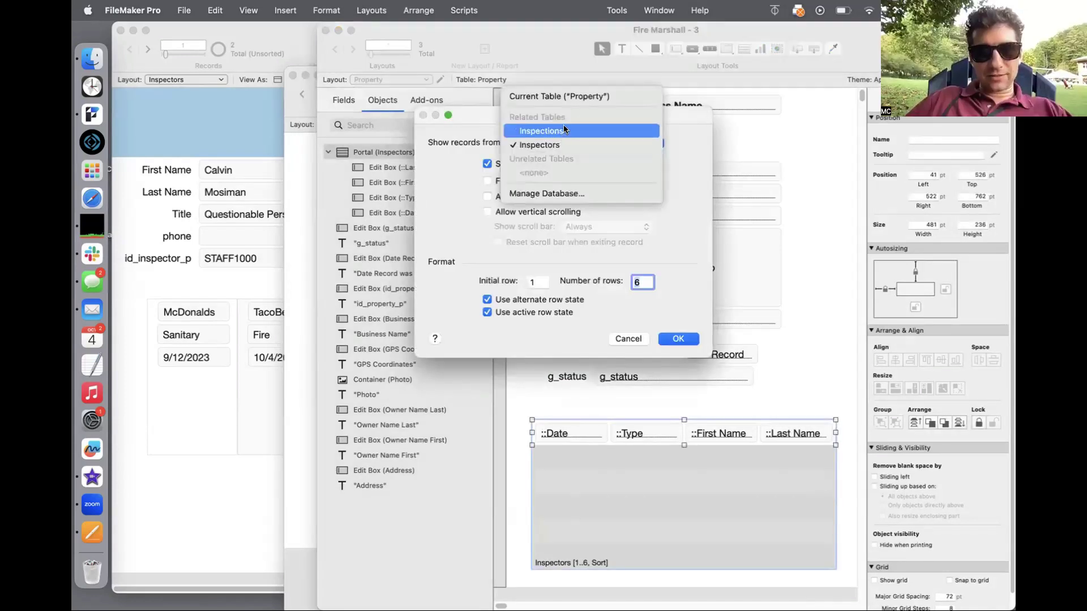
left_click(563, 130)
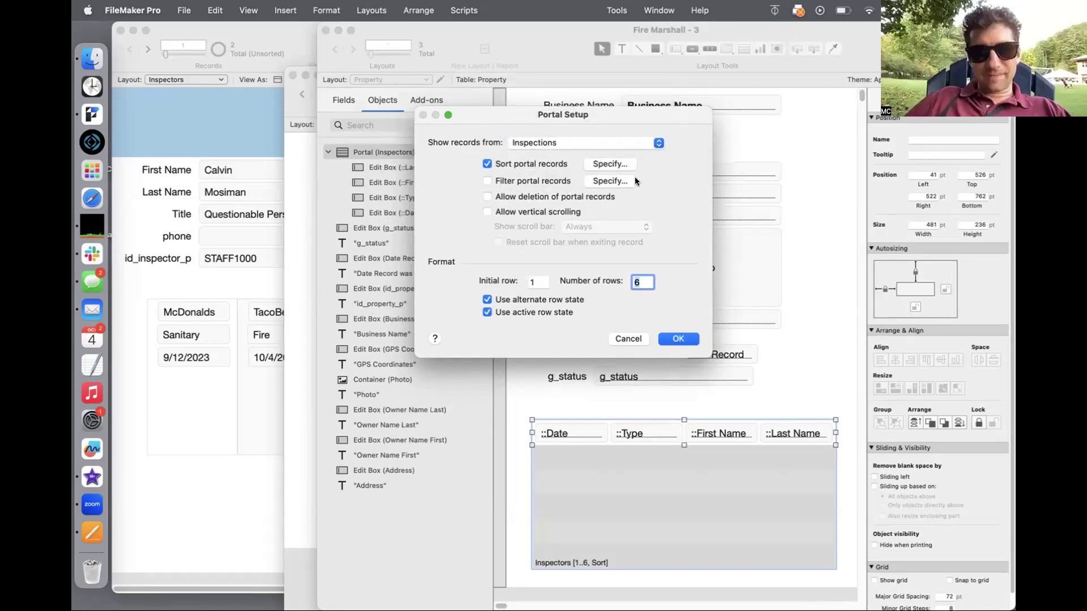
left_click(674, 340)
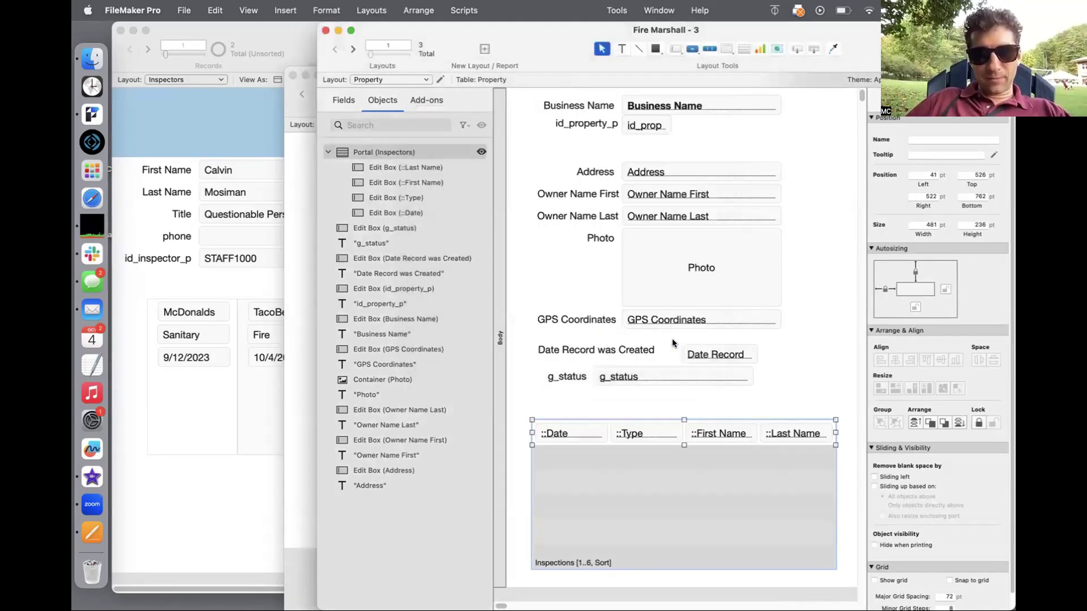
key("super+b")
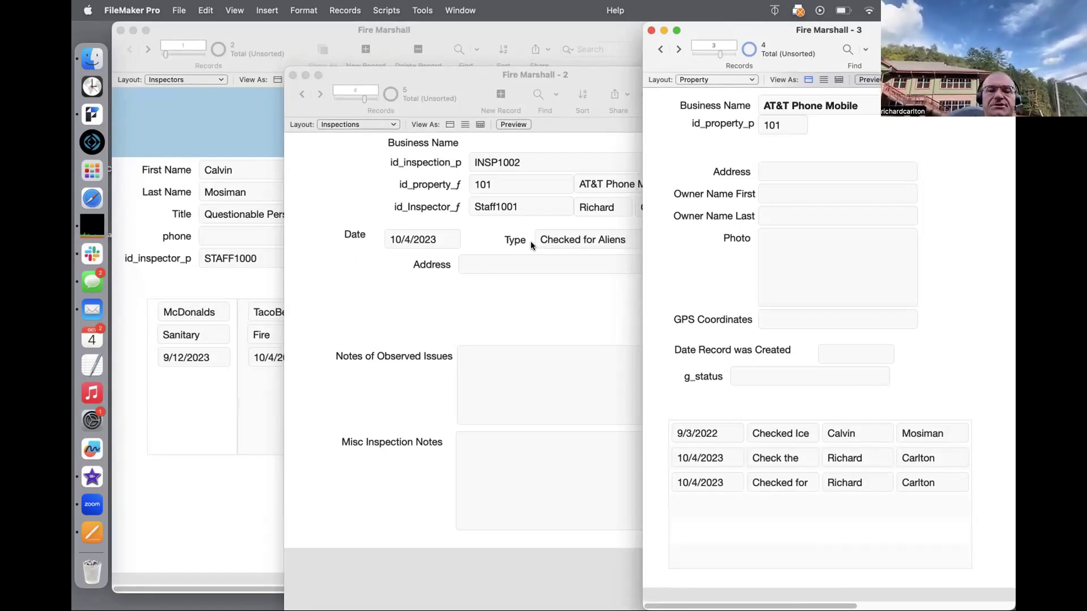
Step: Return to Layout mode and review the Inspections portal's setup
key("super+l")
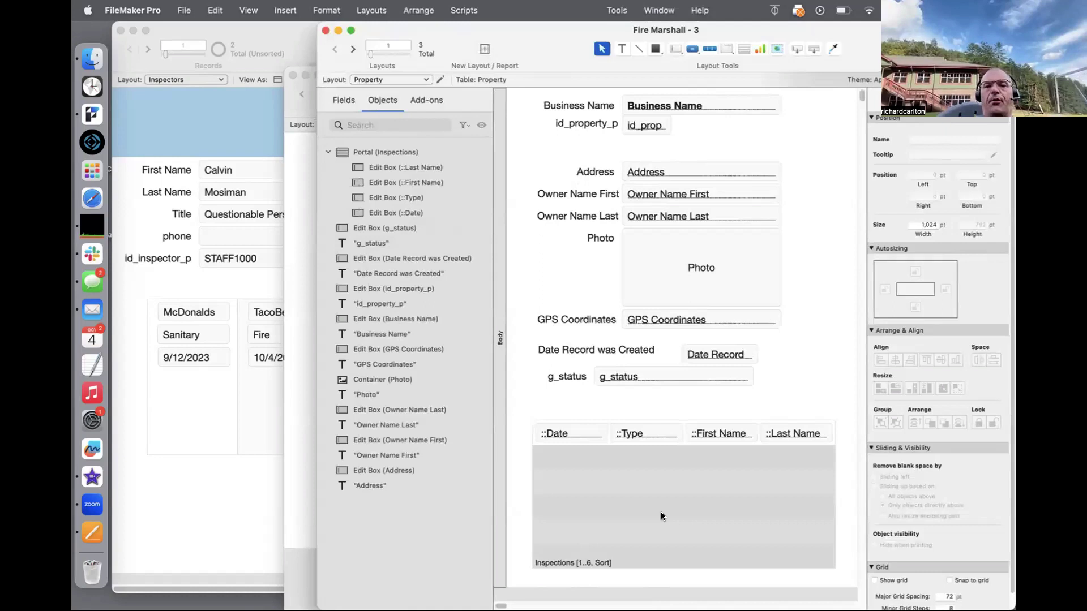
left_click(661, 512)
double_click(689, 503)
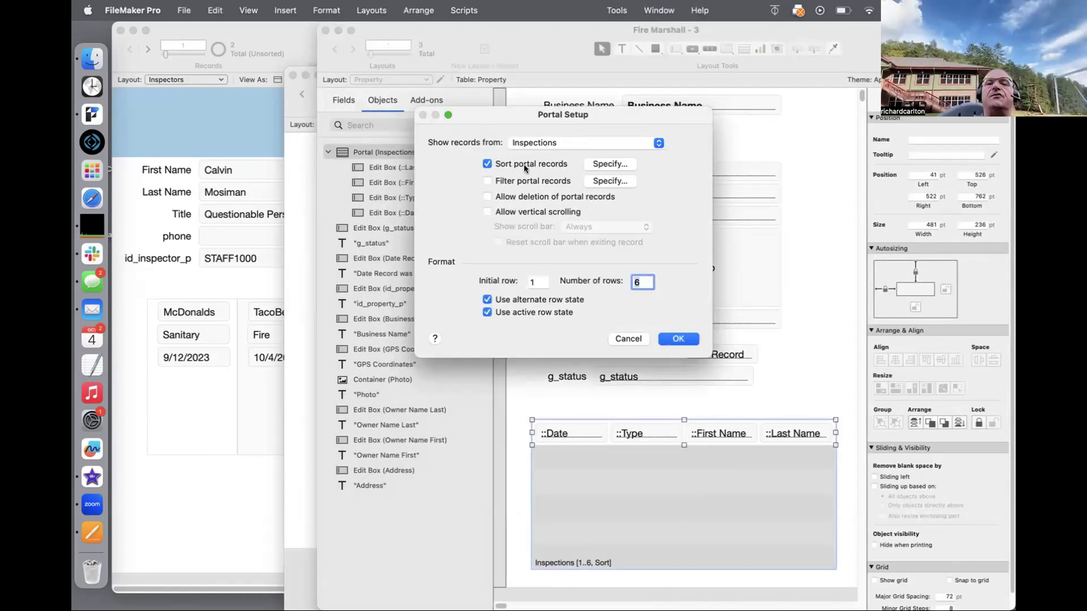
key("Return")
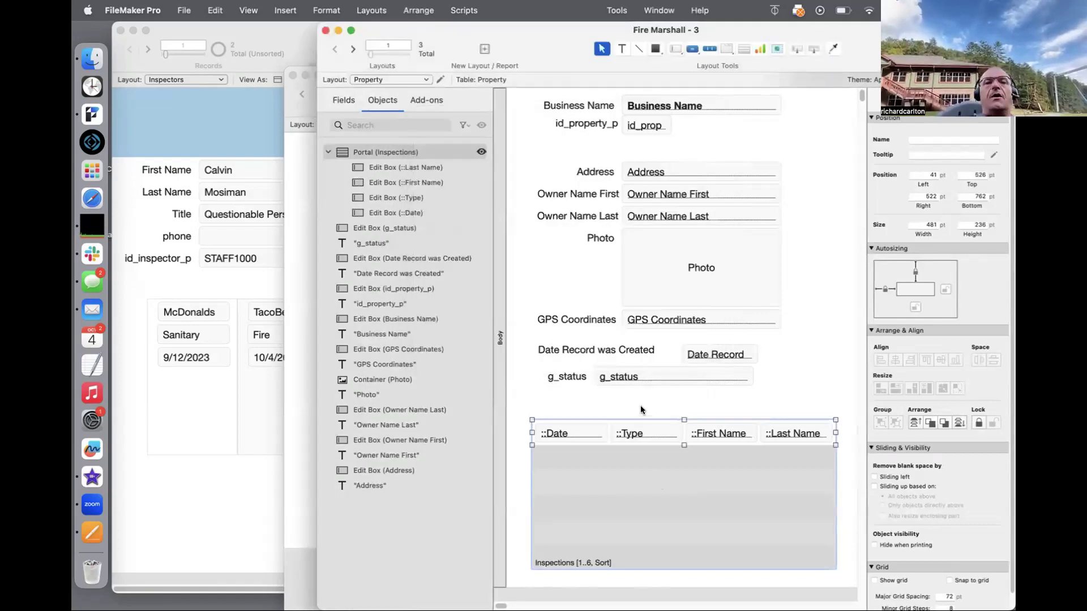
Step: Browse the records and the Records menu, then reopen Layout mode and recheck the portal setup
key("super+b")
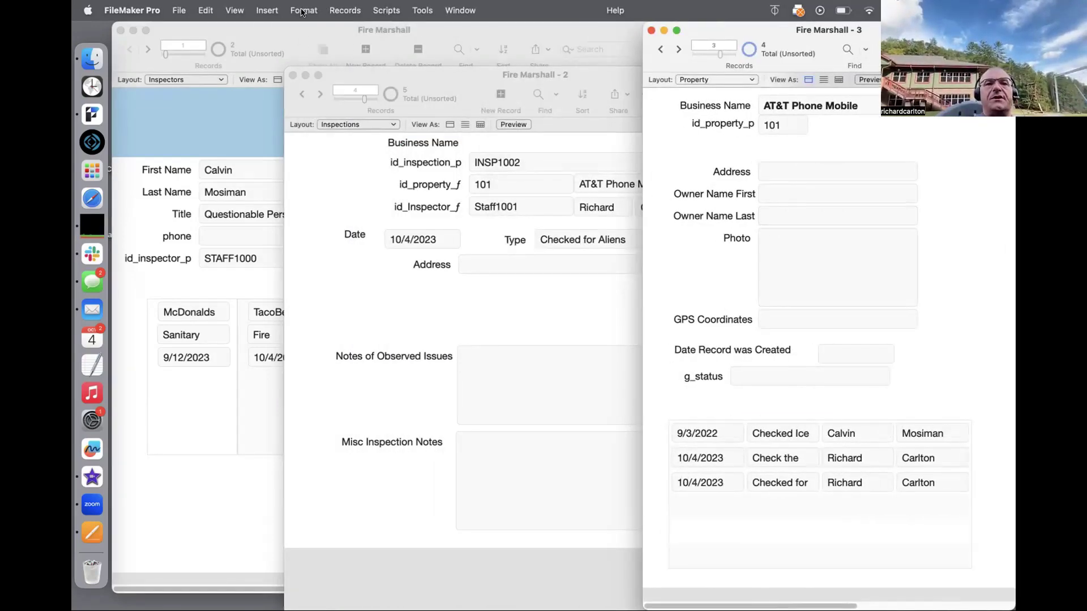
left_click(347, 9)
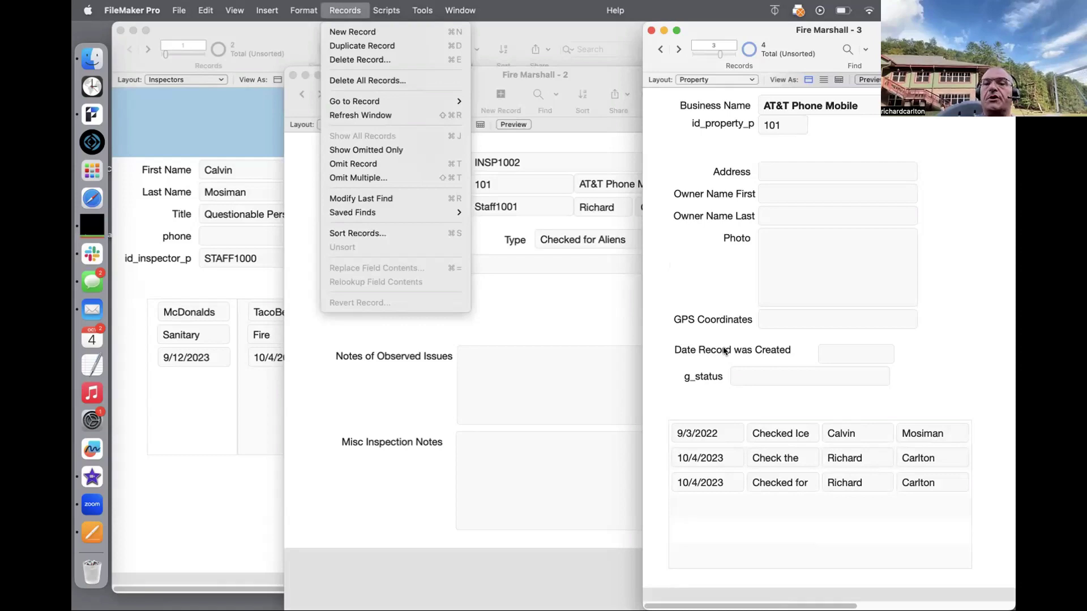
key("Escape")
key("super+l")
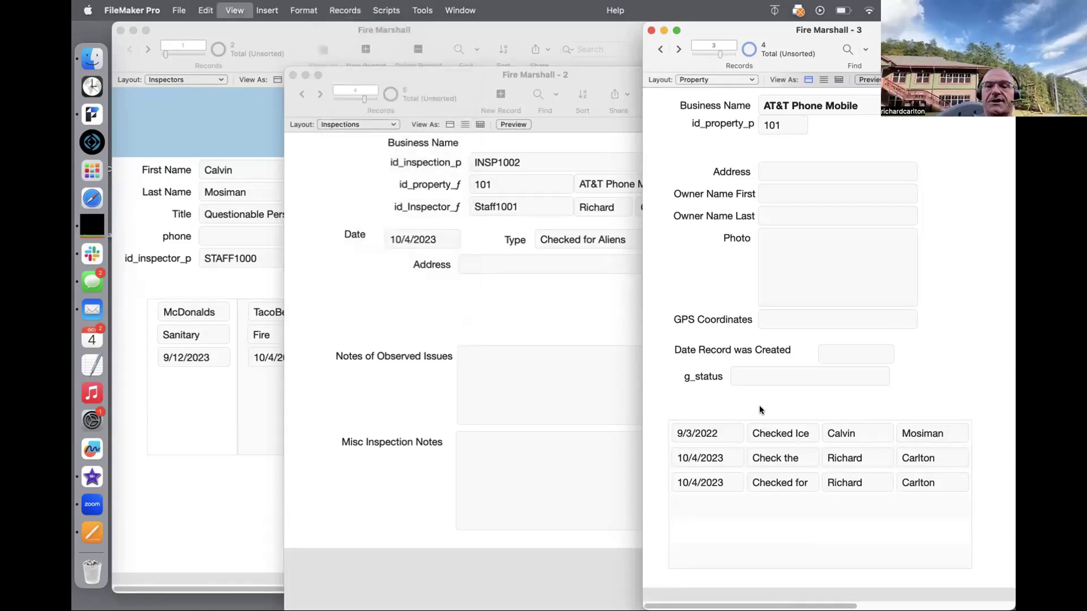
double_click(693, 515)
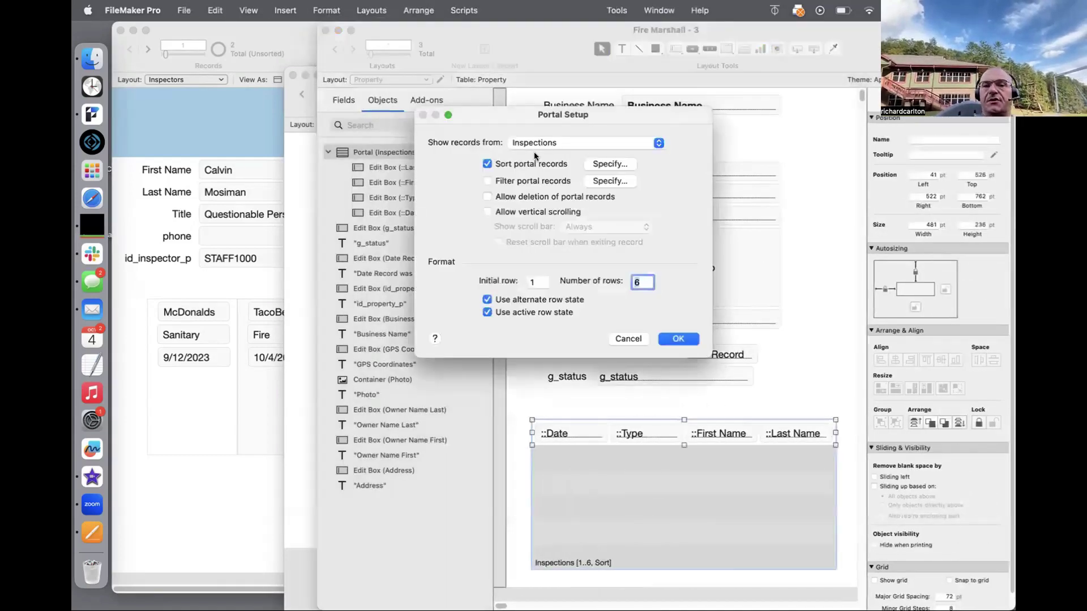
key("Return")
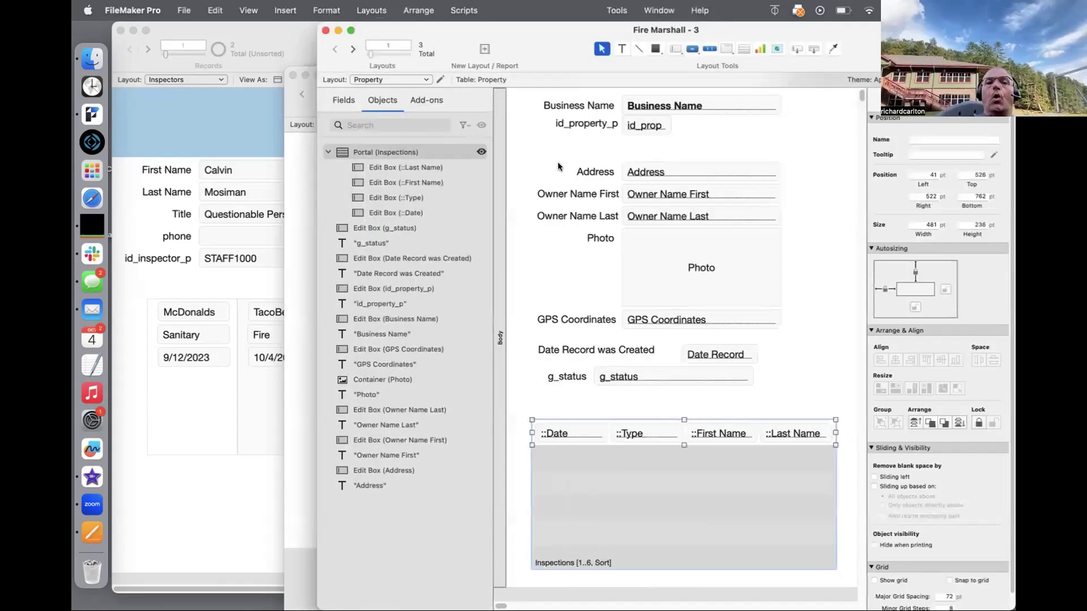
Step: Open Manage Database and inspect the Inspections–Property relationship's sort option, cancelling without changes
key("shift+super+d")
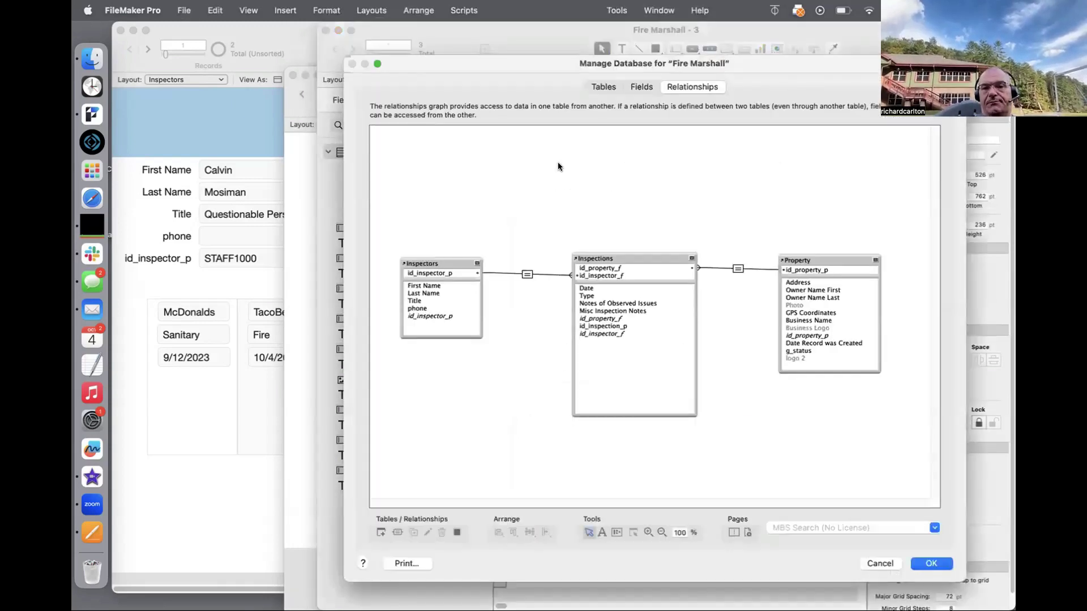
double_click(737, 268)
left_click(710, 360)
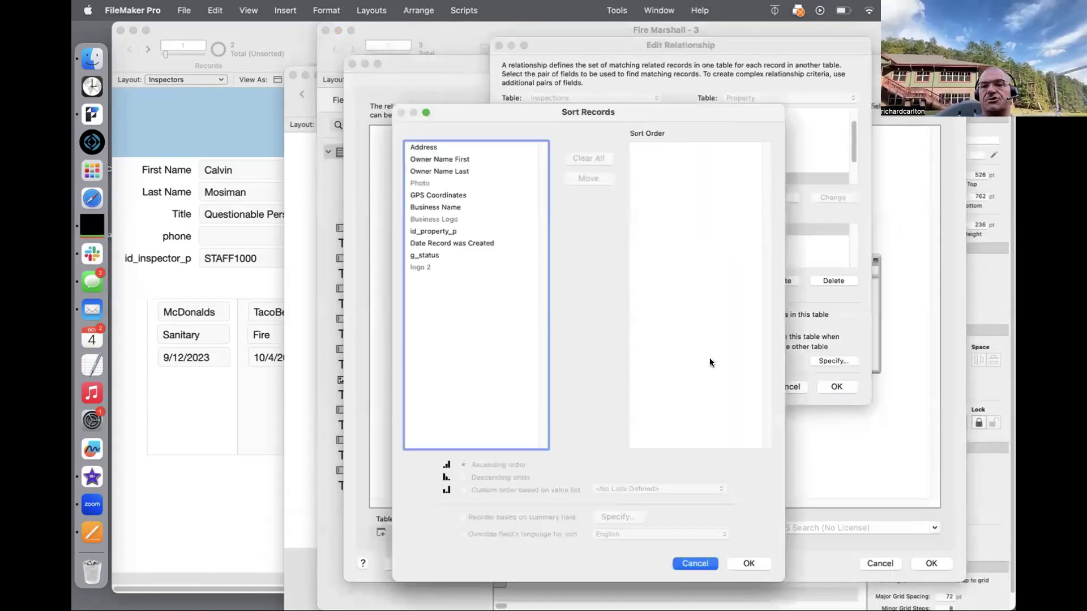
key("Escape")
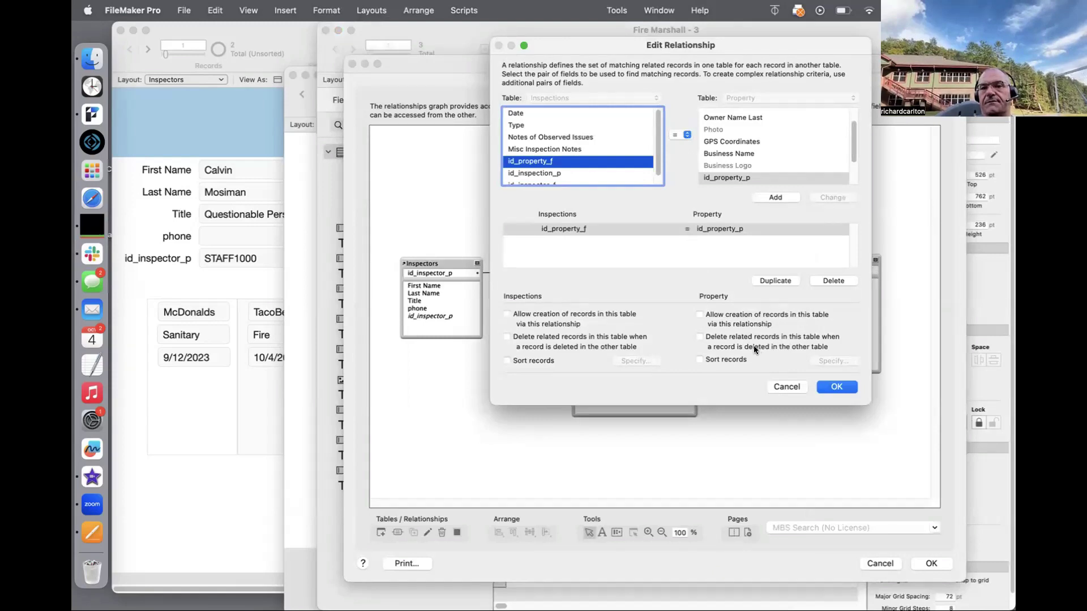
left_click(776, 388)
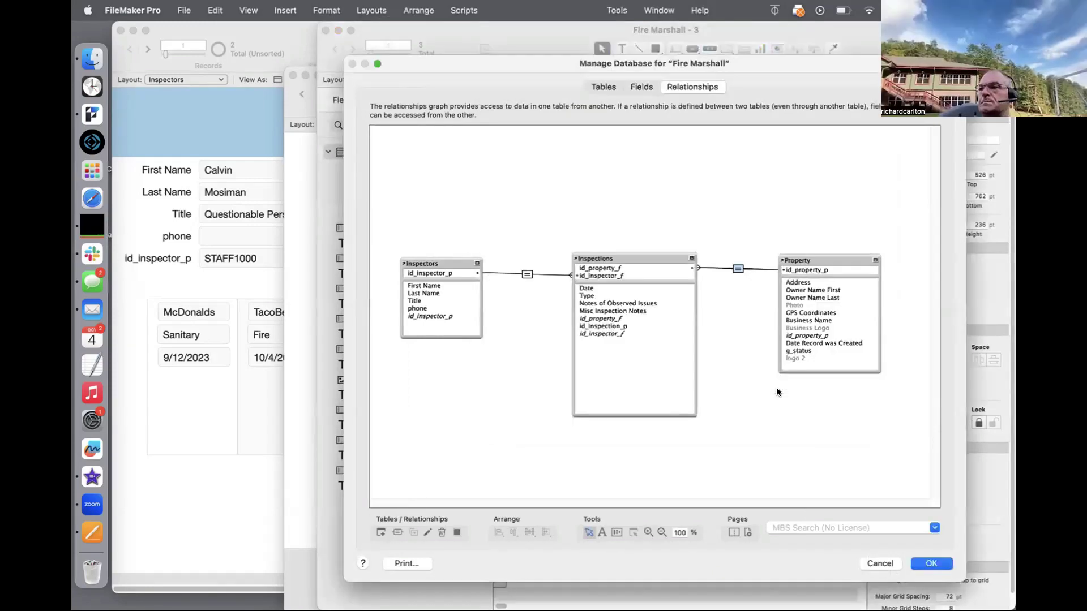
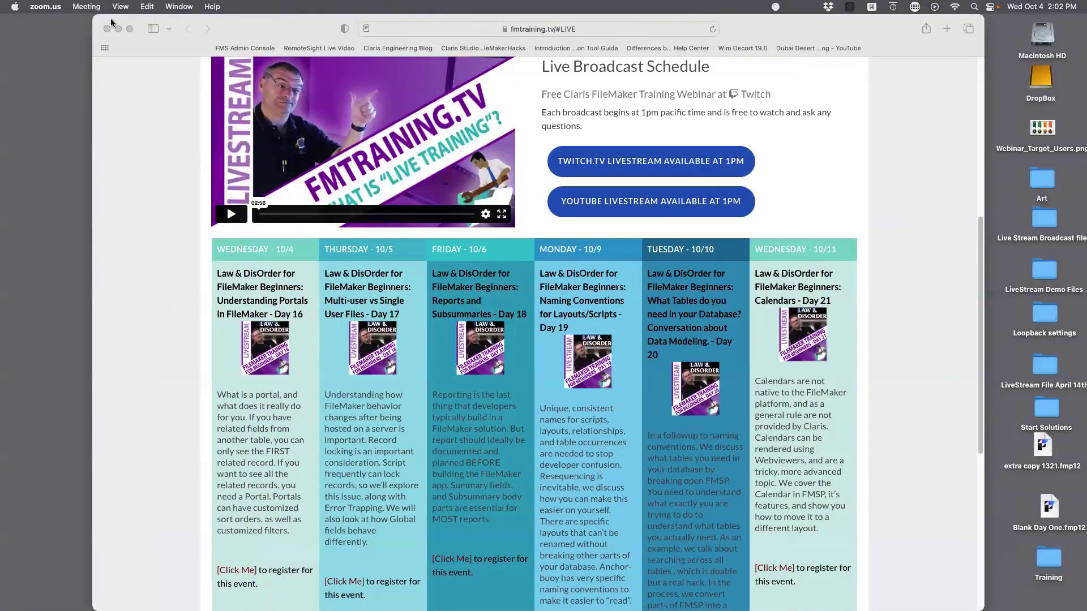
Step: Close the Safari window showing the fmtraining.tv live broadcast schedule
left_click(108, 29)
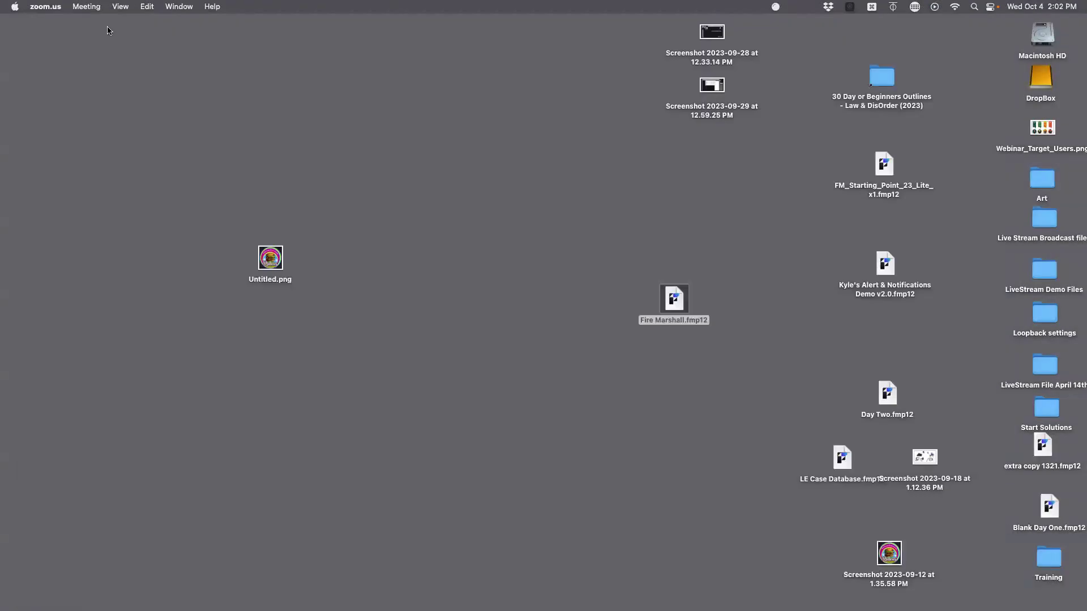